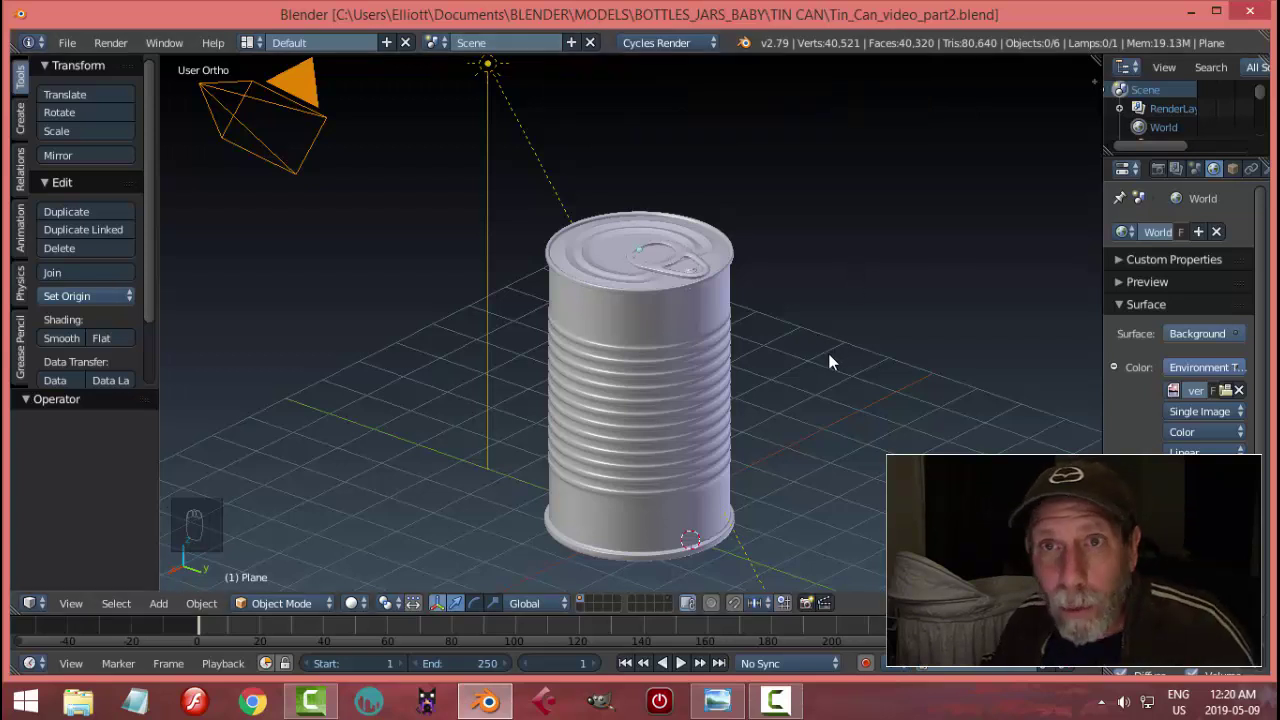
Open the can body mesh in Edit Mode and switch to face selection.
middle_click_drag(846, 377, 823, 354)
right_click(626, 293)
scroll(826, 325, "up", 1)
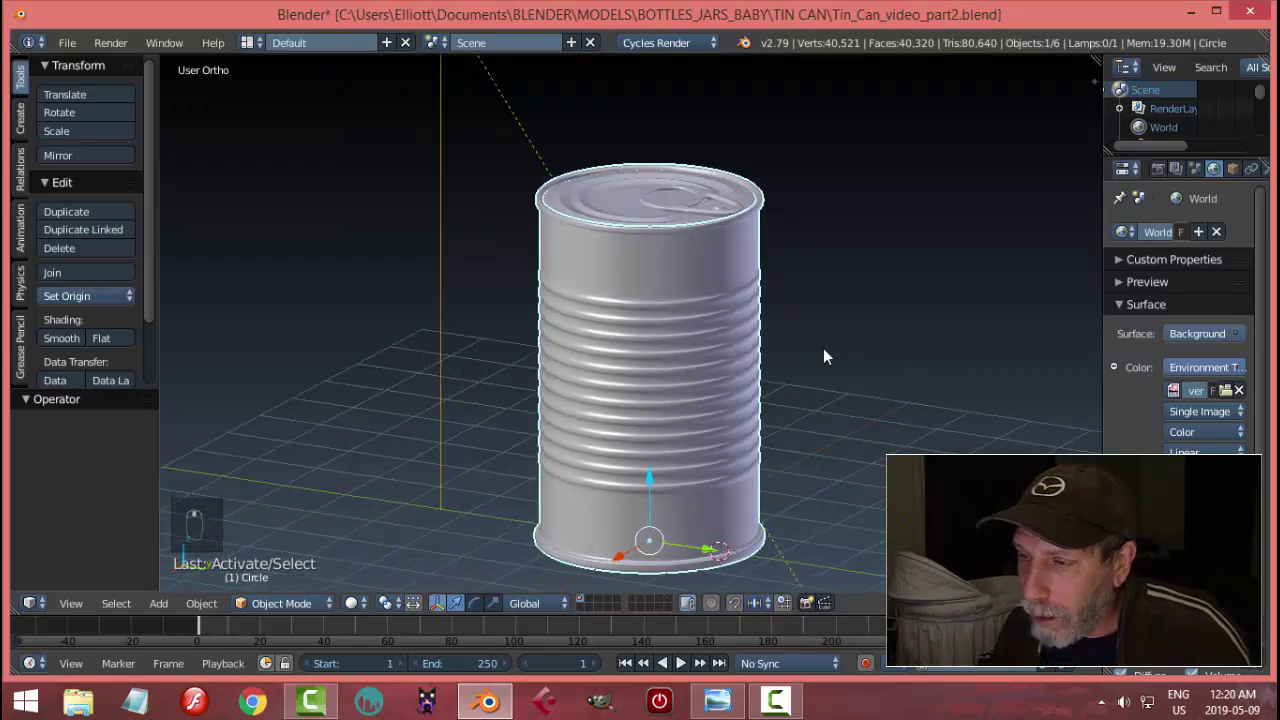
key("Tab")
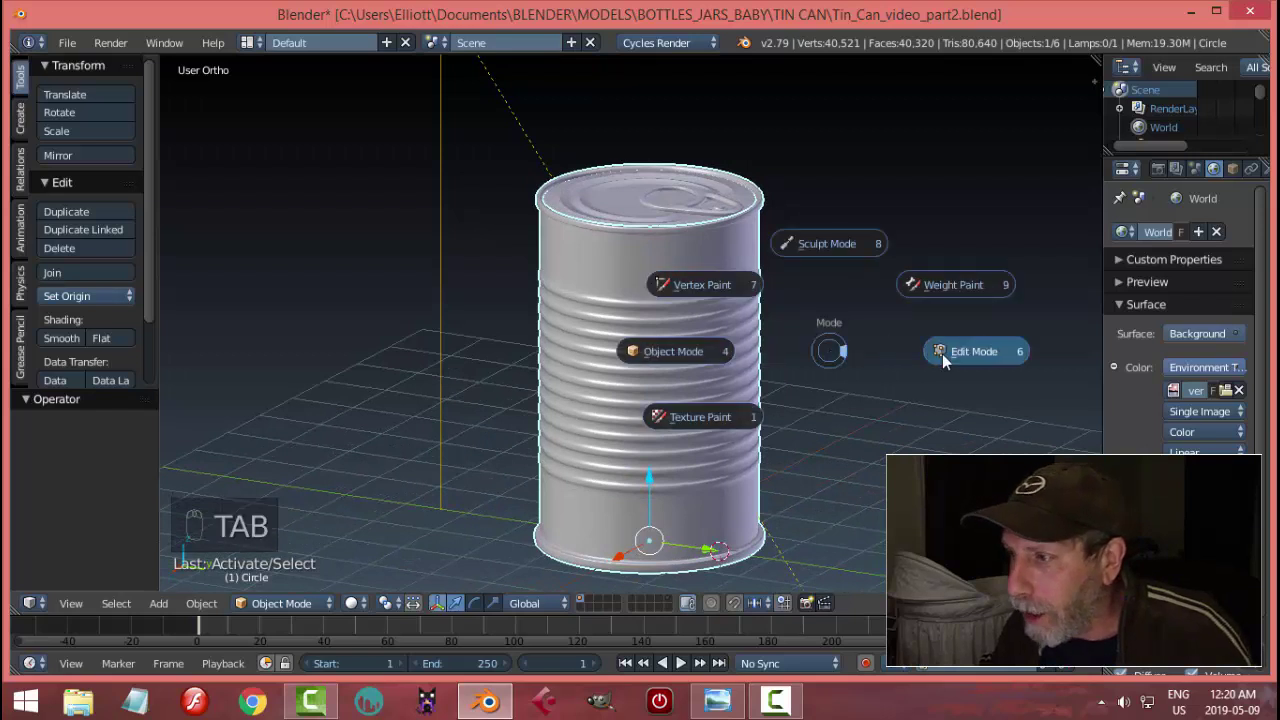
left_click(946, 351)
scroll(894, 409, "up", 1)
scroll(865, 444, "up", 2)
middle_click_drag(849, 289, 829, 391)
key("ctrl+Tab")
left_click(805, 426)
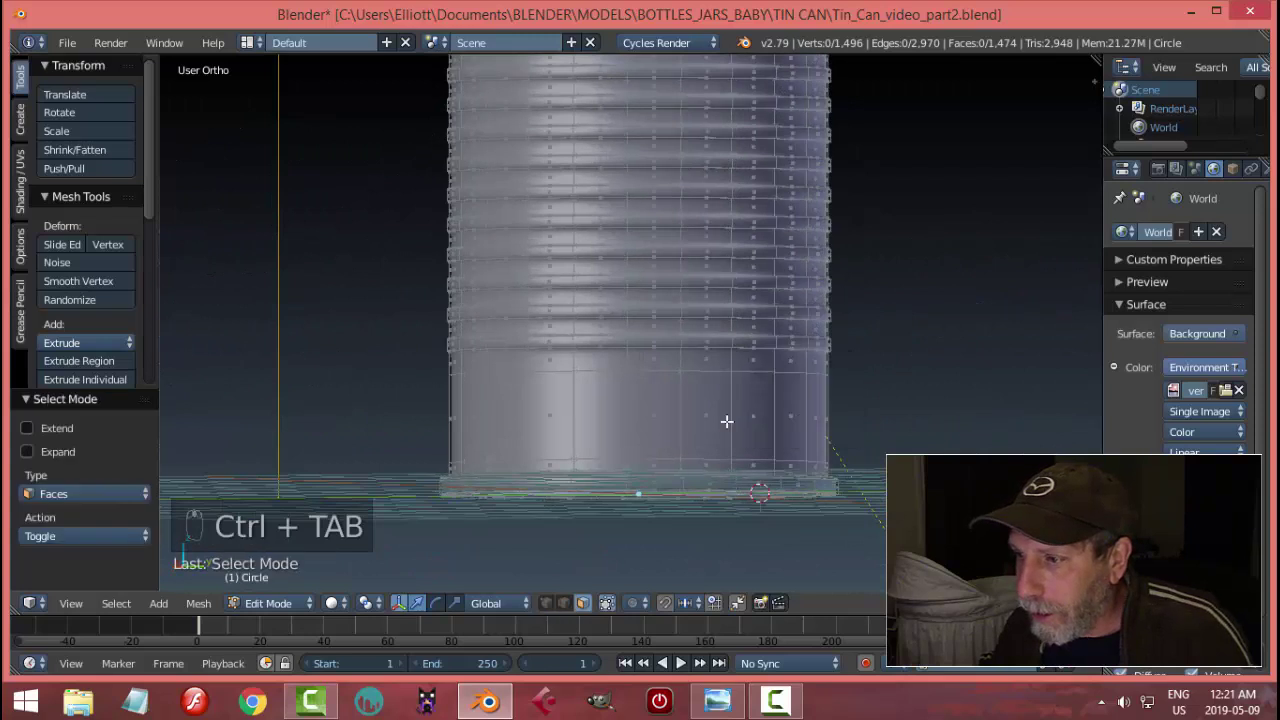
Select the outer face loop around the can's bottom rim and grow the selection once.
middle_click_drag(726, 423, 726, 371)
scroll(726, 371, "up", 3)
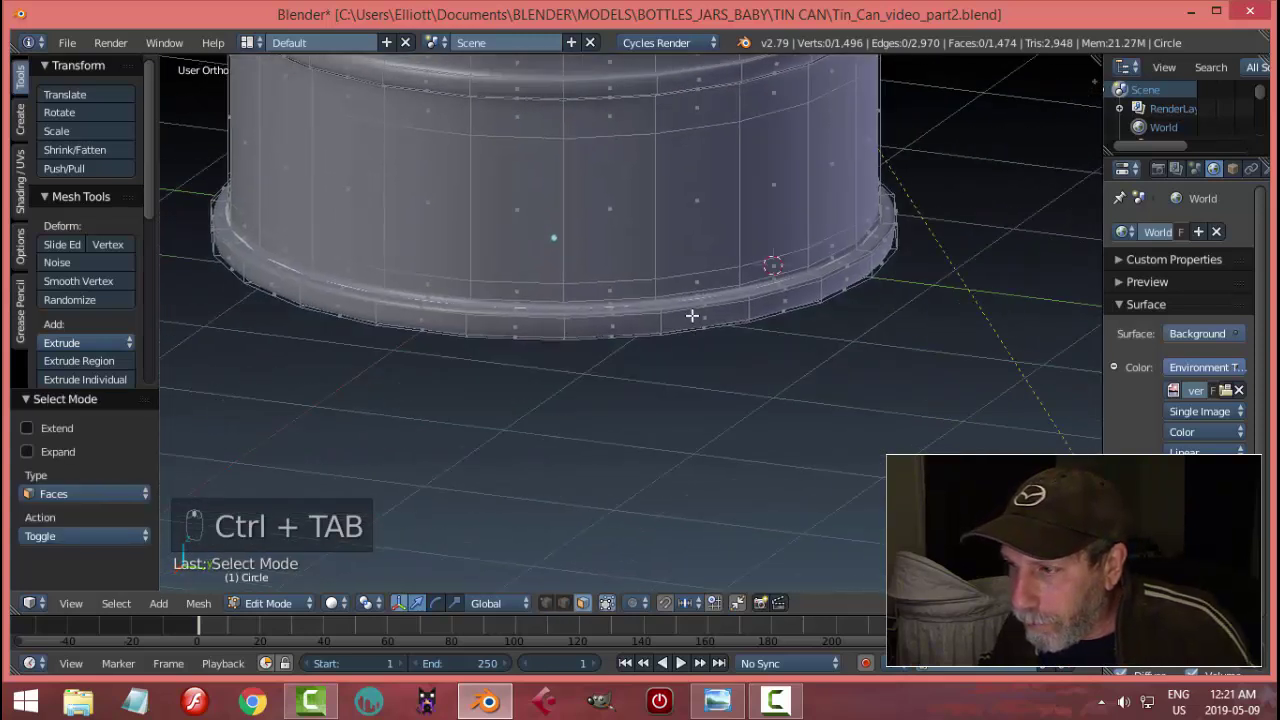
scroll(663, 324, "up", 1)
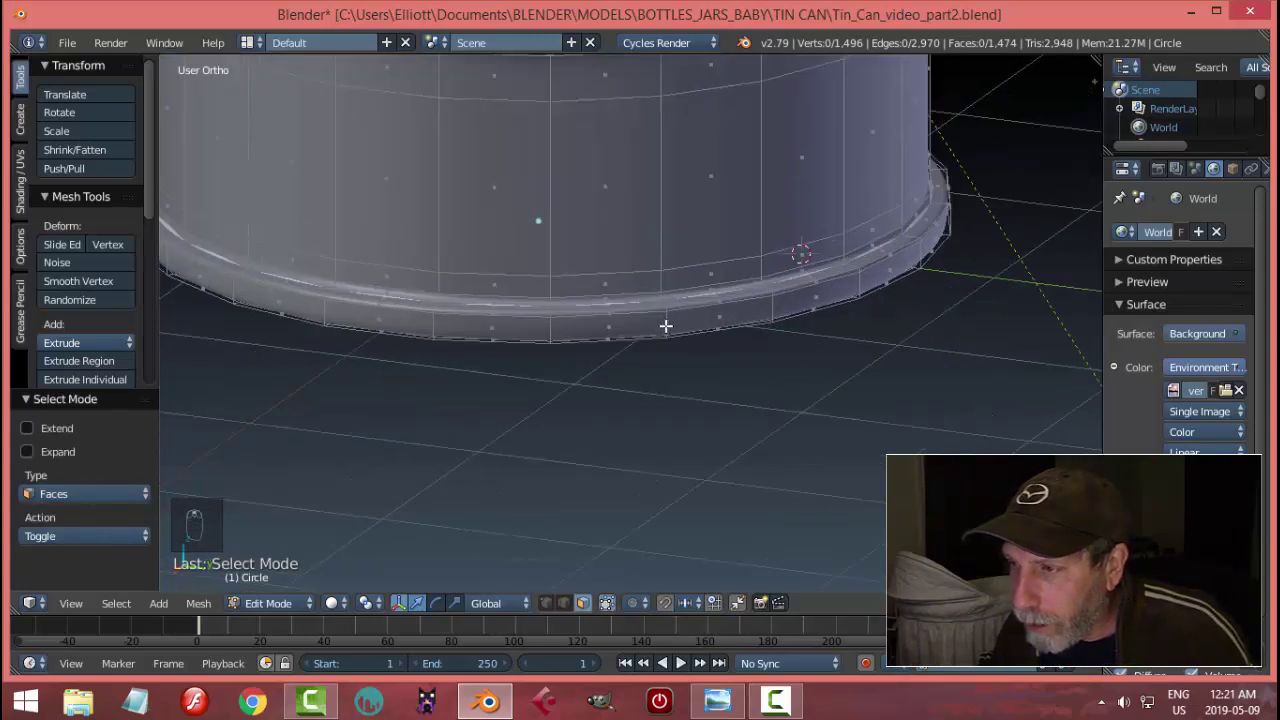
right_click(666, 325, "alt")
middle_click_drag(751, 357, 766, 380)
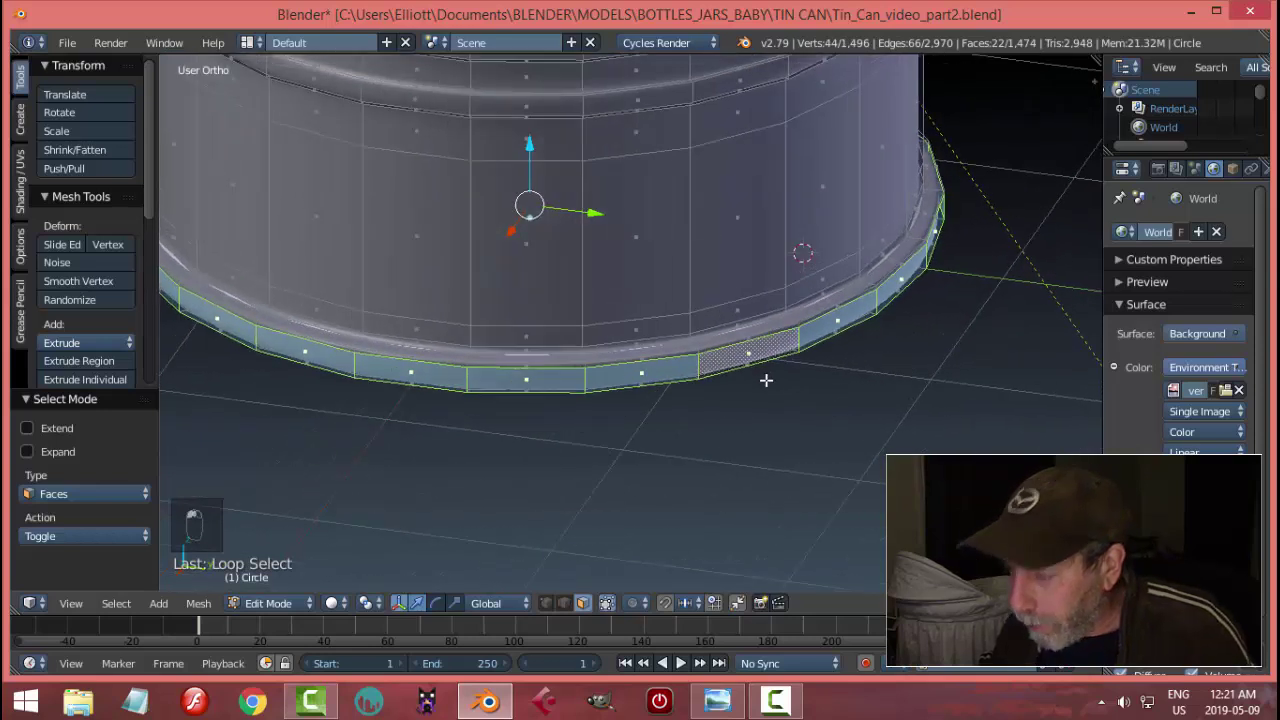
key("ctrl+KP_Add")
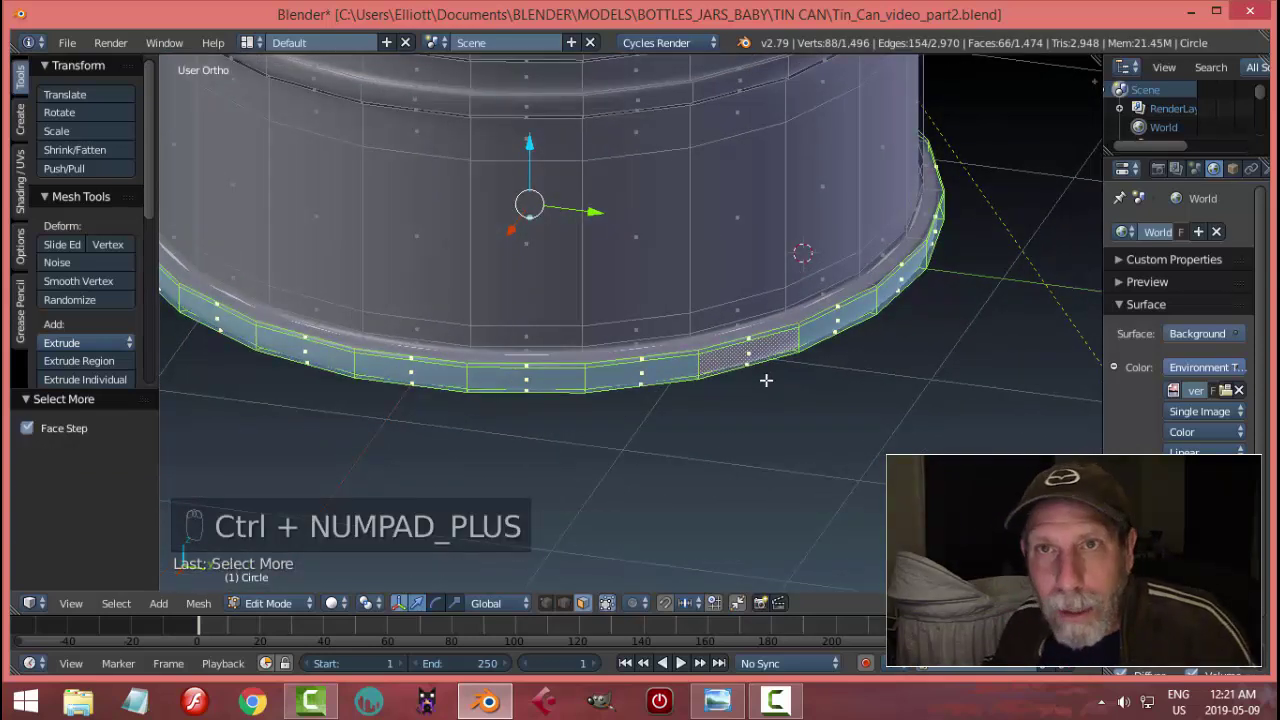
Scale the selected bottom rim faces slightly inward with Z locked, and clear the selection.
scroll(835, 426, "up", 2)
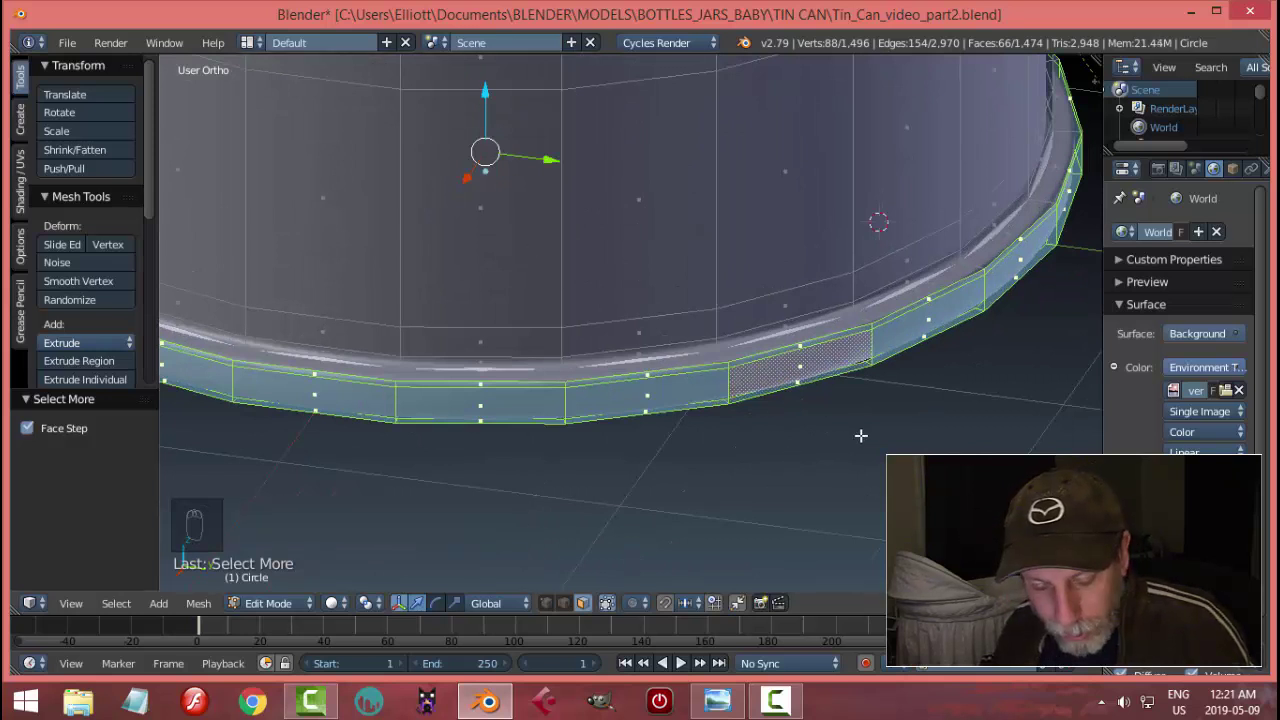
key("s")
key("shift+z")
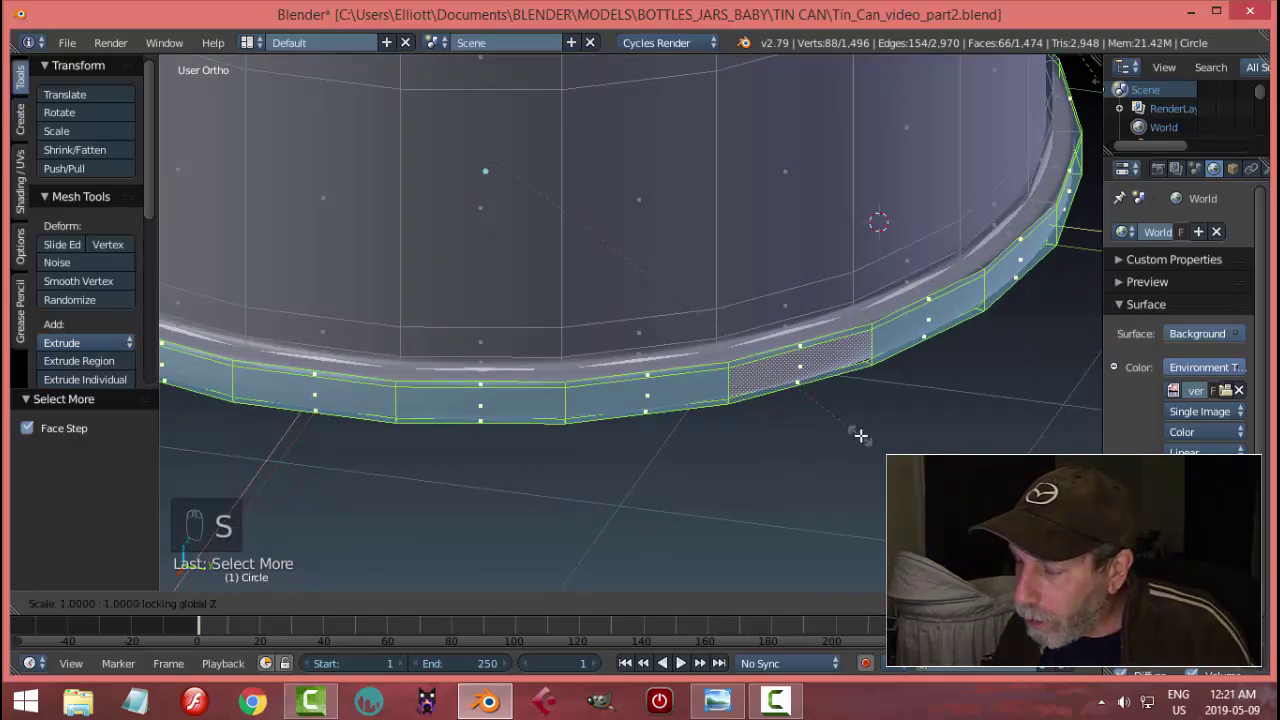
left_click(795, 393)
key("a")
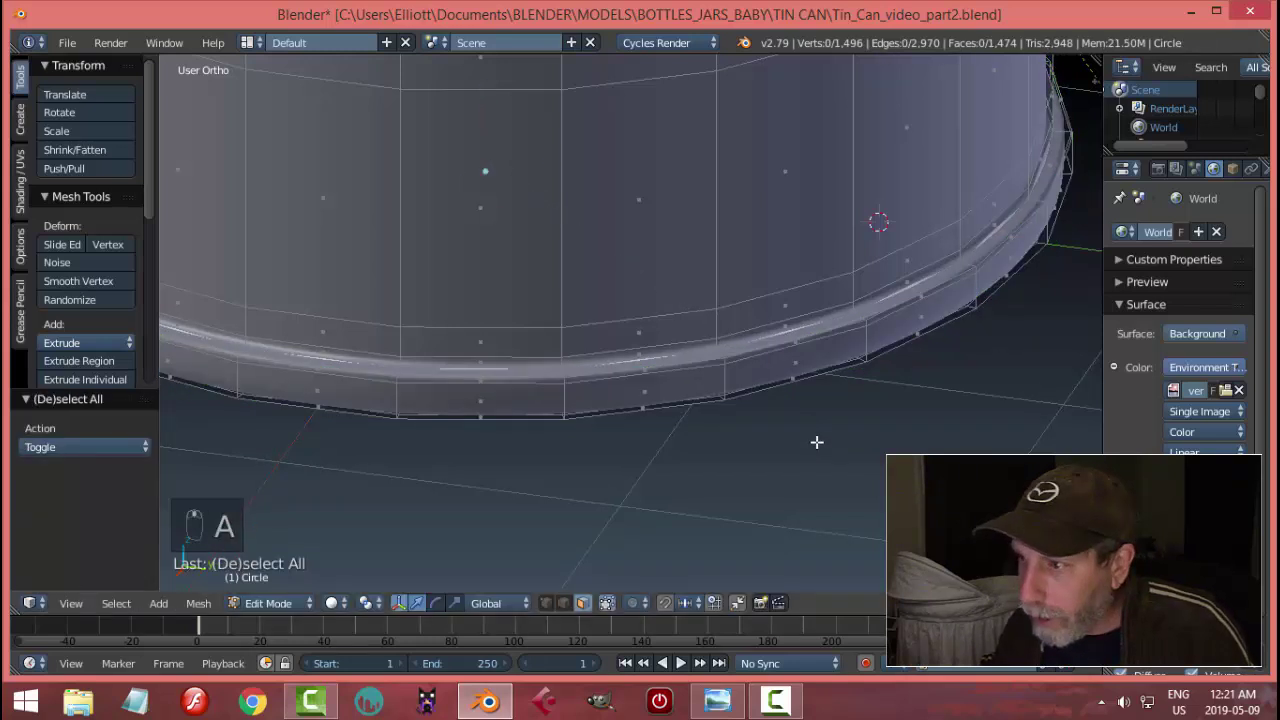
Select the outer face loop around the can's top rim and grow the selection once.
middle_click_drag(814, 443, 749, 451)
scroll(747, 456, "up", 1)
scroll(747, 456, "up", 4)
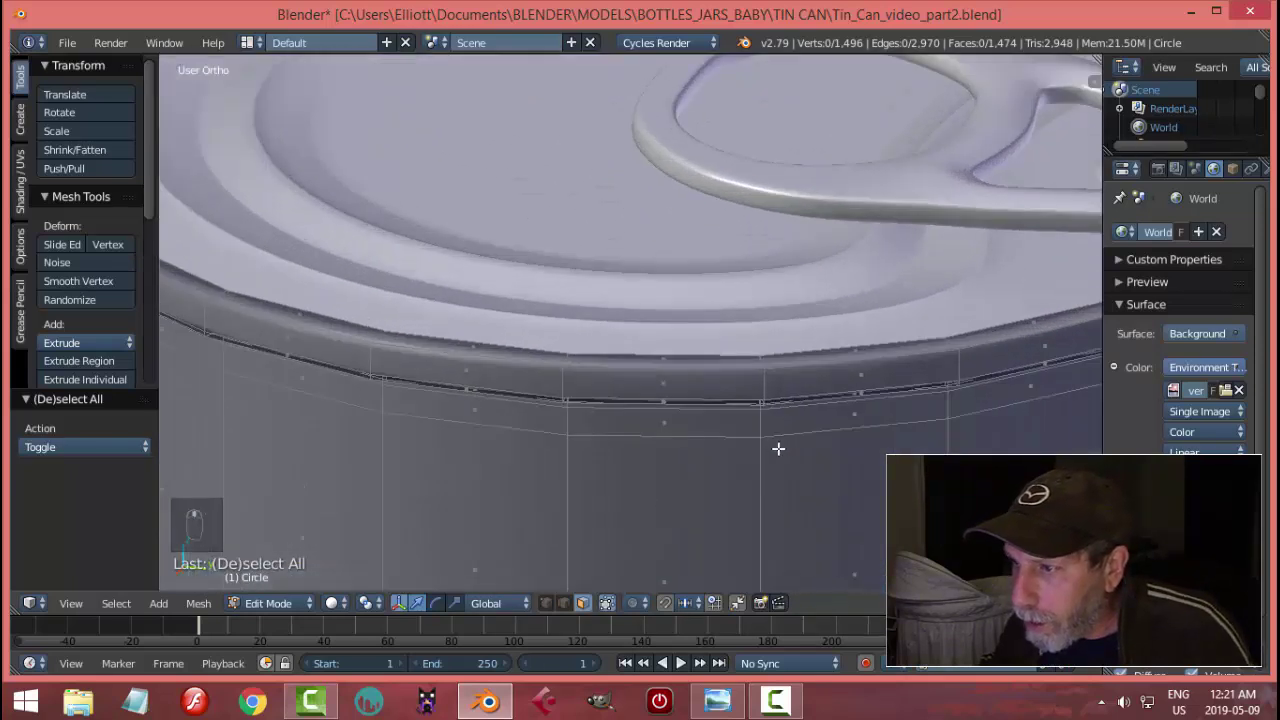
right_click(788, 393, "alt")
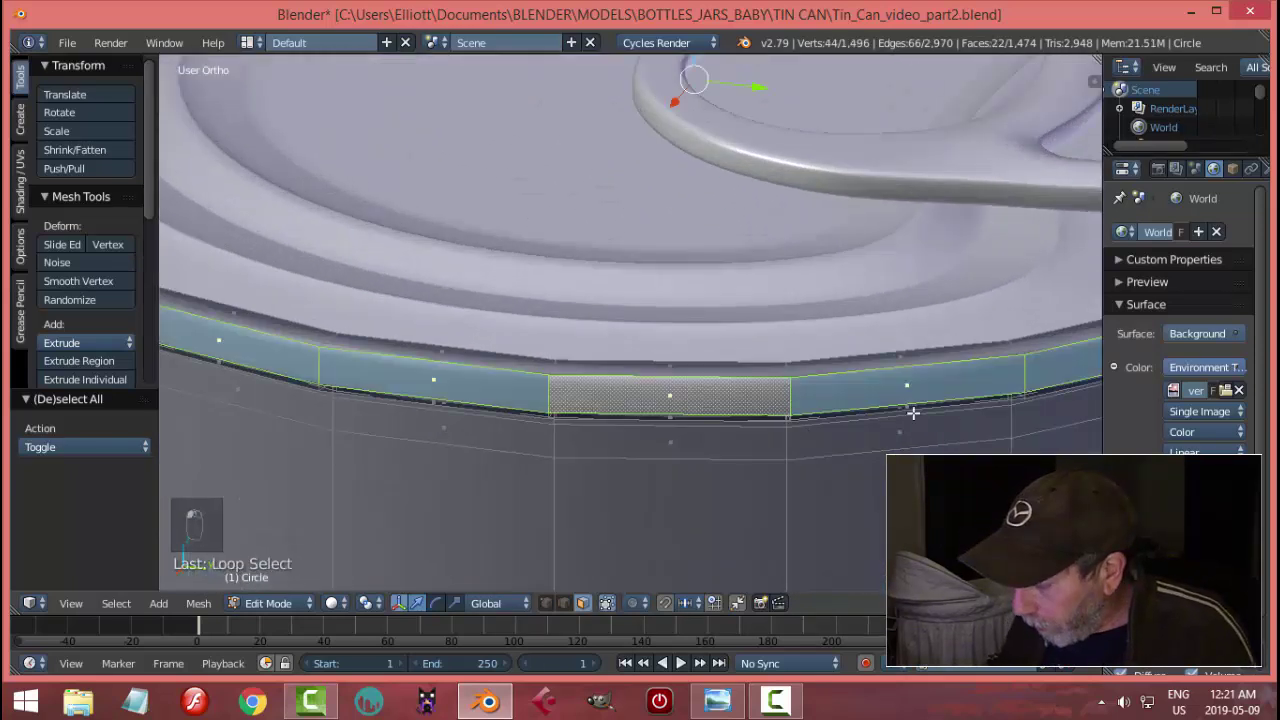
key("ctrl+KP_Add")
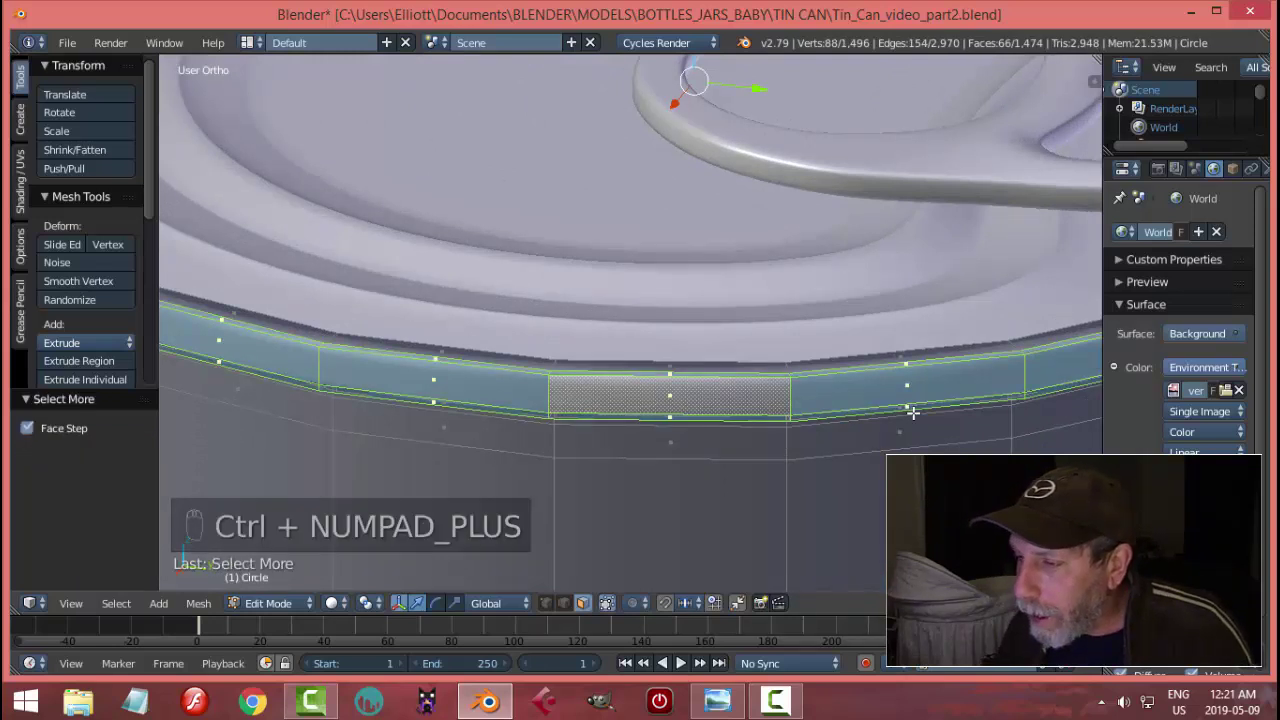
Scale the top rim faces inward to about 0.99 with Z locked, deselect them, and return to Object Mode.
middle_click_drag(924, 433, 904, 397)
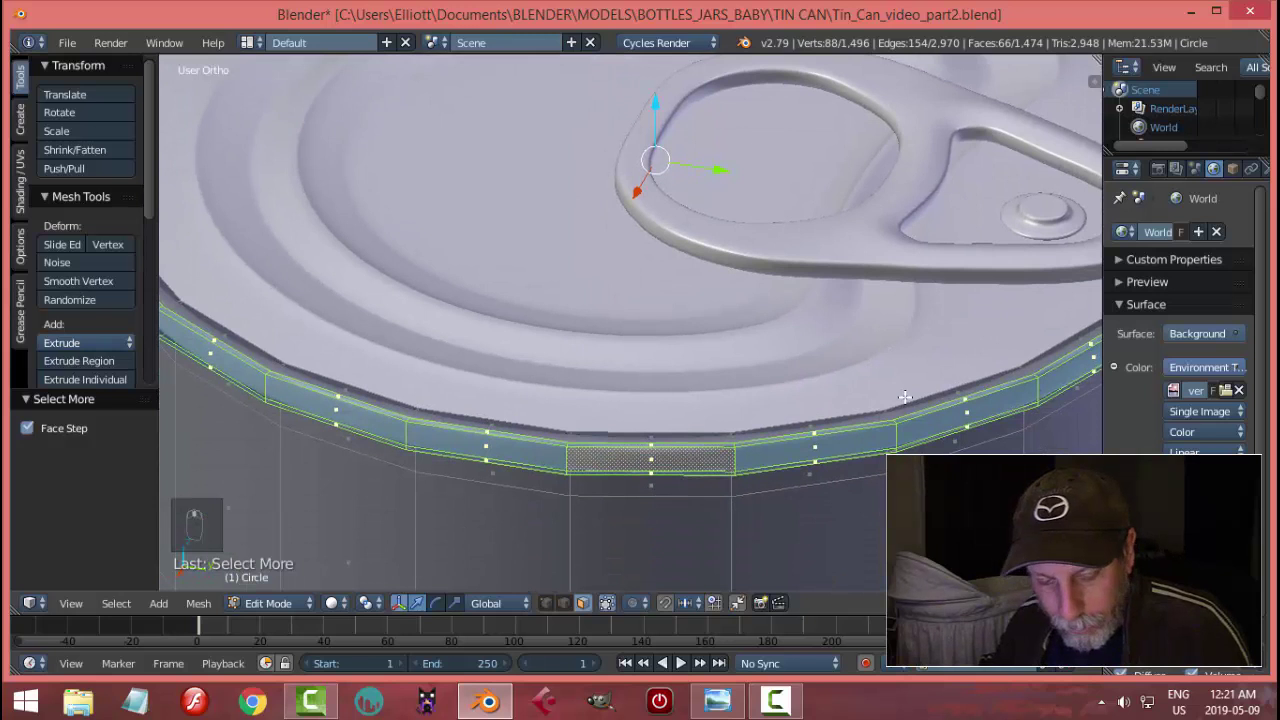
key("s")
key("shift+z")
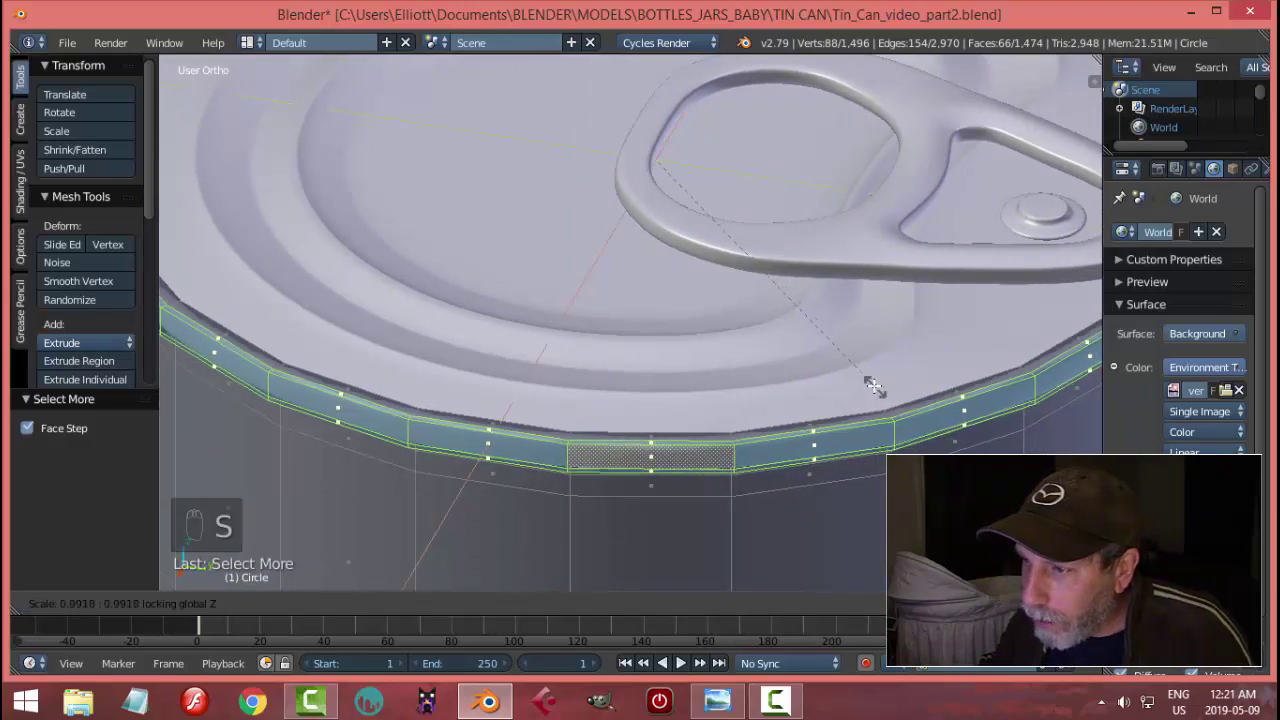
left_click(870, 386)
key("a")
key("Tab")
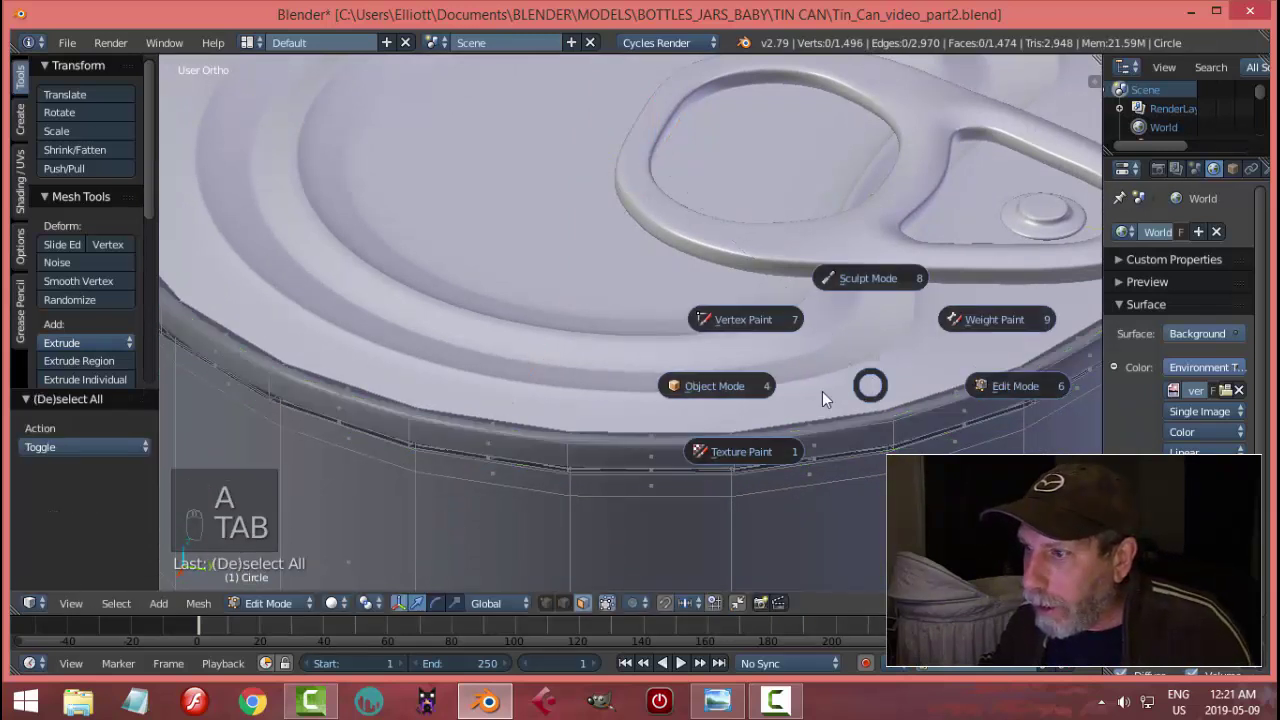
left_click(820, 397)
scroll(805, 398, "down", 3)
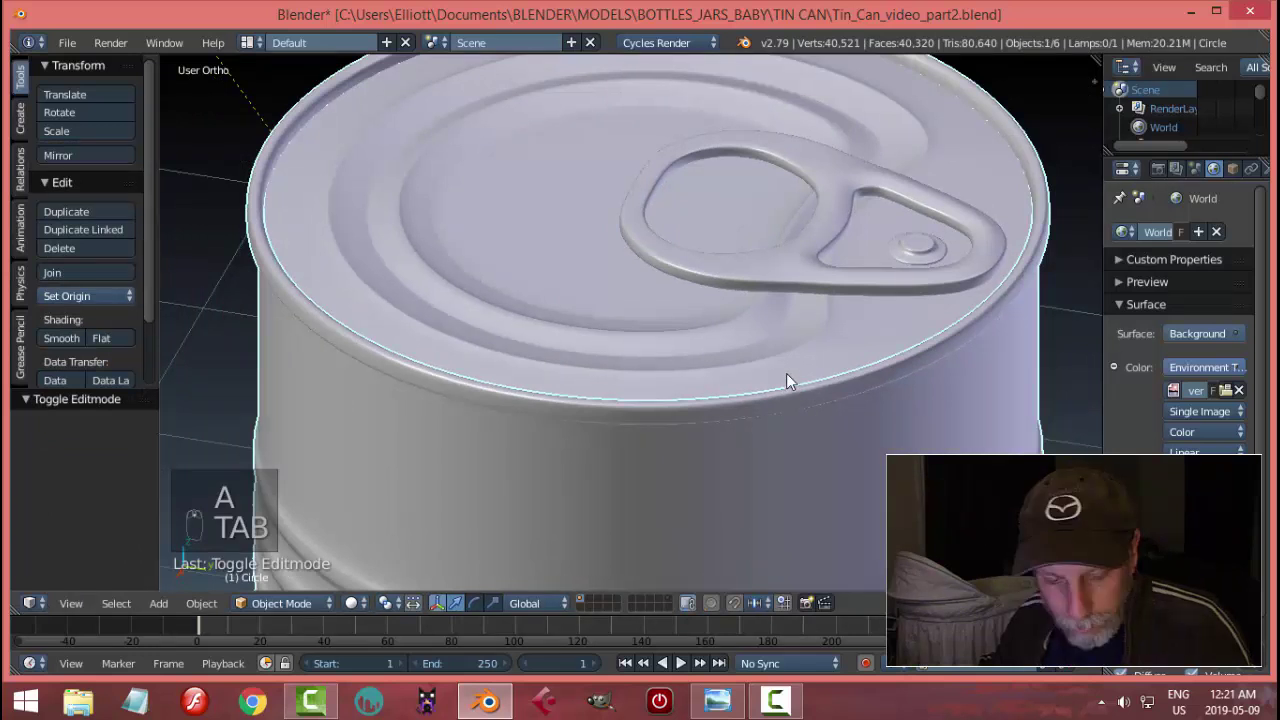
key("a")
key("a")
middle_click_drag(800, 416, 784, 182)
right_click(784, 182)
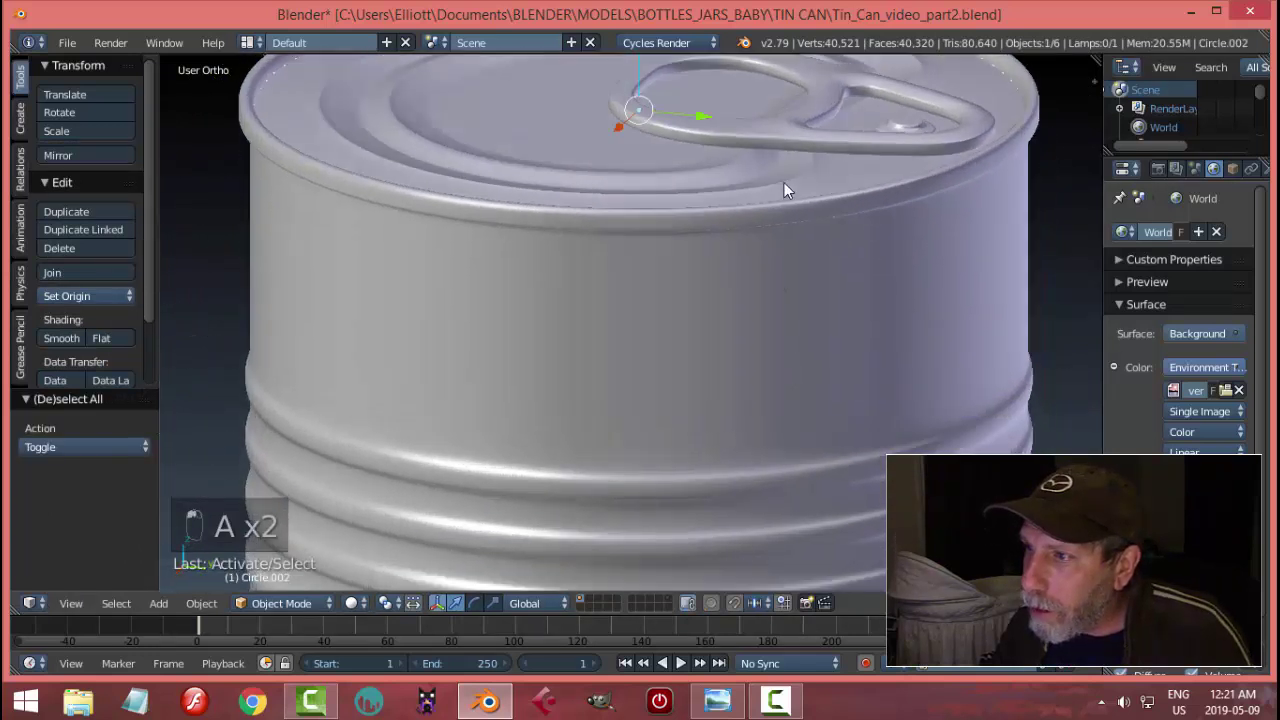
scroll(845, 277, "down", 1)
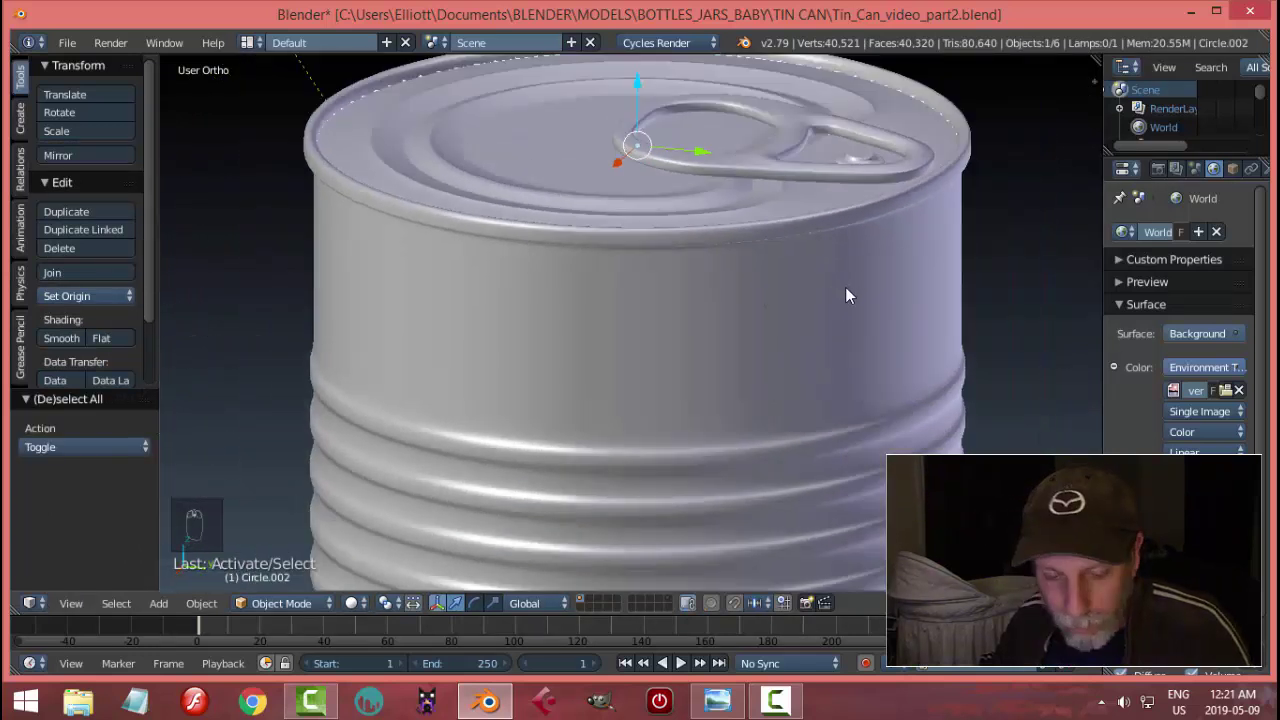
key("a")
Scale the can's bottom disc slightly smaller with Z locked, and deselect it.
scroll(785, 405, "down", 5)
scroll(785, 405, "up", 3)
middle_click_drag(785, 405, 716, 365)
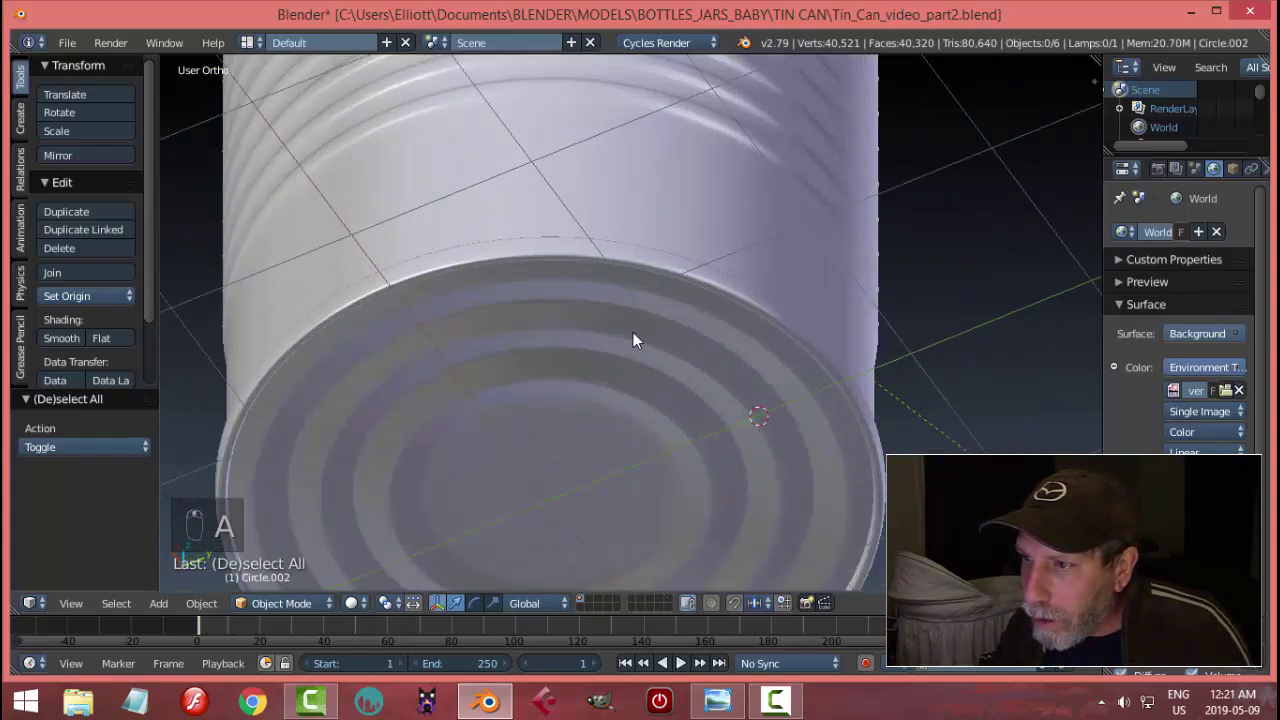
right_click(680, 402)
middle_click_drag(686, 409, 688, 394)
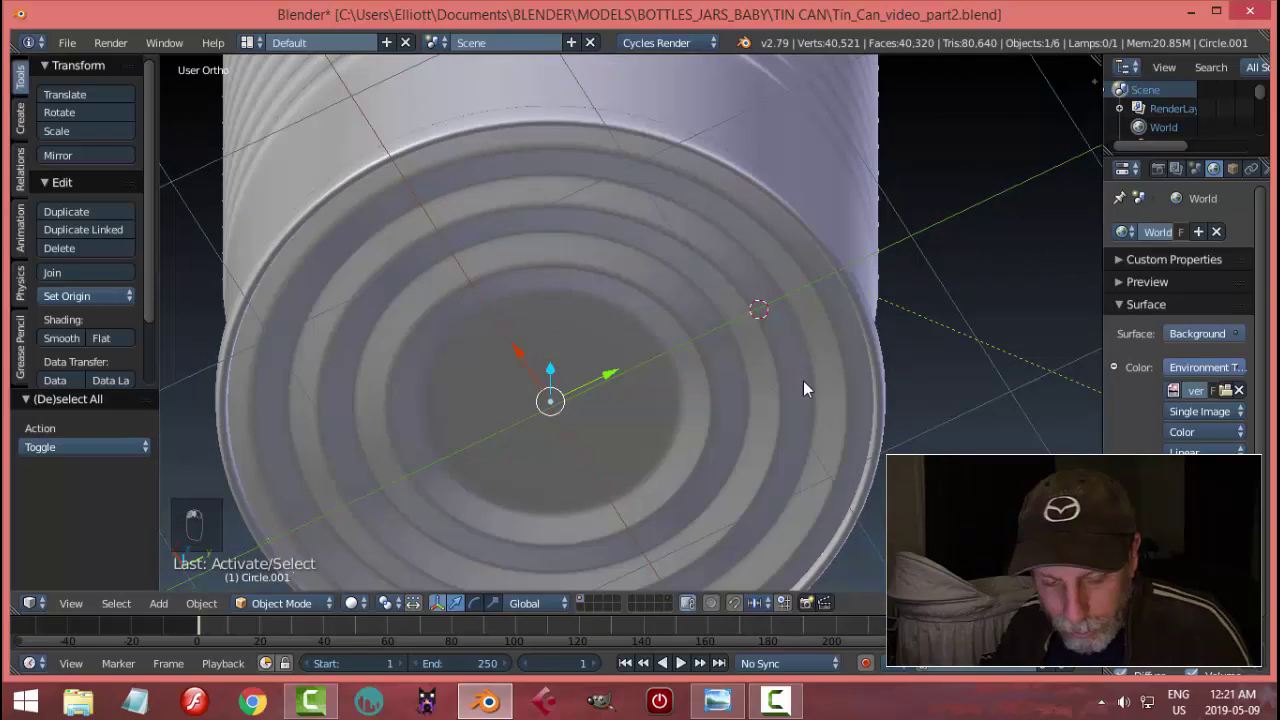
key("s")
key("shift+z")
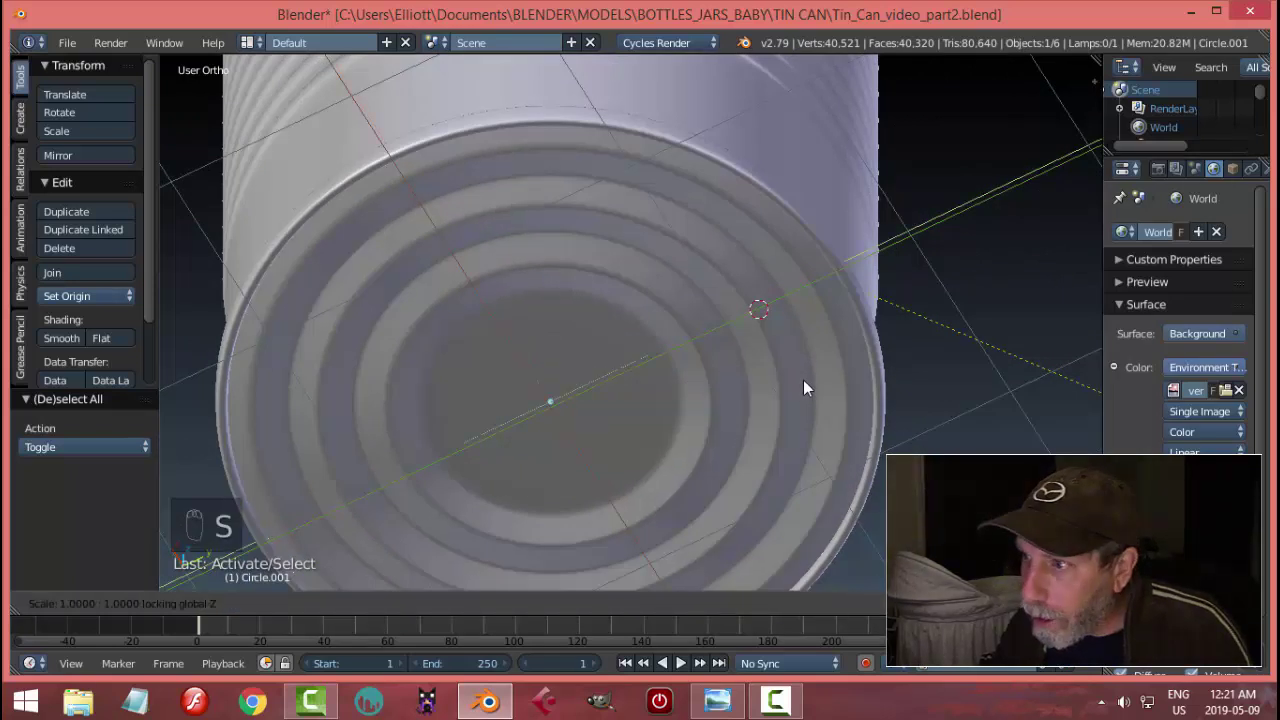
left_click(792, 384)
key("a")
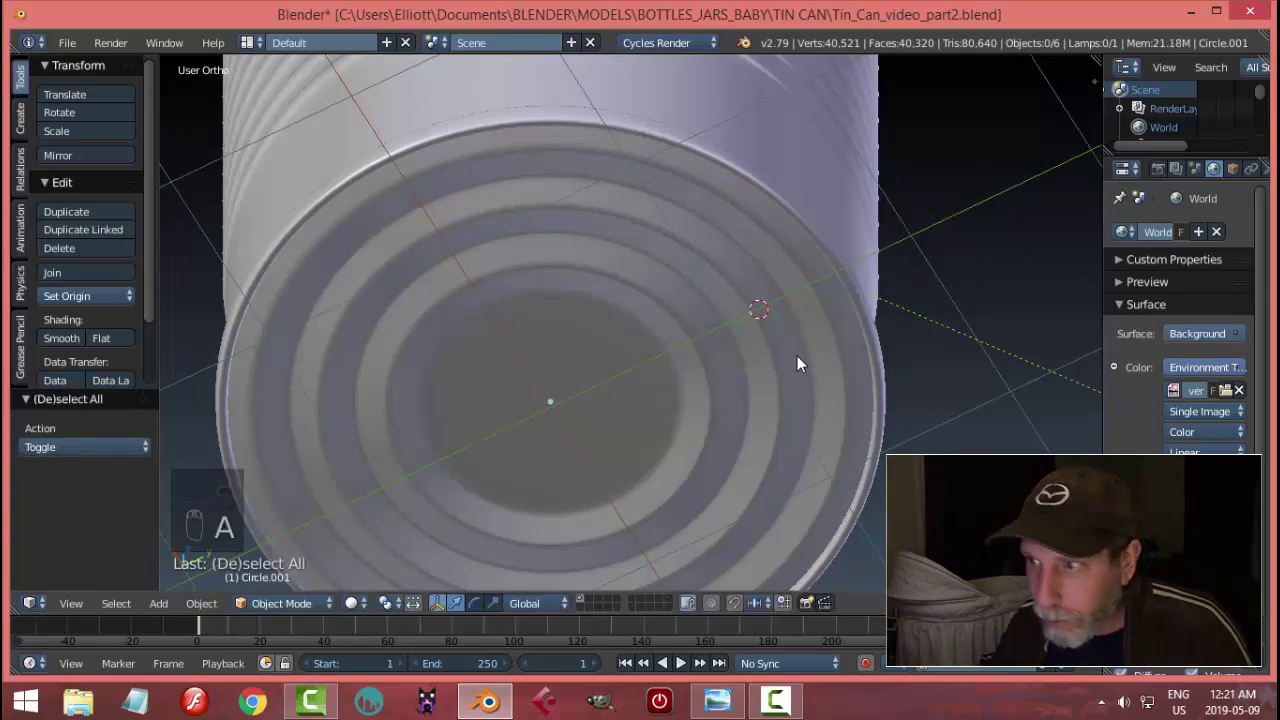
Hide the pull tab and the top lid of the can.
scroll(798, 360, "down", 2)
middle_click_drag(798, 360, 766, 441)
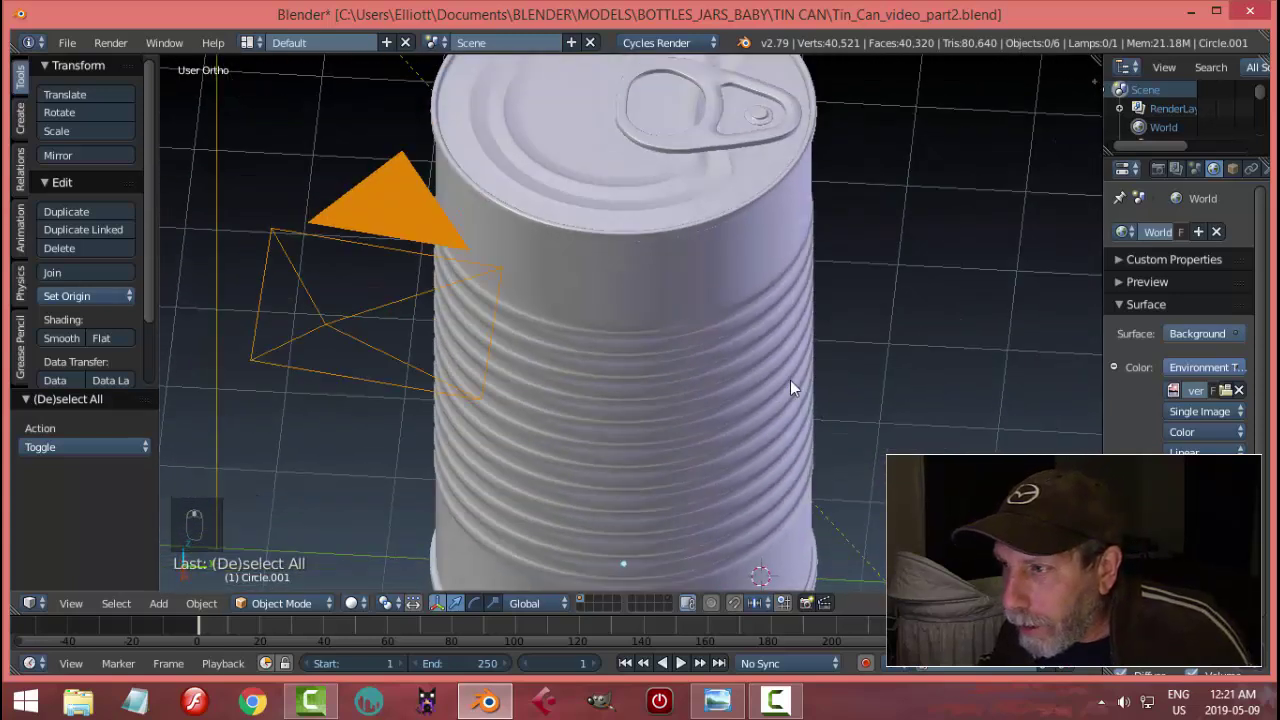
middle_click_drag(790, 388, 657, 348)
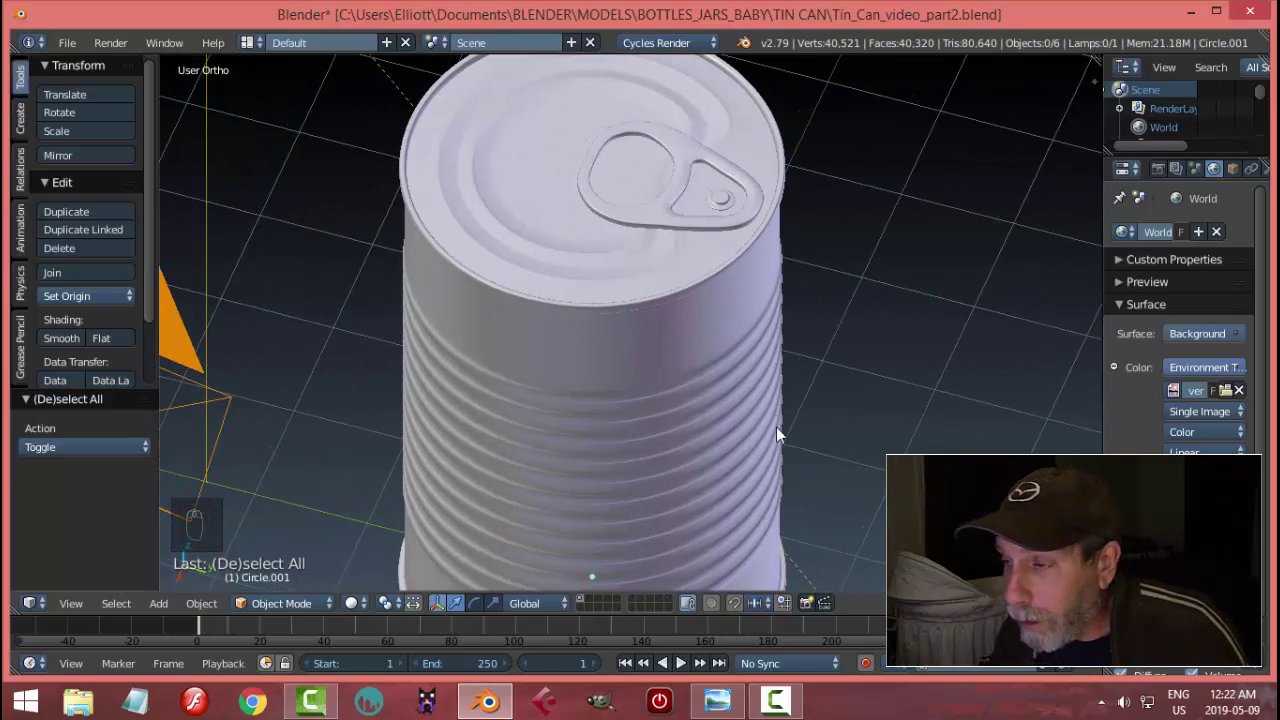
middle_click_drag(776, 427, 786, 433)
right_click(656, 250)
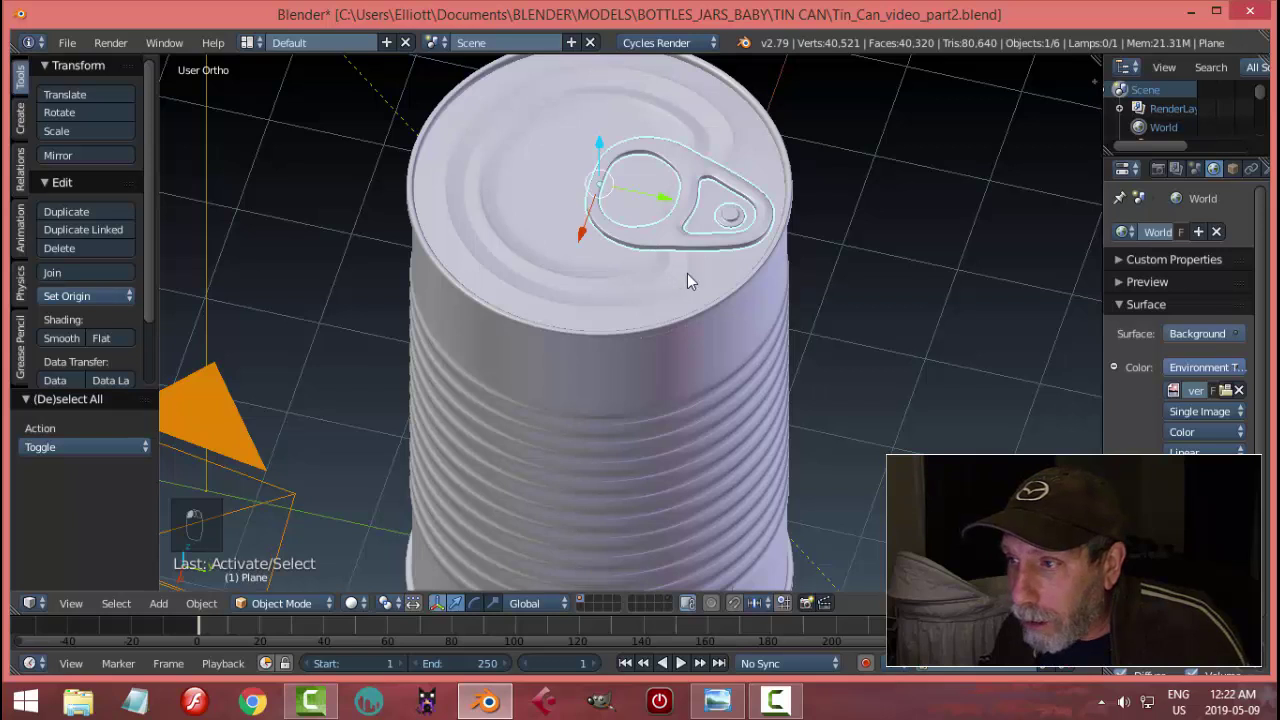
right_click(688, 273, "shift")
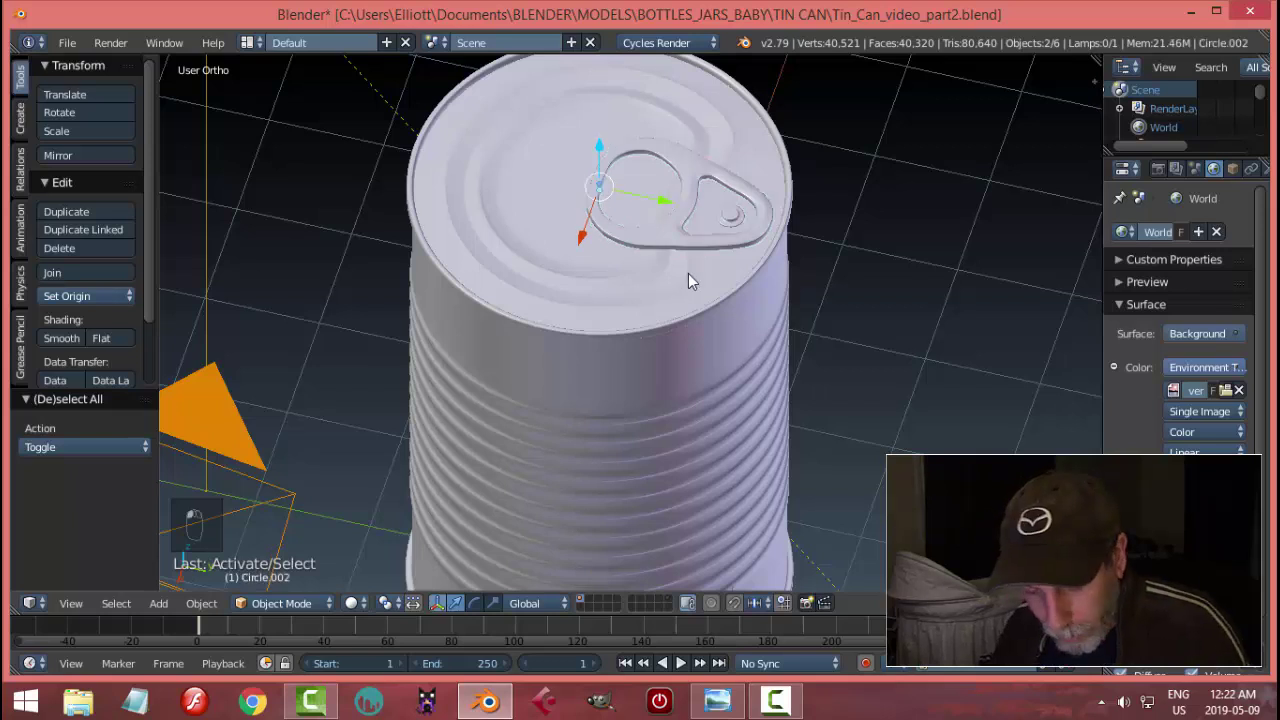
key("h")
scroll(694, 279, "down", 4)
middle_click_drag(694, 279, 690, 370)
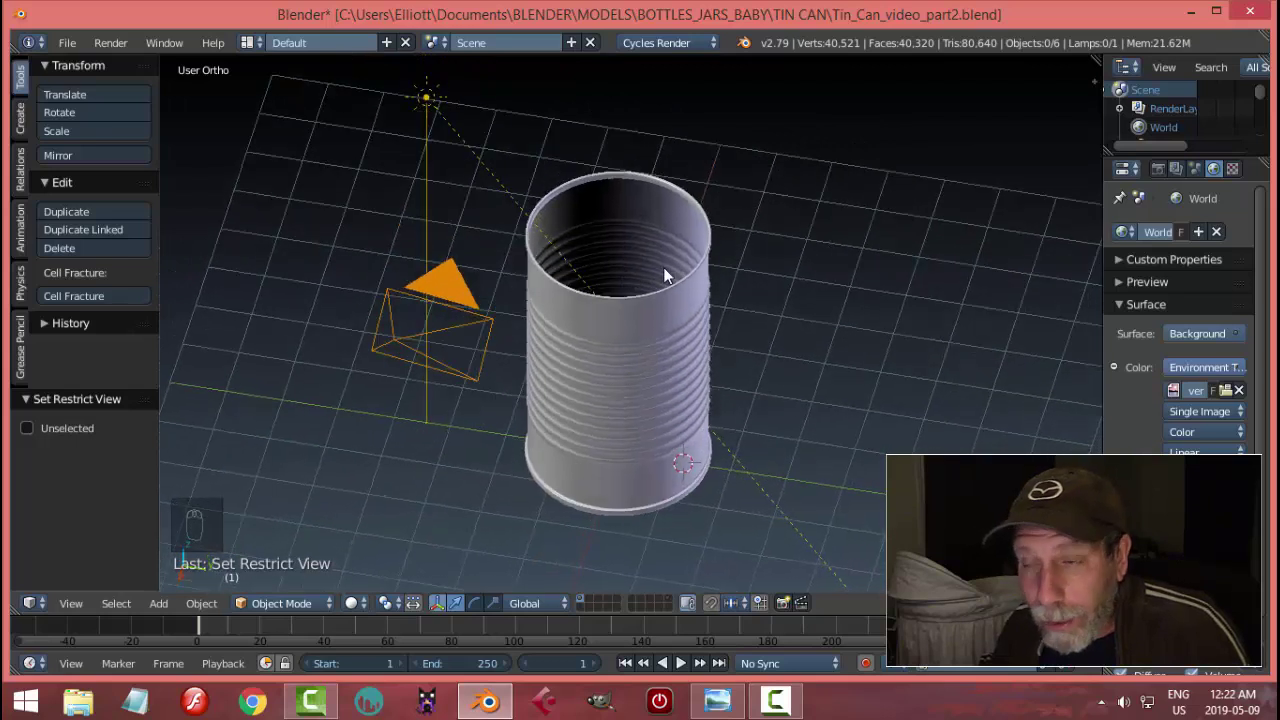
Duplicate the can's bottom disc and raise the copy about 5.266 along Z to the open top.
middle_click_drag(666, 276, 737, 421)
right_click(665, 430)
key("shift+d")
right_click(723, 409)
left_click_drag(618, 388, 632, 78)
middle_click_drag(632, 78, 767, 250)
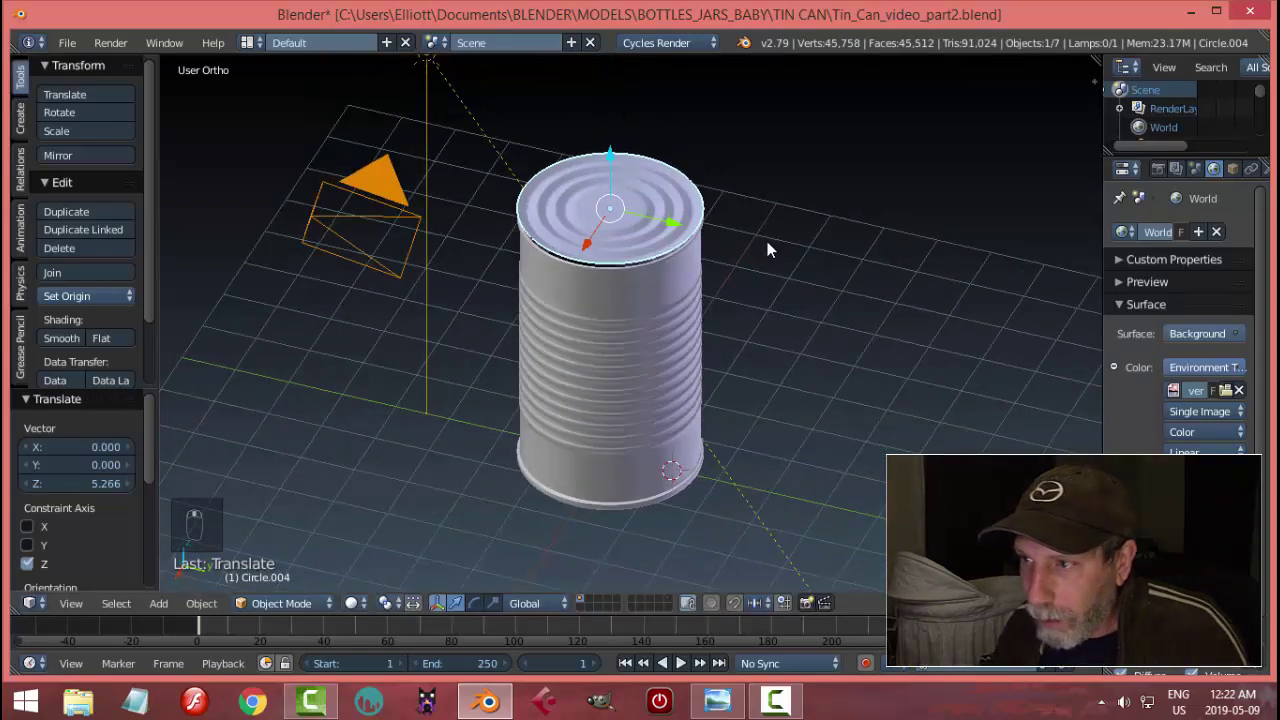
Snap the 3D cursor to the duplicated disc.
key("shift+s")
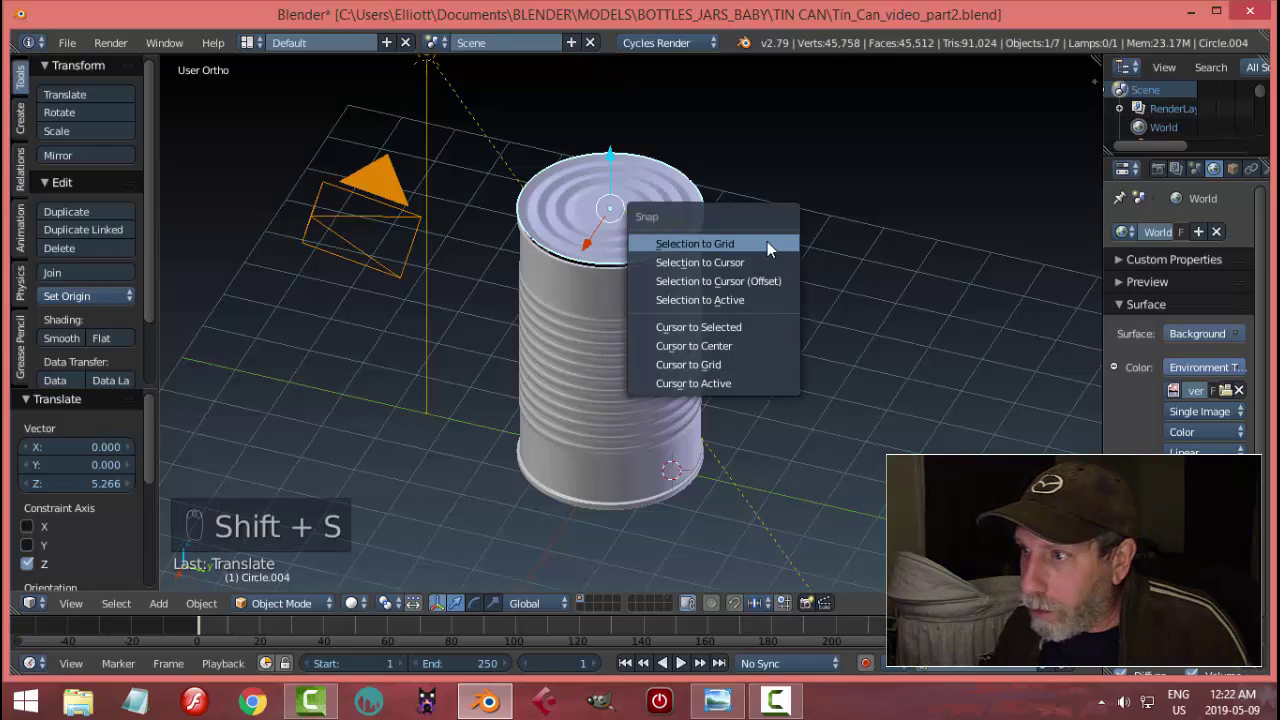
left_click(766, 326)
middle_click_drag(764, 325, 750, 310)
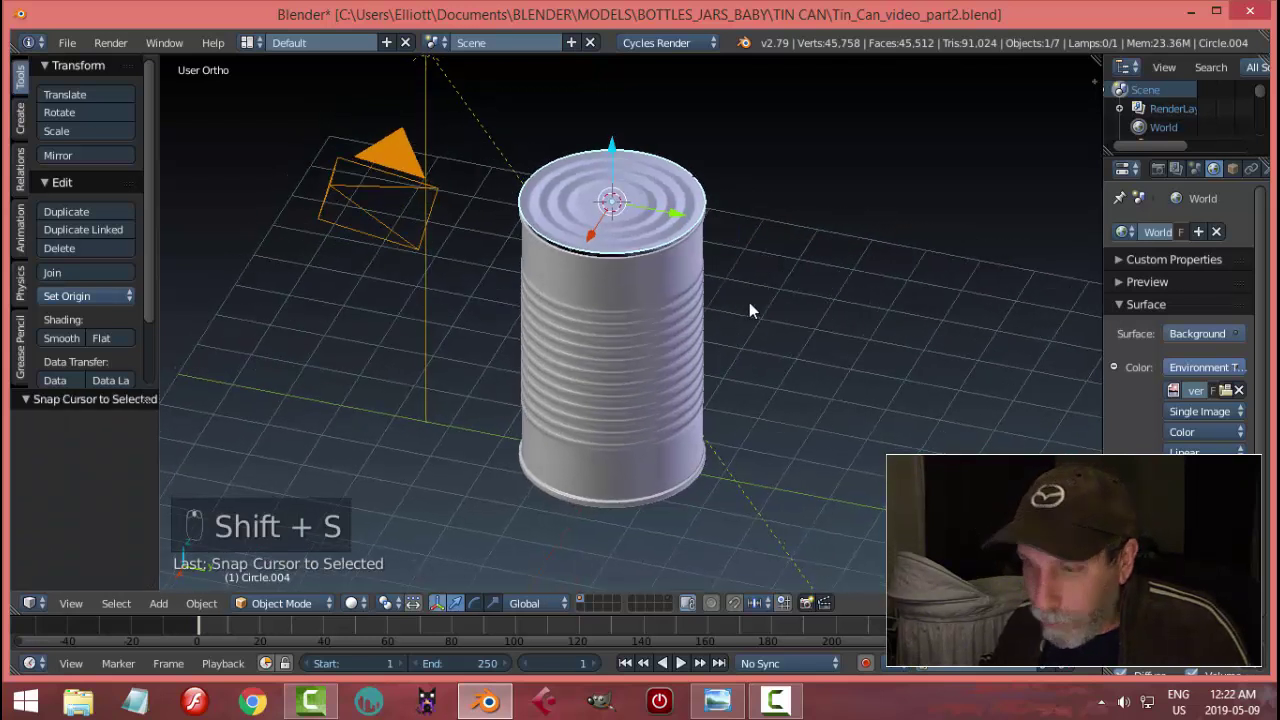
Rotate the duplicated disc 180 degrees about the Y axis.
key("r")
key("y")
key("1")
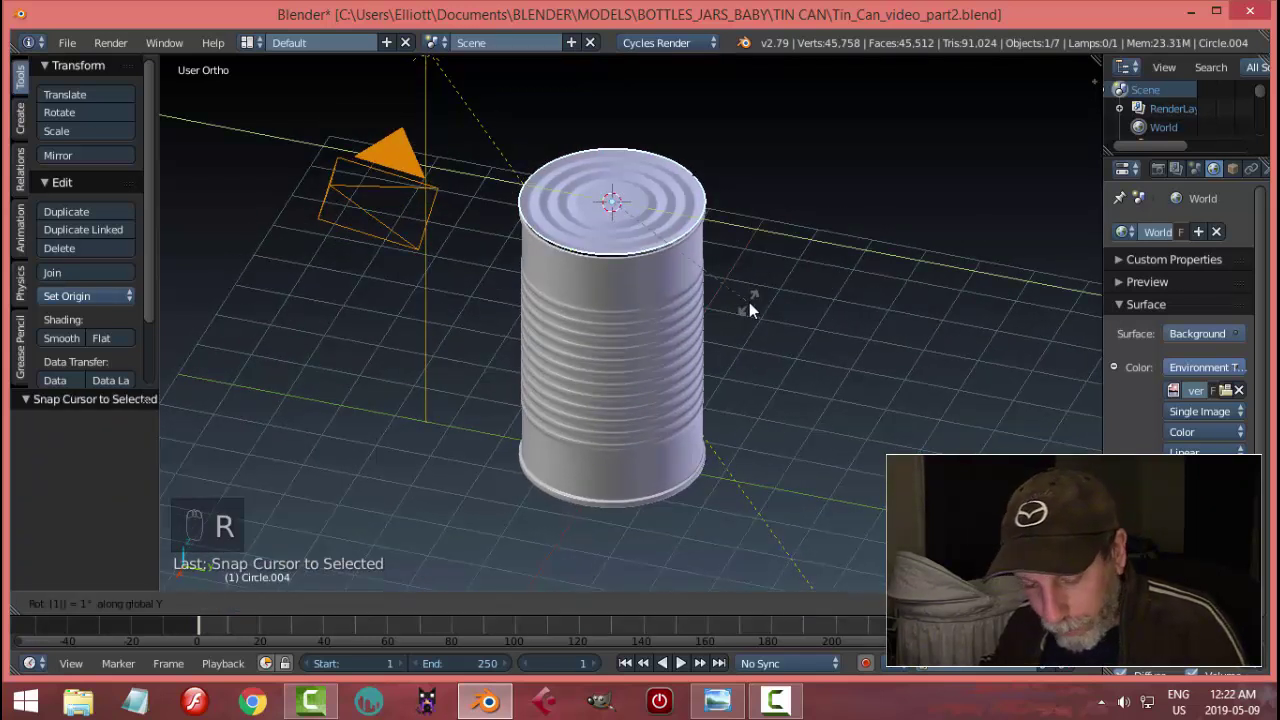
key("8")
key("0")
key("Return")
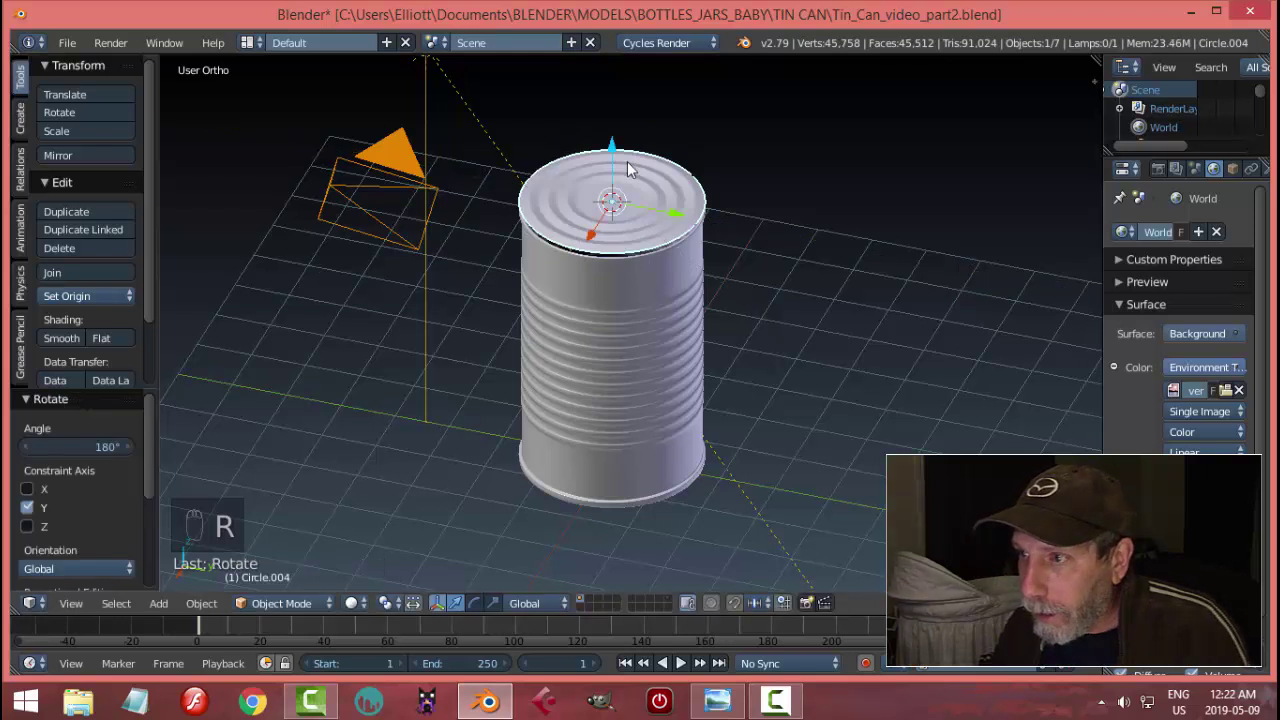
Lower the duplicated disc about 0.234 along Z and scale it to about 0.969 to fit inside the top rim.
left_click_drag(619, 157, 621, 166)
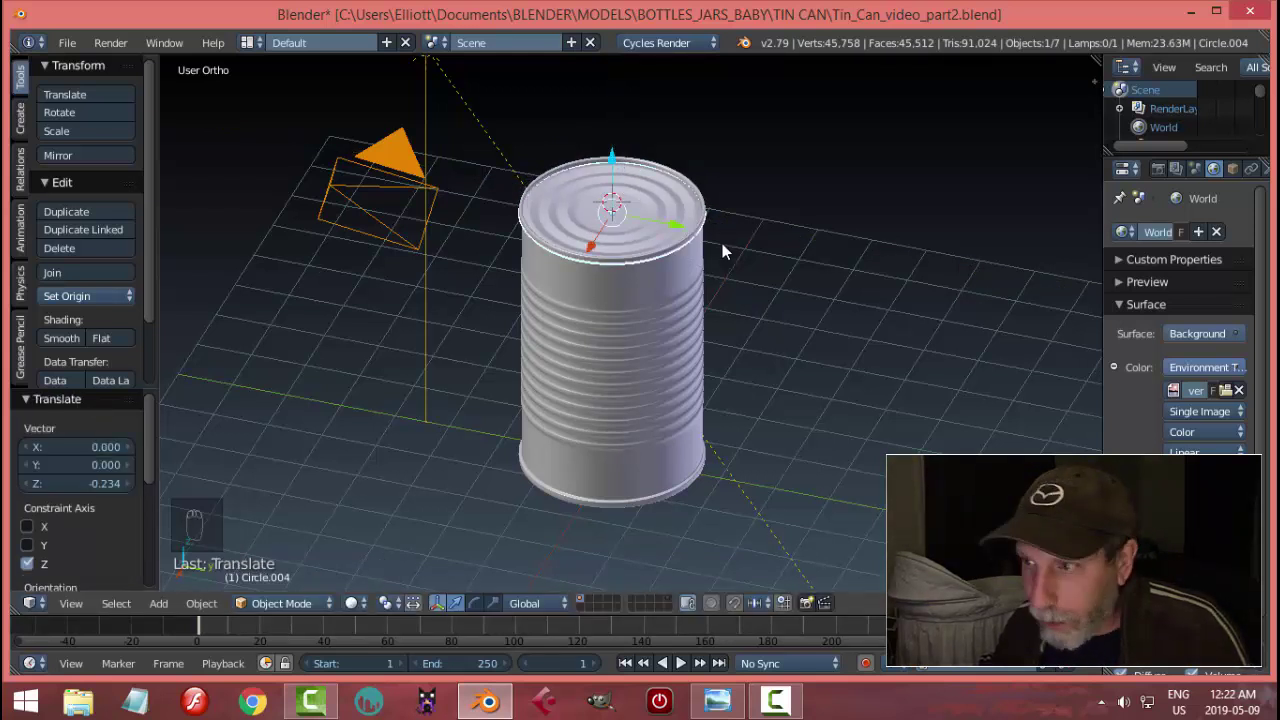
key("s")
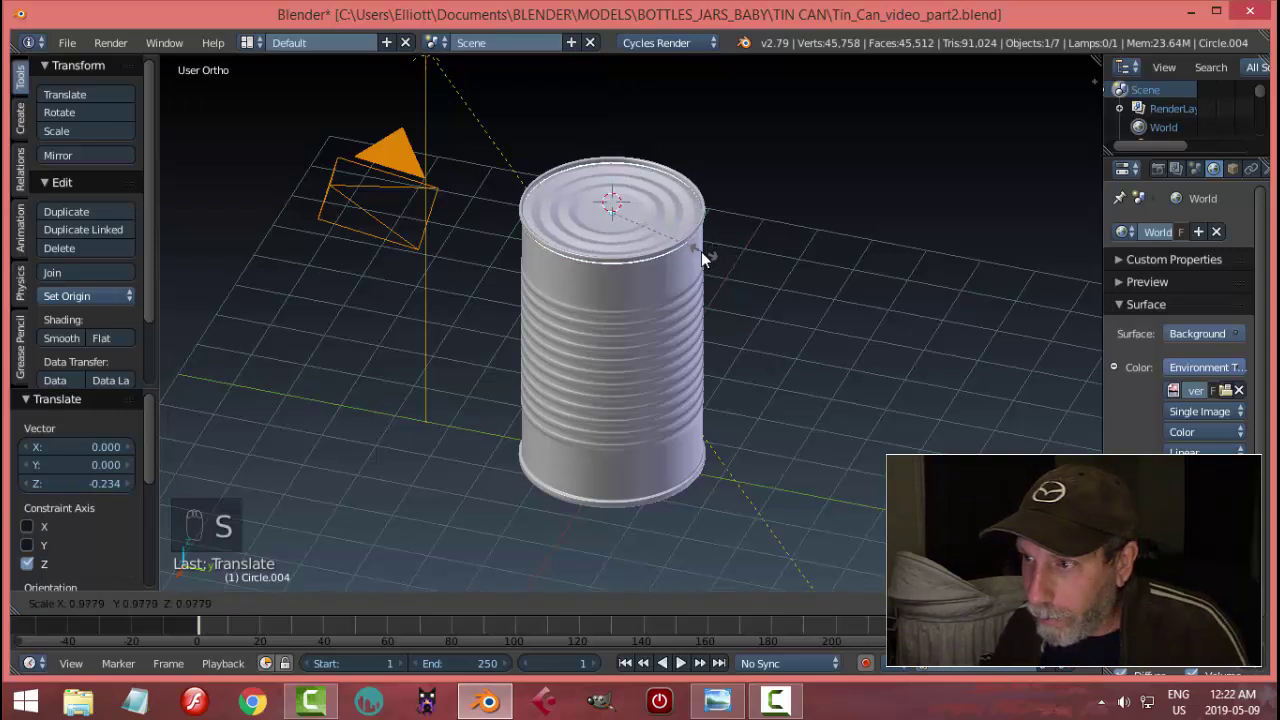
left_click(690, 258)
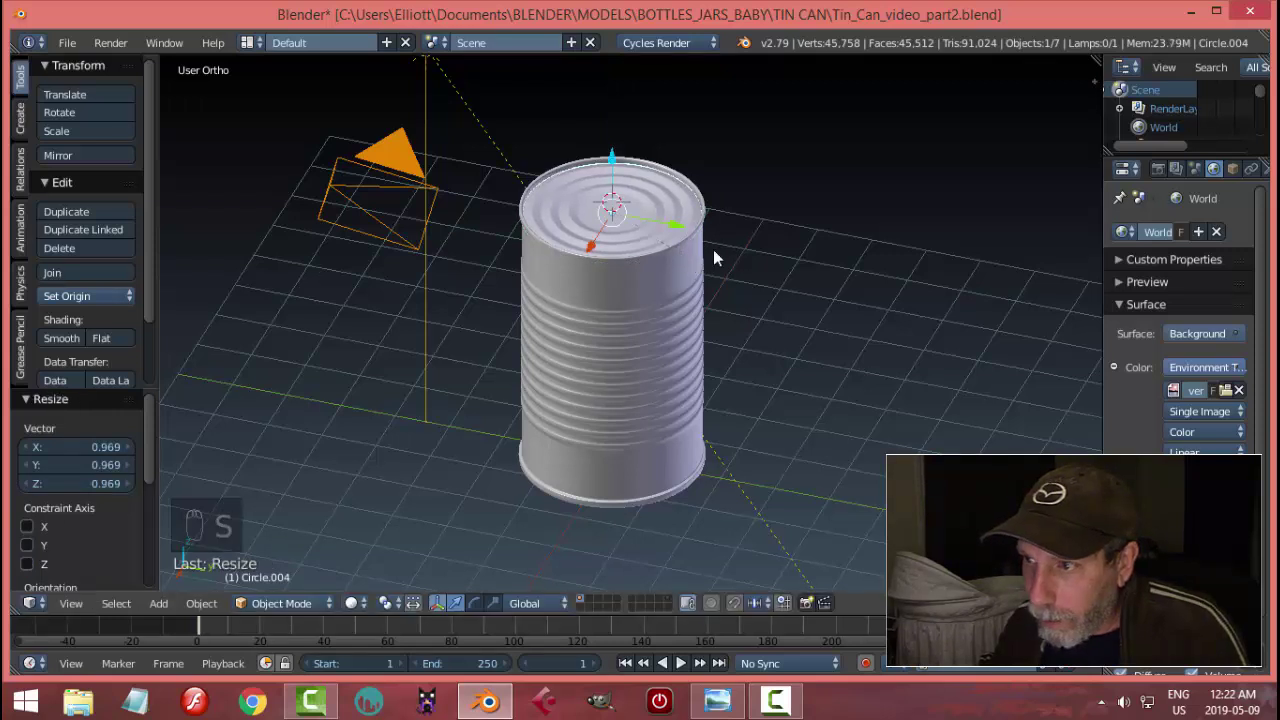
key("a")
middle_click_drag(765, 236, 732, 367)
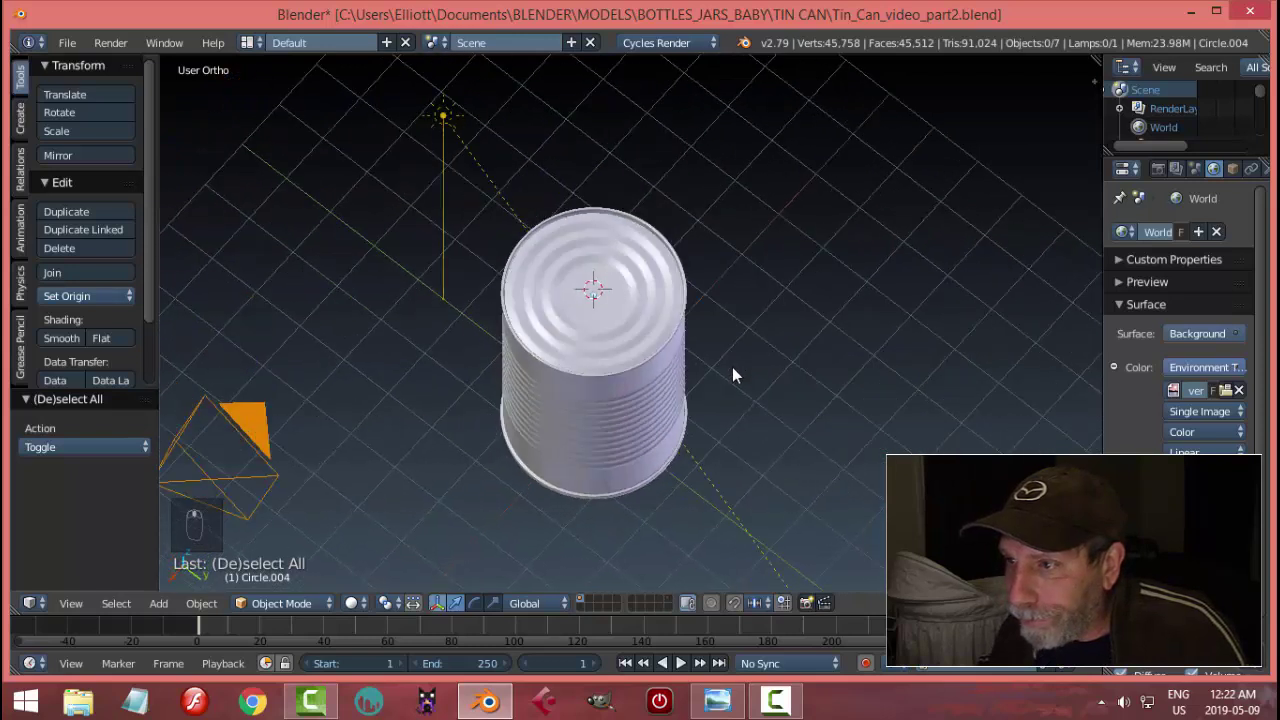
Delete the duplicated ribbed disc at the top and unhide the original lid and pull tab.
right_click(594, 287)
key("x")
left_click(594, 280)
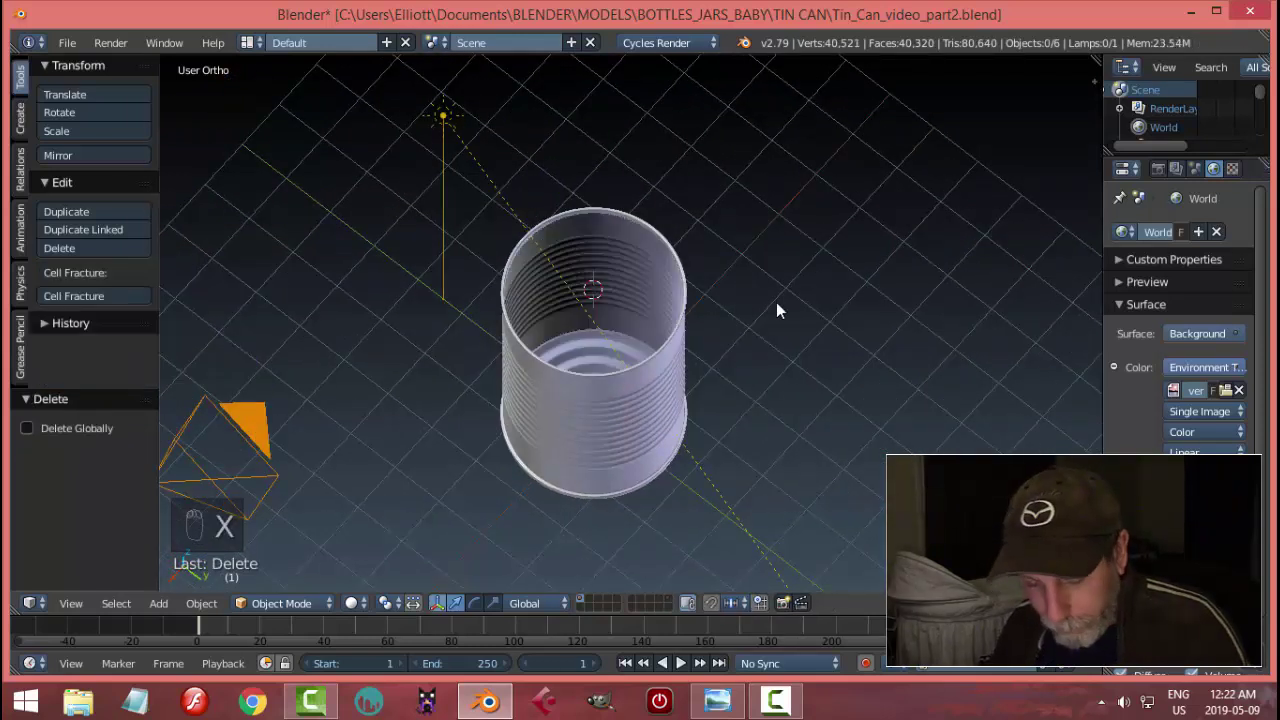
key("alt+h")
key("a")
Examine the can's bottom disc, including its mesh in Edit Mode, and return to Object Mode with nothing selected.
middle_click_drag(718, 404, 775, 398)
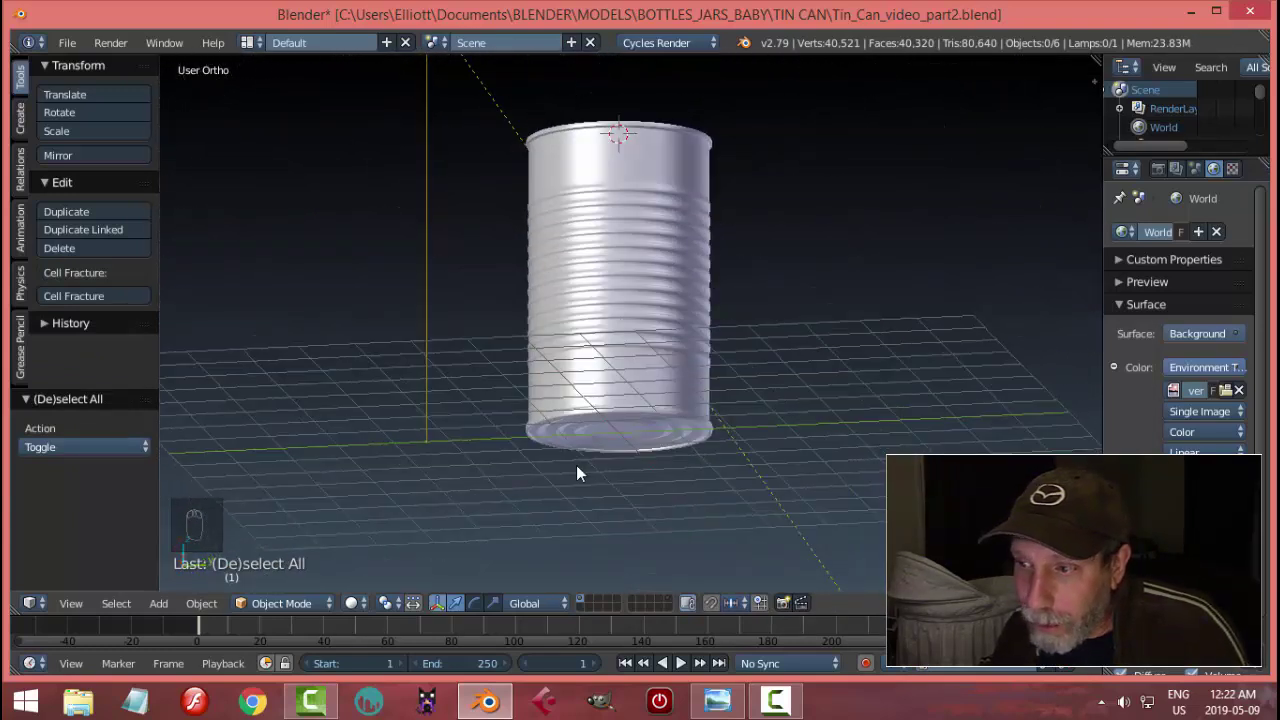
right_click(659, 436)
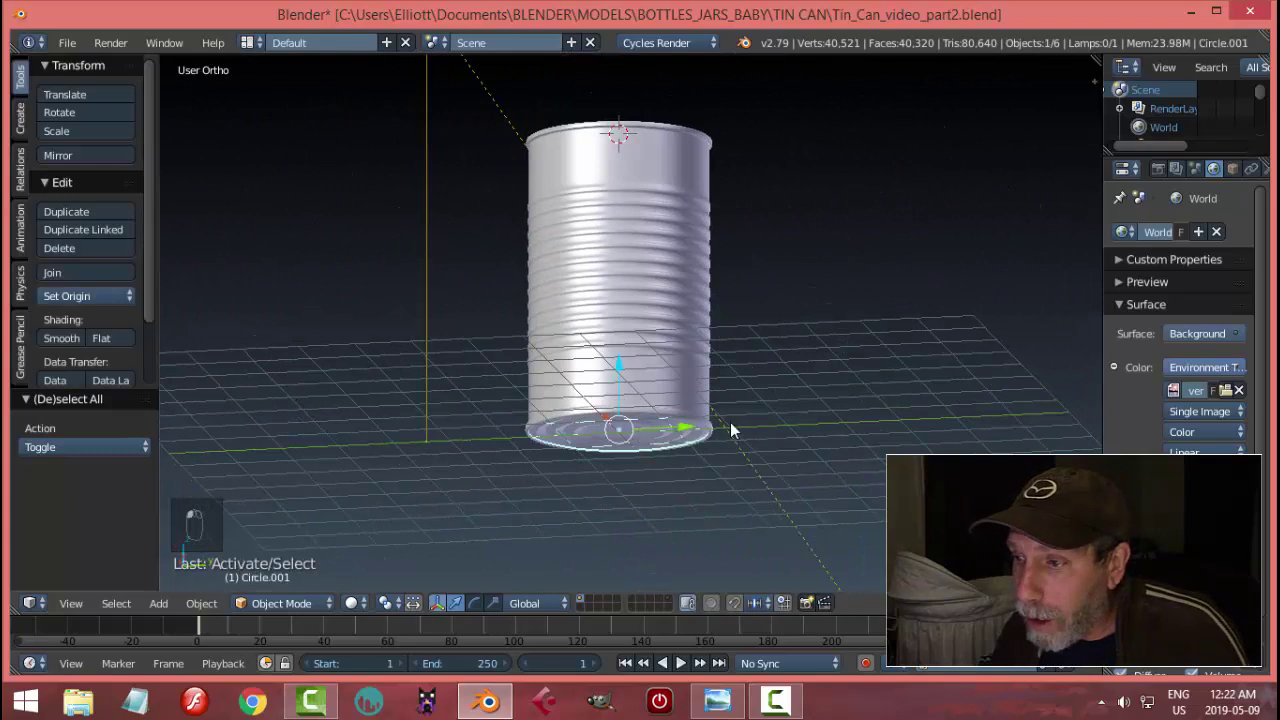
key("Tab")
middle_click_drag(728, 425, 774, 480)
key("Tab")
middle_click_drag(778, 435, 754, 393)
key("a")
key("a")
key("a")
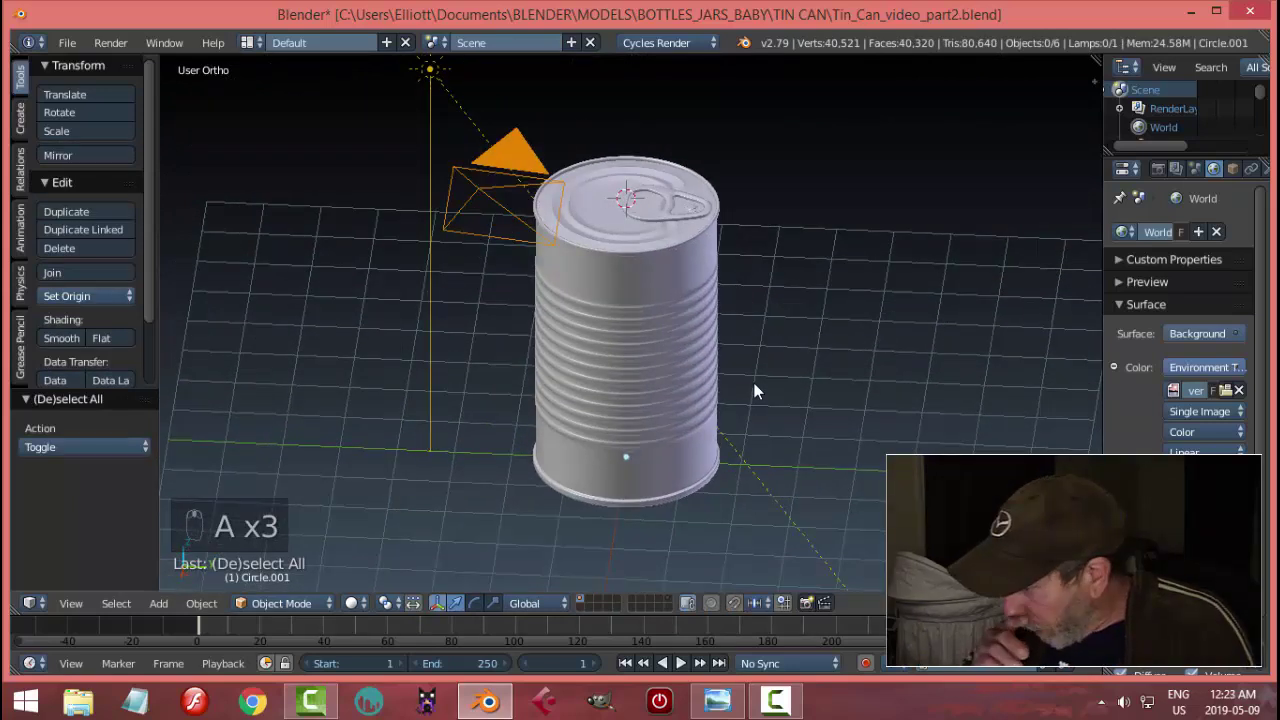
Preview the can in rendered shading through the camera and reframe the camera to take in the whole can.
key("KP_0")
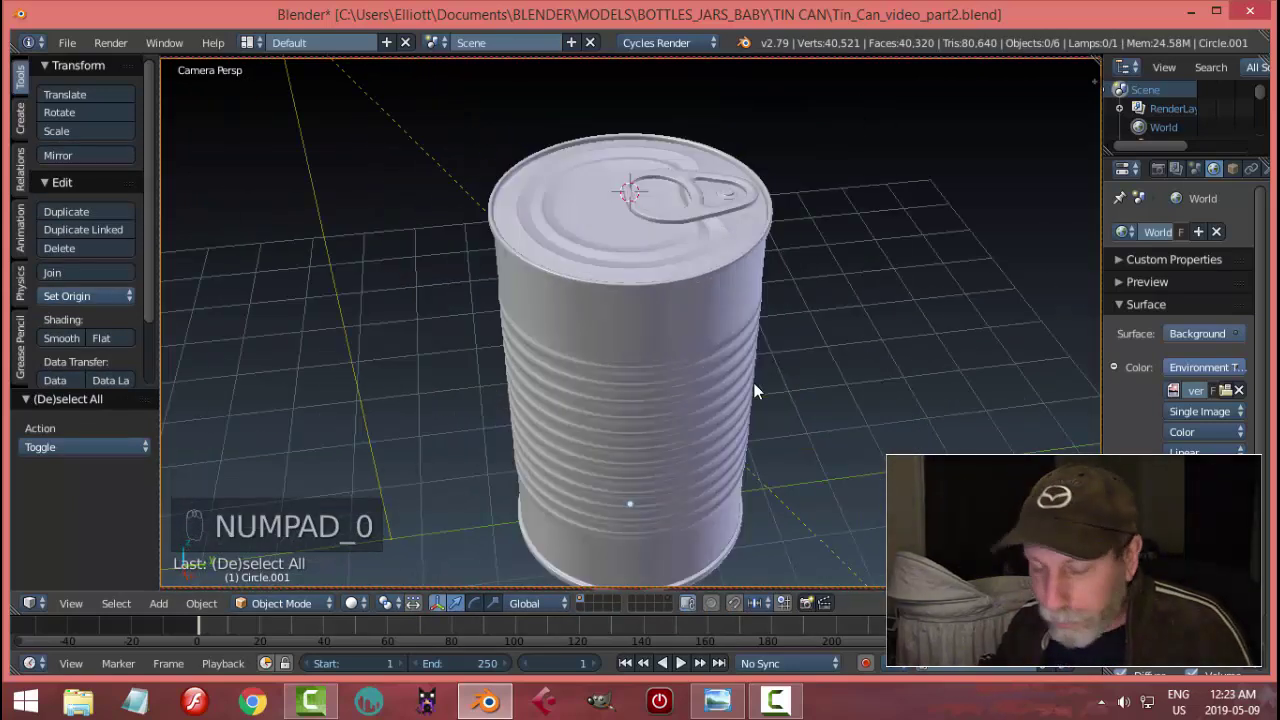
key("shift+z")
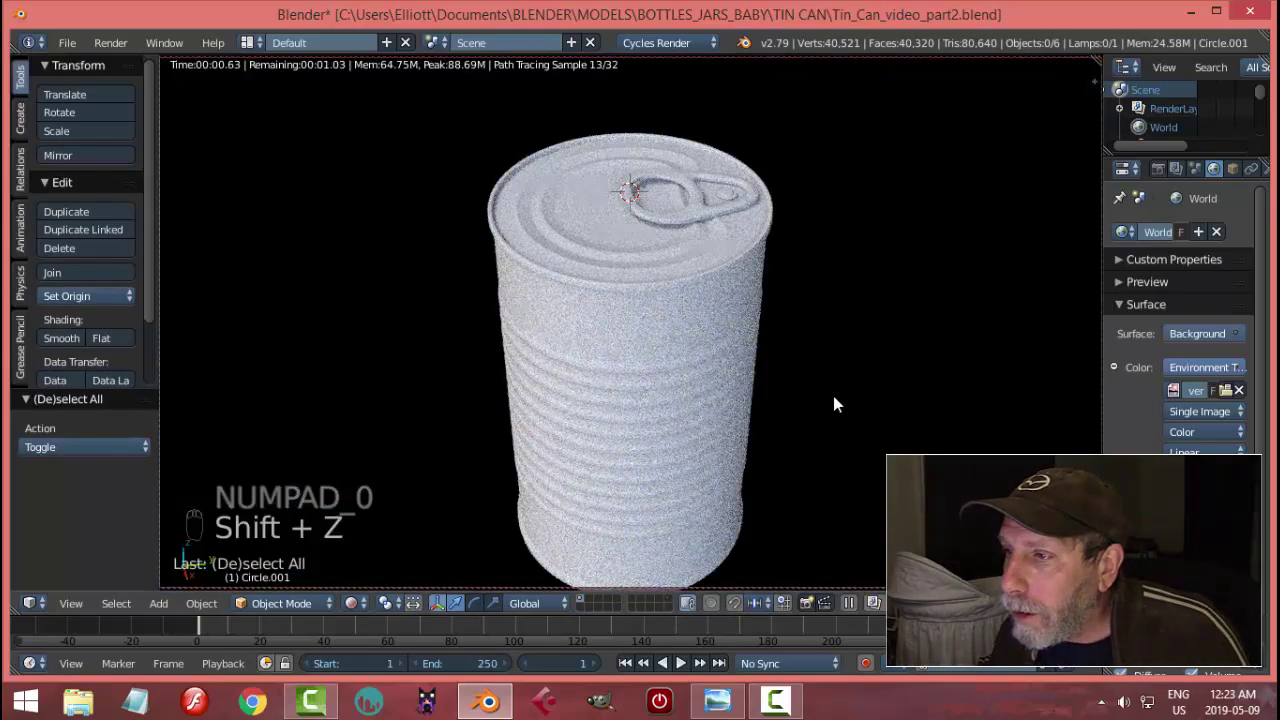
middle_click_drag(833, 396, 699, 390)
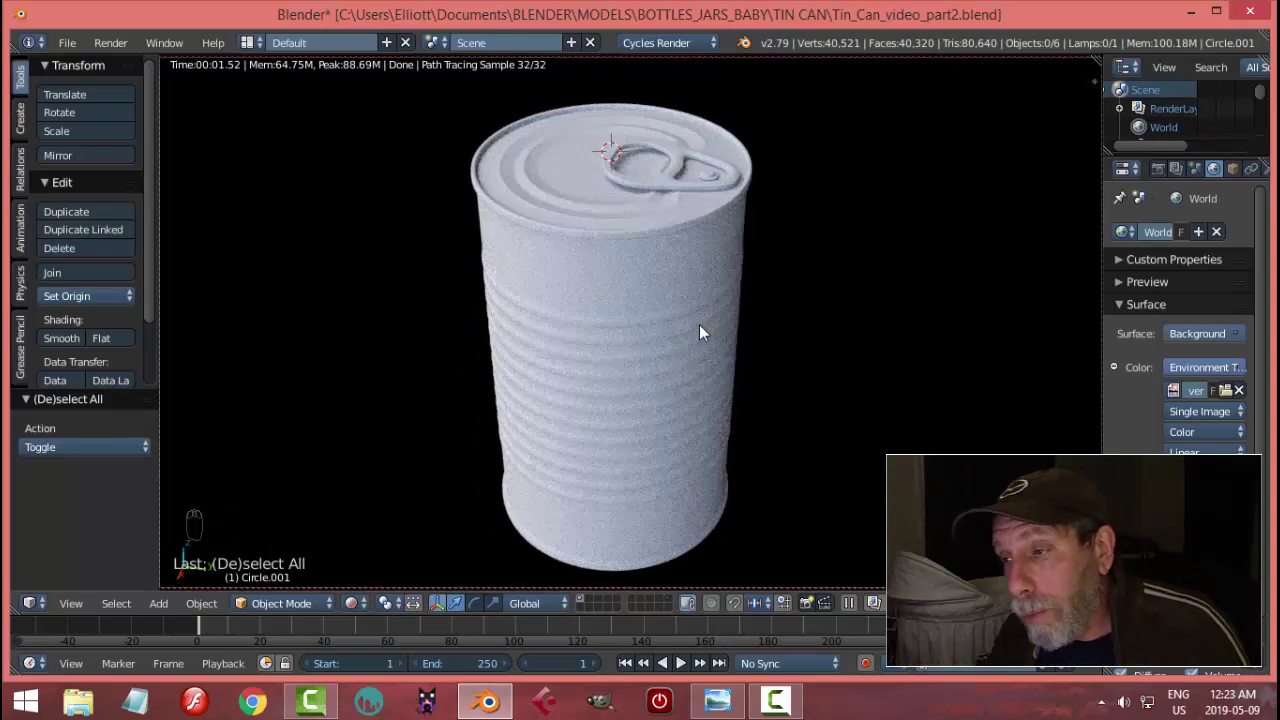
key("shift+z")
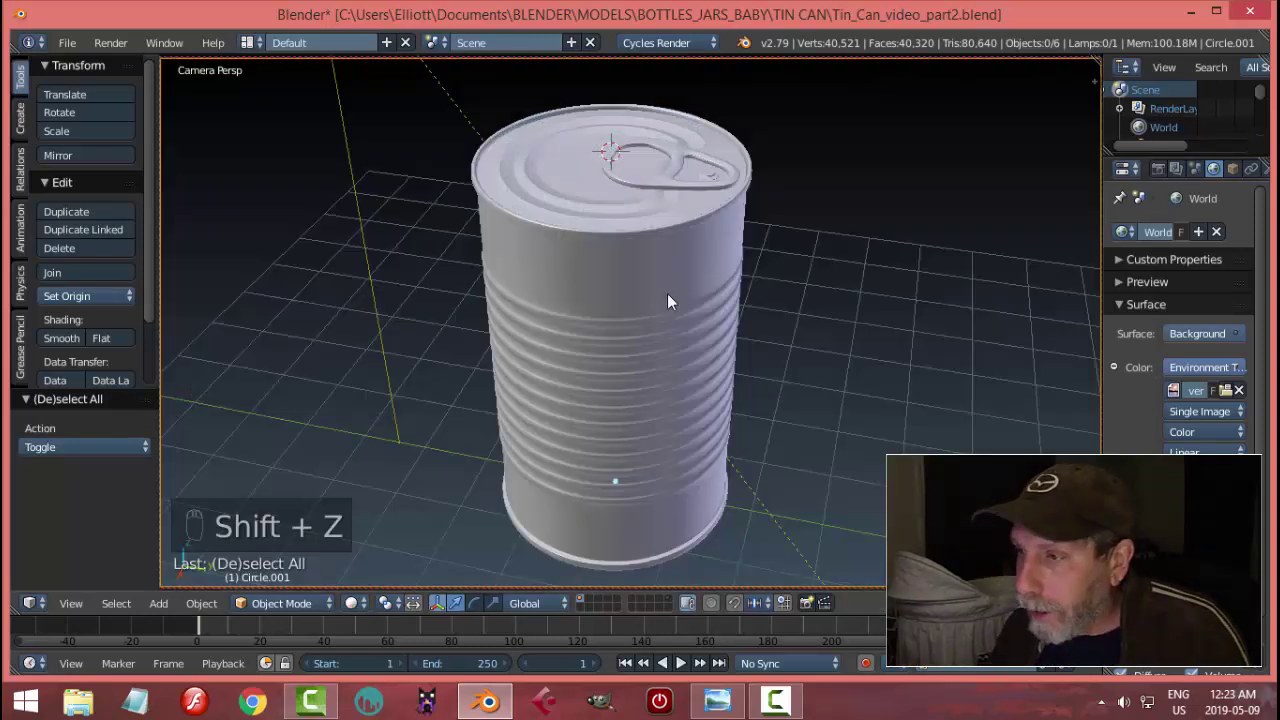
key("KP_0")
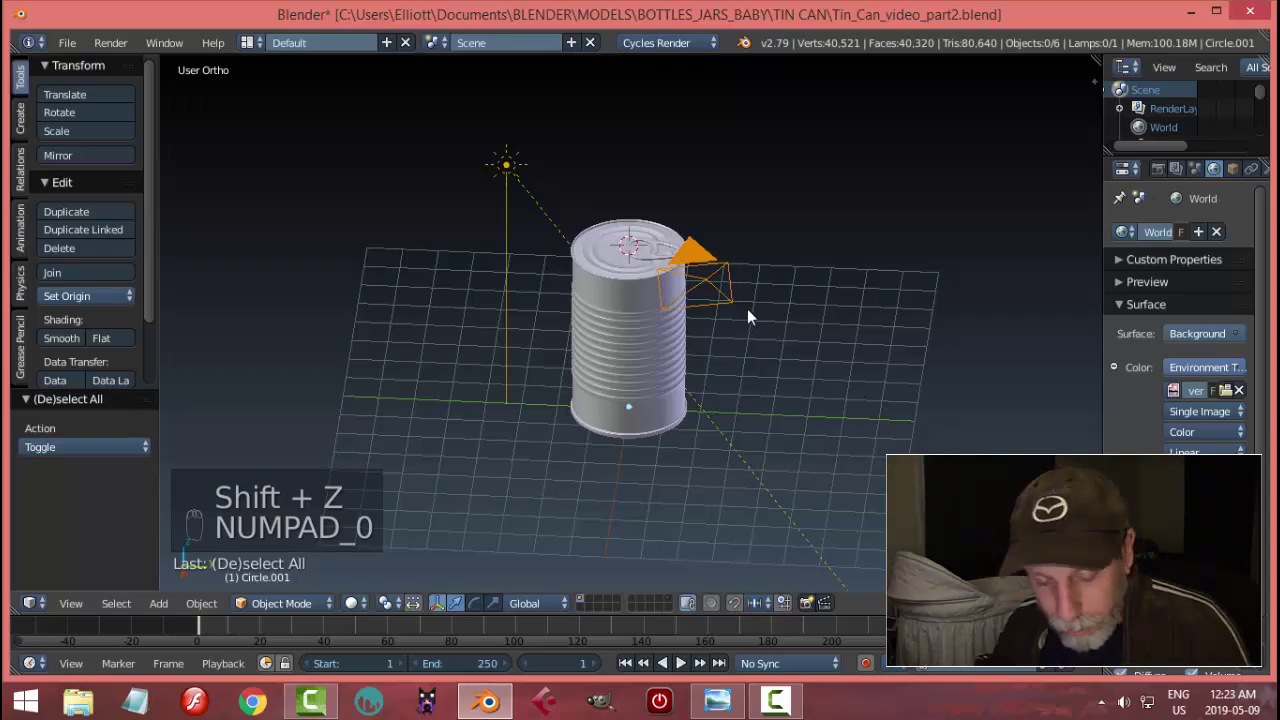
Add an area lamp and move it about 3.805 along X and 2.854 along Y, in front of the can.
key("shift+a")
mouse_move(747, 309)
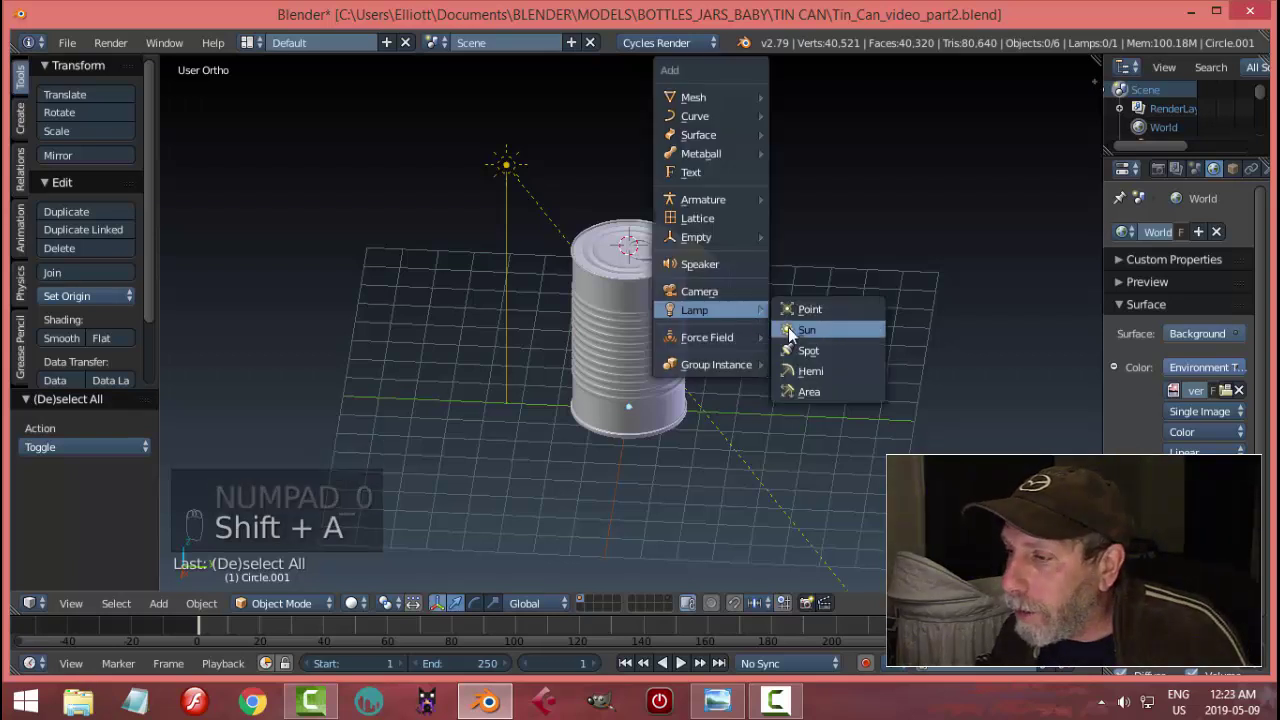
left_click(805, 391)
middle_click_drag(829, 317, 587, 300)
key("g")
key("y")
left_click(505, 355)
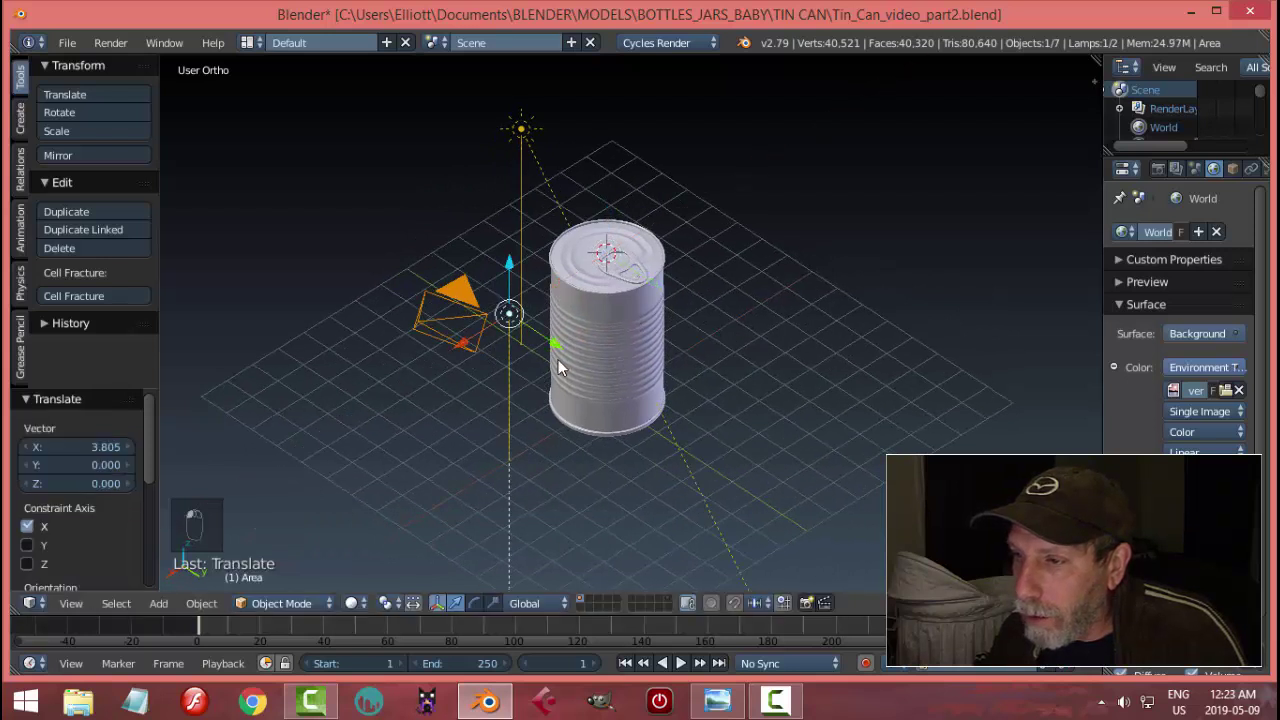
Scale the area lamp up by a factor of about 27.211.
middle_click_drag(731, 383, 750, 356)
key("s")
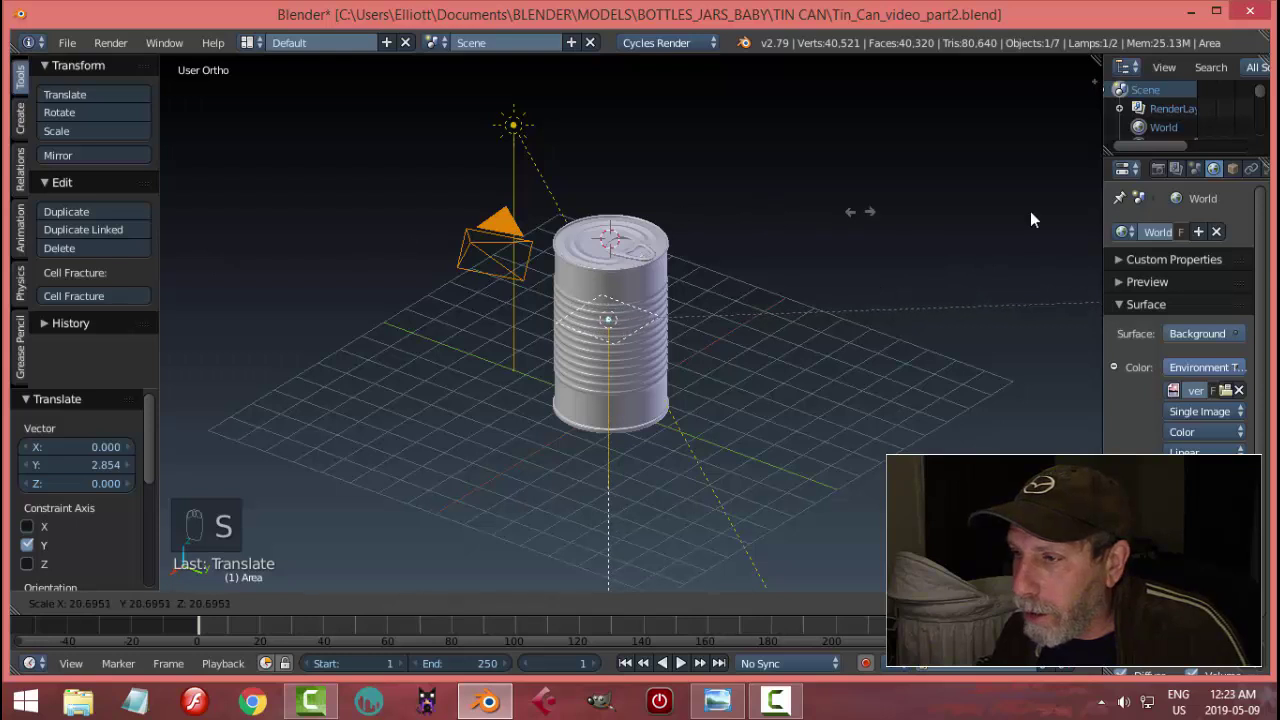
left_click(876, 239)
Rotate the area lamp about 49.6° around the Y axis and about 25.2° around the Z axis to aim it at the can.
middle_click_drag(850, 262, 859, 337)
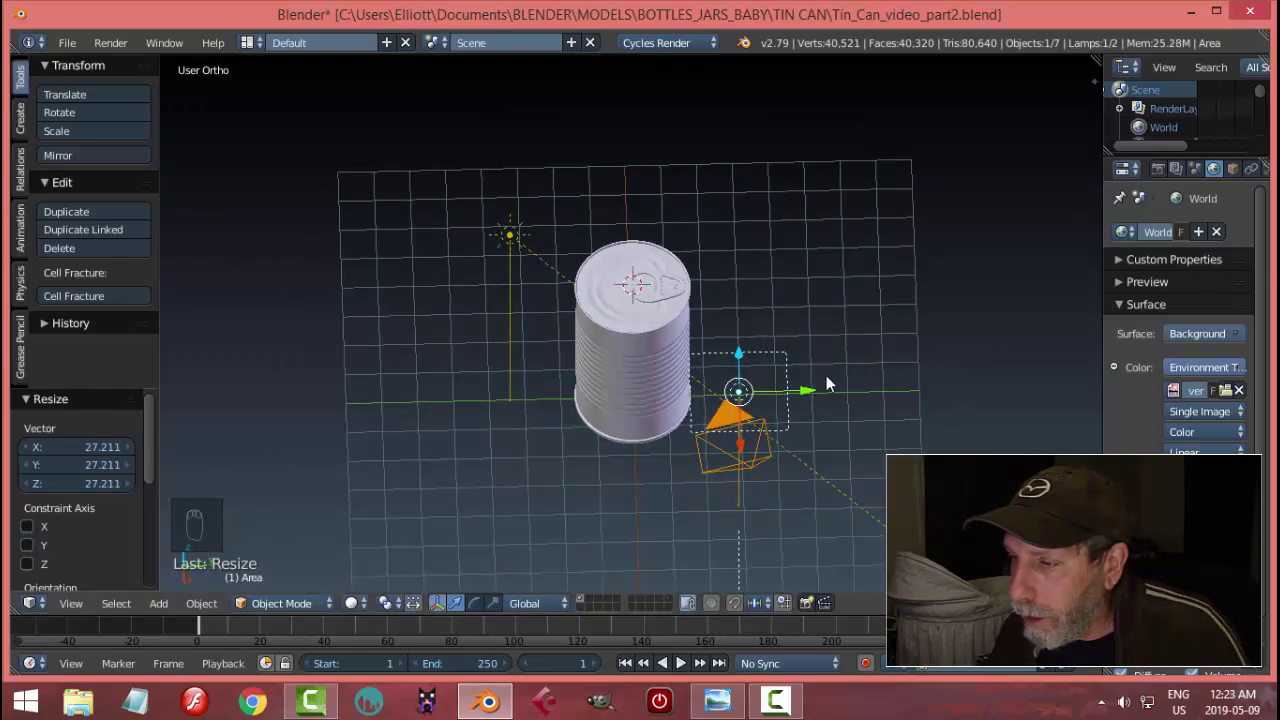
middle_click_drag(801, 373, 849, 355)
key("r")
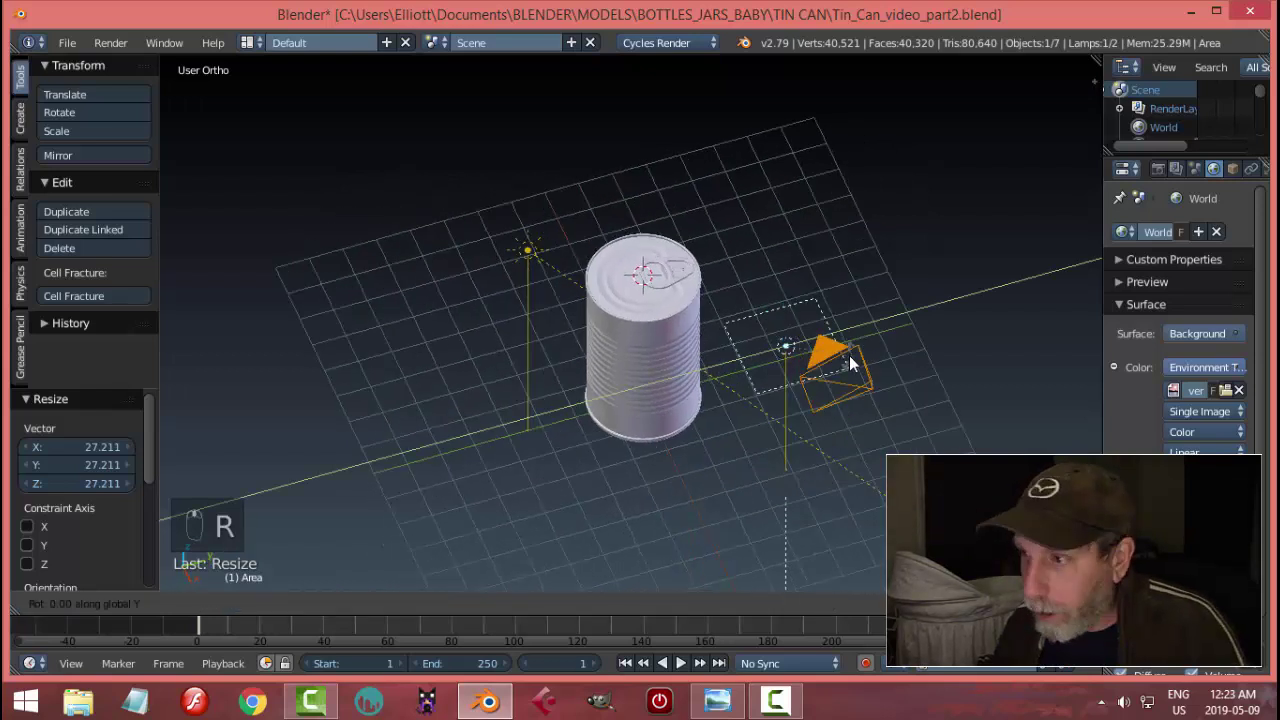
left_click(826, 392)
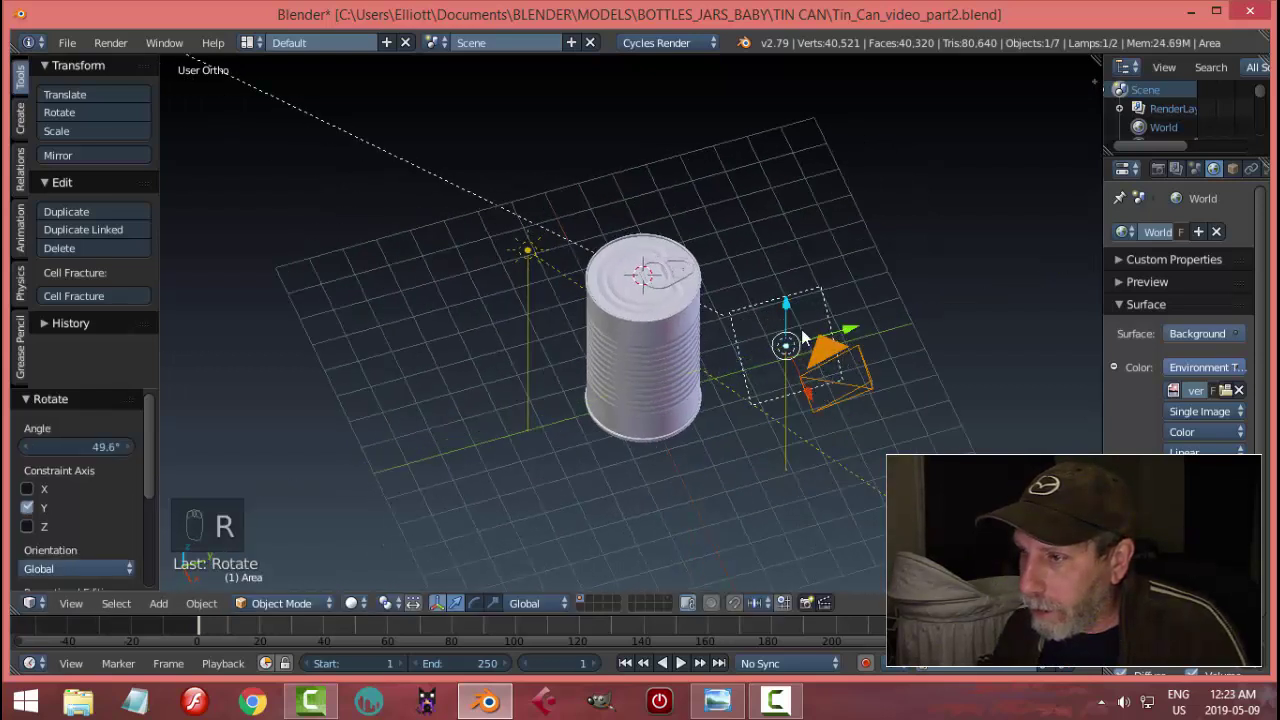
middle_click_drag(807, 340, 708, 341)
key("r")
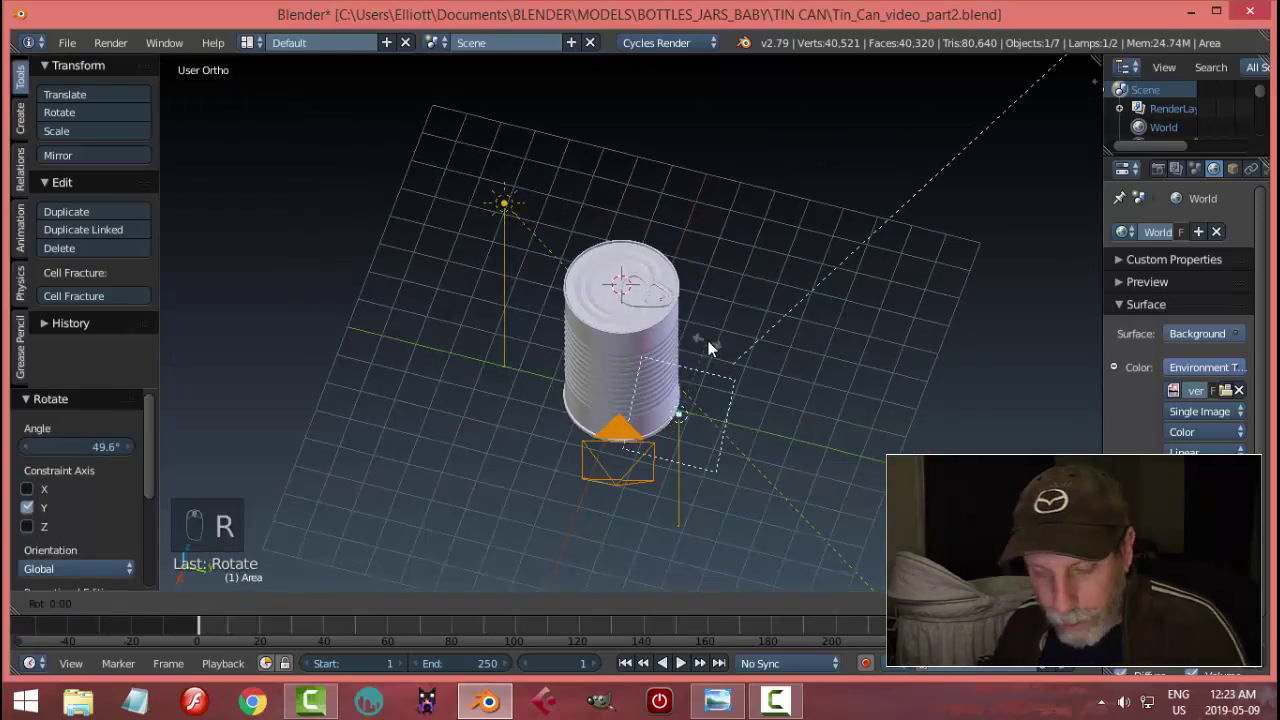
key("z")
left_click(675, 330)
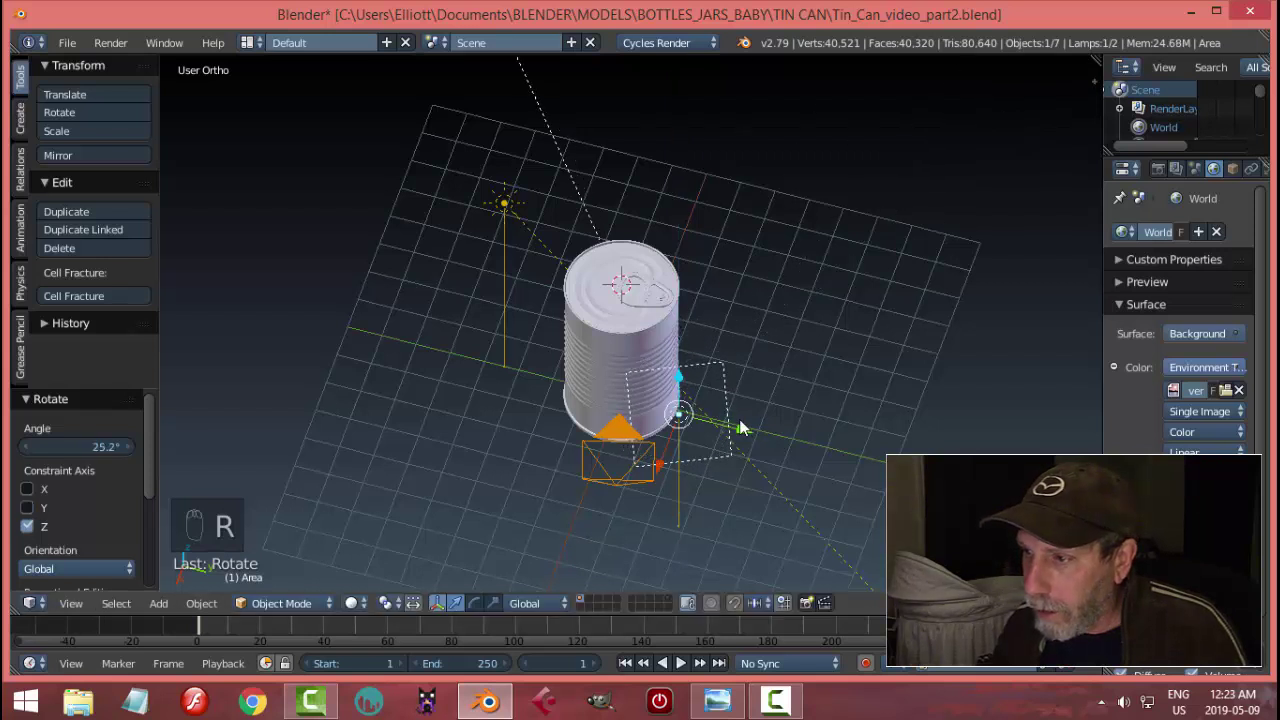
Move the area lamp about 0.663 along Y and rotate it freely by about -9.68°.
key("g")
key("y")
left_click(771, 408)
key("r")
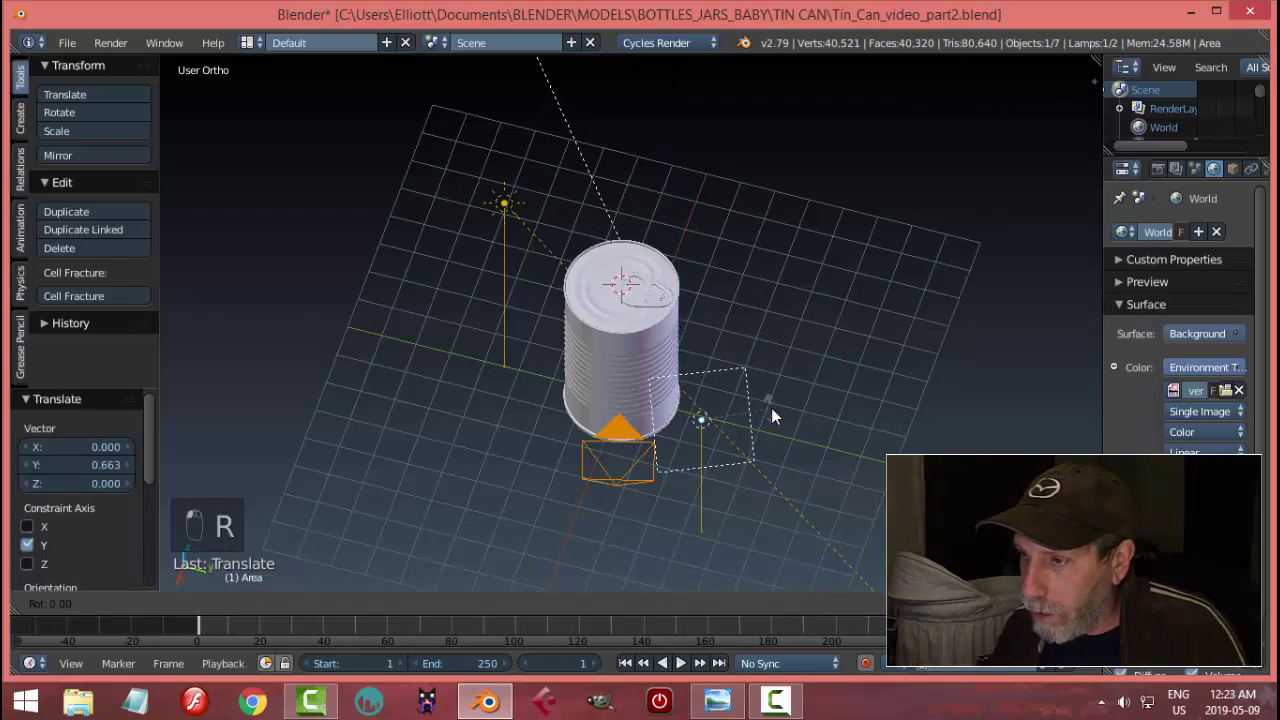
left_click(768, 397)
Set the area lamp's color to a warm tint of about R 1.000, G 0.867, B 0.655.
middle_click_drag(768, 397, 777, 314)
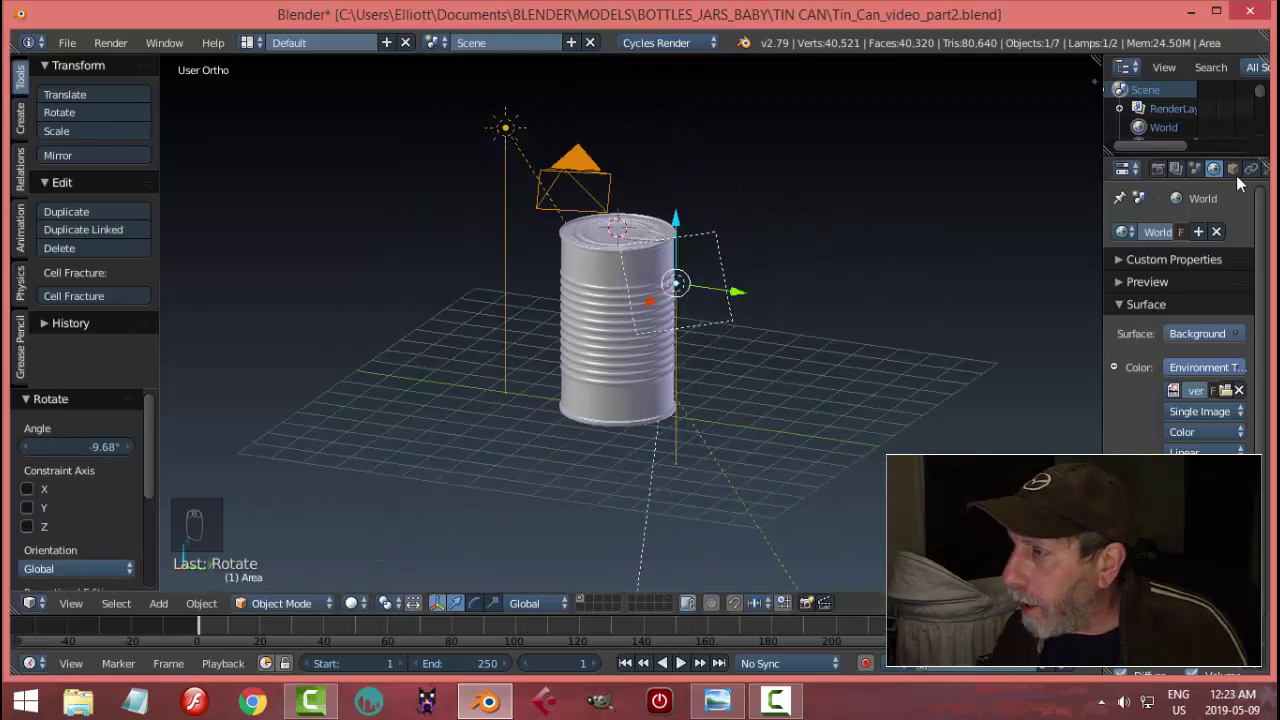
scroll(1245, 168, "down", 1)
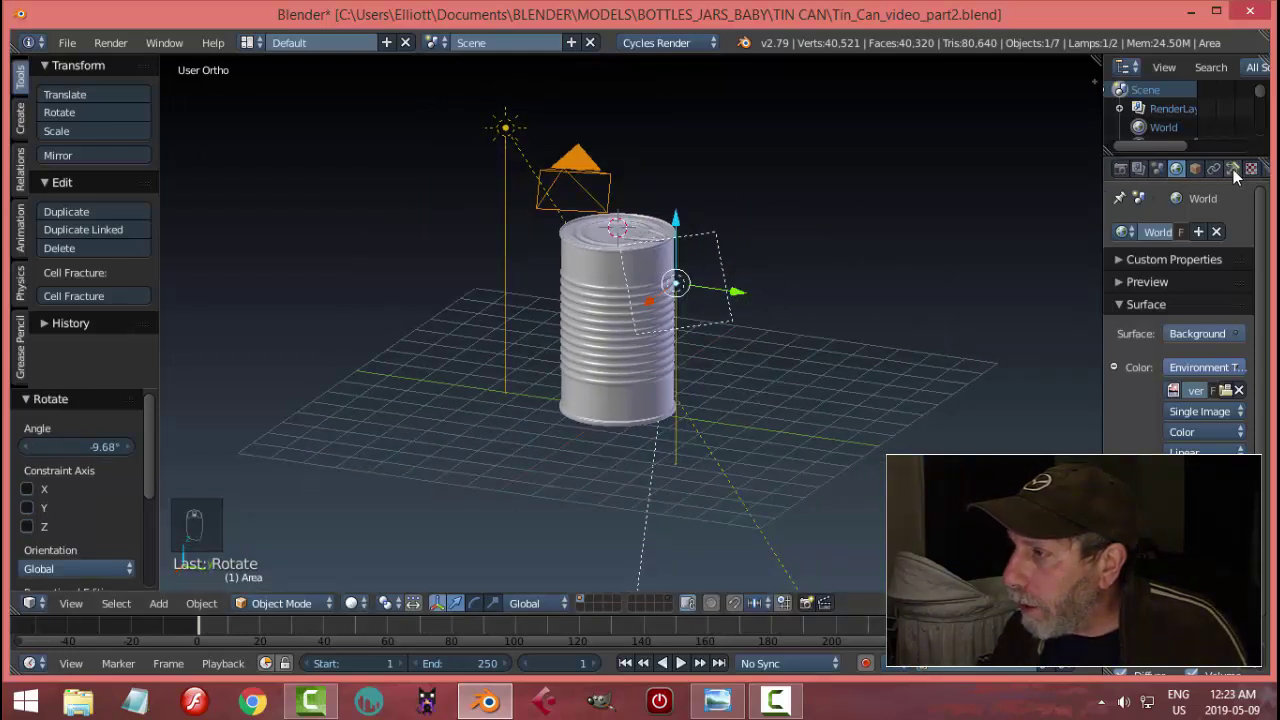
left_click(1232, 168)
left_click(1177, 393)
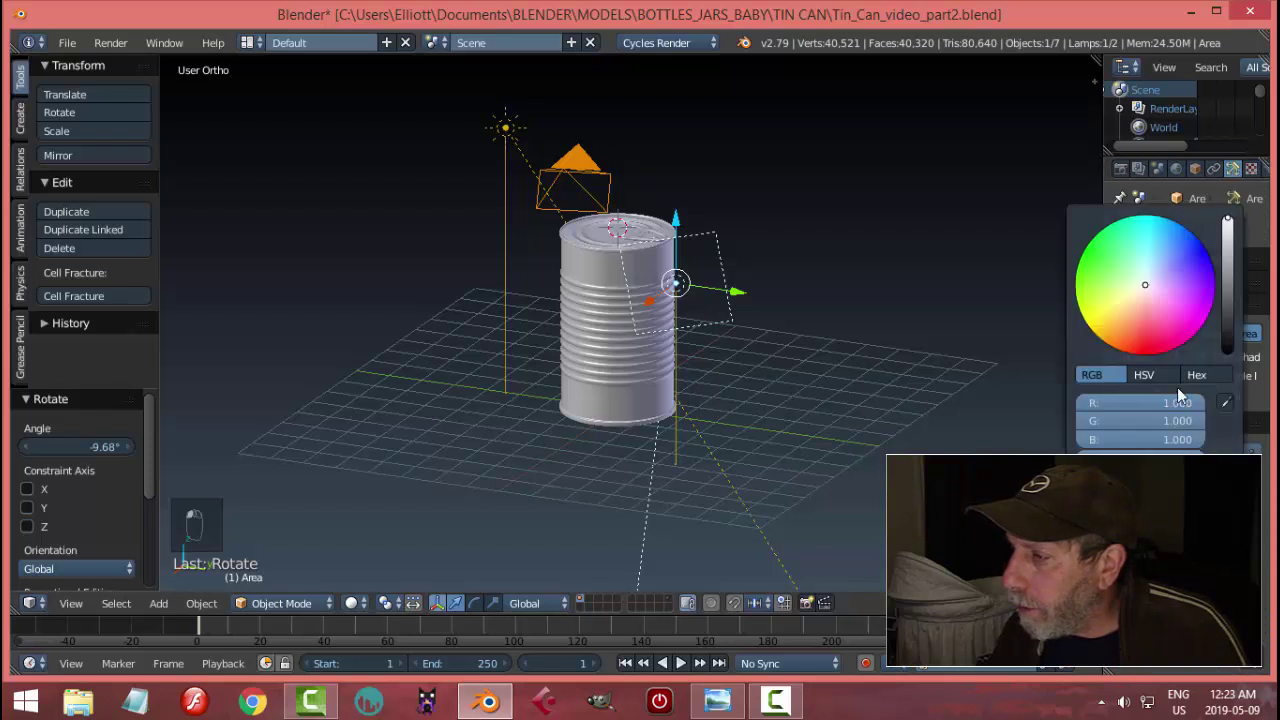
left_click(1140, 293)
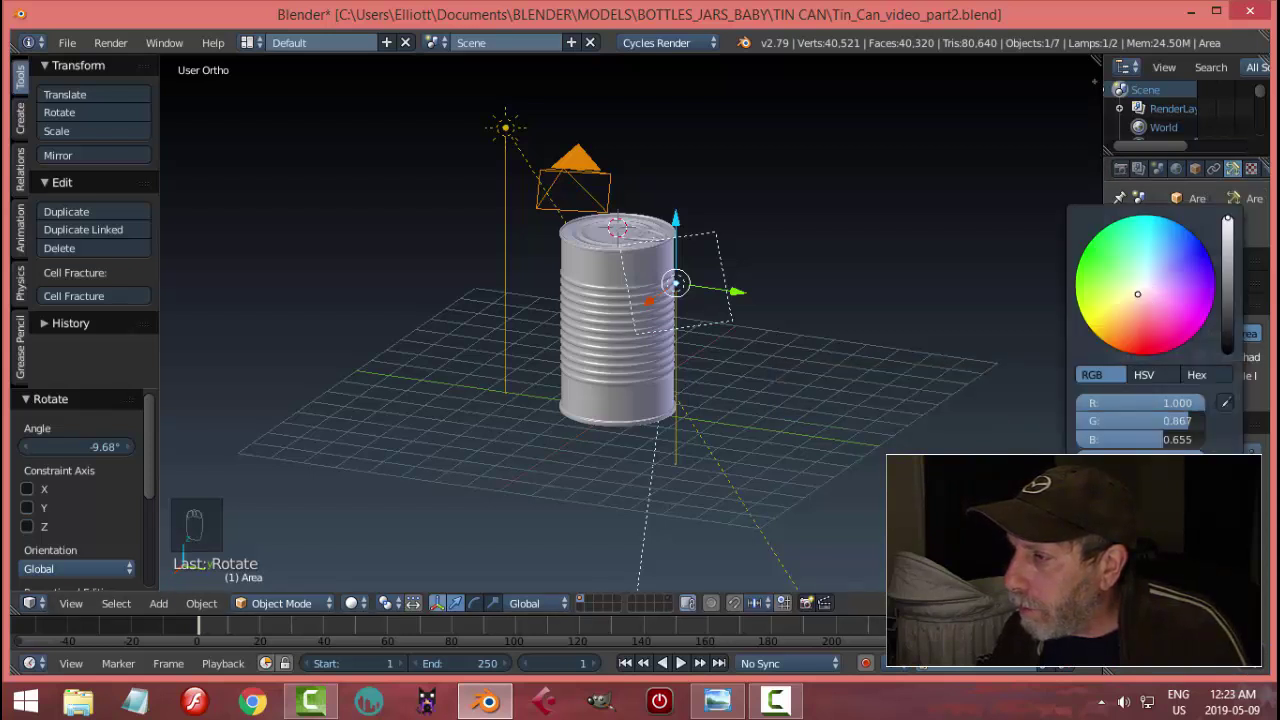
Delete the scene's original lamp above the grid.
left_click(512, 128)
key("x")
left_click(489, 123)
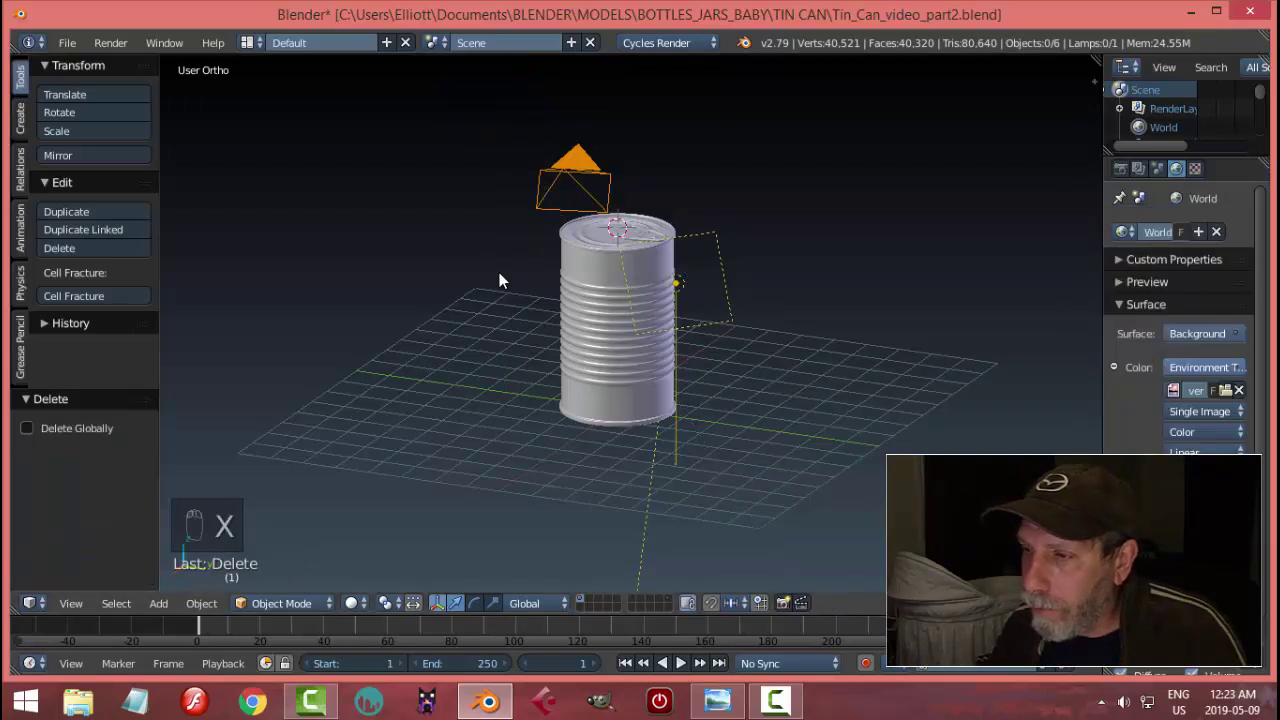
Duplicate the area lamp and move the copy about -6.547 along Y to the other side of the can.
middle_click_drag(499, 272, 762, 281)
left_click(772, 262)
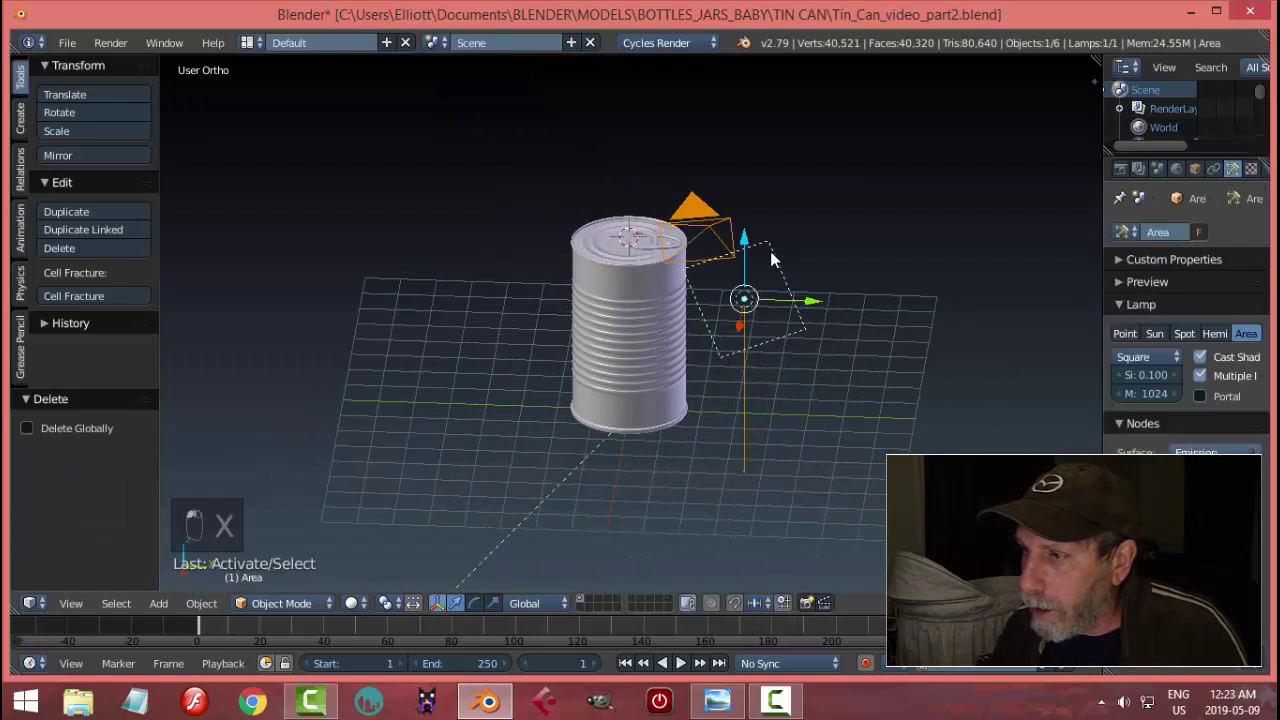
key("shift+d")
key("y")
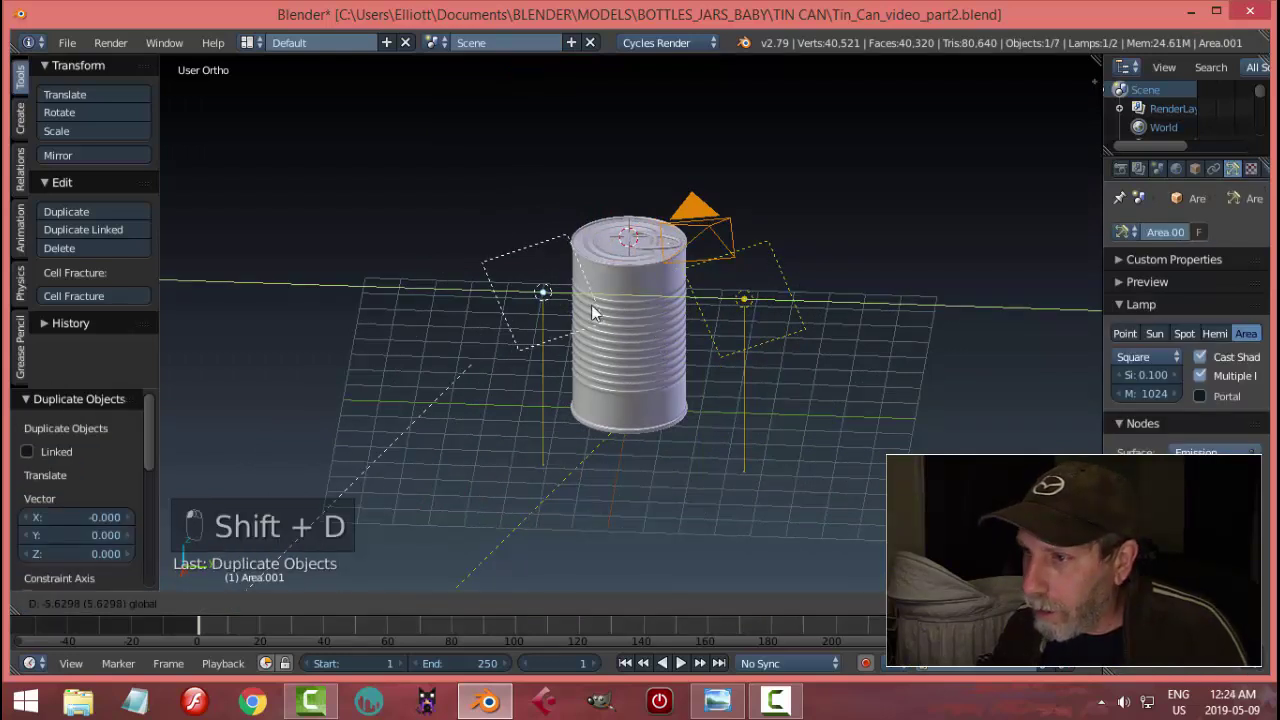
left_click(575, 302)
Rotate the duplicated area lamp about -94.2° around the Z axis.
middle_click_drag(575, 302, 821, 342)
key("r")
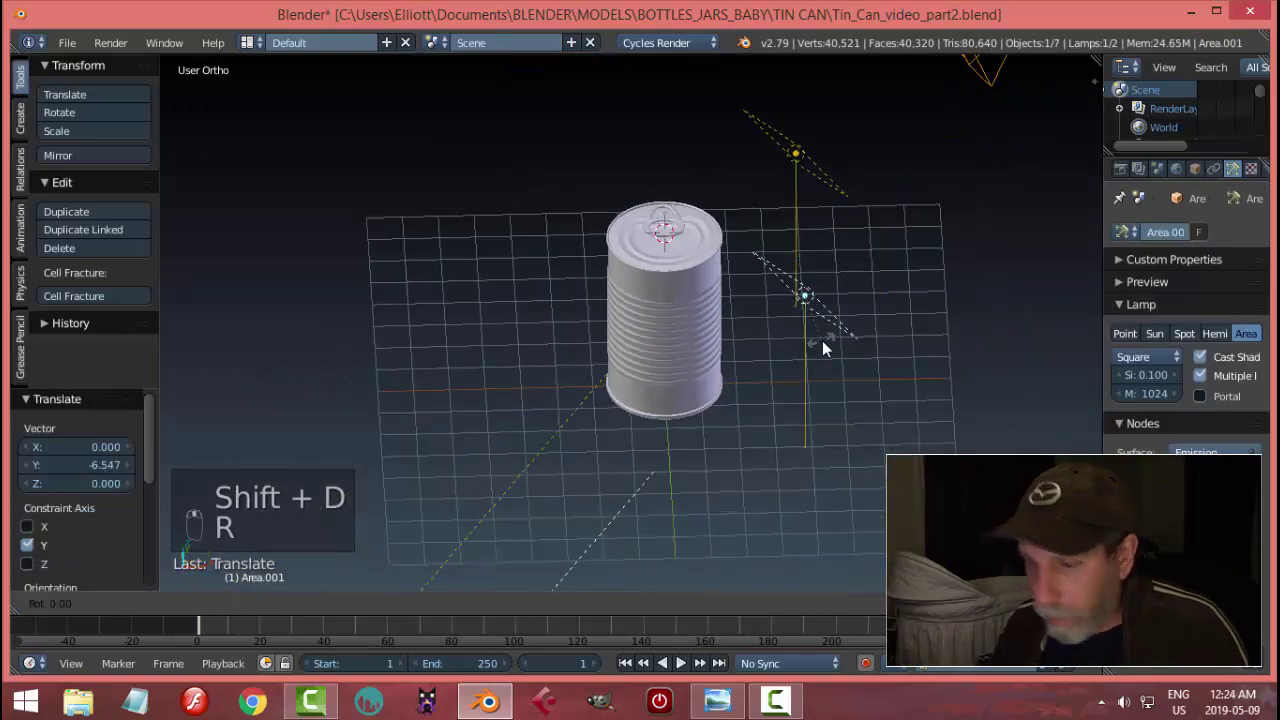
key("z")
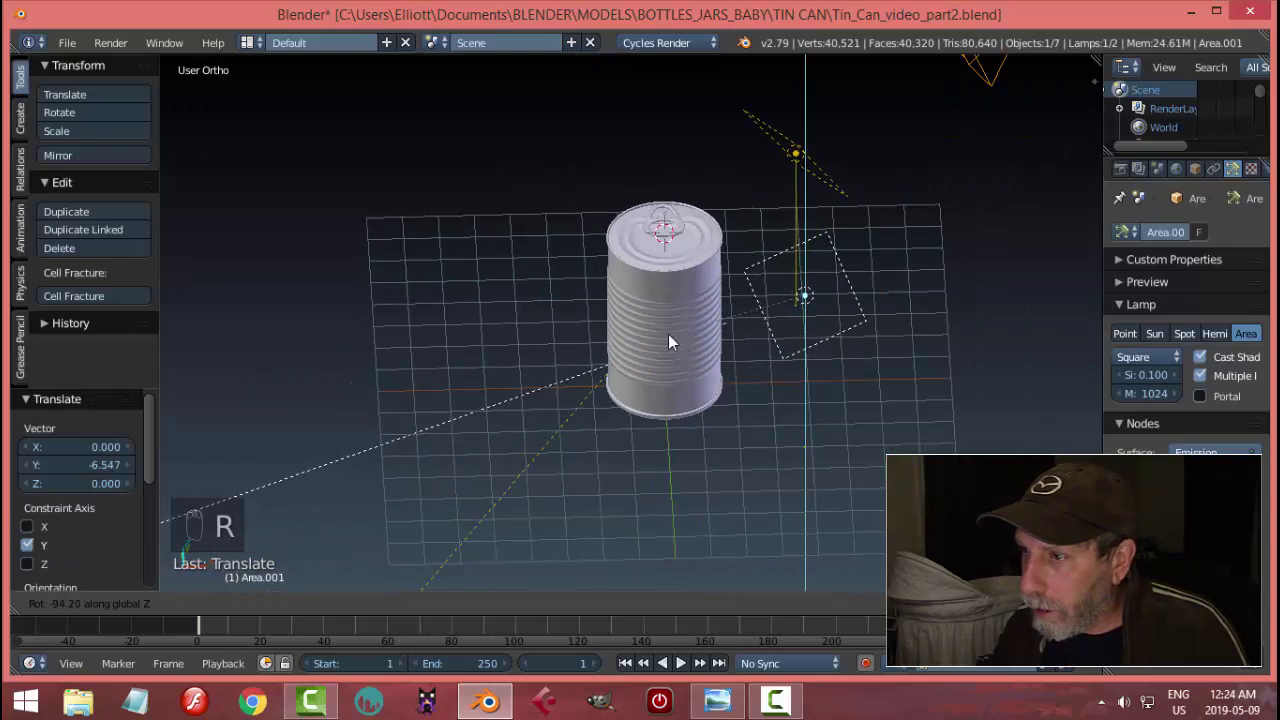
left_click(668, 334)
Scale the duplicated area lamp by about 2.420 and raise it about 3.014 along Z.
middle_click_drag(873, 321, 905, 293)
key("s")
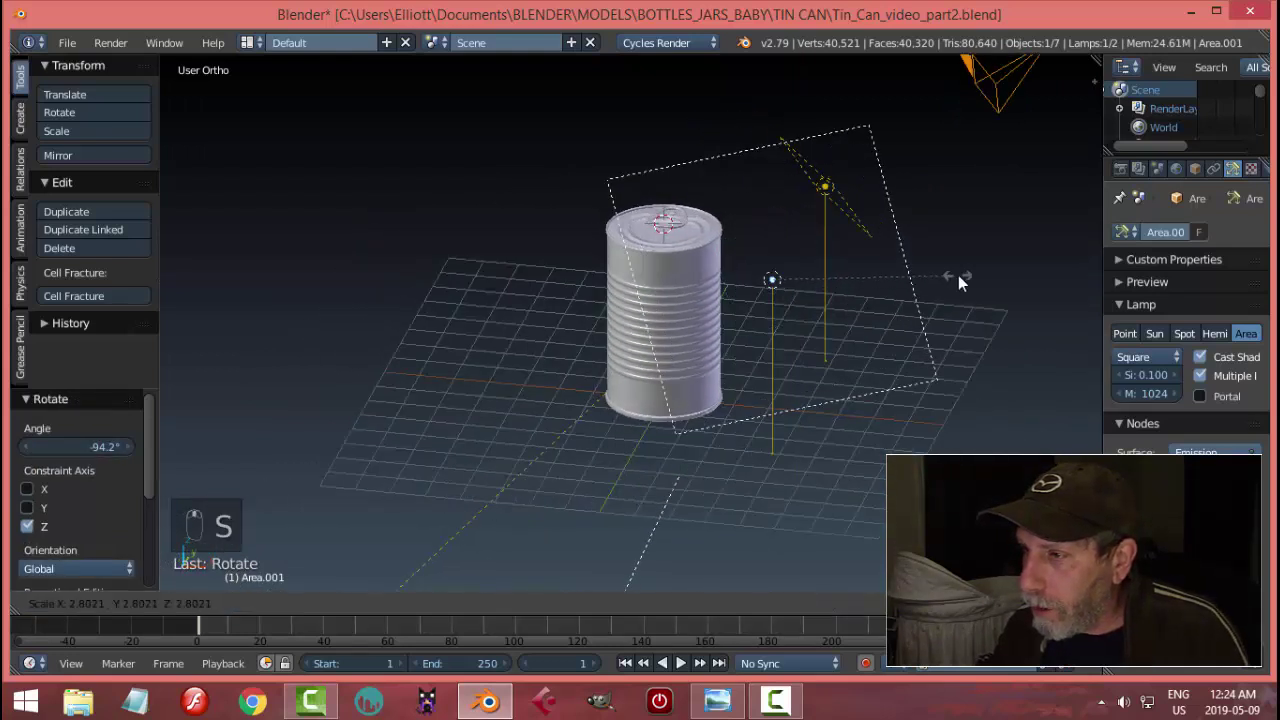
left_click(932, 292)
middle_click_drag(932, 292, 907, 323)
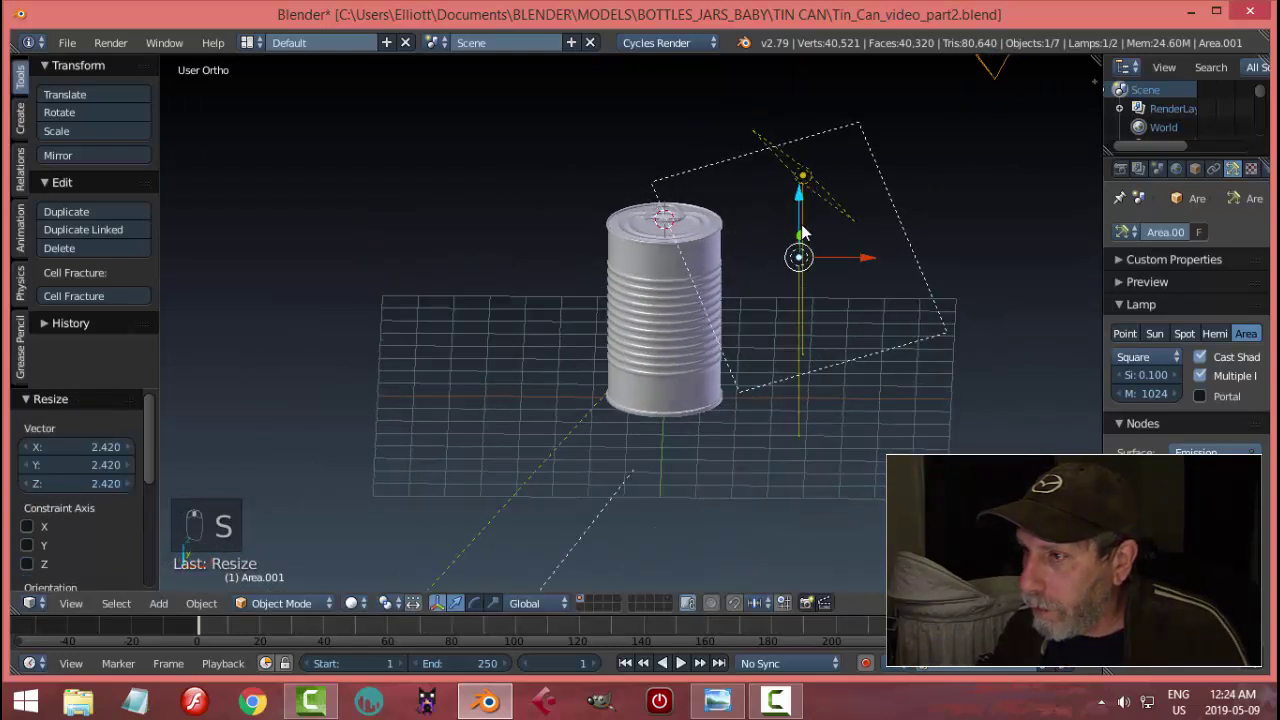
left_click_drag(796, 200, 799, 100)
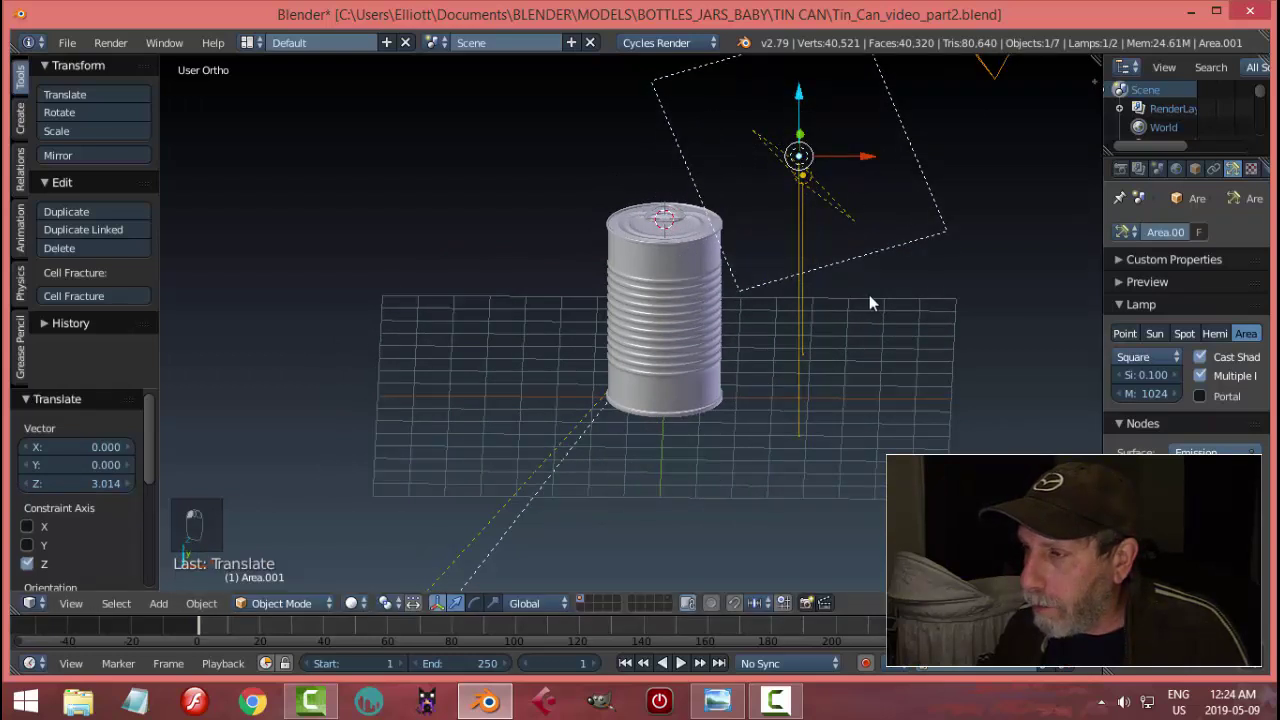
Rotate the larger area lamp about 5.79° around the Y axis.
middle_click_drag(870, 297, 880, 296)
key("r")
key("y")
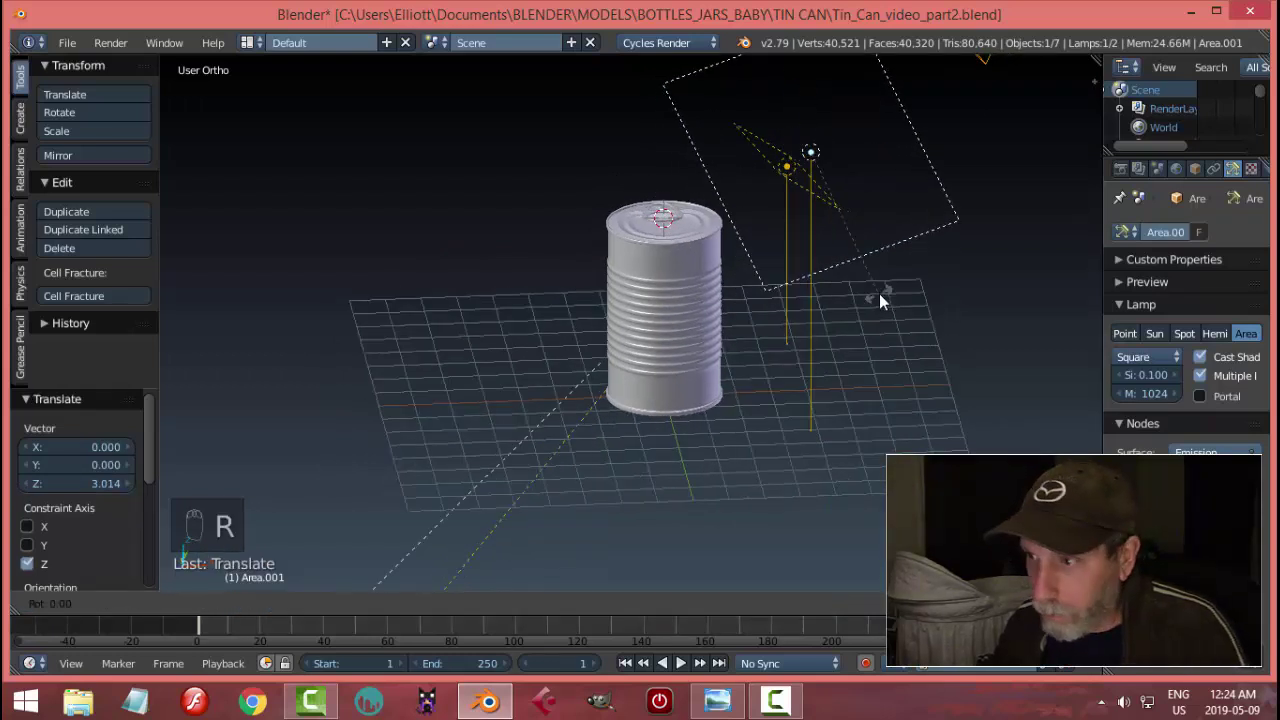
left_click(867, 307)
Move the larger area lamp about -0.973 along X and about -1.648 along Y.
middle_click_drag(867, 307, 734, 283)
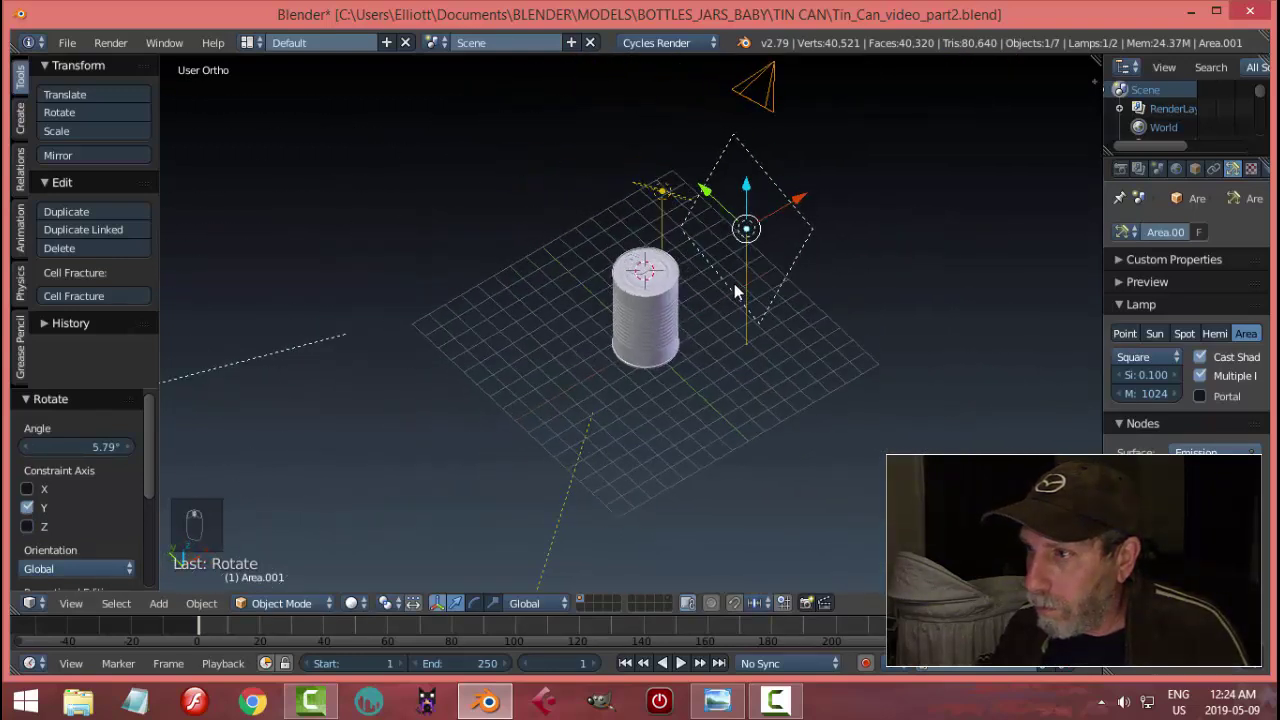
left_click_drag(827, 197, 794, 207)
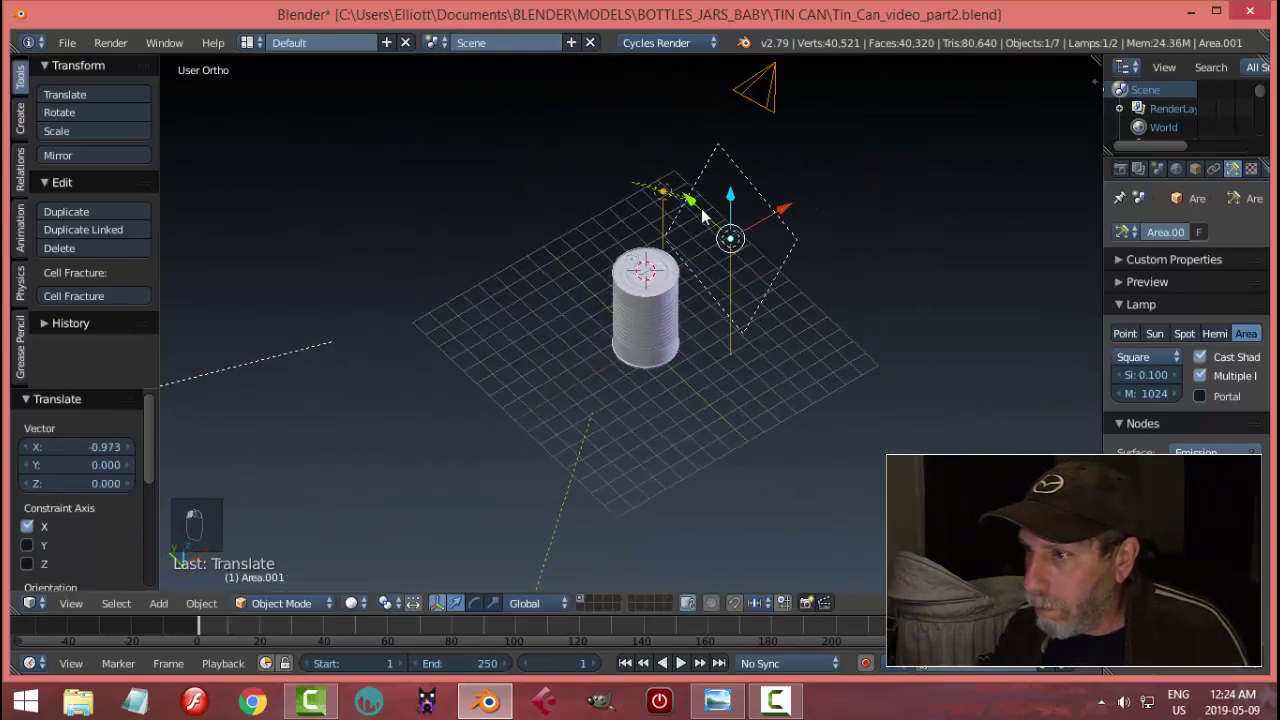
left_click_drag(674, 200, 695, 222)
left_click(1200, 470)
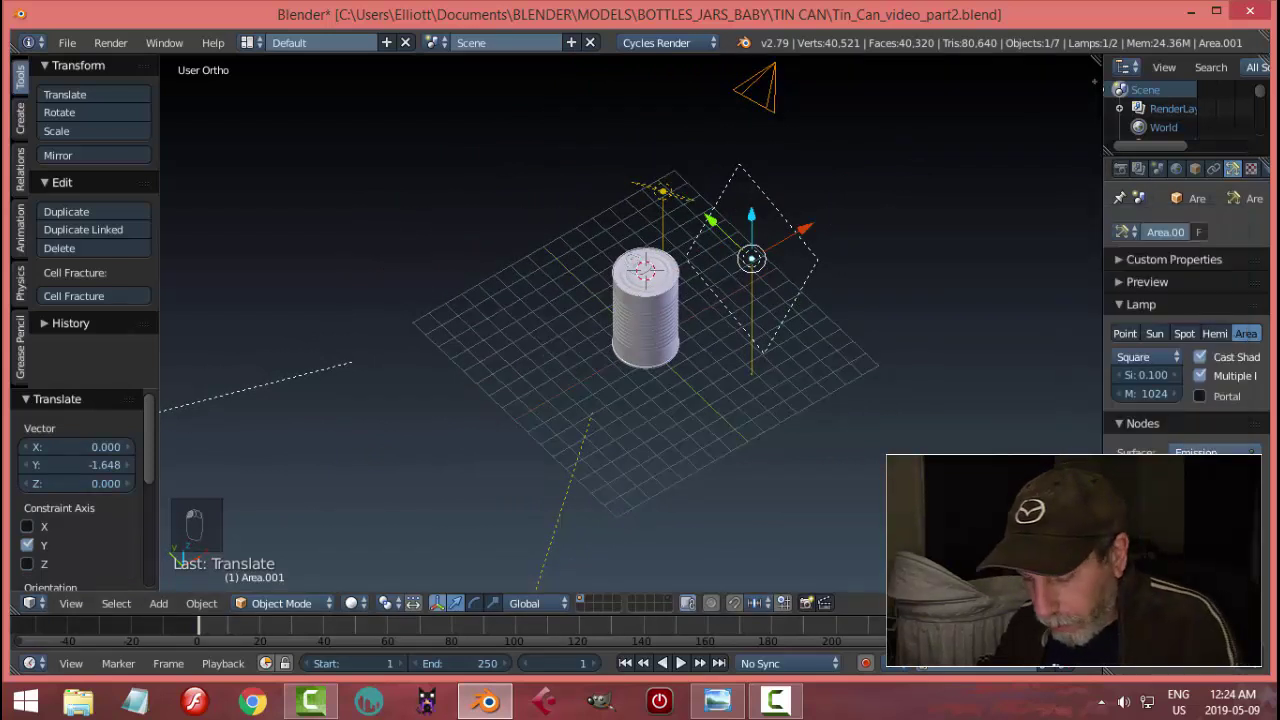
Select the smaller area lamp, preview the lighting as a render through the camera, and save the file.
right_click(678, 199)
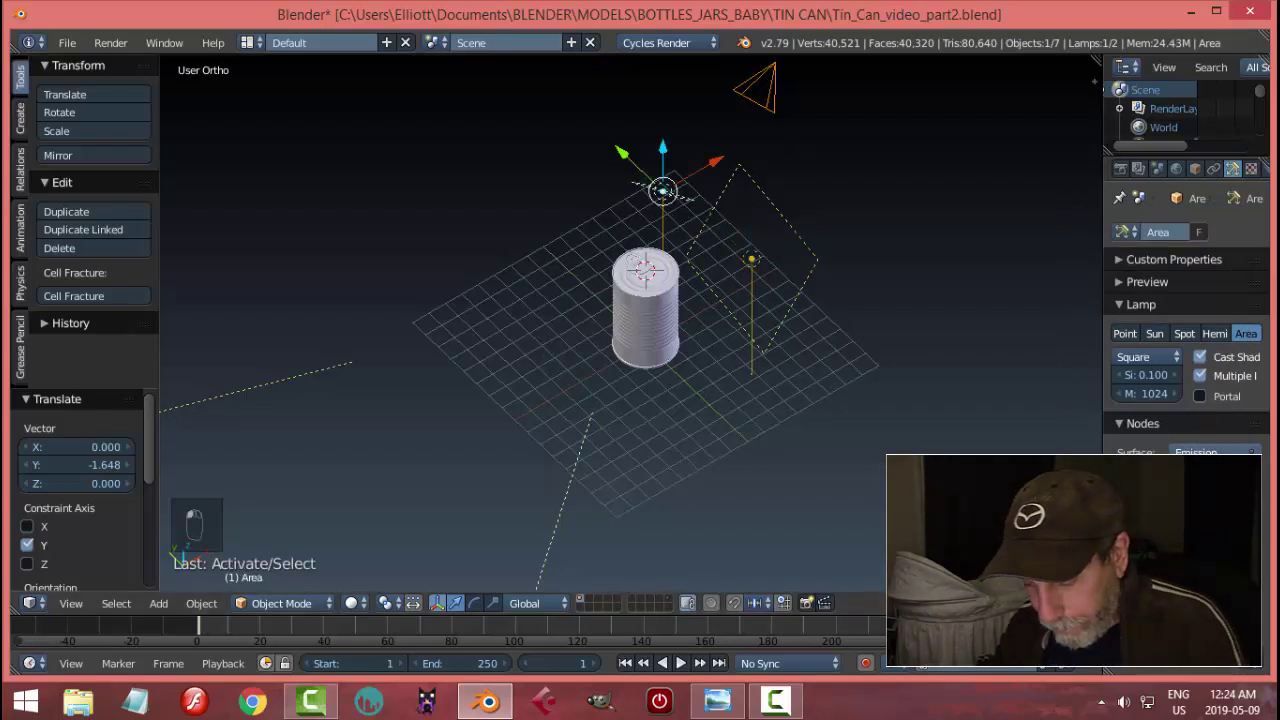
middle_click_drag(870, 390, 883, 436)
key("KP_0")
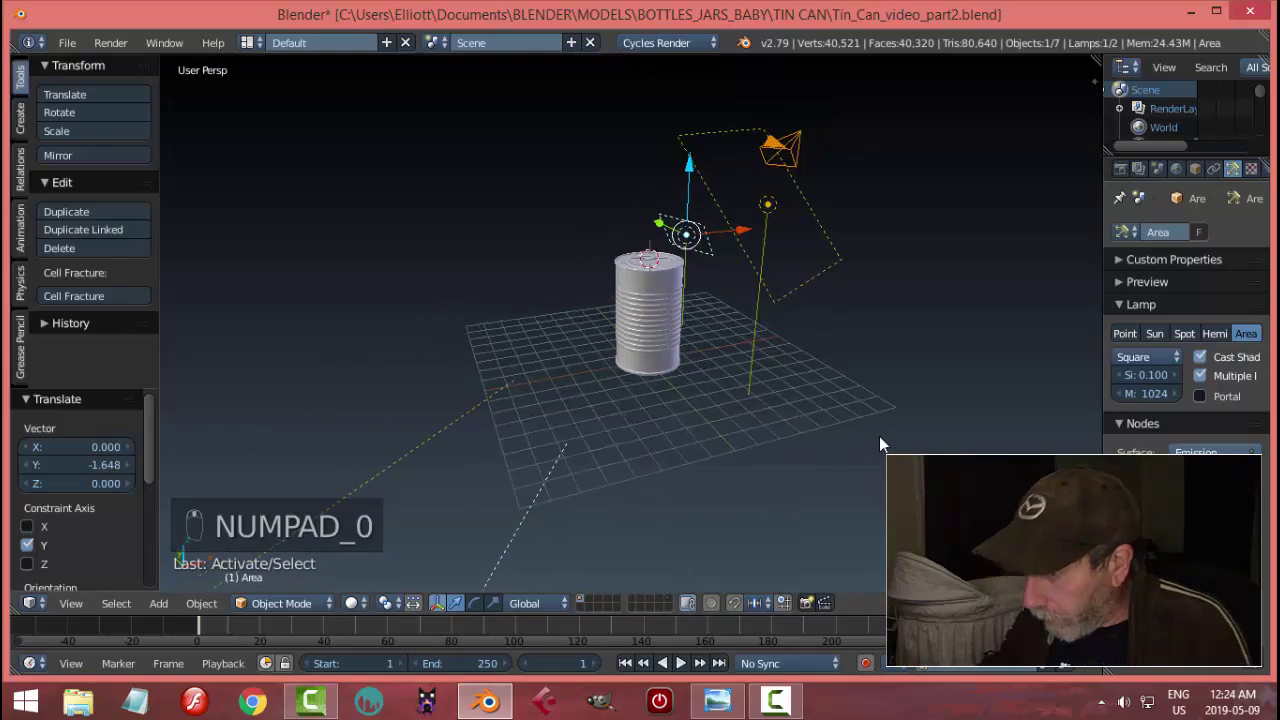
key("shift+z")
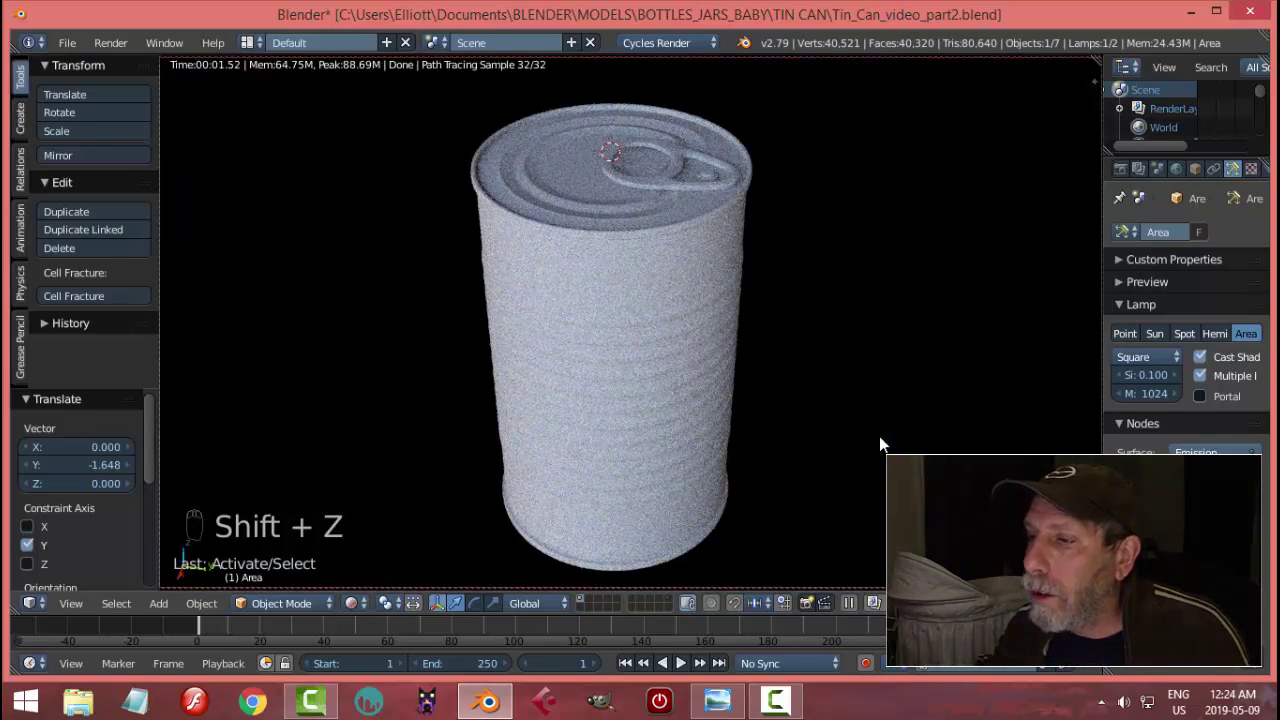
key("shift+z")
key("ctrl+s")
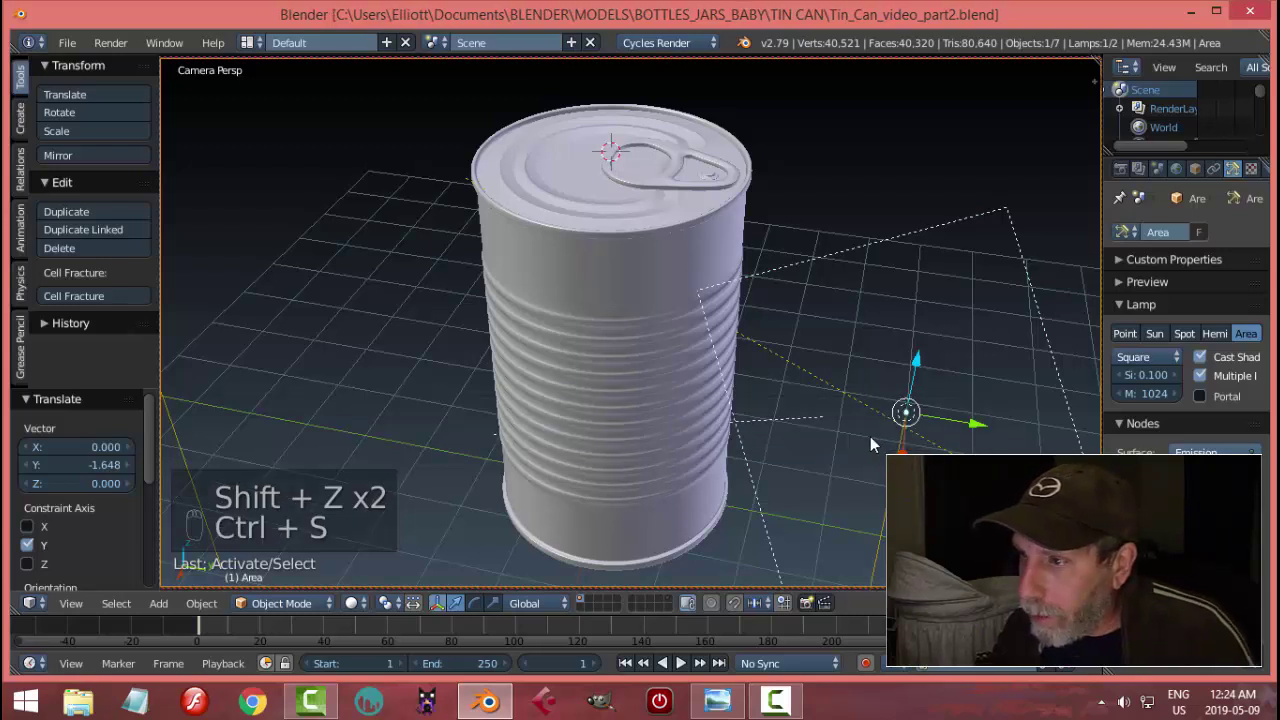
Move the larger area lamp farther from the can in the negative Y direction and rotate it about 9.54°.
key("KP_0")
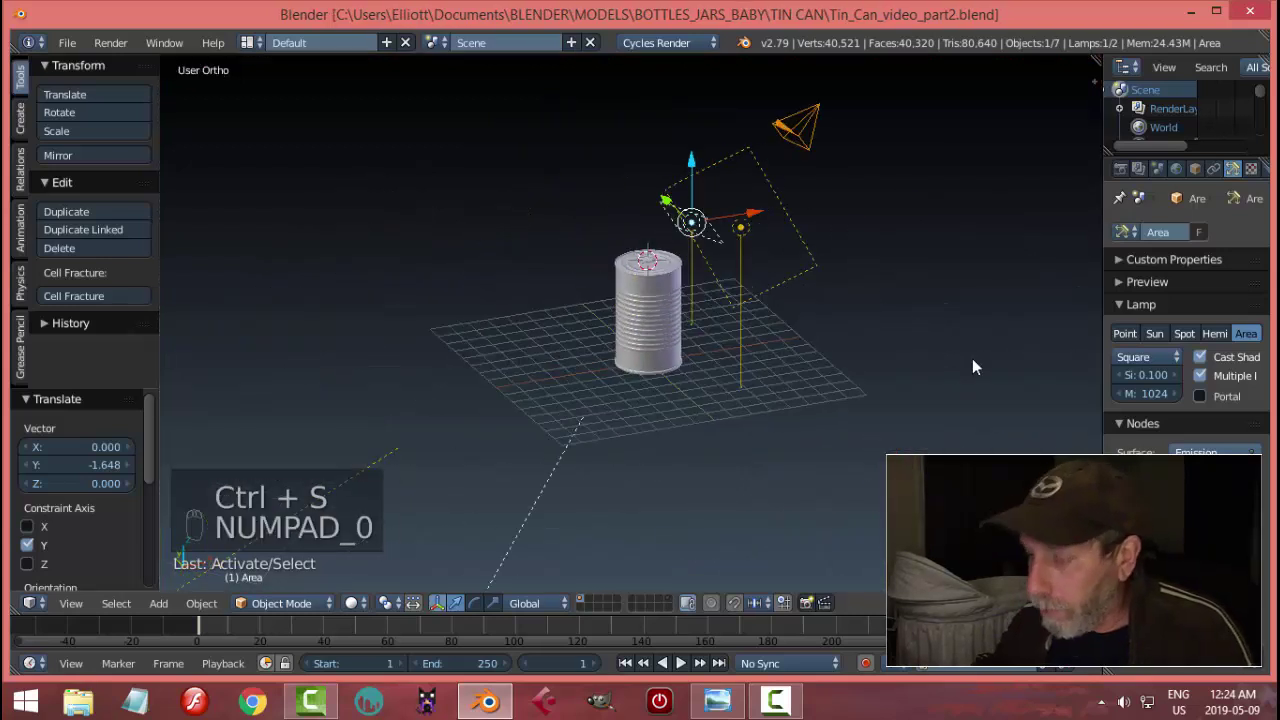
key("KP_7")
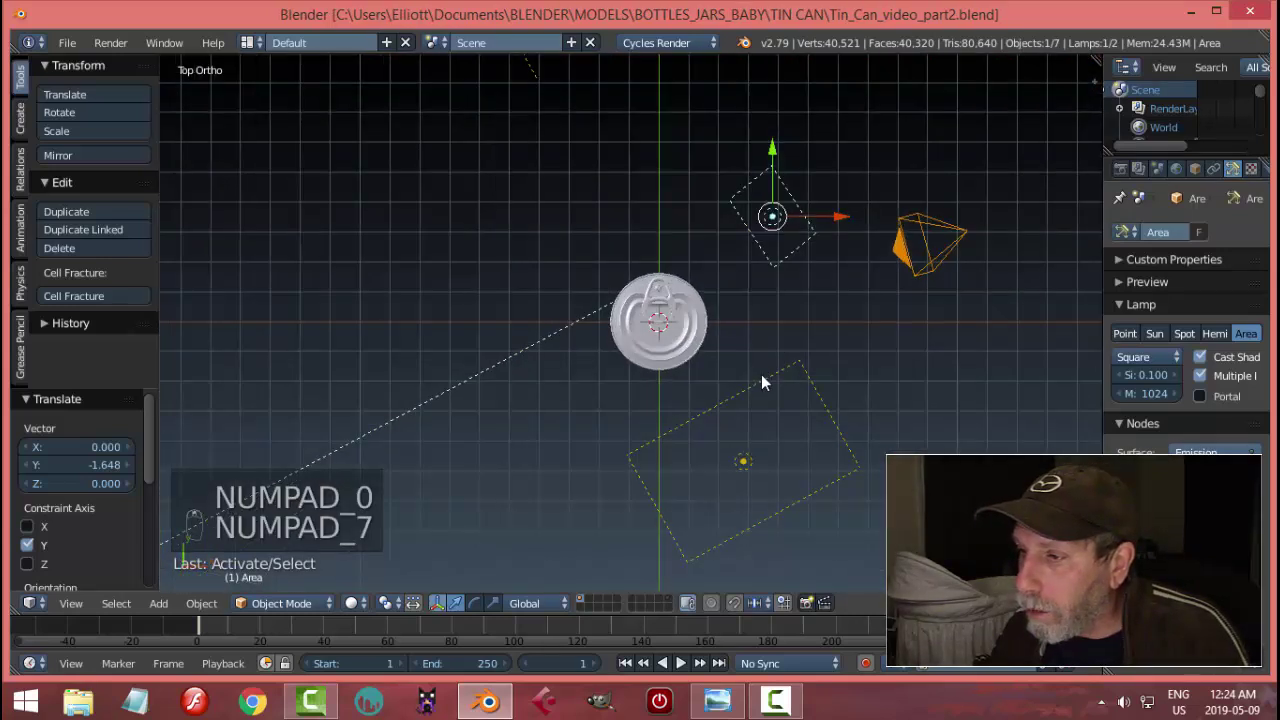
right_click(761, 380)
middle_click_drag(794, 386, 888, 256)
left_click_drag(766, 166, 806, 185)
middle_click_drag(859, 280, 732, 347)
key("r")
left_click(853, 264)
Duplicate the smaller area lamp and move the copy about -9.450 along X to the far side of the can.
right_click(683, 296)
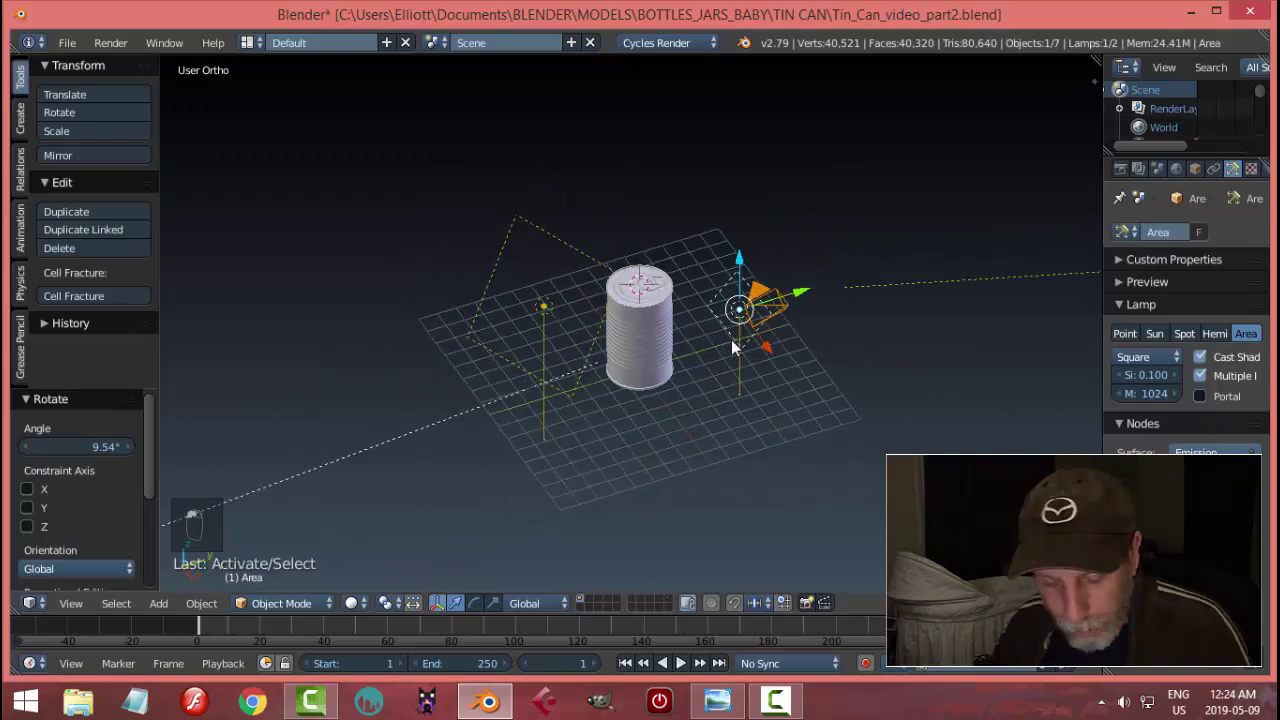
key("shift+d")
left_click(733, 346)
left_click_drag(770, 325, 673, 219)
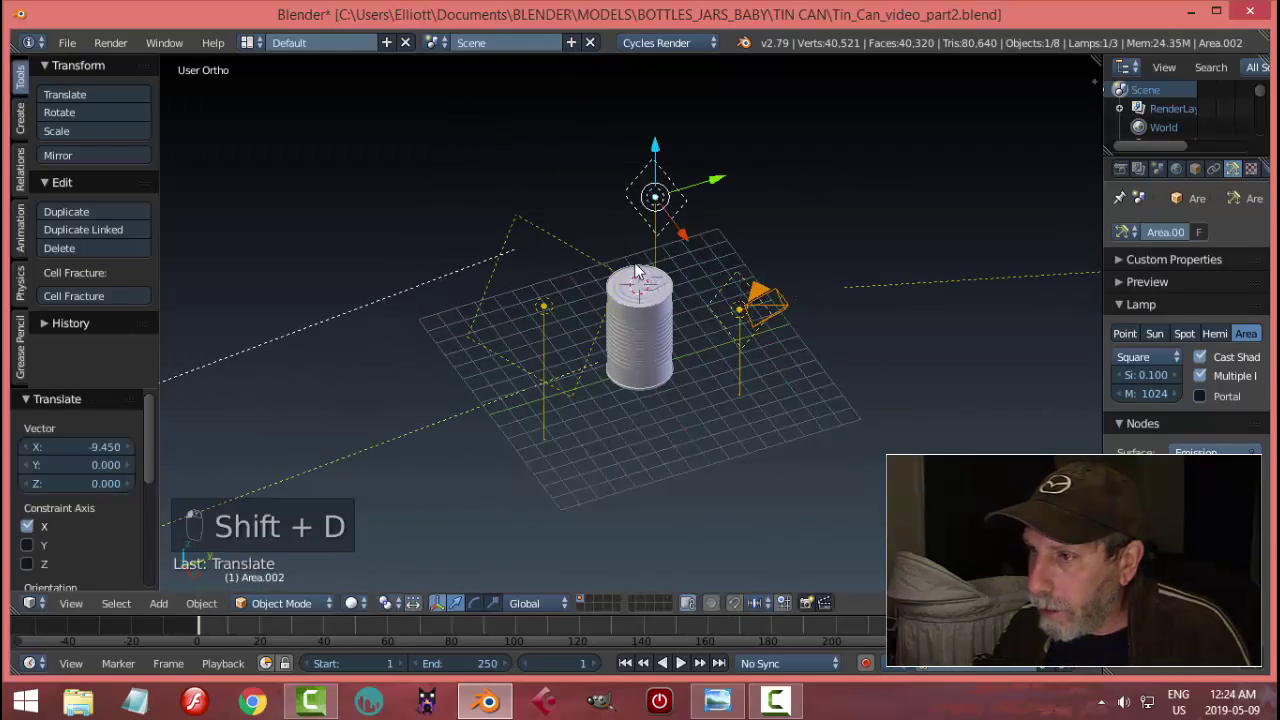
middle_click_drag(673, 219, 698, 293)
Rotate the new area lamp about 119° around the Z axis.
key("KP_7")
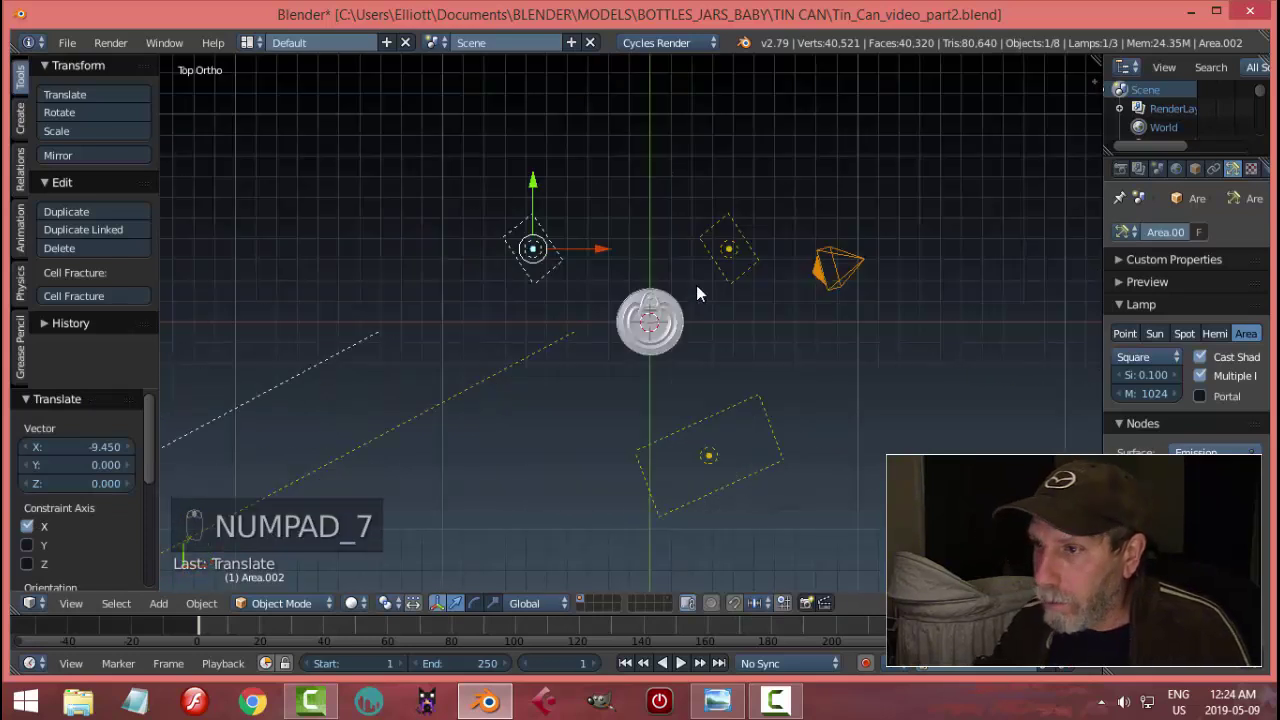
key("r")
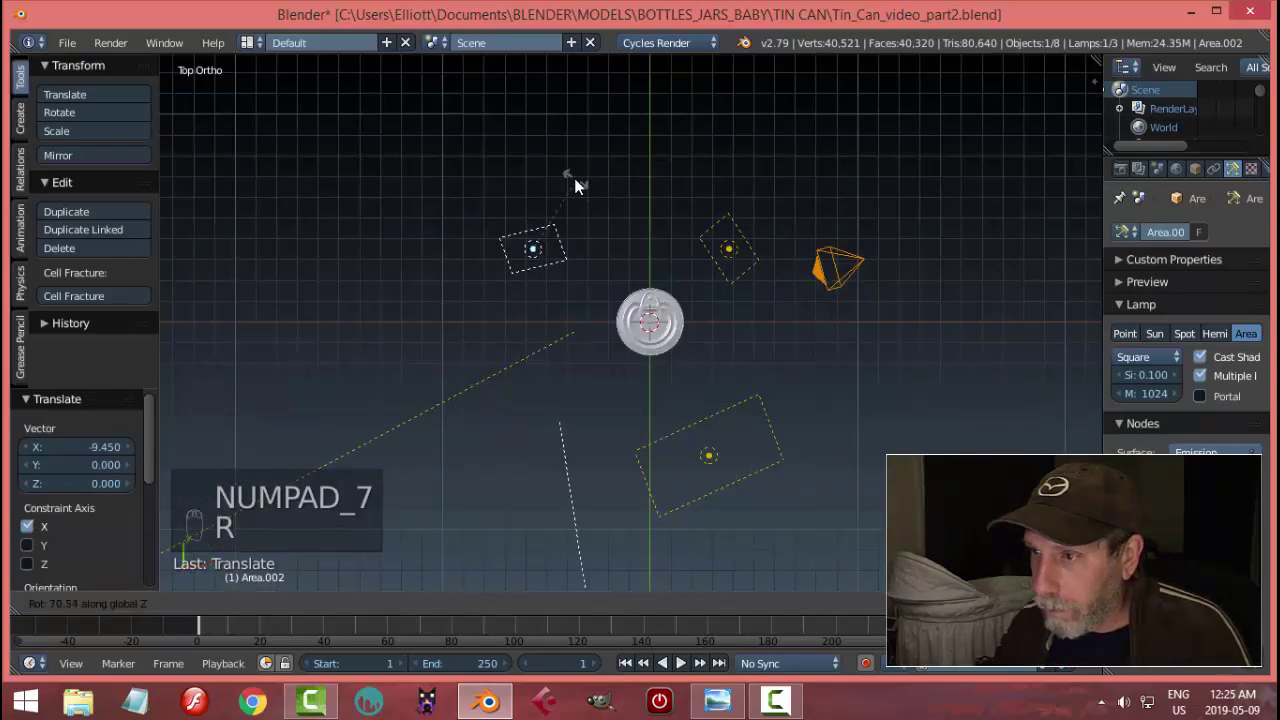
left_click(514, 186)
middle_click_drag(586, 223, 592, 177)
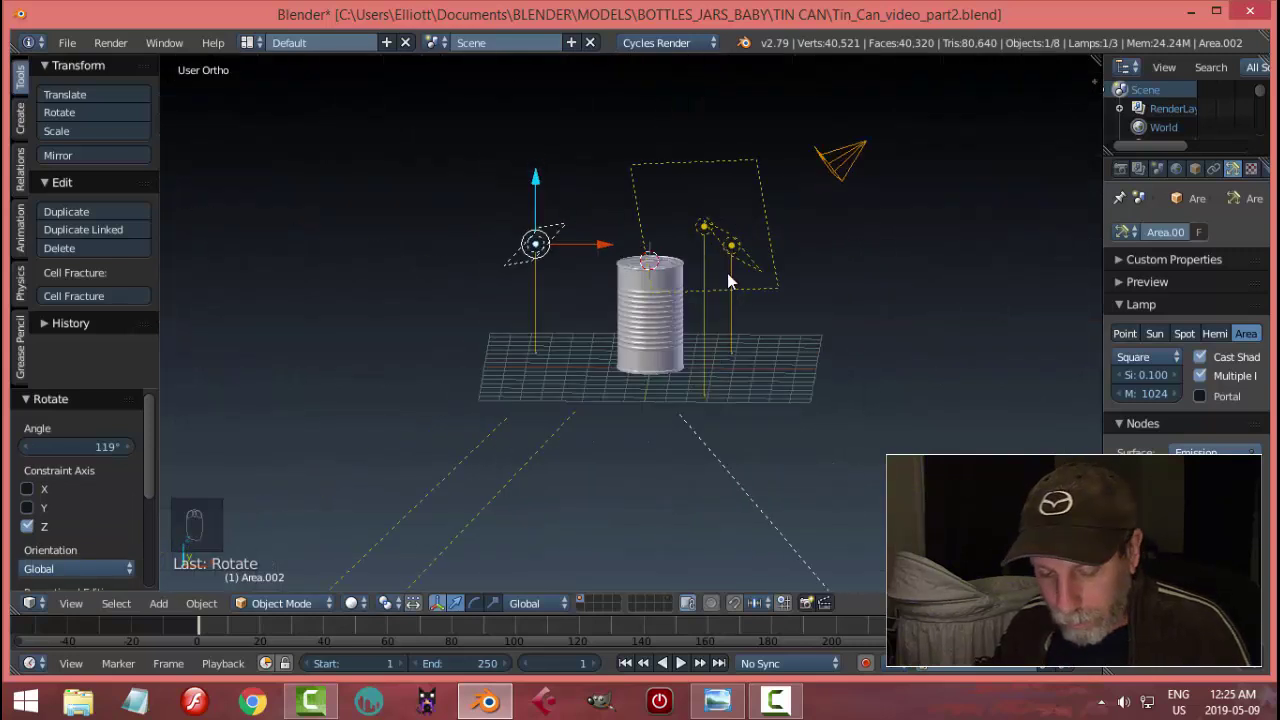
left_click(1200, 475)
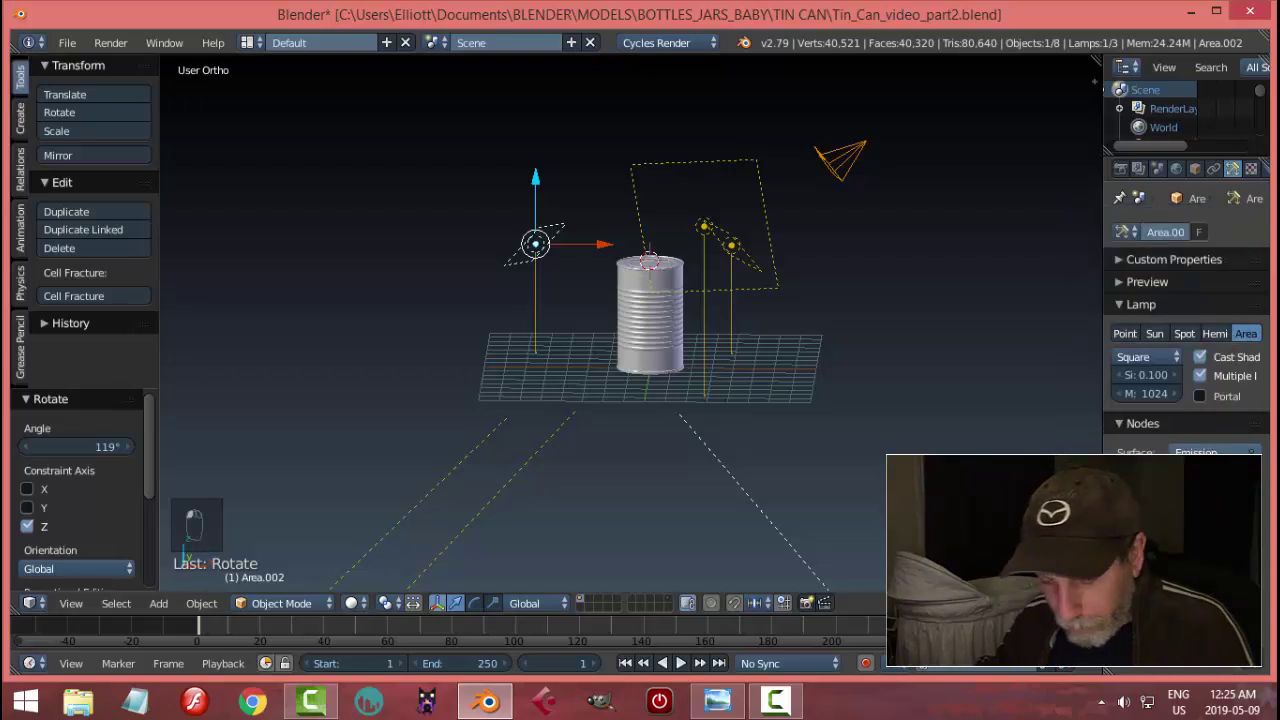
Preview the three-lamp lighting as a render through the camera and save the file.
key("KP_0")
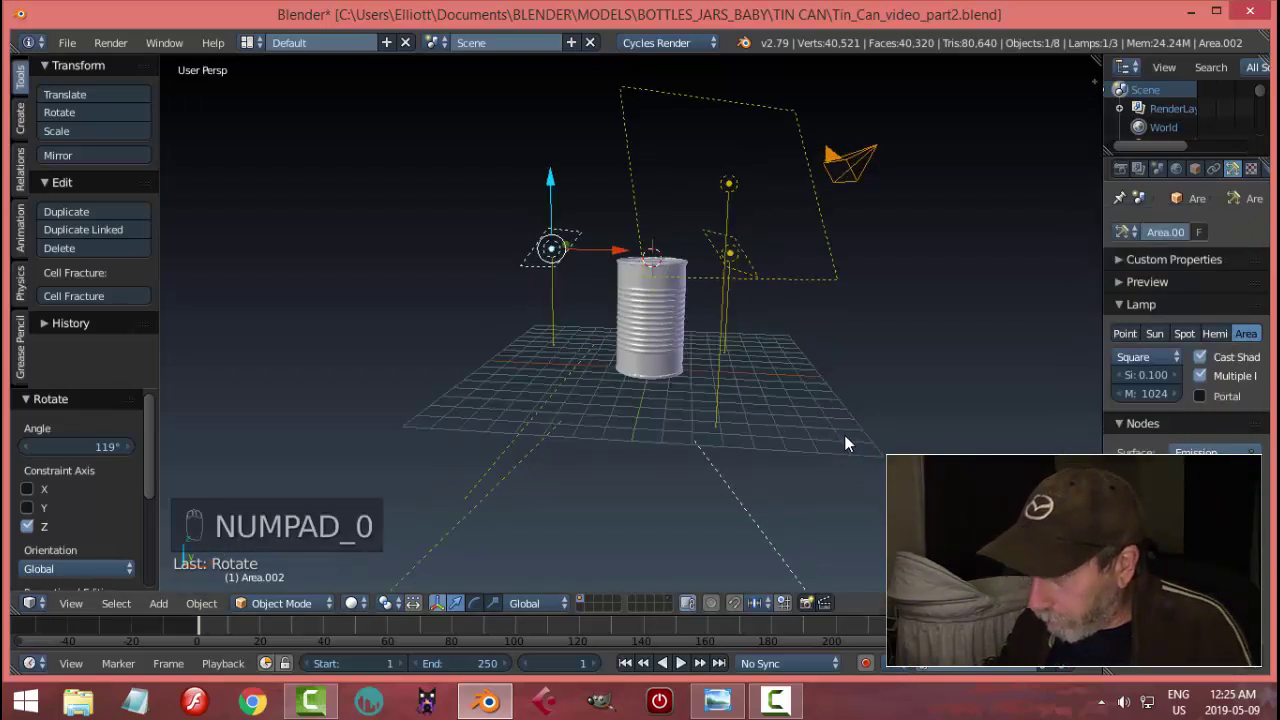
key("shift+z")
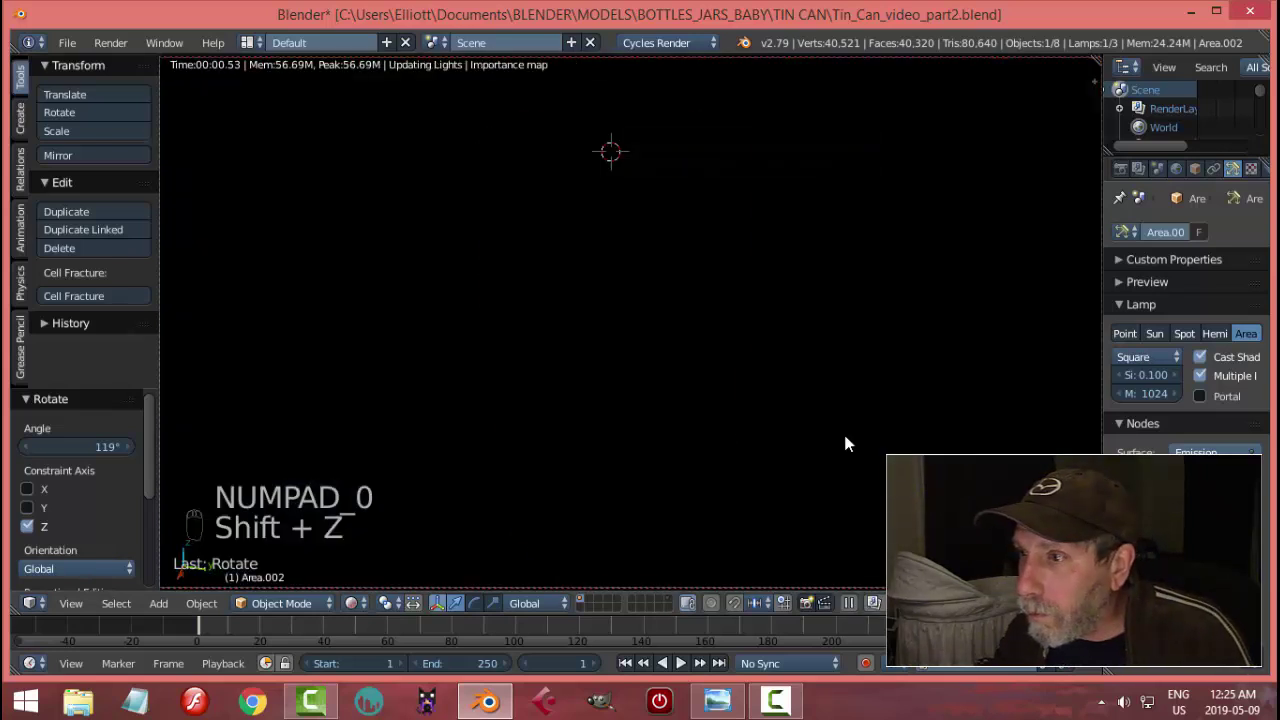
key("shift+z")
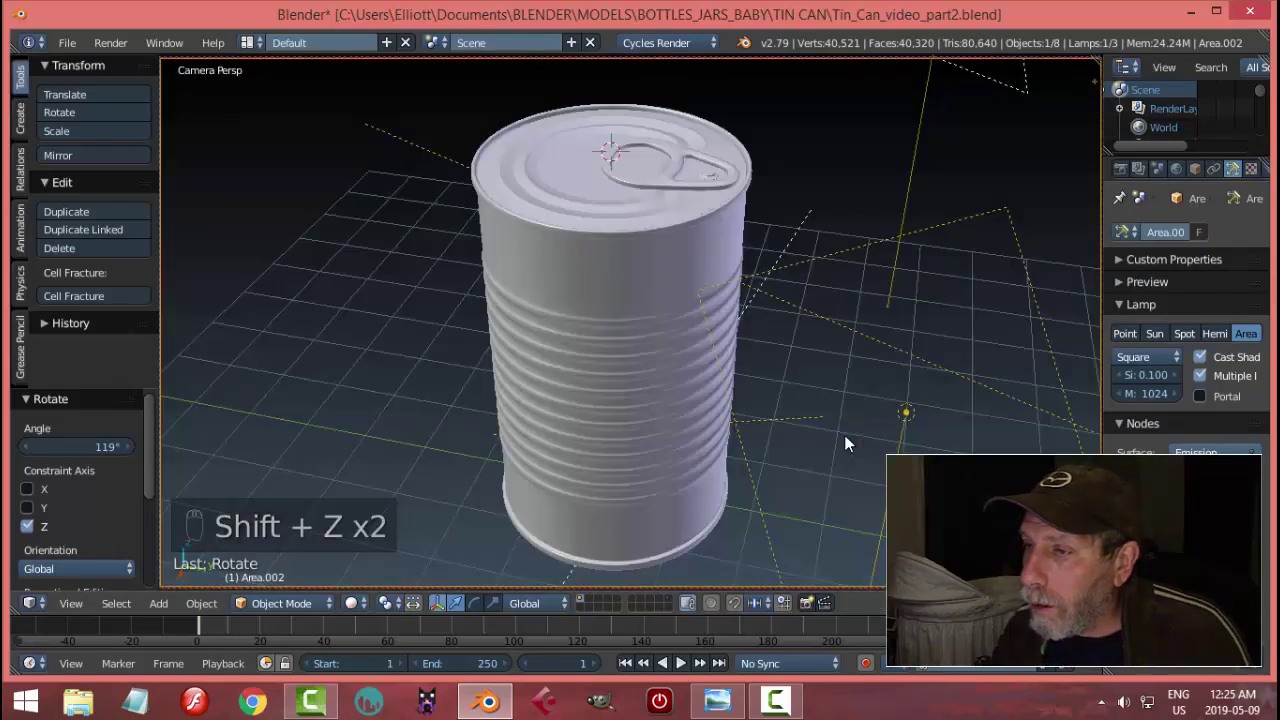
key("ctrl+s")
left_click(844, 437)
Select the tin can body and return to the camera view.
key("KP_0")
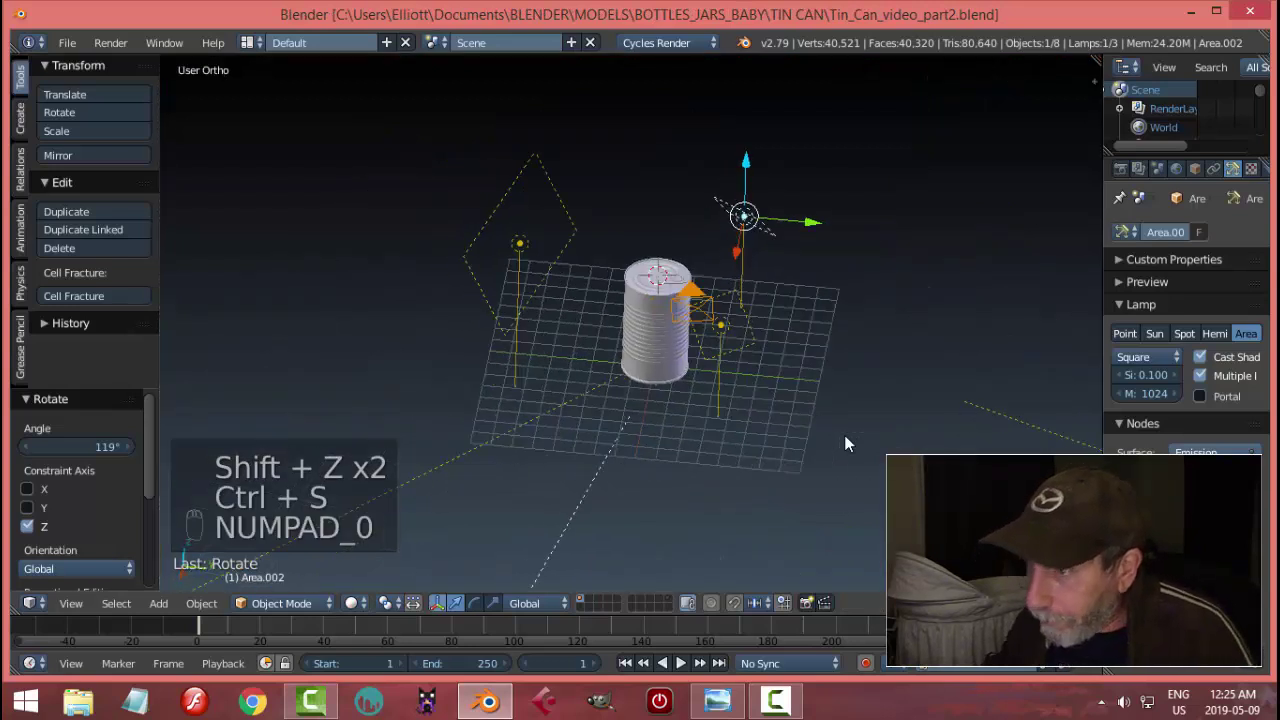
right_click(648, 338)
middle_click_drag(843, 400, 908, 413)
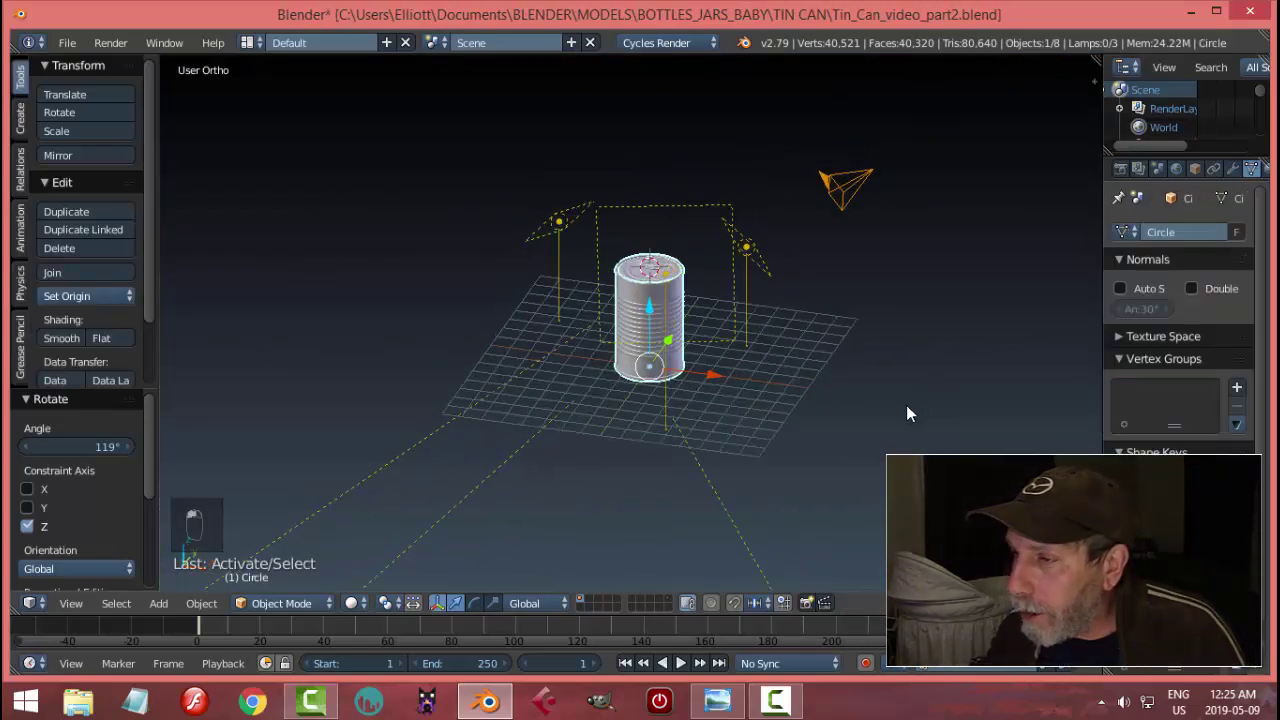
scroll(908, 413, "up", 3)
key("KP_0")
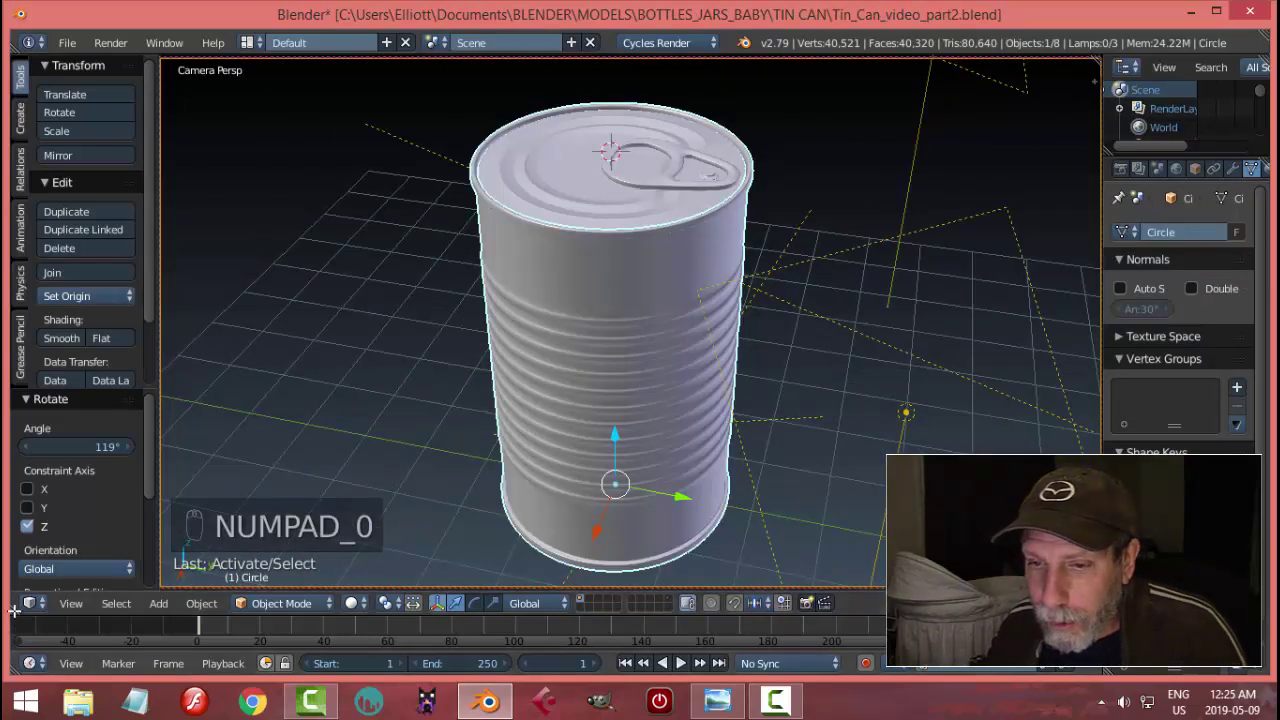
Split the 3D view into two side-by-side areas and hide their tool shelves.
left_click_drag(15, 612, 512, 605)
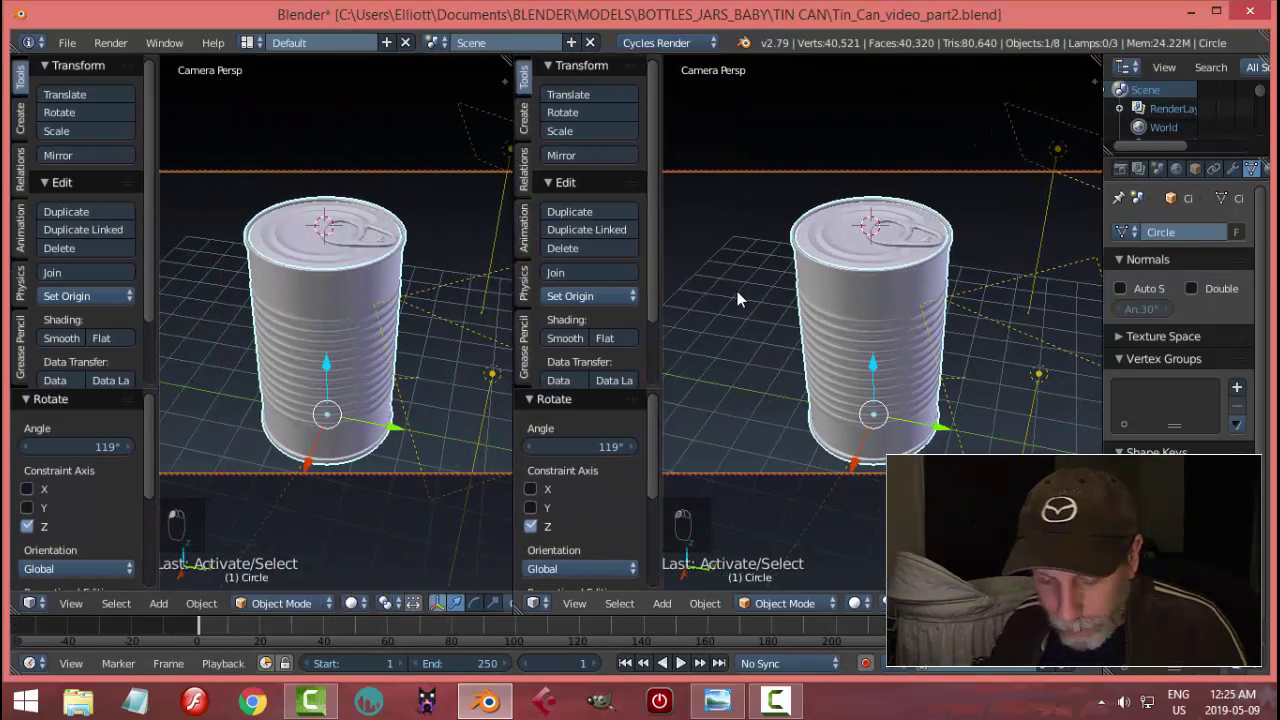
key("t")
key("t")
Change one of the two 3D views to a Node Editor, hiding its properties sidebar and widening the area.
left_click(32, 603)
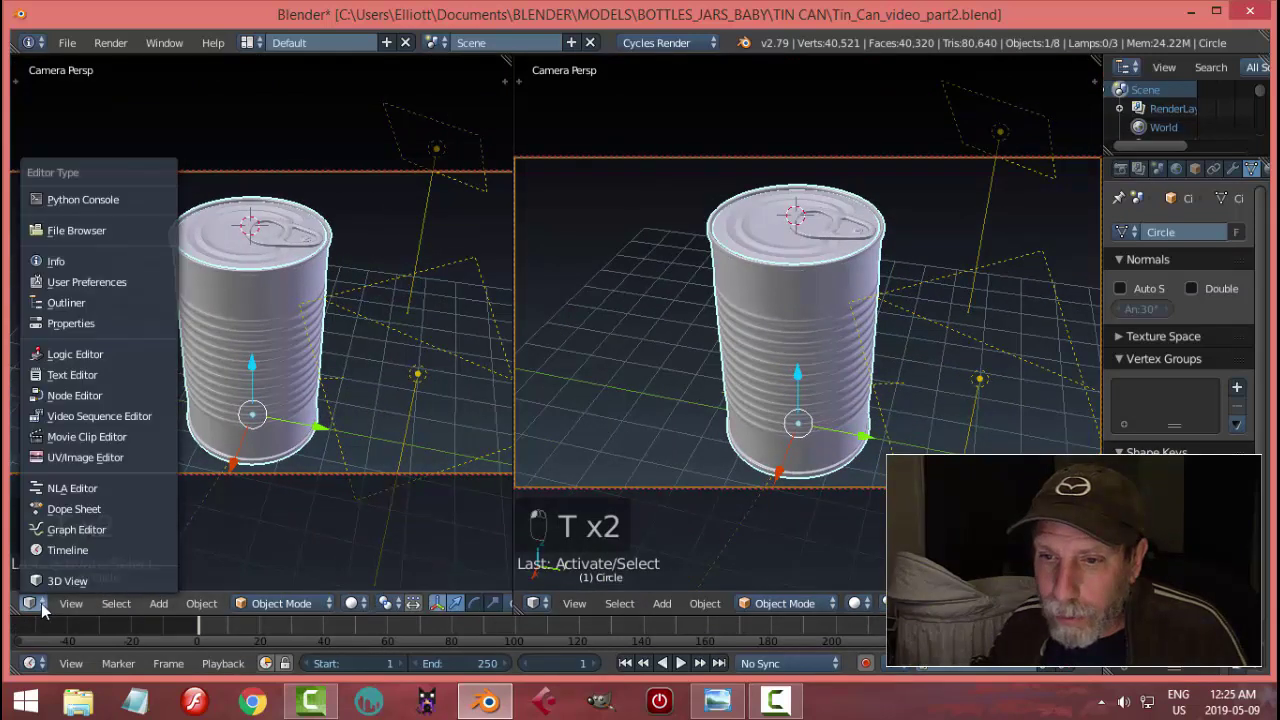
left_click(86, 395)
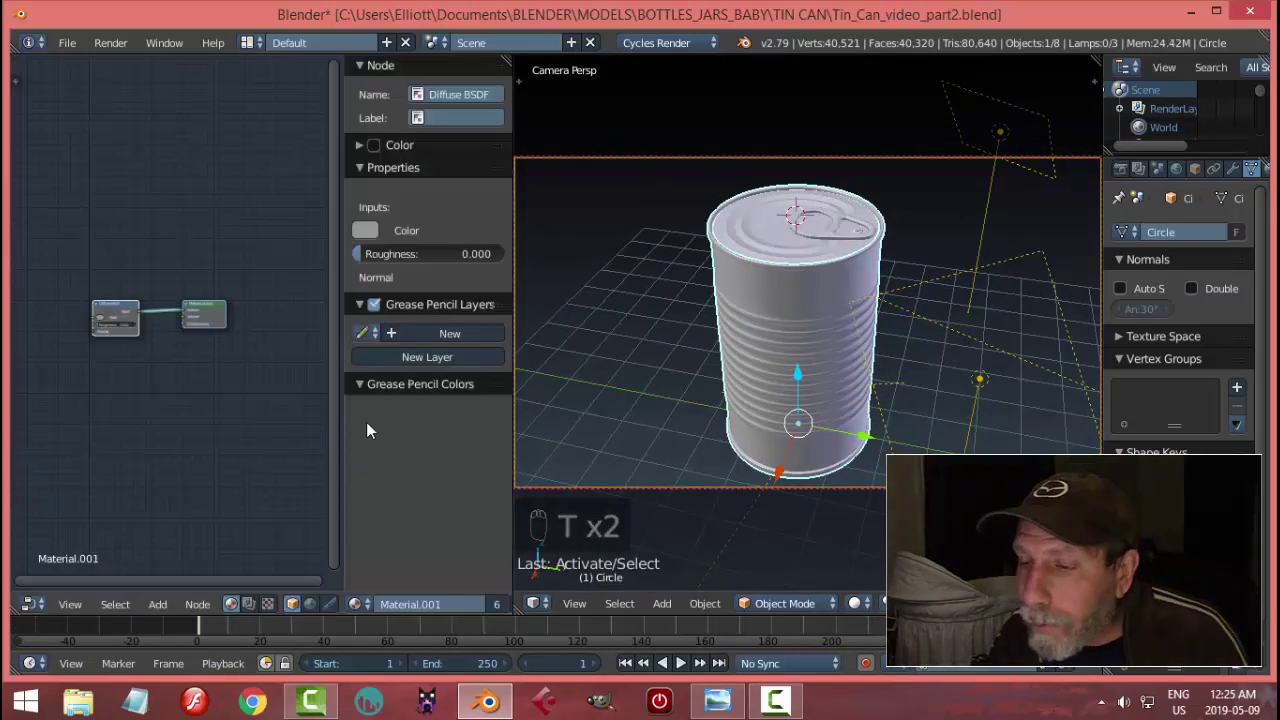
key("n")
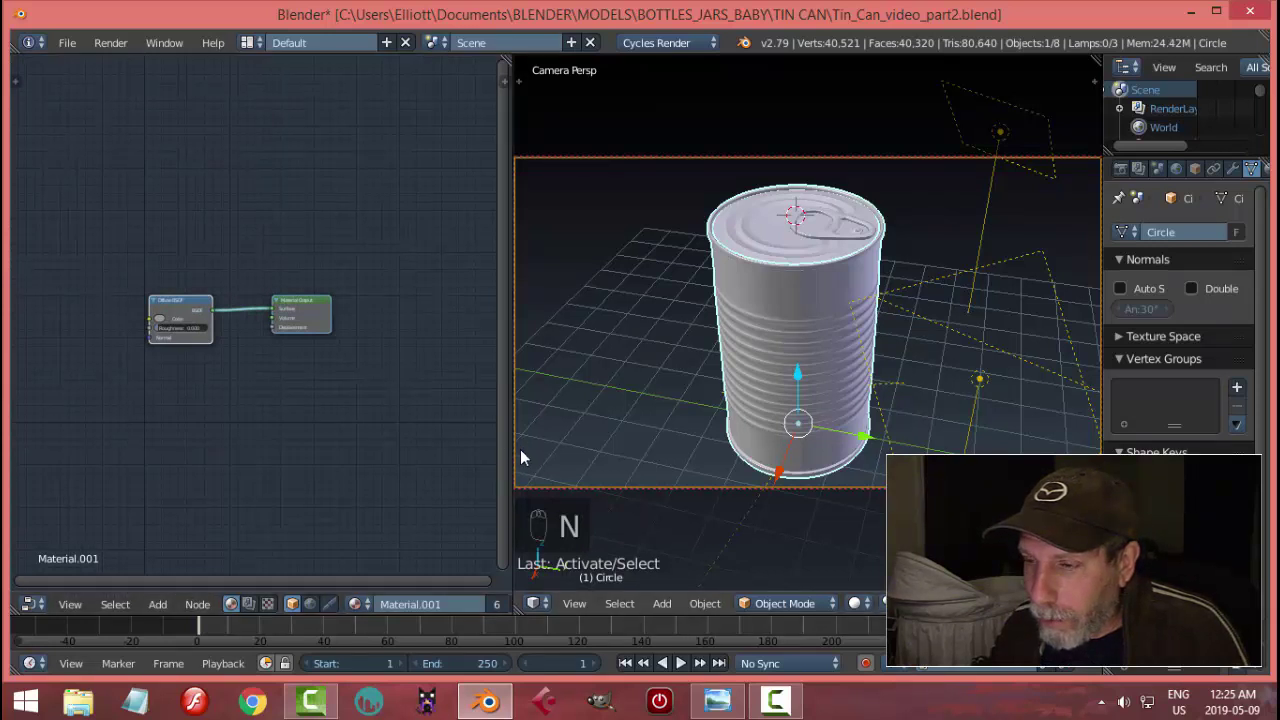
left_click_drag(513, 445, 603, 443)
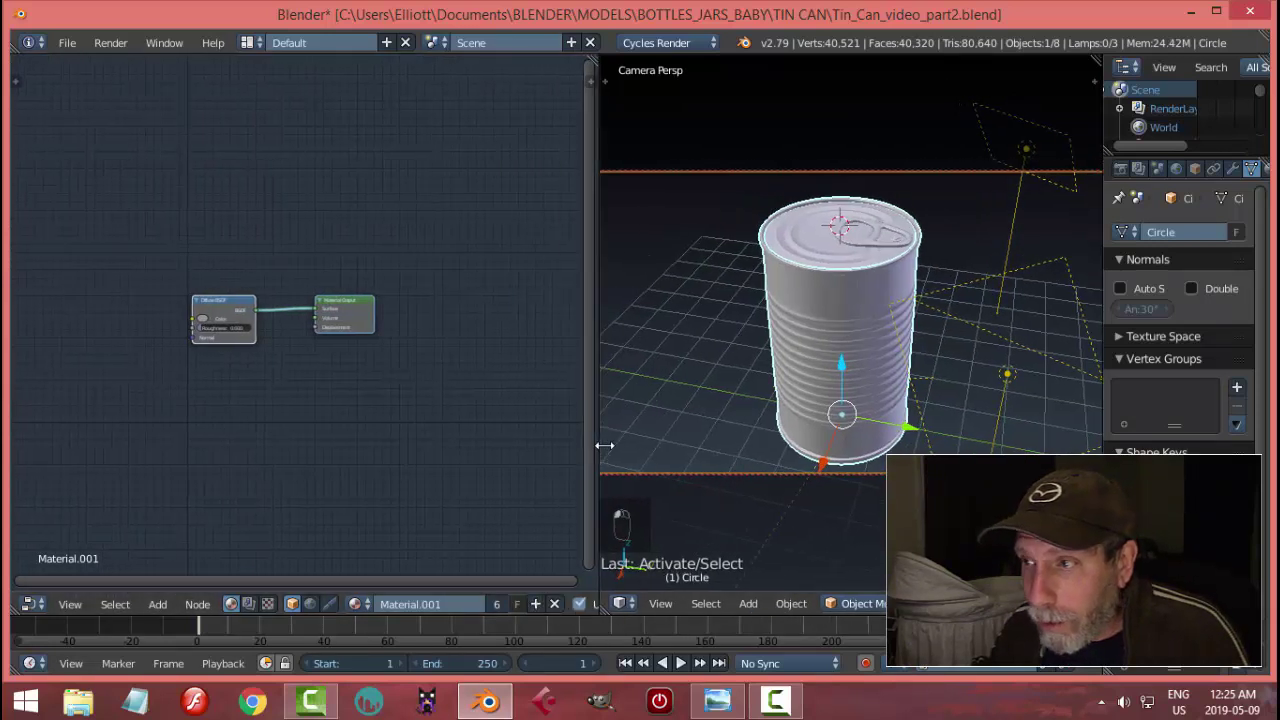
Study the node layout in tin_can_material.jpg in Windows Photo Viewer, then return to Blender.
left_click(716, 701)
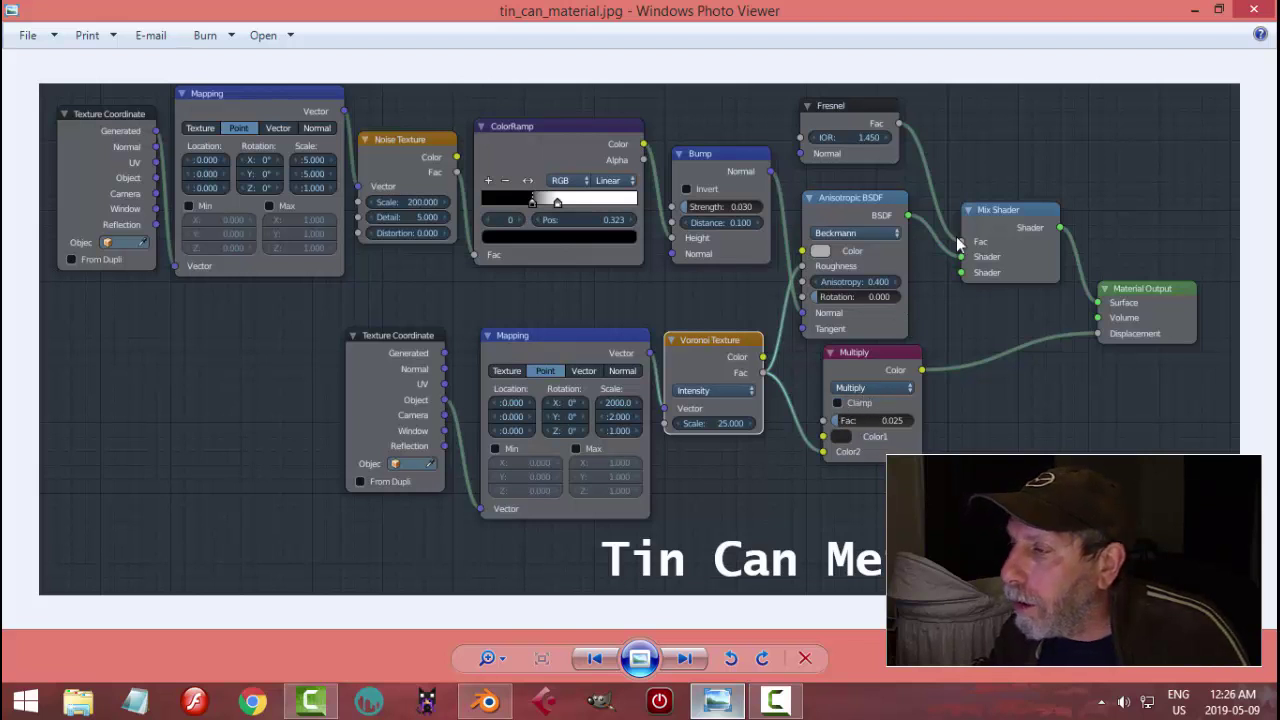
left_click(488, 700)
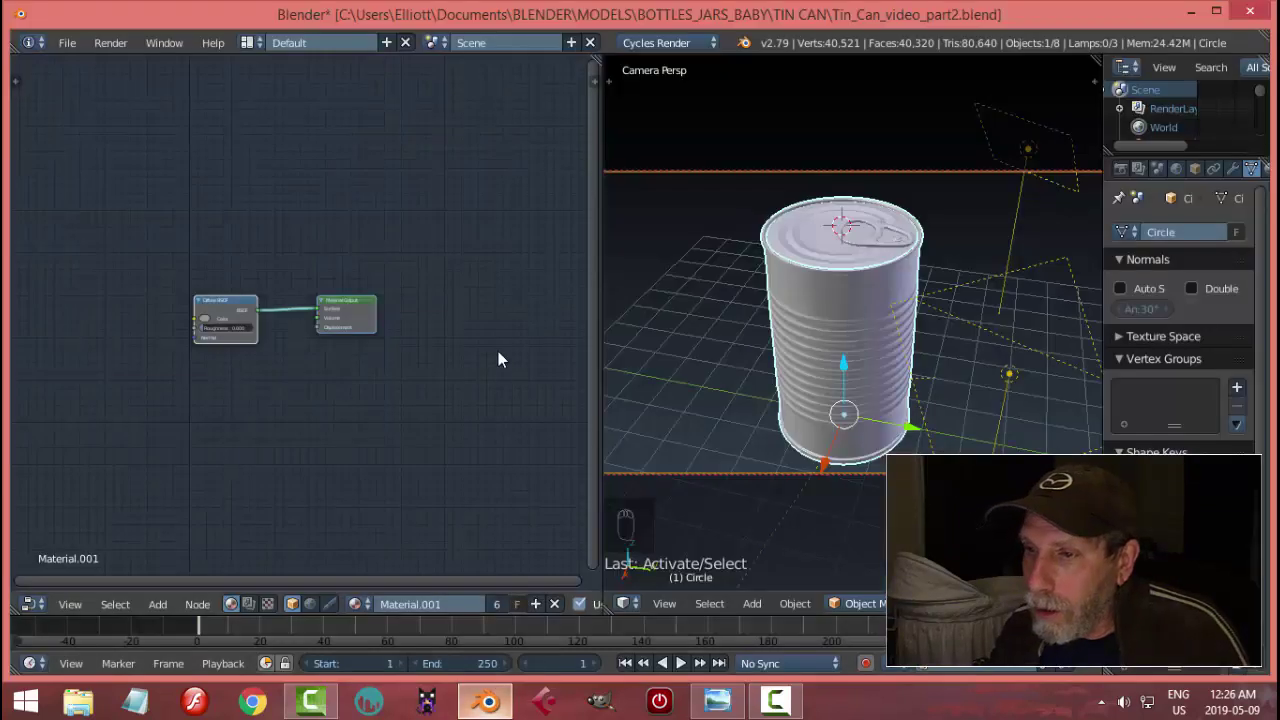
Delete the Diffuse BSDF node from the can's Material.001 node tree.
middle_click_drag(466, 358, 483, 370)
scroll(483, 370, "up", 1)
left_click(263, 298)
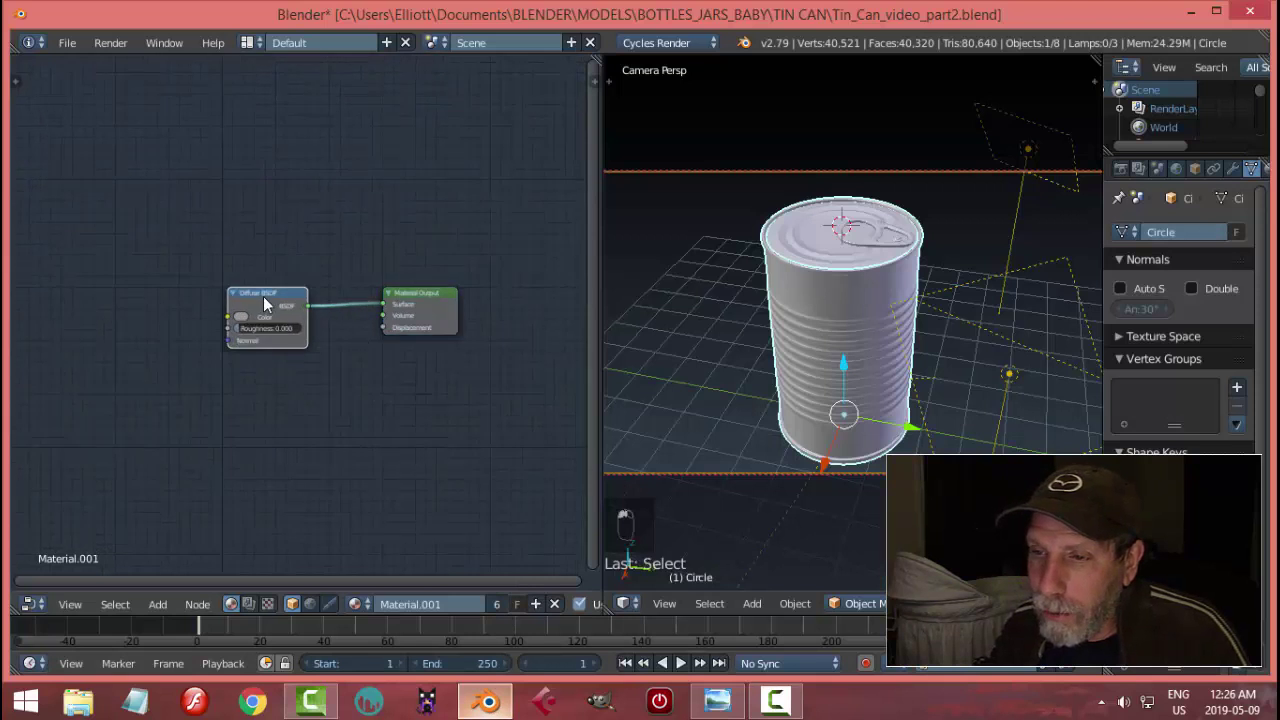
key("x")
Add a Mix Shader node and place it just before the Material Output node.
middle_click_drag(354, 434, 384, 417)
key("shift+a")
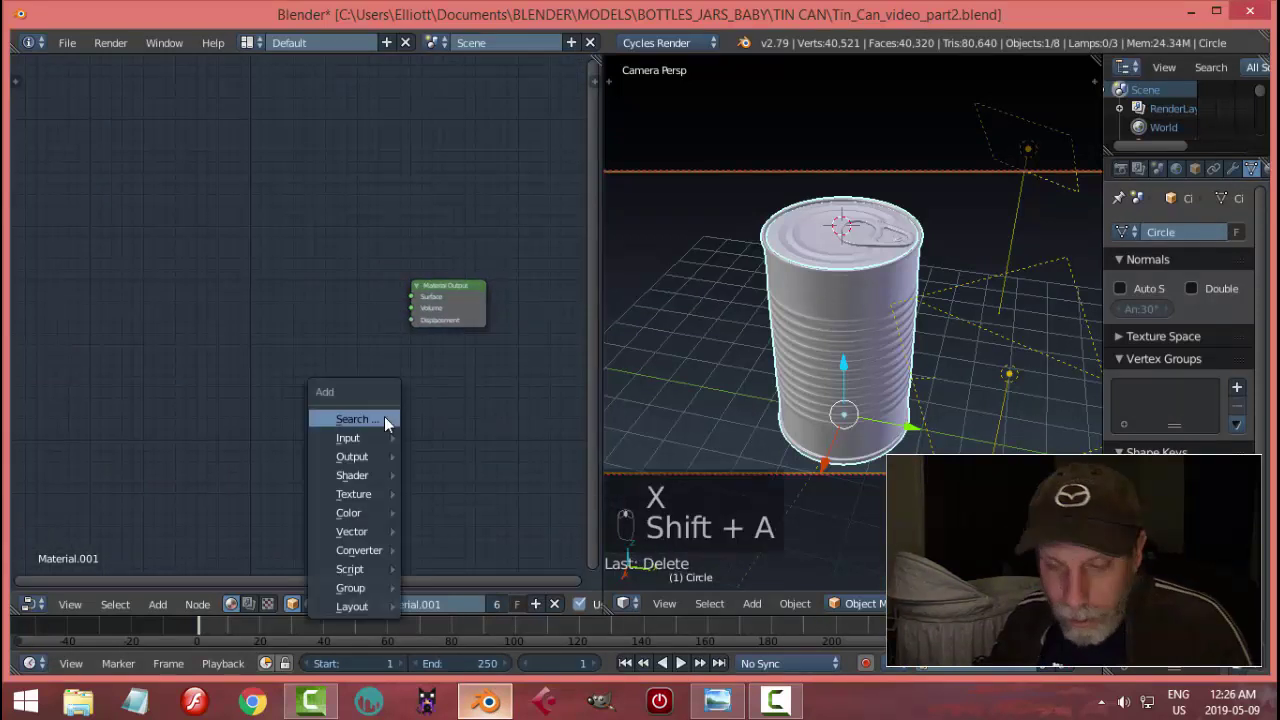
mouse_move(378, 476)
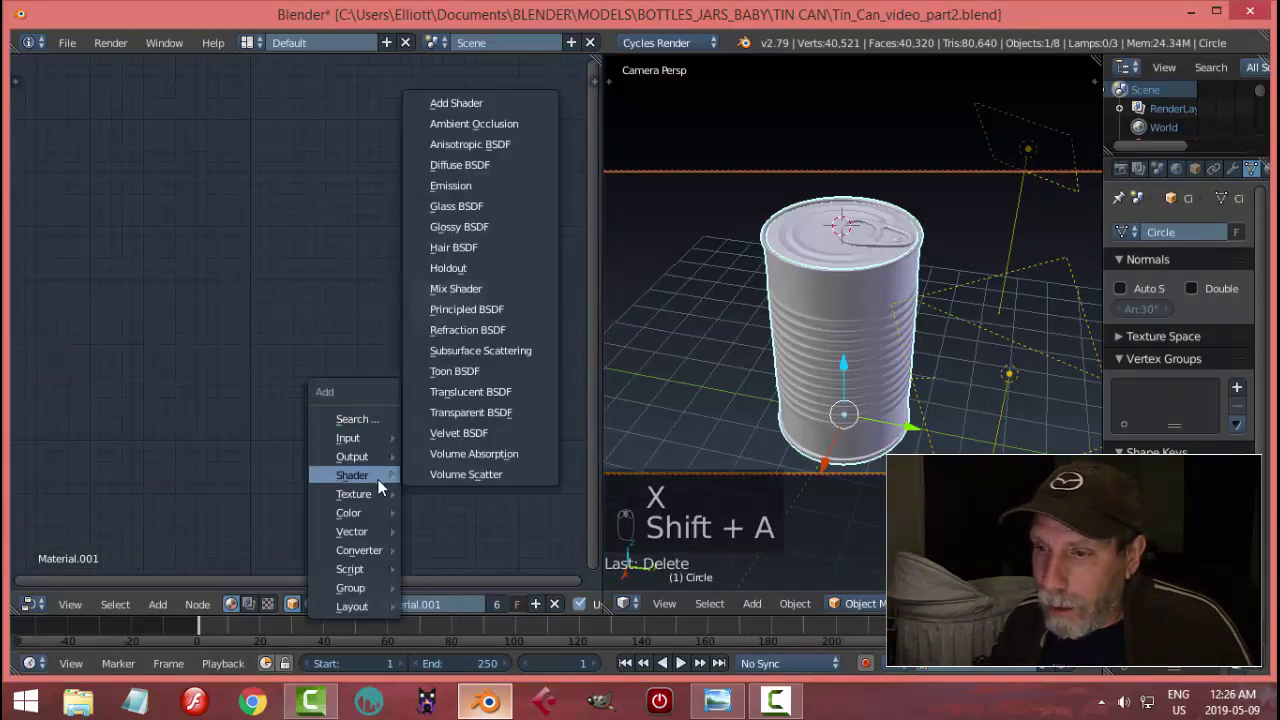
left_click(469, 284)
left_click(282, 286)
Add a Fresnel node and place it above and before the Mix Shader node.
key("shift+a")
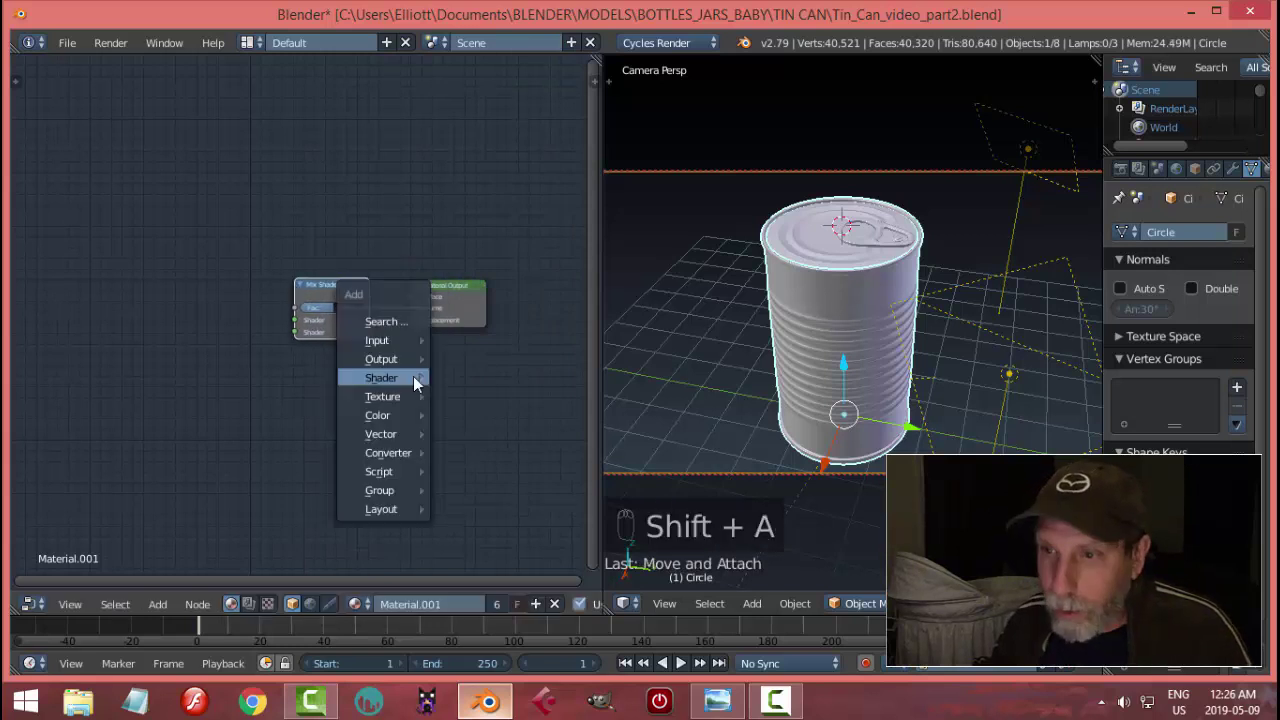
mouse_move(411, 341)
left_click(491, 410)
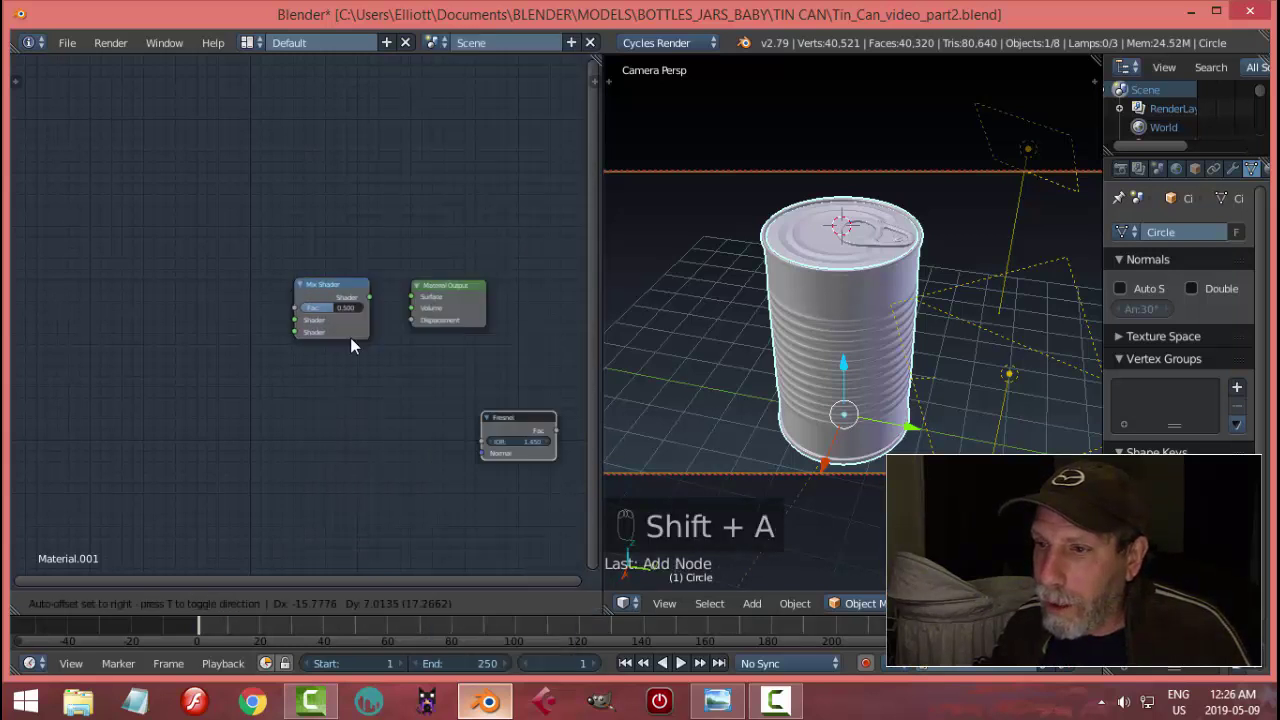
left_click(186, 183)
scroll(275, 255, "up", 2)
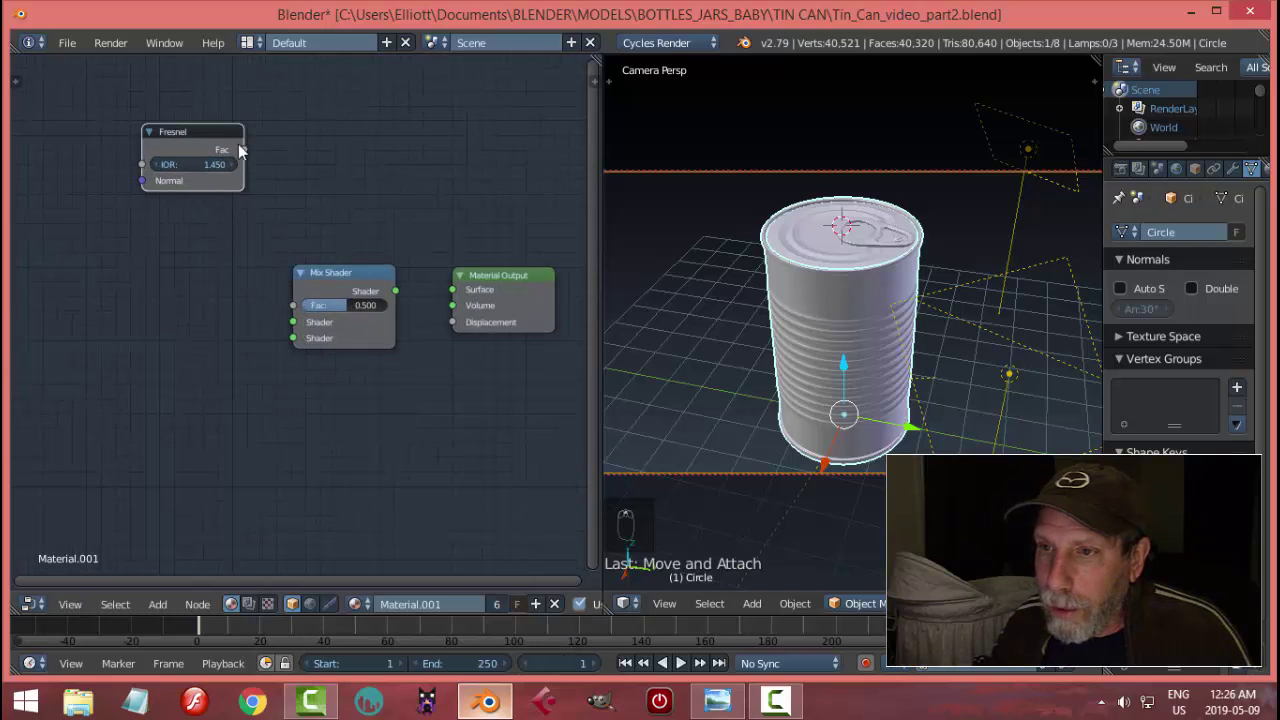
Link the Fresnel node's Fac output to the Mix Shader's Fac input and add an Anisotropic BSDF node before the Mix Shader.
left_click_drag(244, 149, 292, 305)
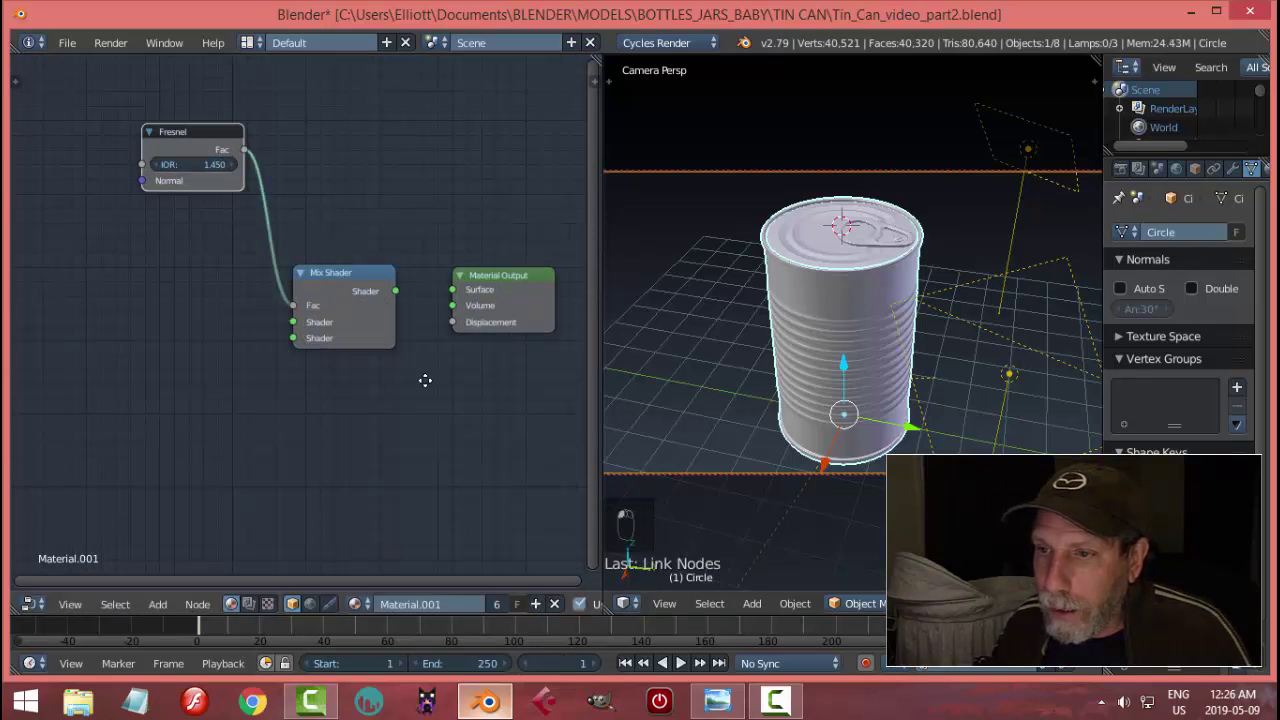
middle_click_drag(425, 380, 483, 355)
key("shift+a")
mouse_move(485, 357)
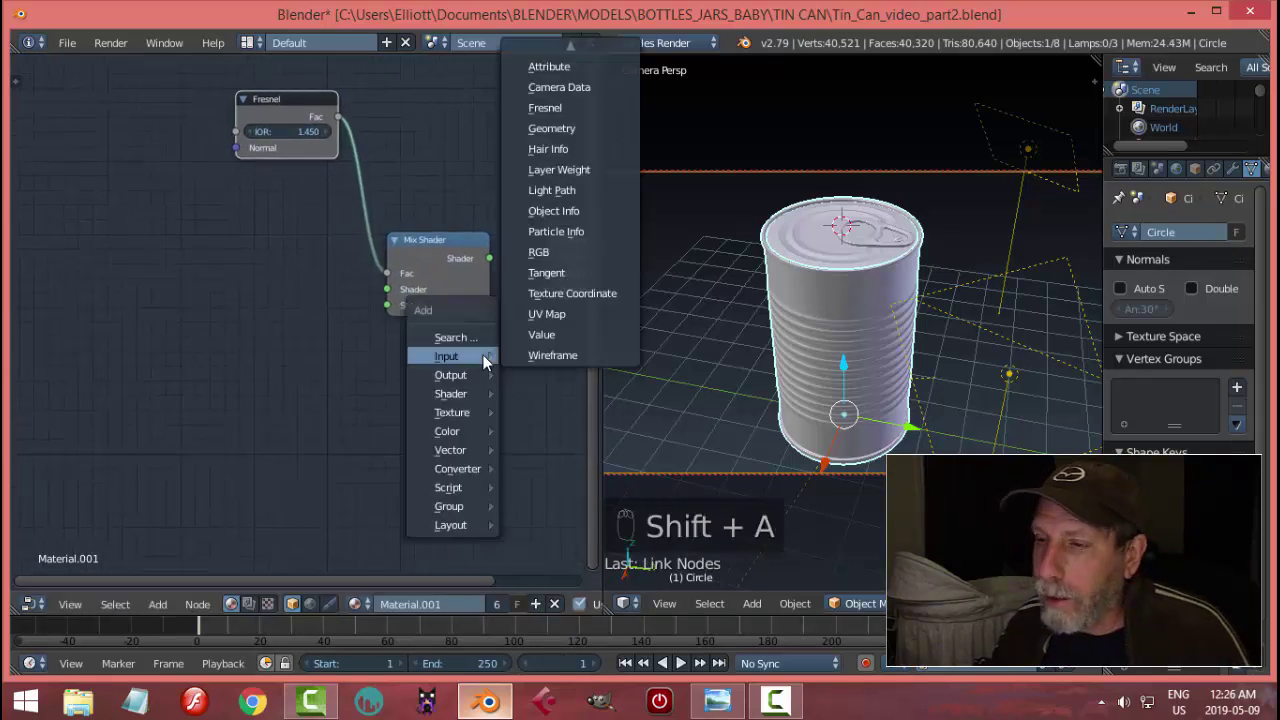
mouse_move(478, 394)
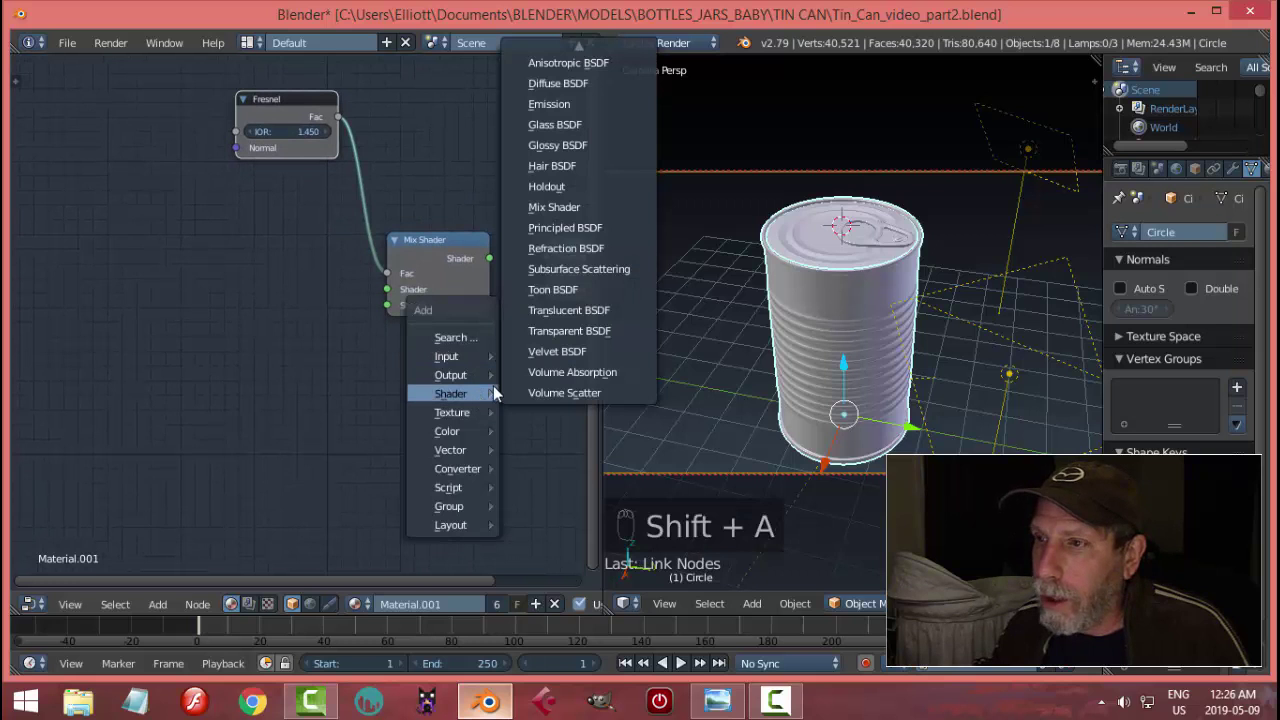
left_click(570, 62)
left_click(209, 240)
Add a MixRGB node below the Anisotropic BSDF node and set its blend type to Multiply.
middle_click_drag(381, 431, 435, 397)
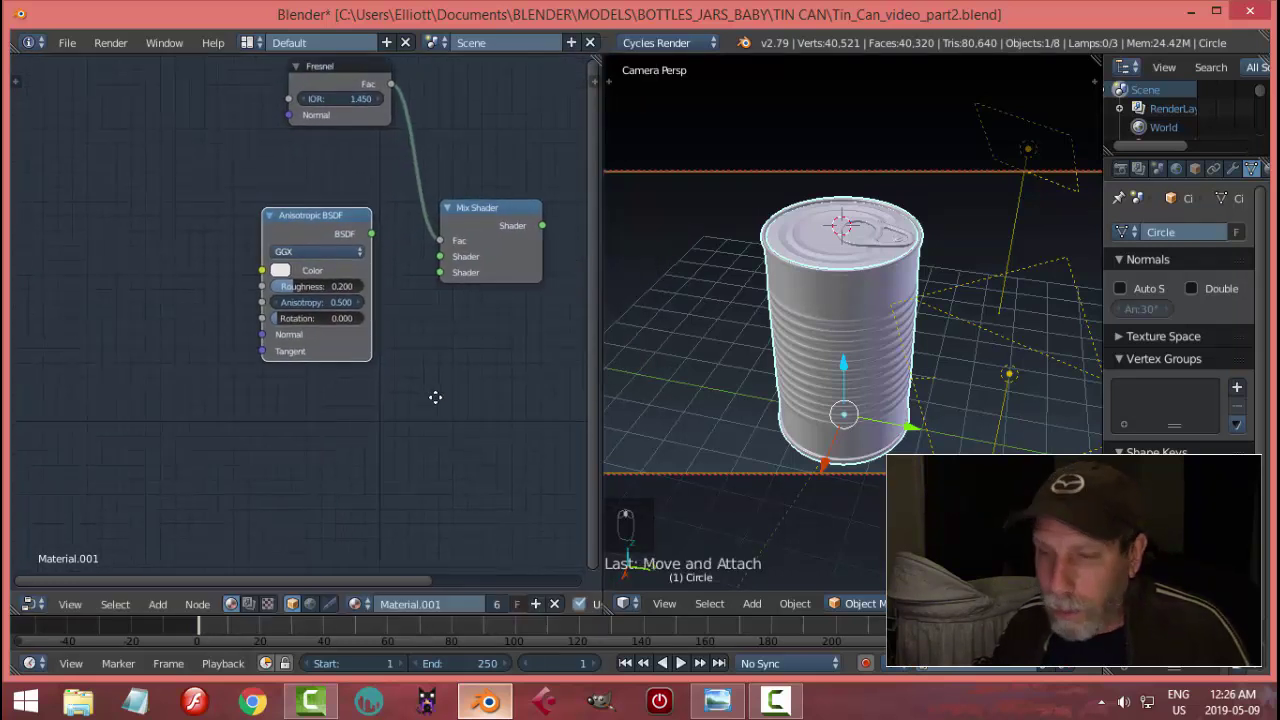
key("shift+a")
mouse_move(435, 398)
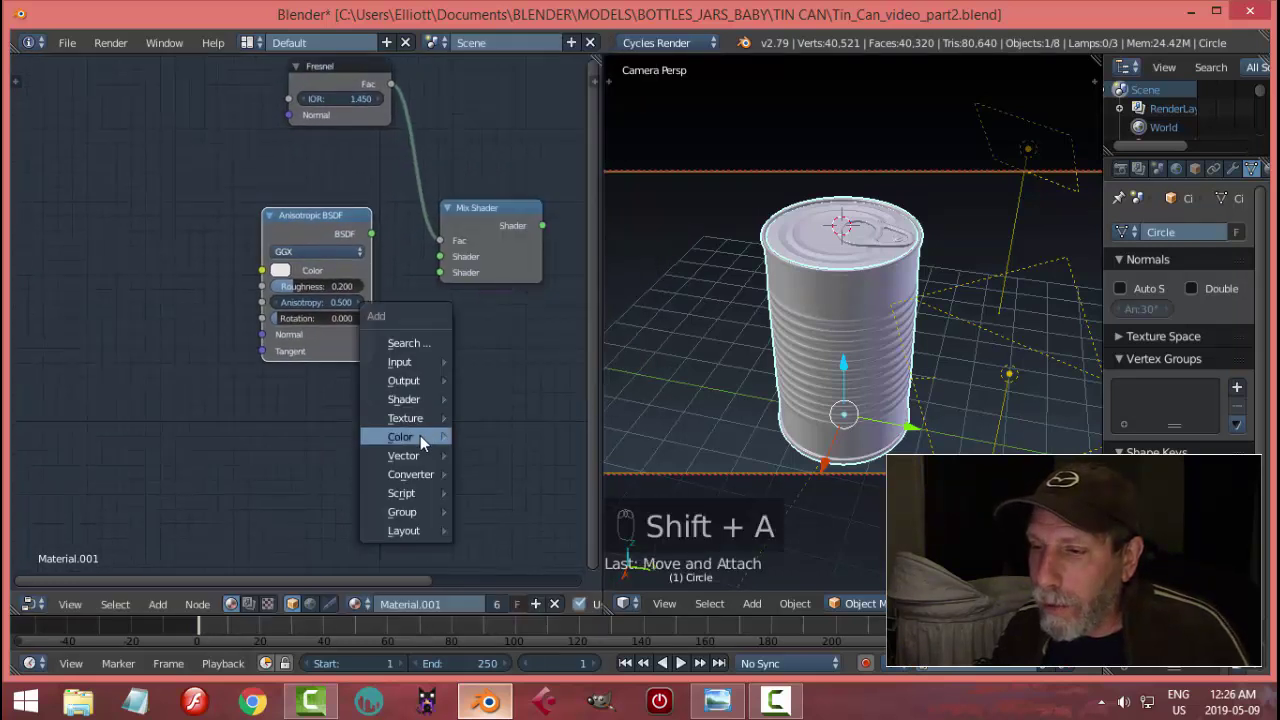
mouse_move(420, 435)
left_click(500, 538)
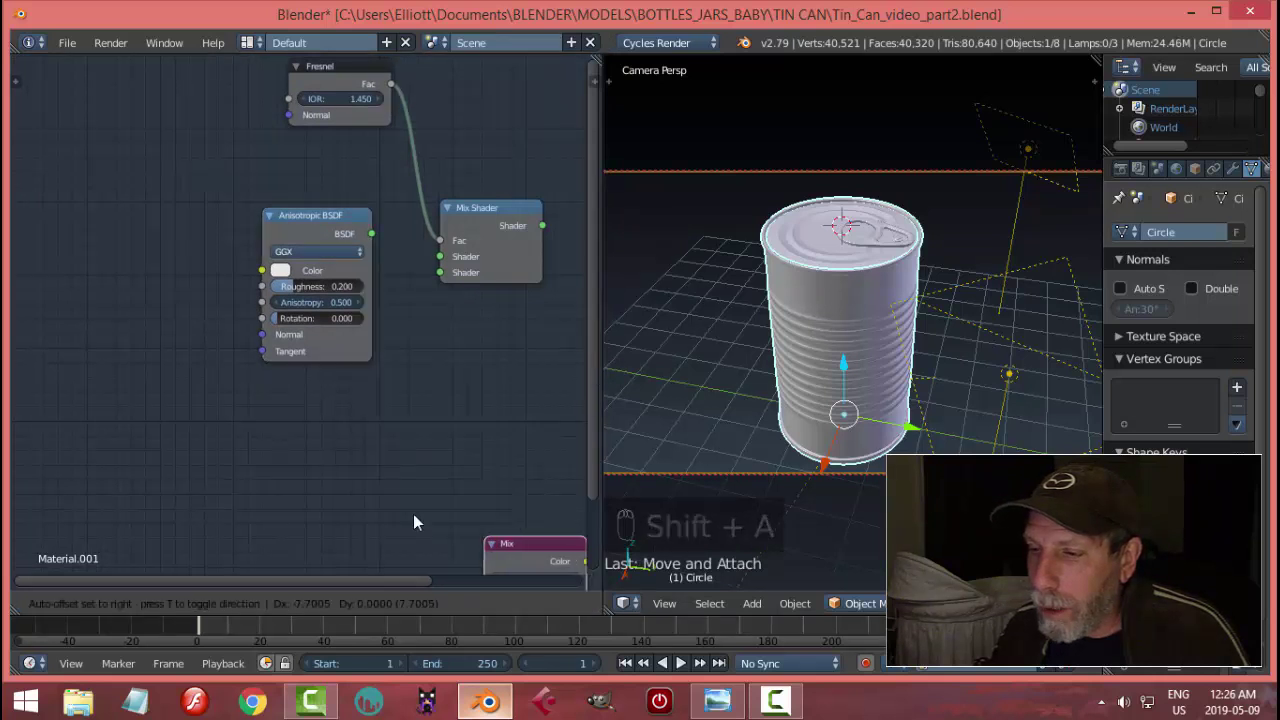
left_click(305, 422)
left_click(326, 443)
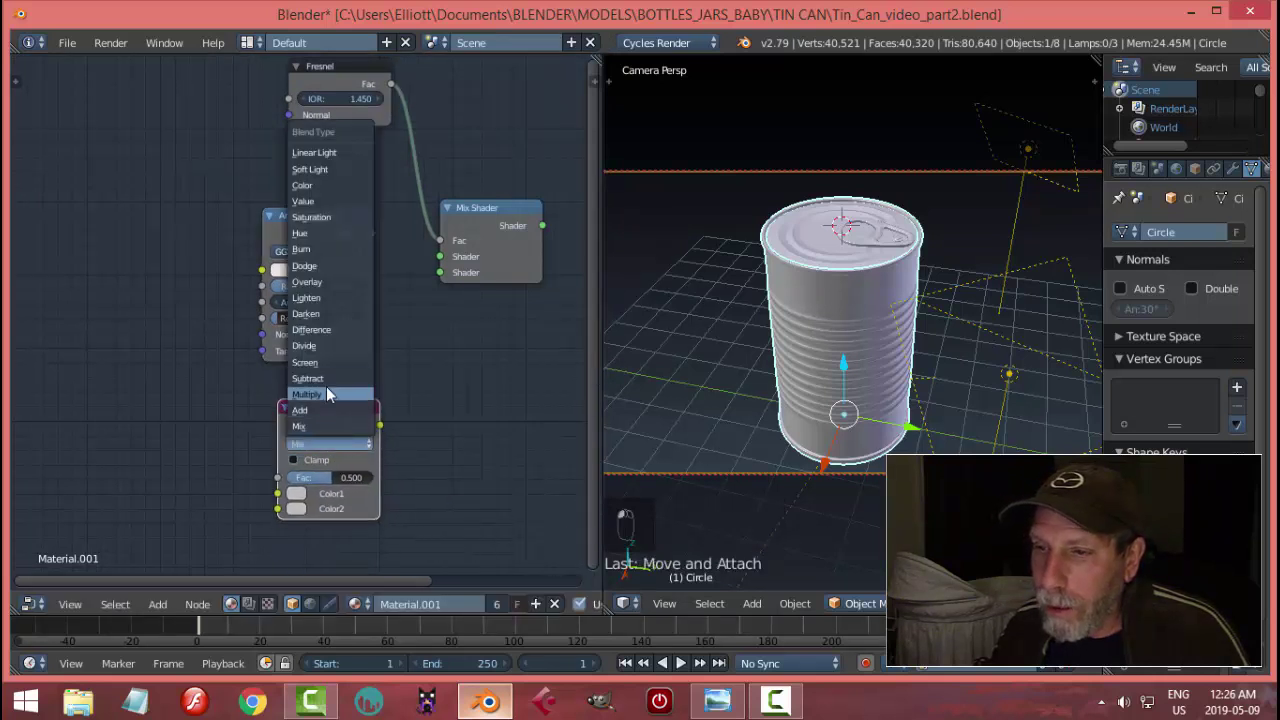
left_click(322, 397)
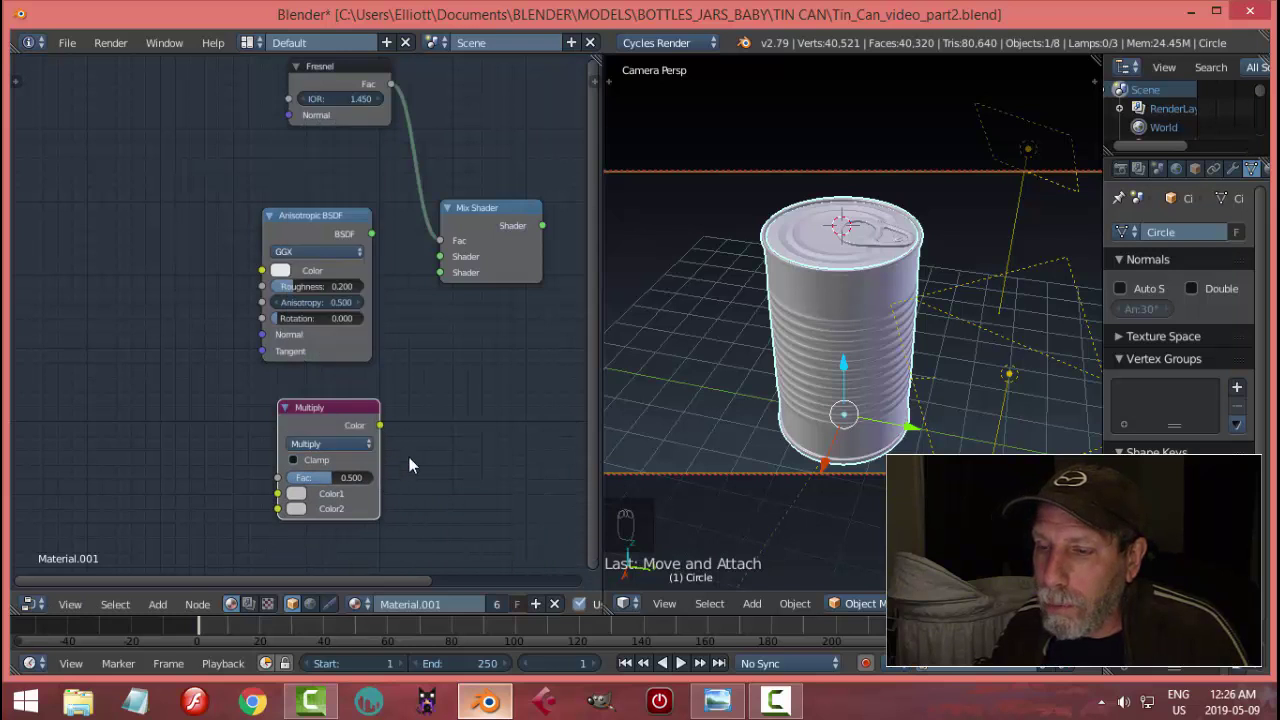
Following the reference image, link Anisotropic BSDF to the Mix Shader's first Shader input and Multiply's Color to the Material Output's Displacement.
left_click(716, 700)
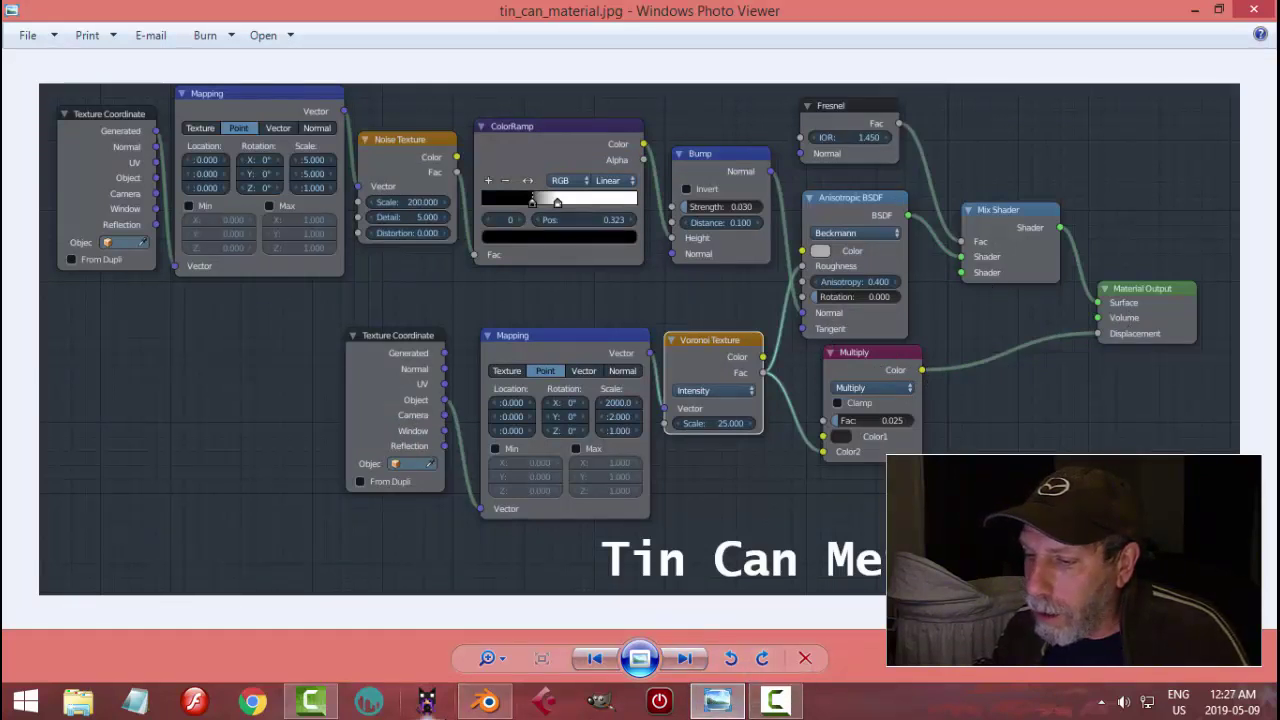
left_click(487, 701)
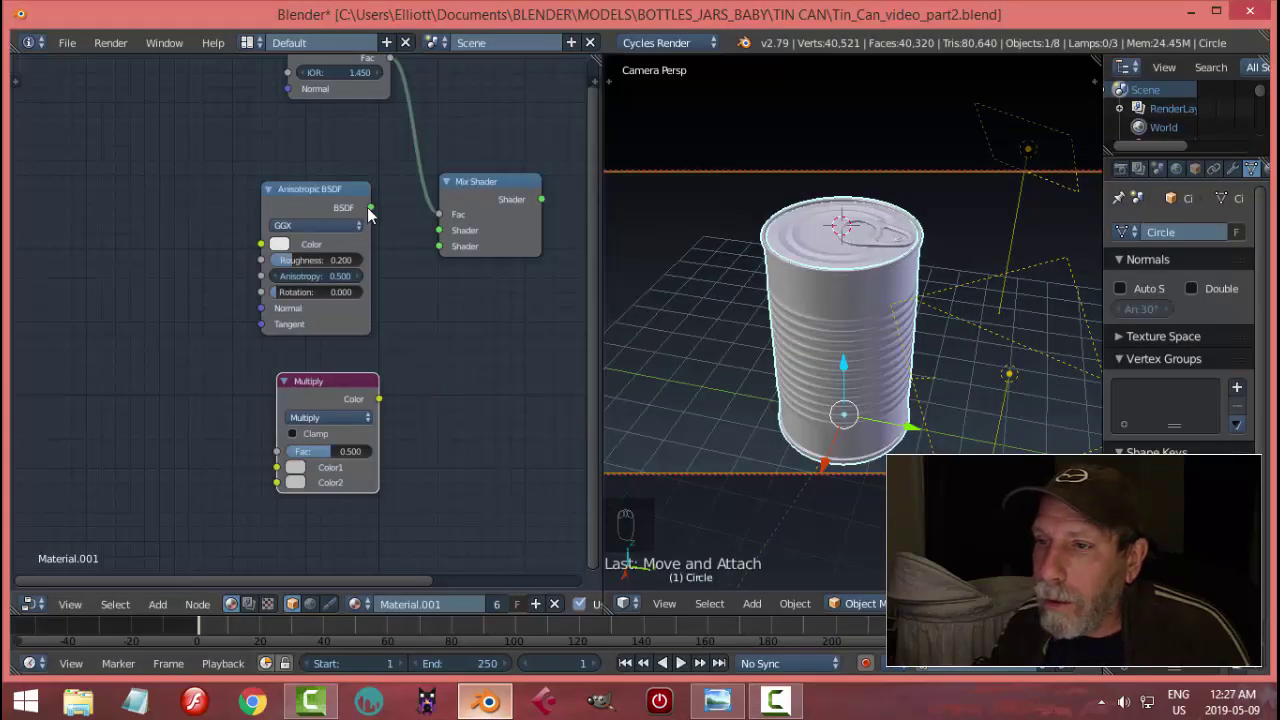
left_click_drag(370, 207, 438, 231)
scroll(499, 346, "down", 1)
scroll(437, 349, "down", 2)
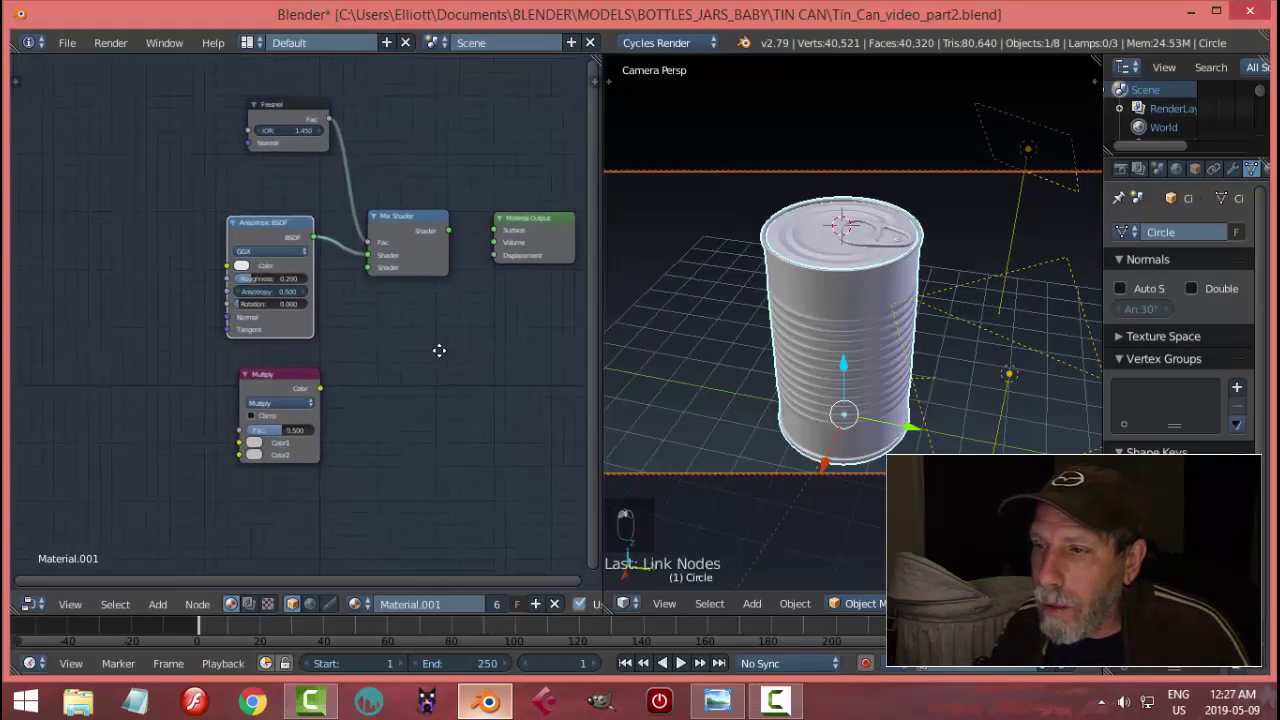
left_click_drag(310, 389, 478, 259)
Set the Multiply node's Color1 to a dark grey of RGB 0.037 and its Fac to 0.025, matching the reference image.
middle_click_drag(322, 455, 395, 405)
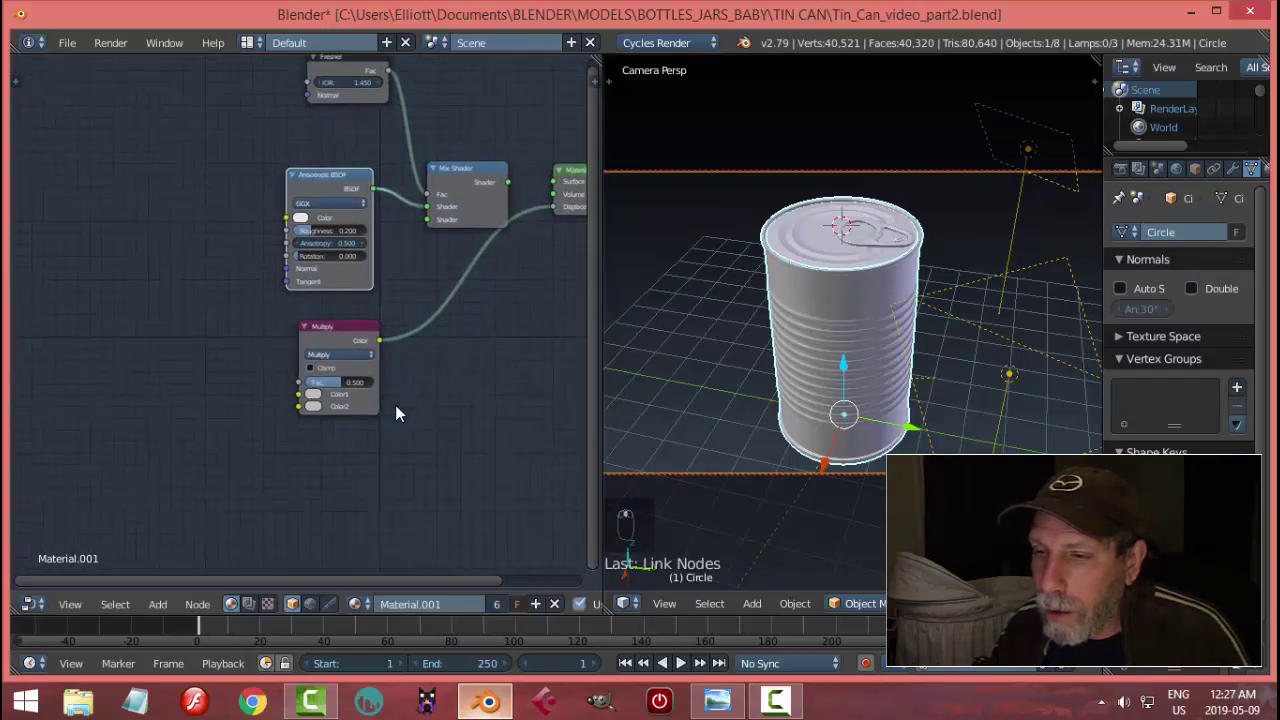
left_click(313, 396)
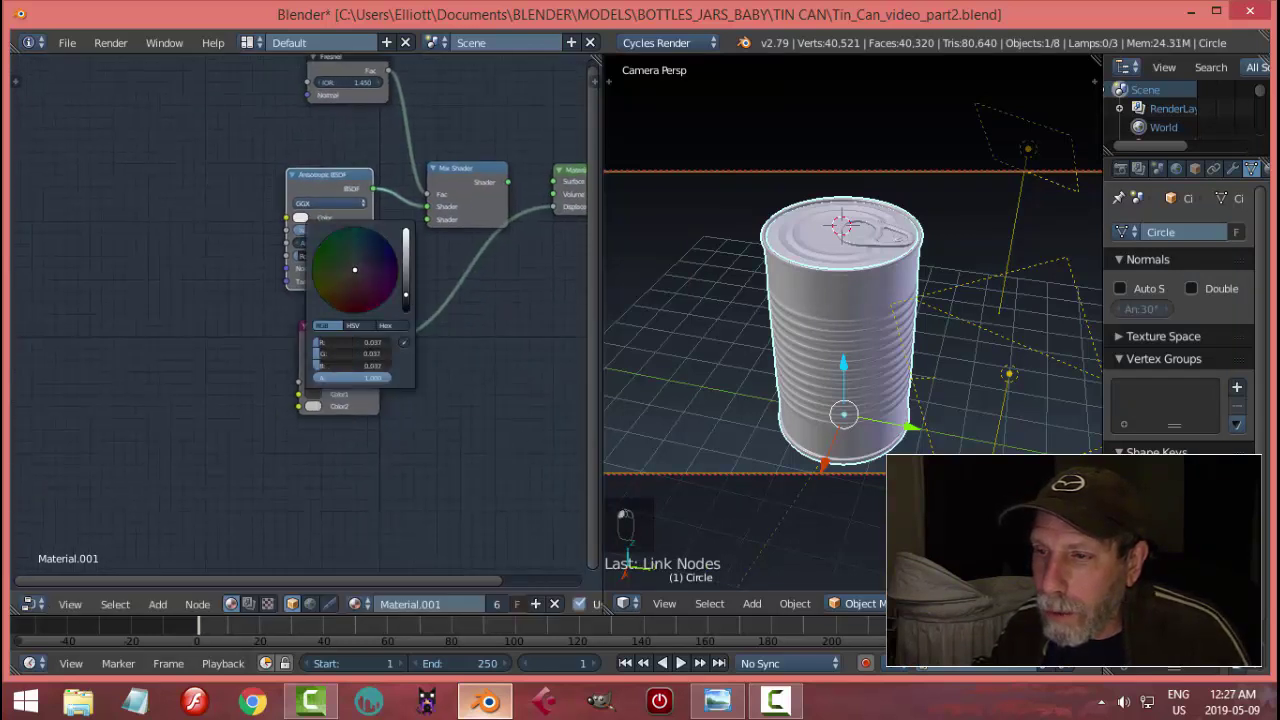
left_click(716, 700)
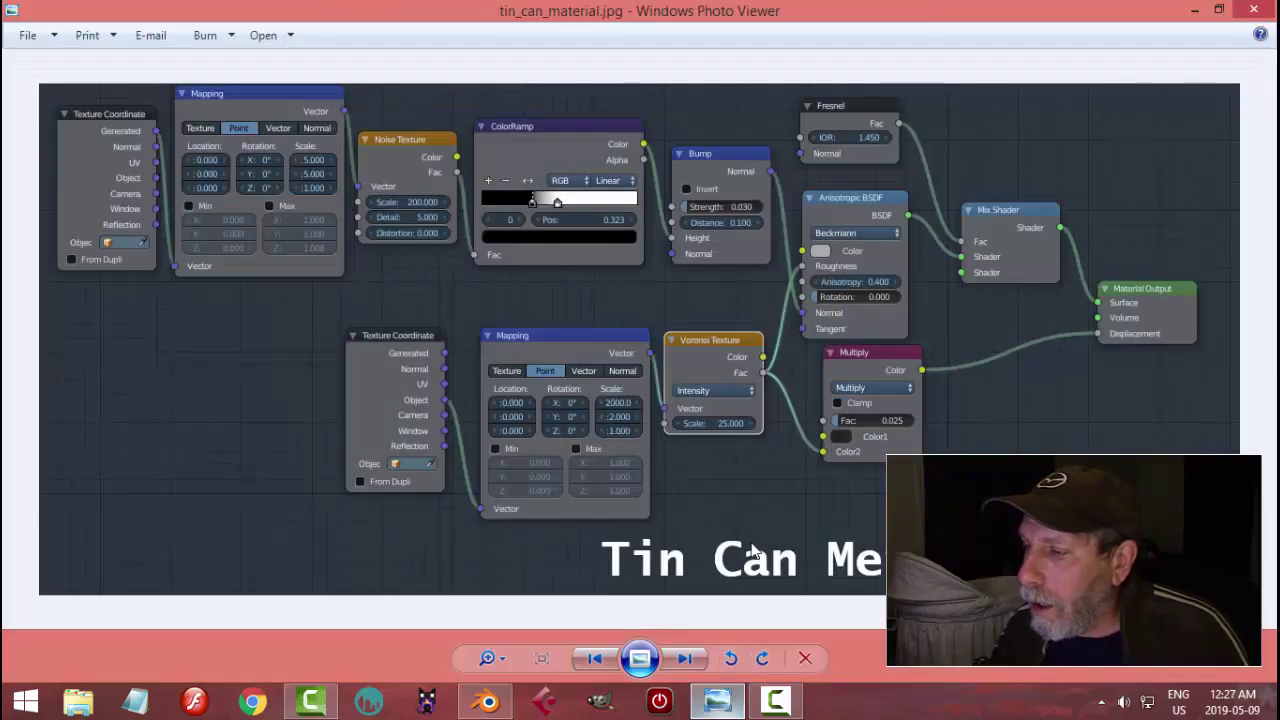
left_click(488, 700)
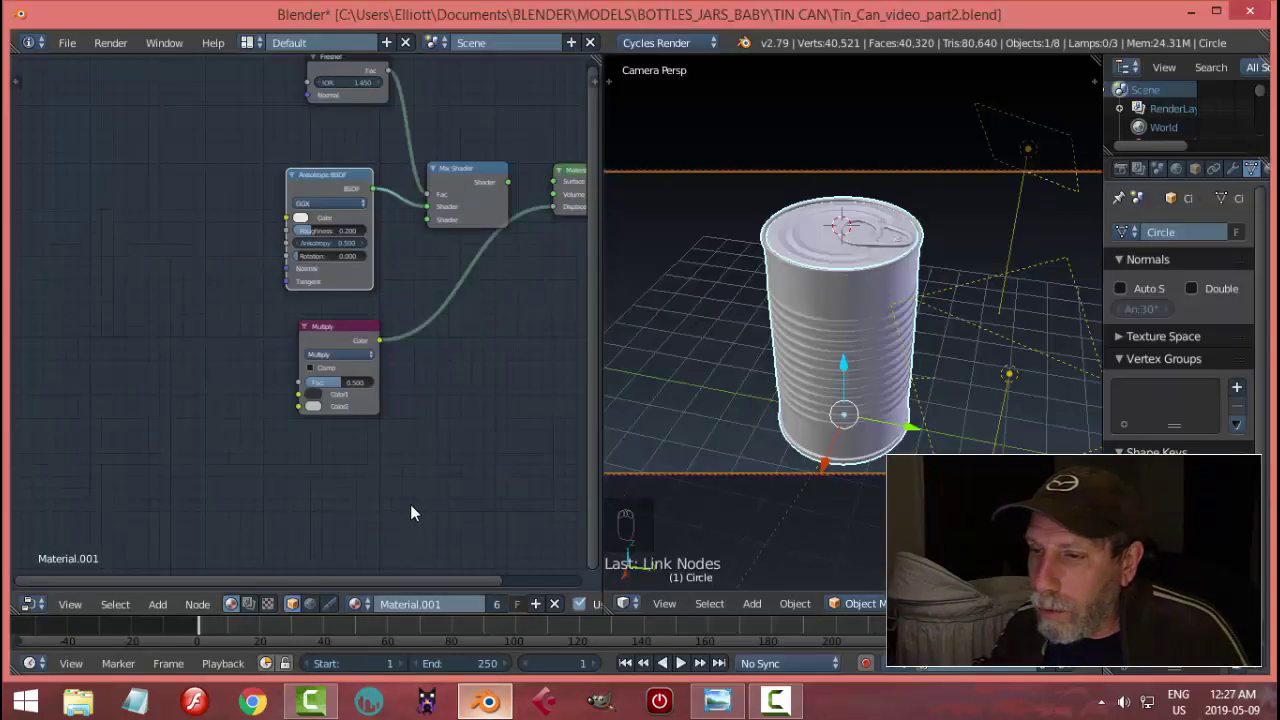
left_click(361, 381)
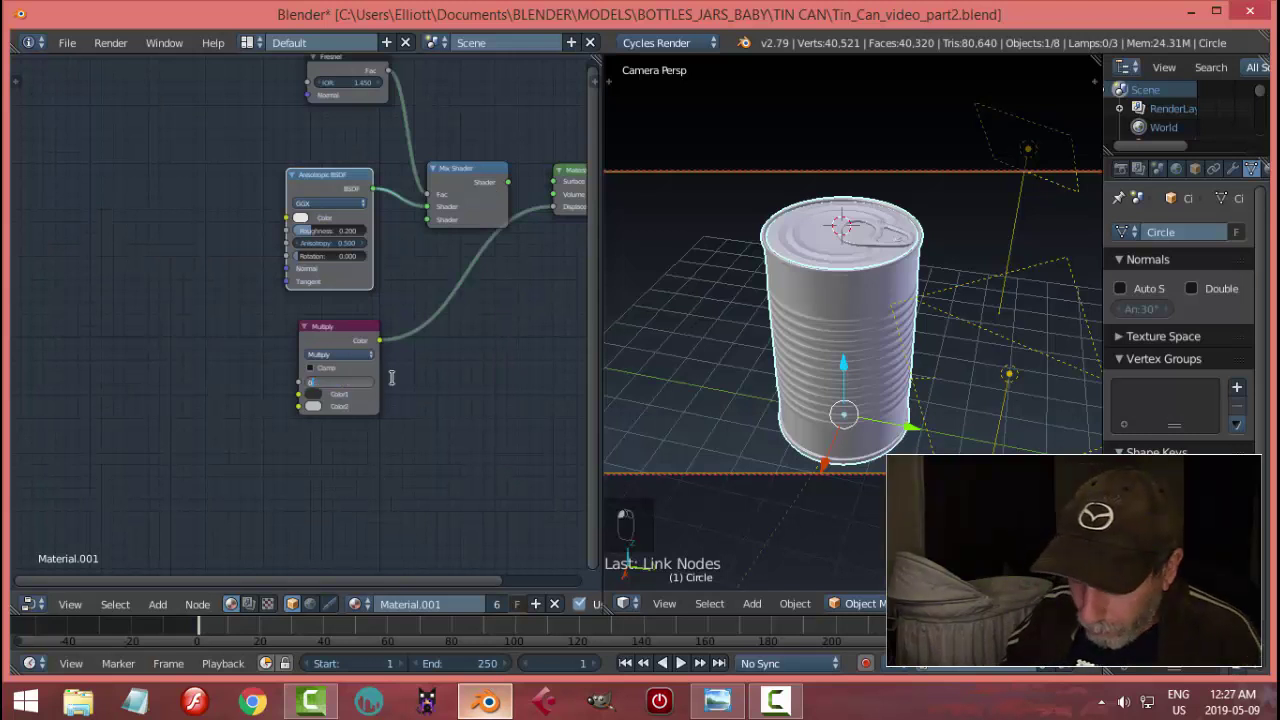
type("0.025")
key("Return")
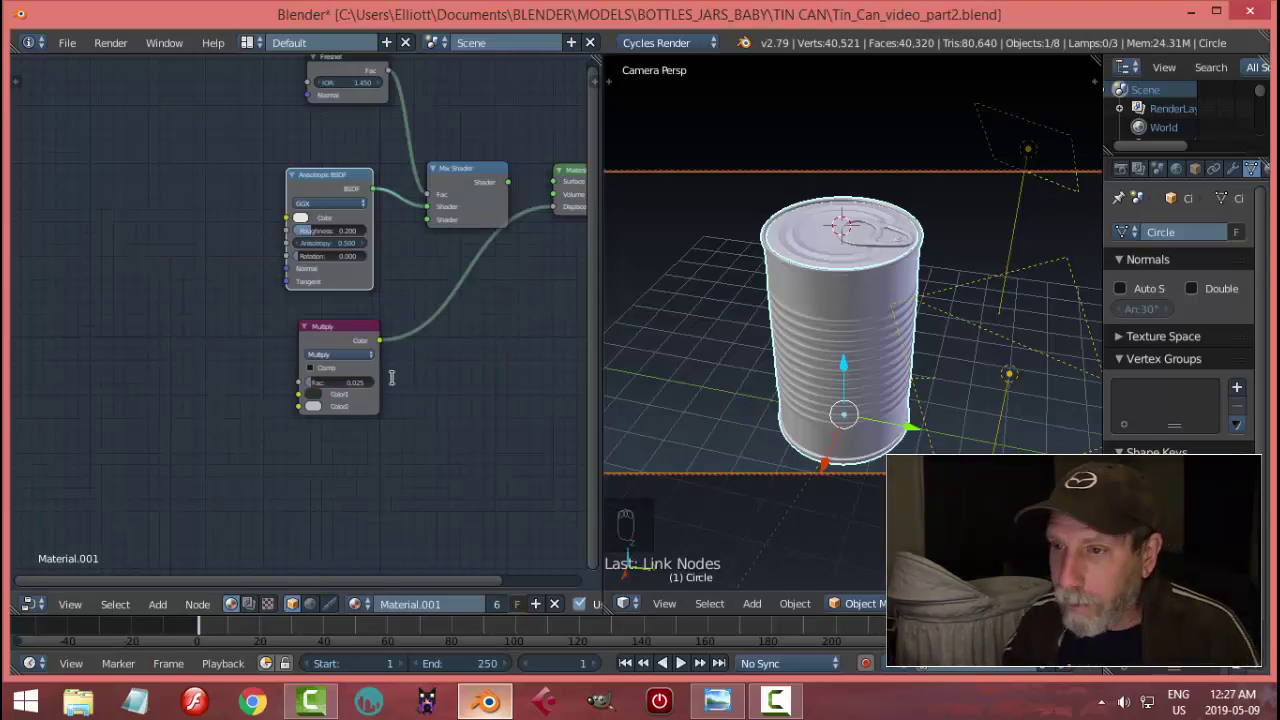
Set the Anisotropic BSDF node's Anisotropy to 0.4.
scroll(395, 378, "up", 2)
middle_click_drag(440, 412, 408, 417)
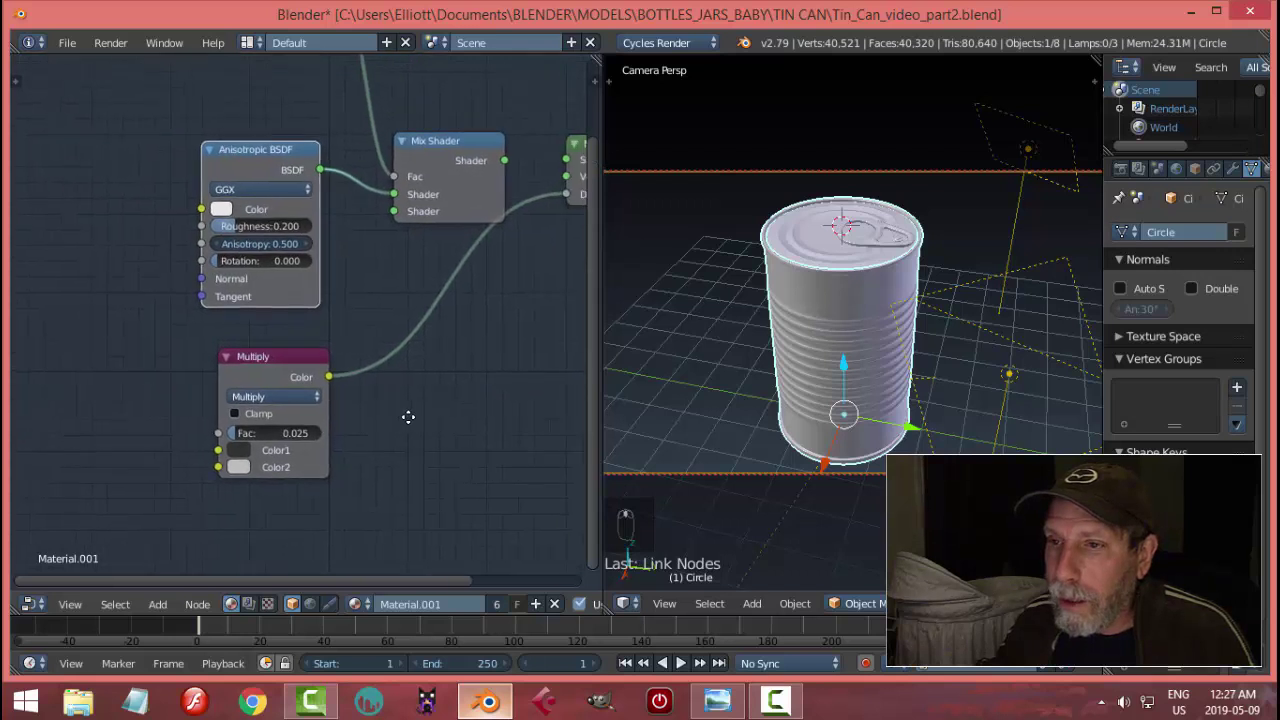
left_click(300, 244)
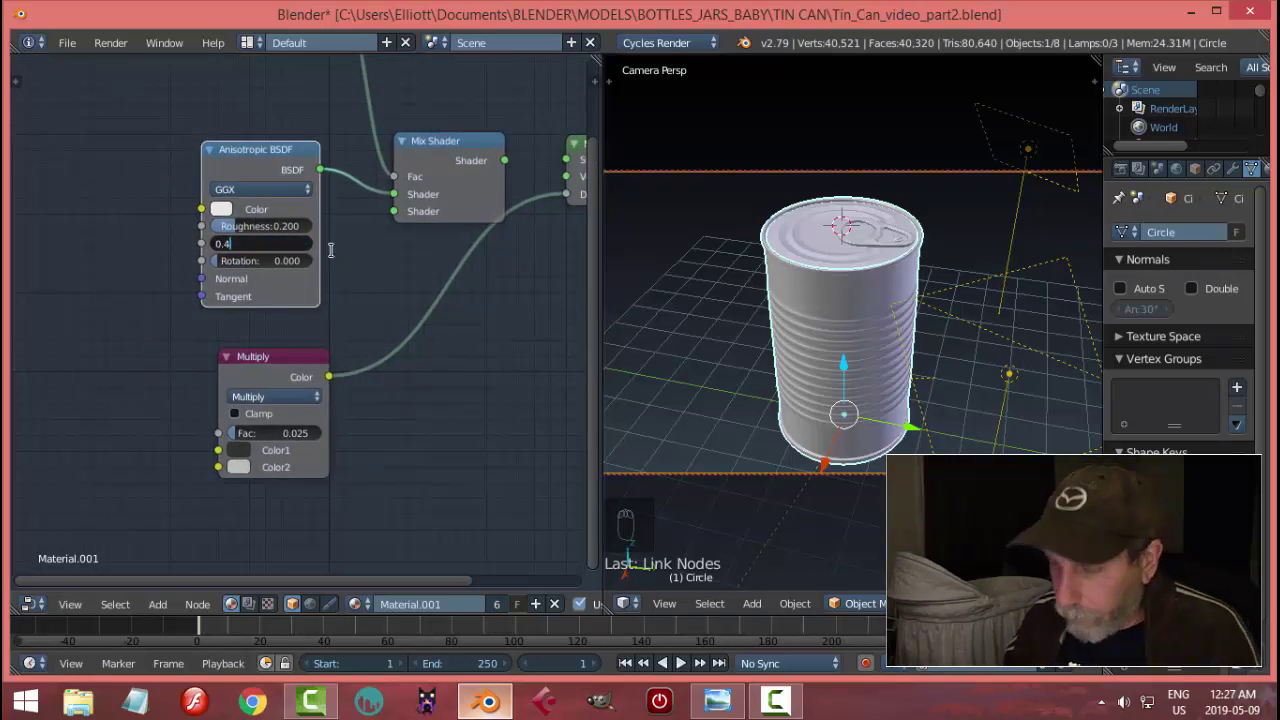
key("Return")
Check the reference image, then add a Voronoi Texture node before the Anisotropic BSDF and Multiply nodes, leaving a gap between them.
scroll(452, 294, "down", 2)
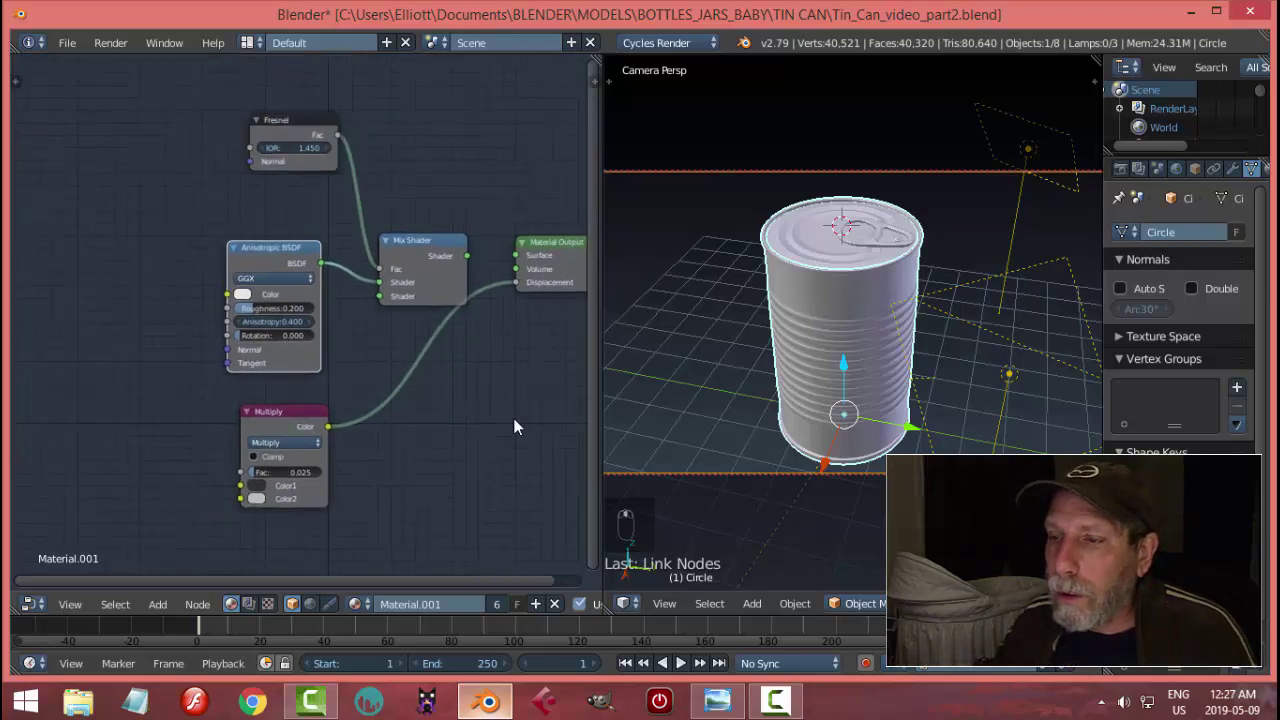
left_click(720, 701)
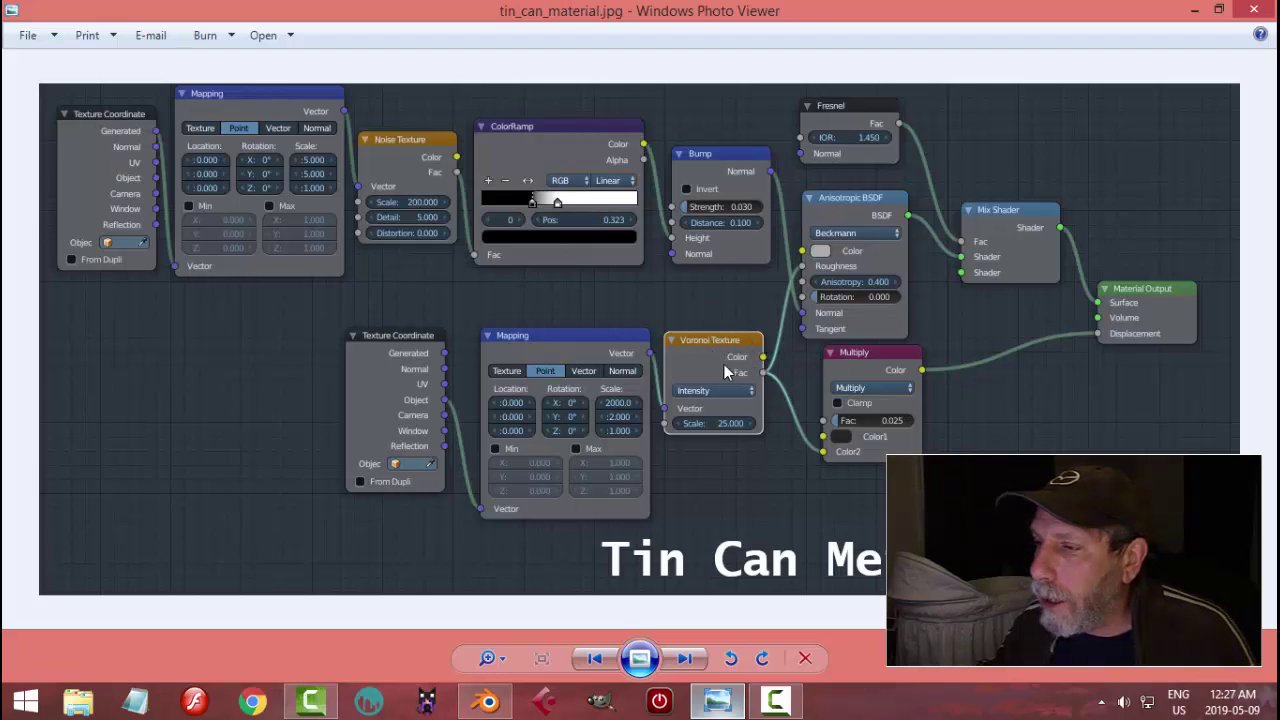
left_click(500, 700)
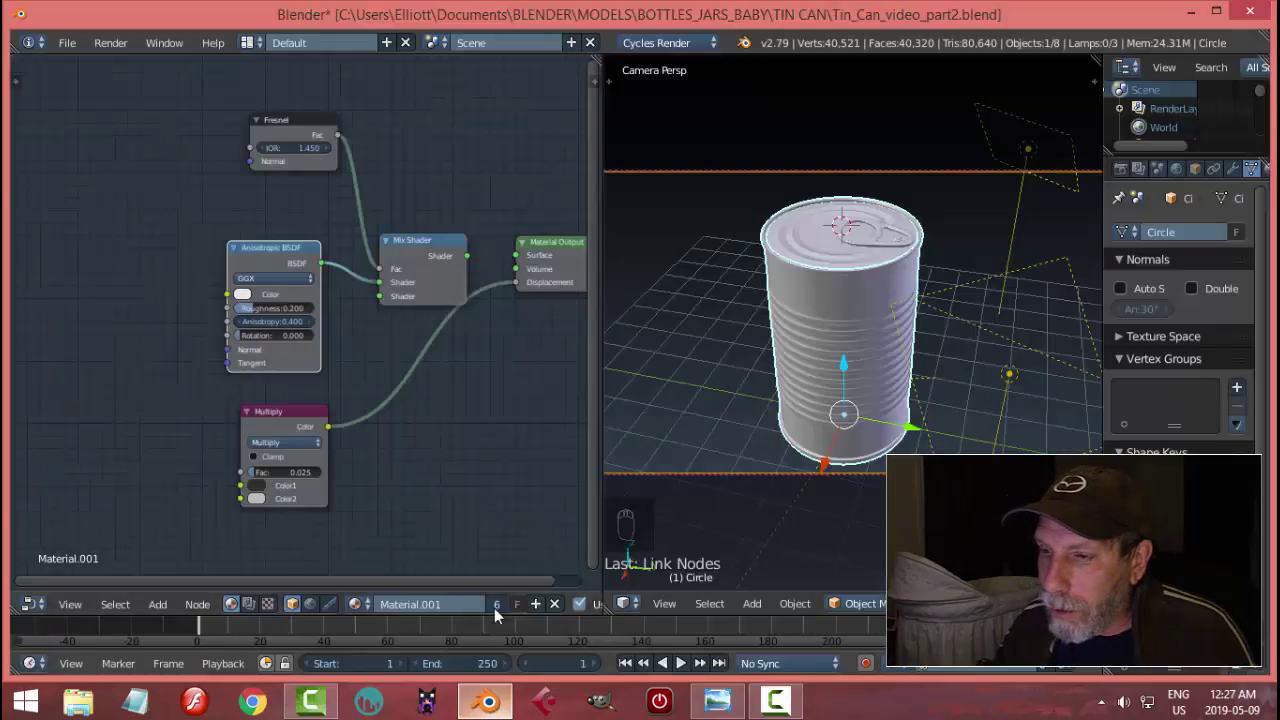
middle_click_drag(381, 424, 471, 401)
key("shift+a")
mouse_move(272, 406)
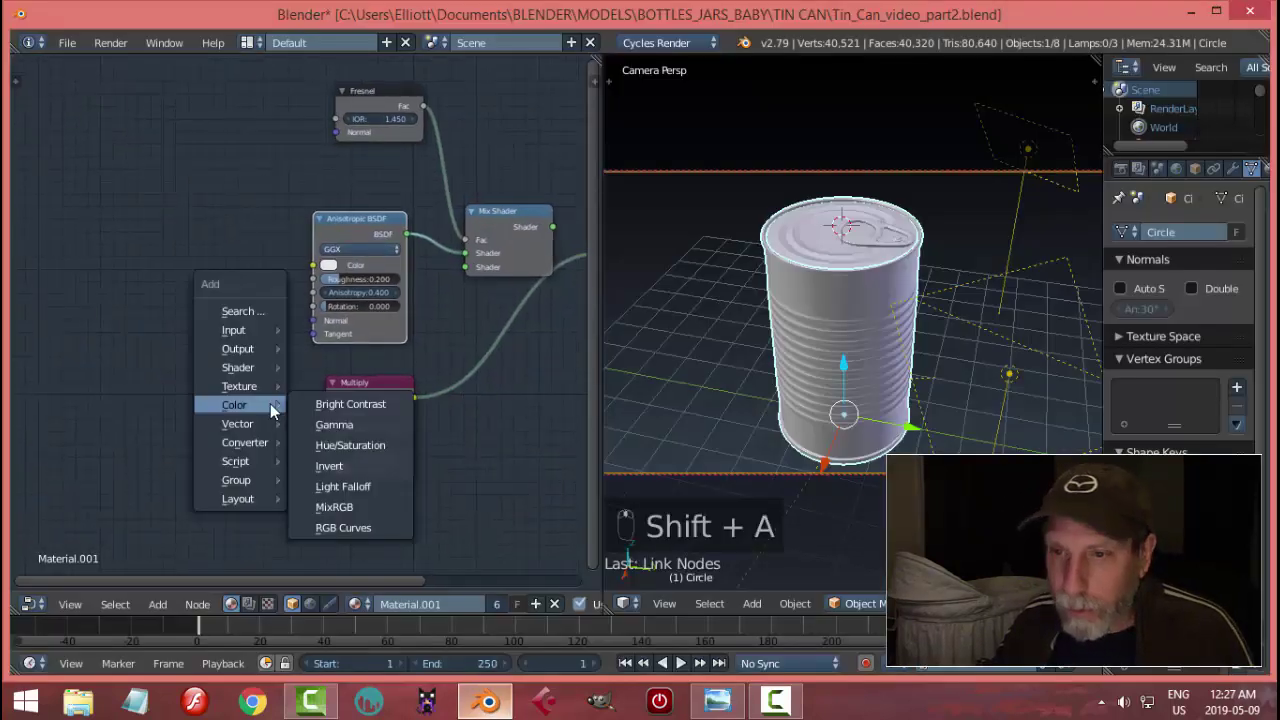
mouse_move(262, 385)
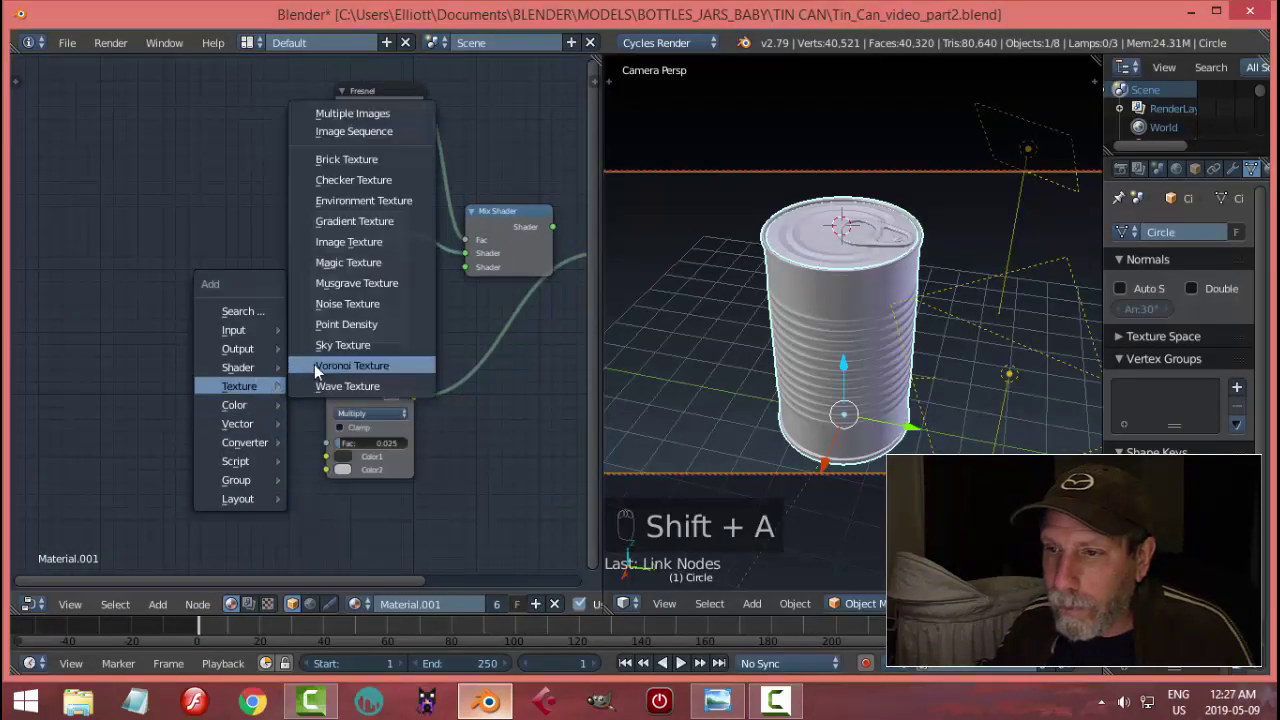
left_click(314, 364)
left_click(151, 364)
middle_click_drag(151, 364, 290, 366)
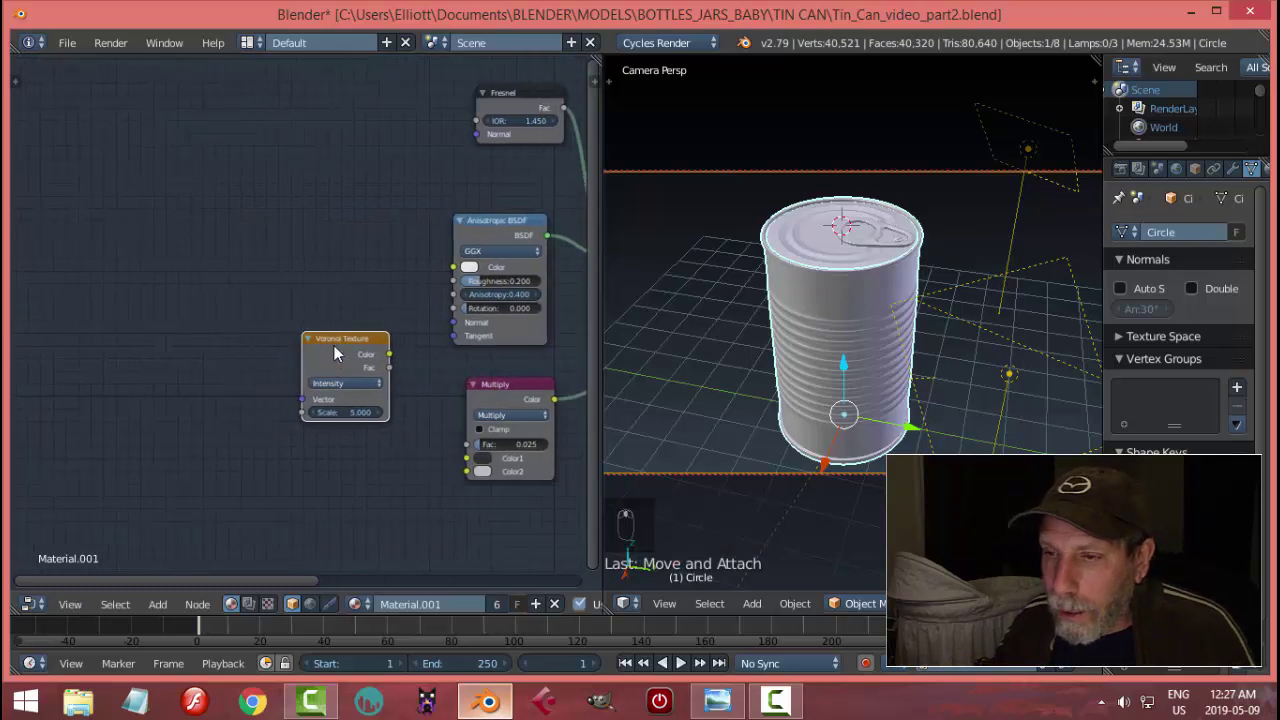
left_click_drag(336, 345, 290, 343)
middle_click_drag(290, 343, 317, 316)
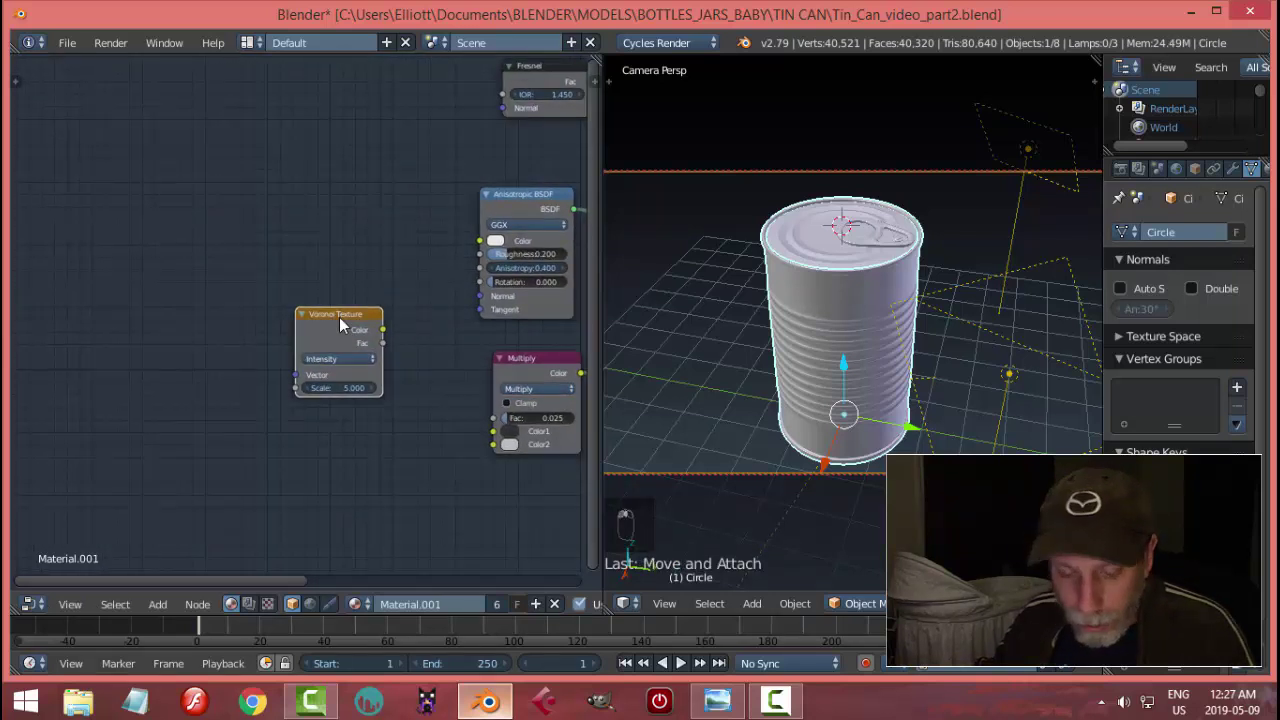
Add linked Texture Coordinate and Mapping nodes to the Voronoi Texture node with the Texture Setup command.
key("ctrl+t")
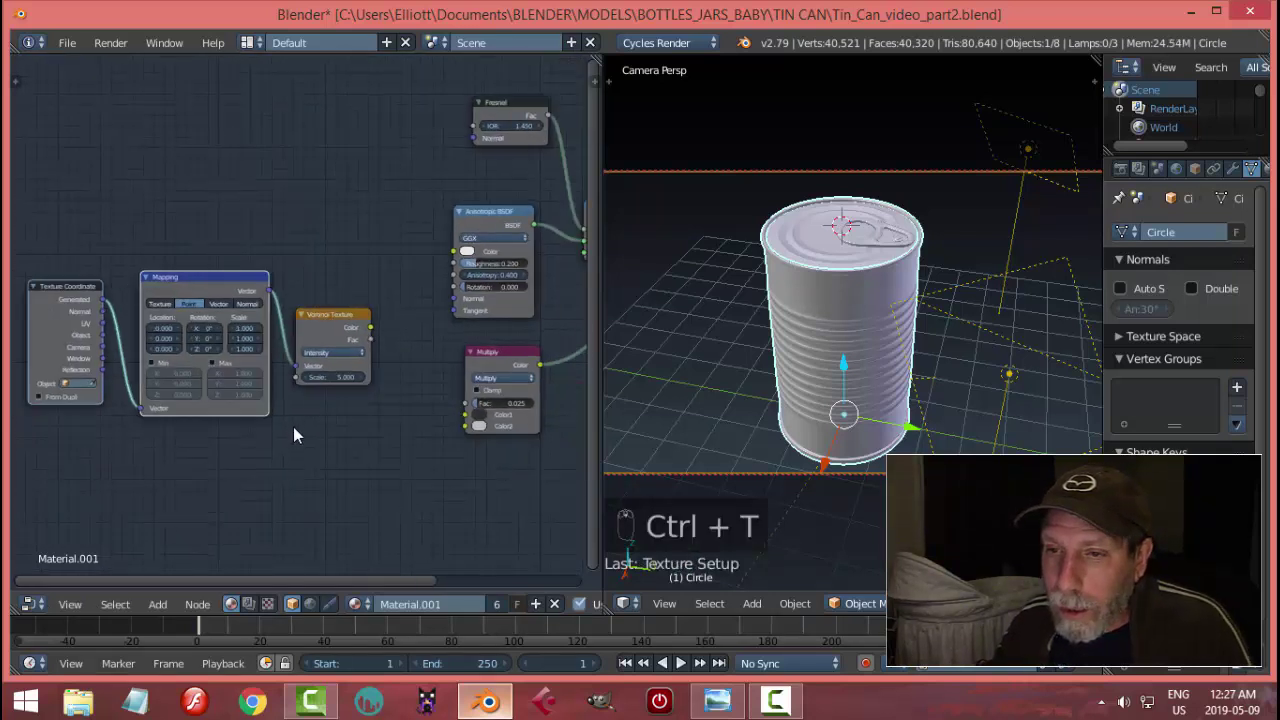
middle_click_drag(293, 427, 311, 420)
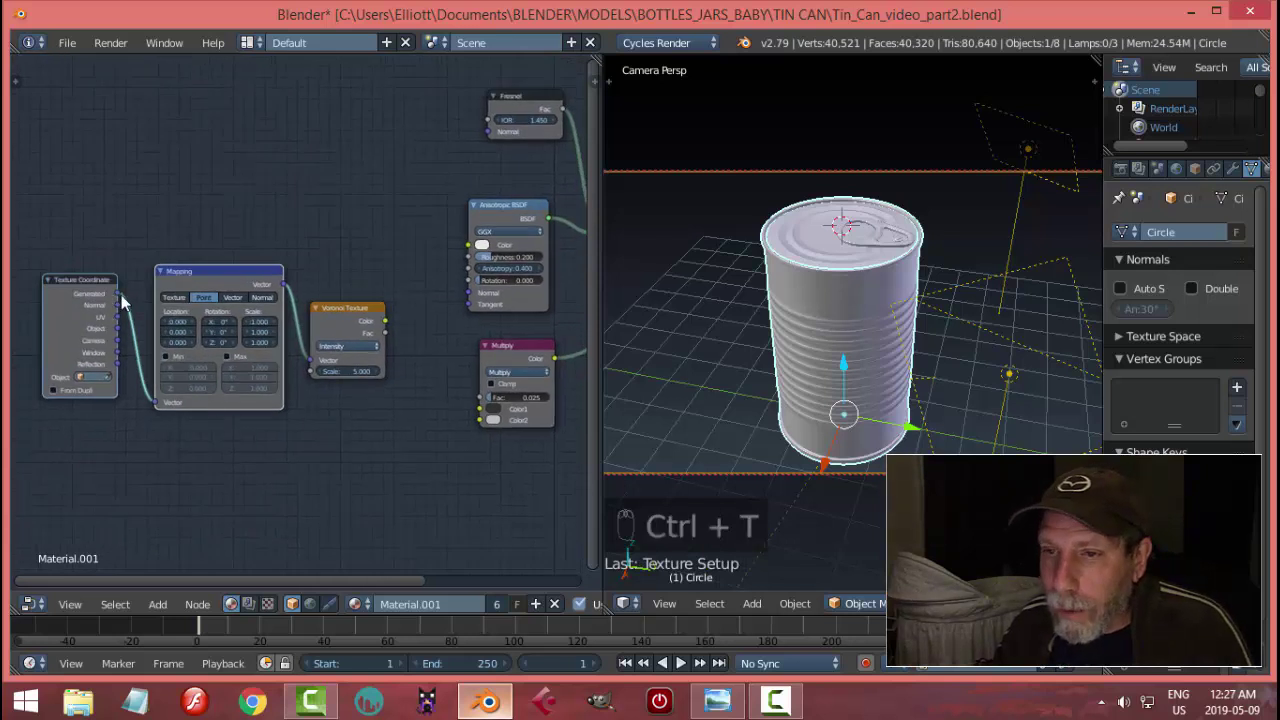
scroll(141, 351, "up", 1)
middle_click_drag(237, 446, 268, 422)
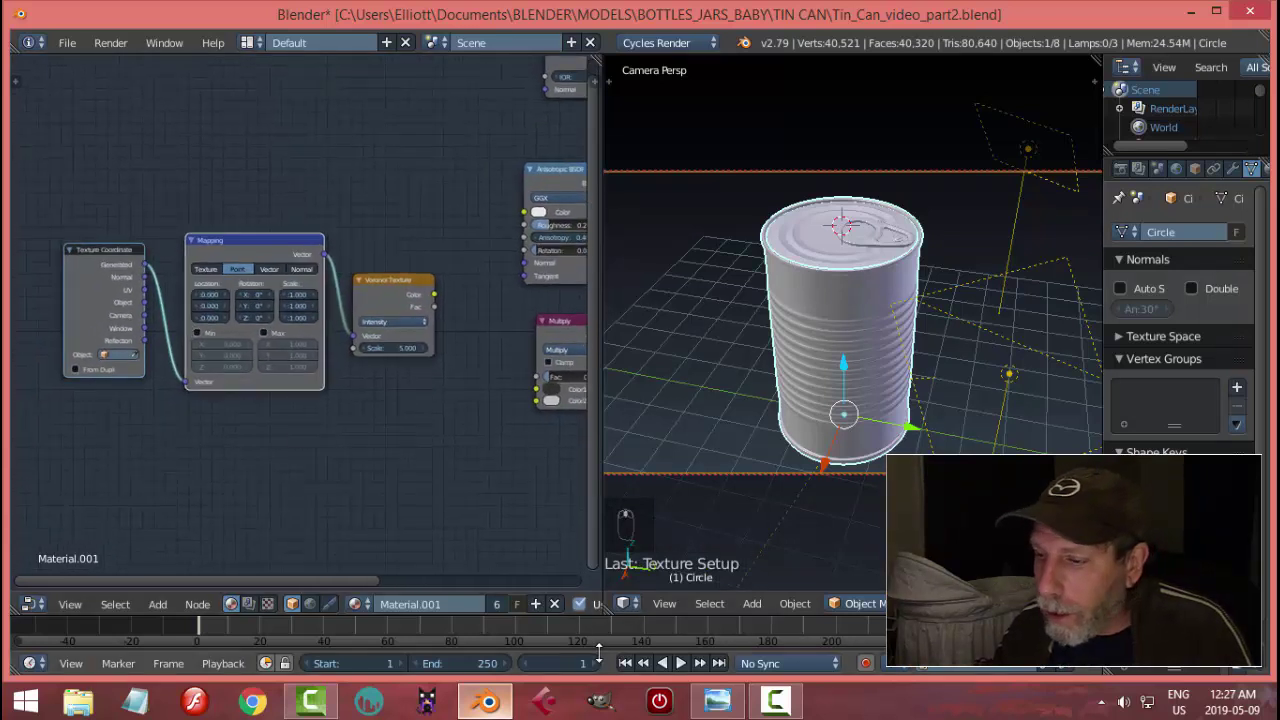
Replace the Generated link into the Mapping node with one from the Texture Coordinate's Object output, as in the reference image.
left_click(706, 709)
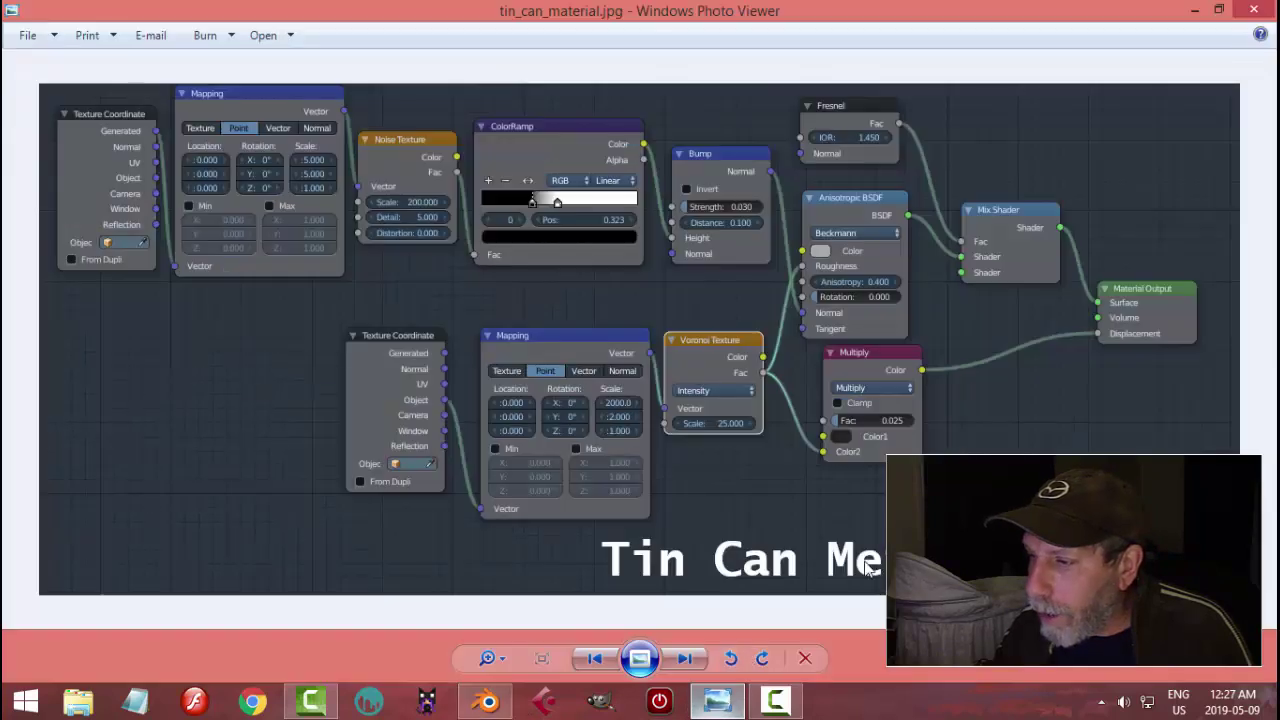
left_click(488, 700)
right_click_drag(166, 337, 144, 318, "ctrl")
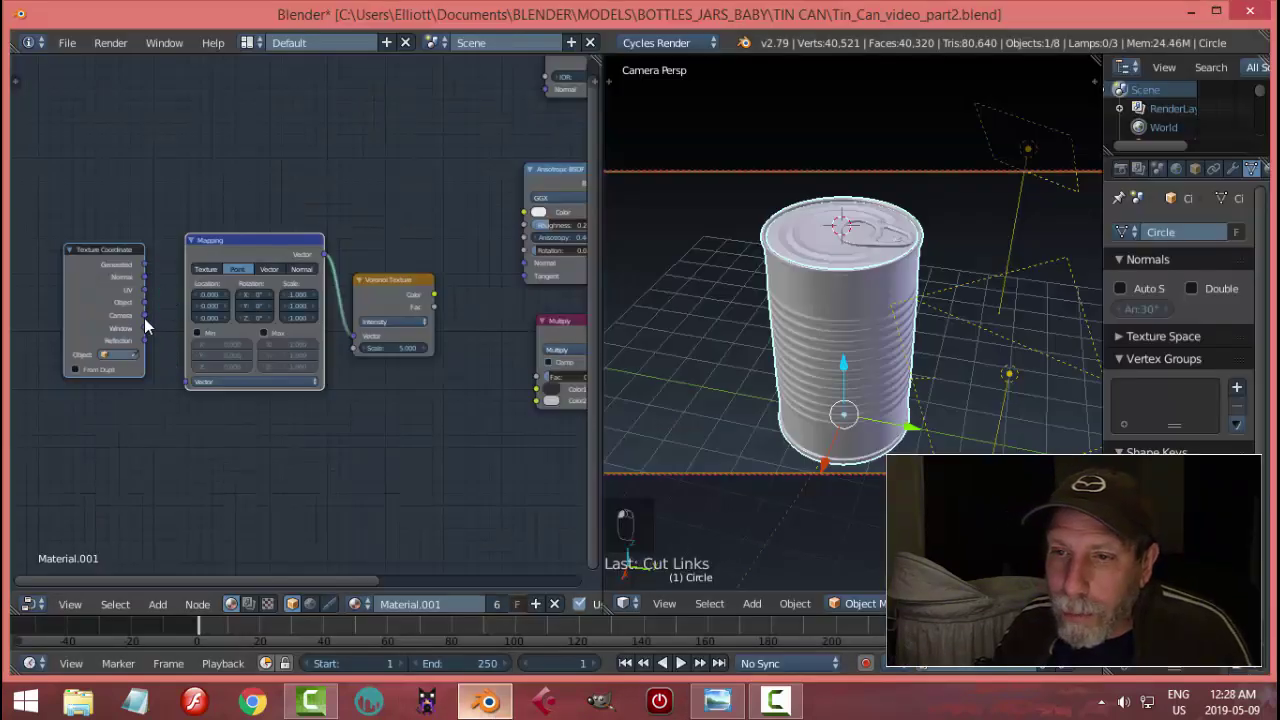
scroll(144, 318, "up", 1)
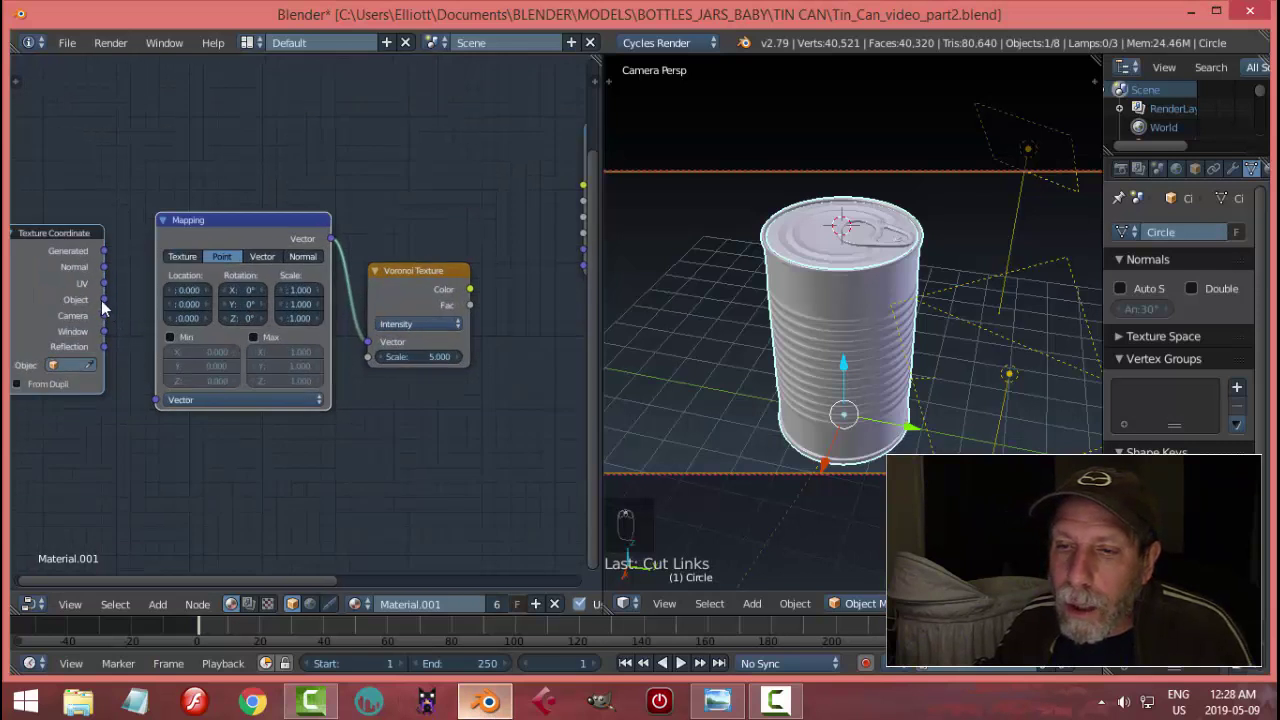
left_click_drag(106, 300, 156, 400)
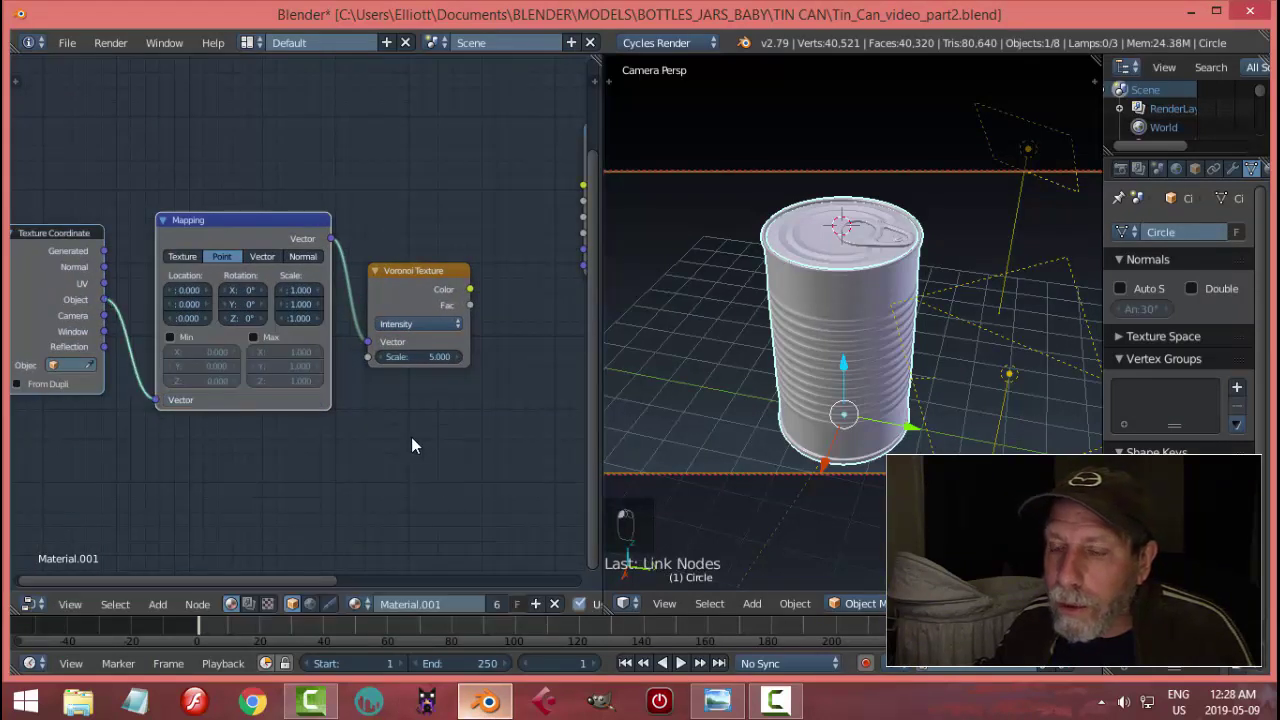
Check the reference image for the Voronoi Texture settings, then set that node's Scale to 25.
scroll(439, 469, "down", 2)
middle_click_drag(483, 443, 357, 451)
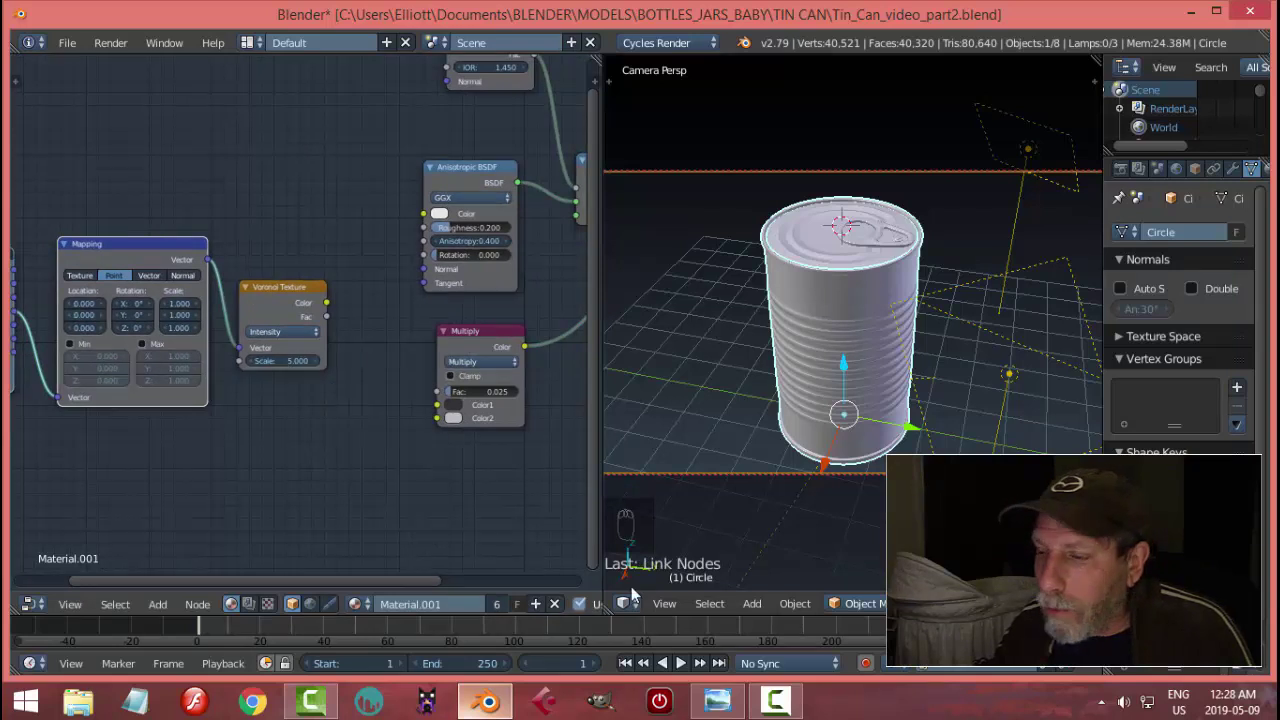
left_click(716, 700)
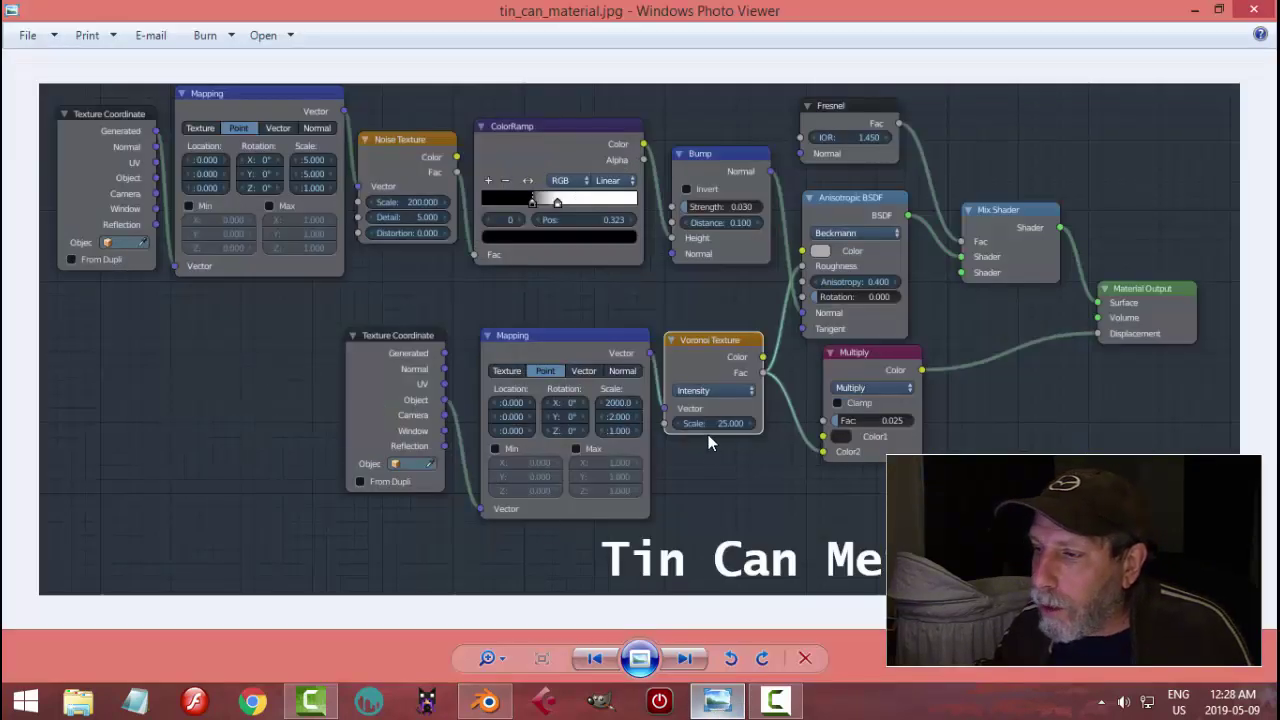
left_click(488, 700)
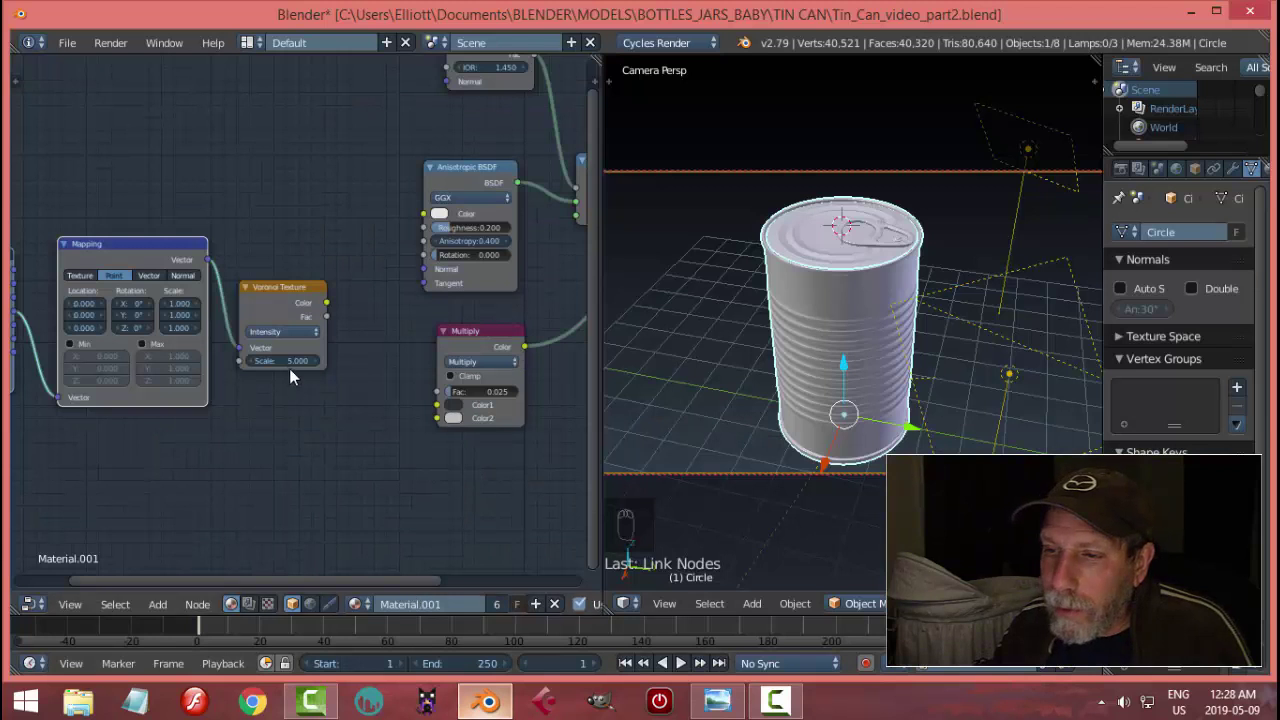
type("25")
key("Return")
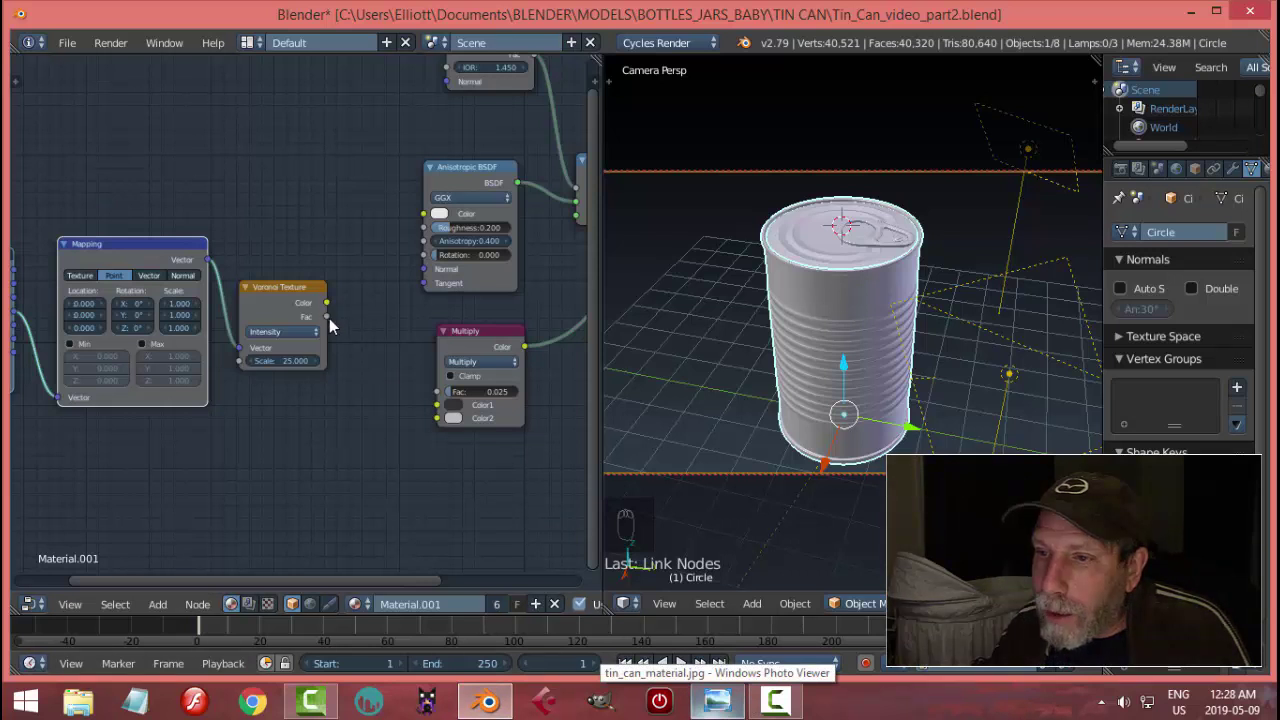
Link the Voronoi Texture's Fac output to the Anisotropic BSDF's Roughness and the Multiply node's Color2, as in the reference image.
left_click_drag(328, 318, 427, 230)
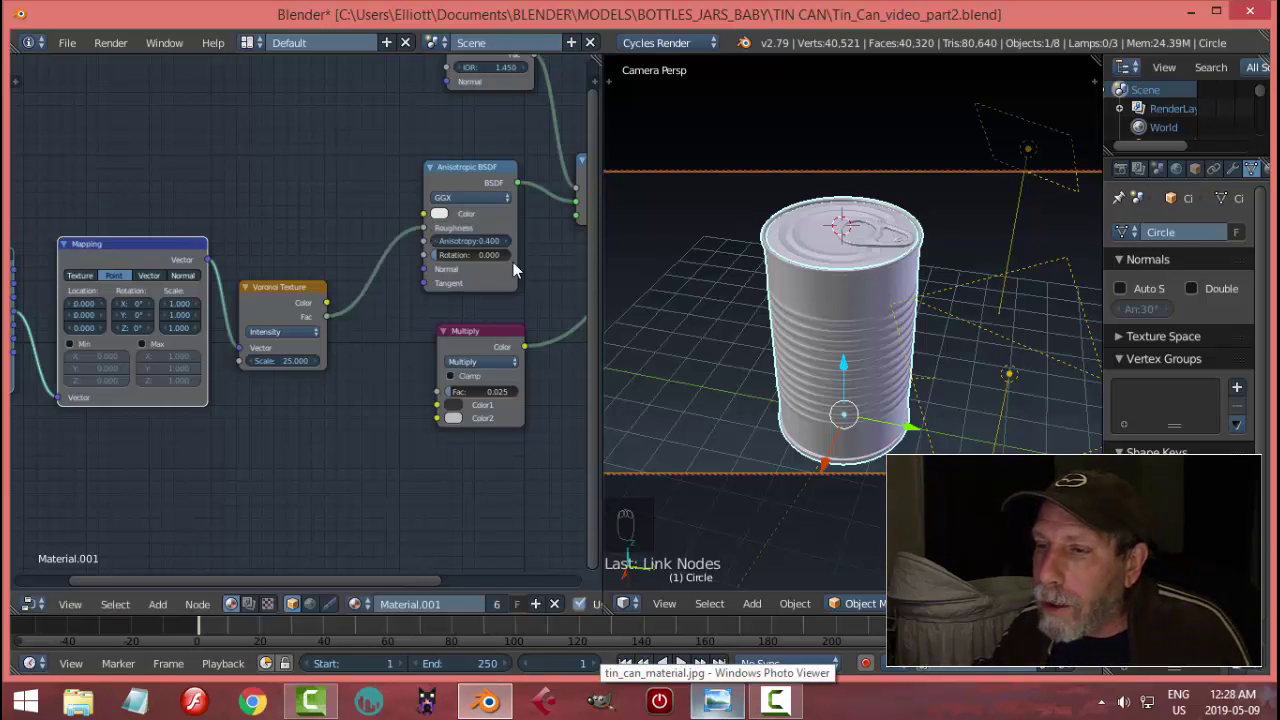
left_click(717, 701)
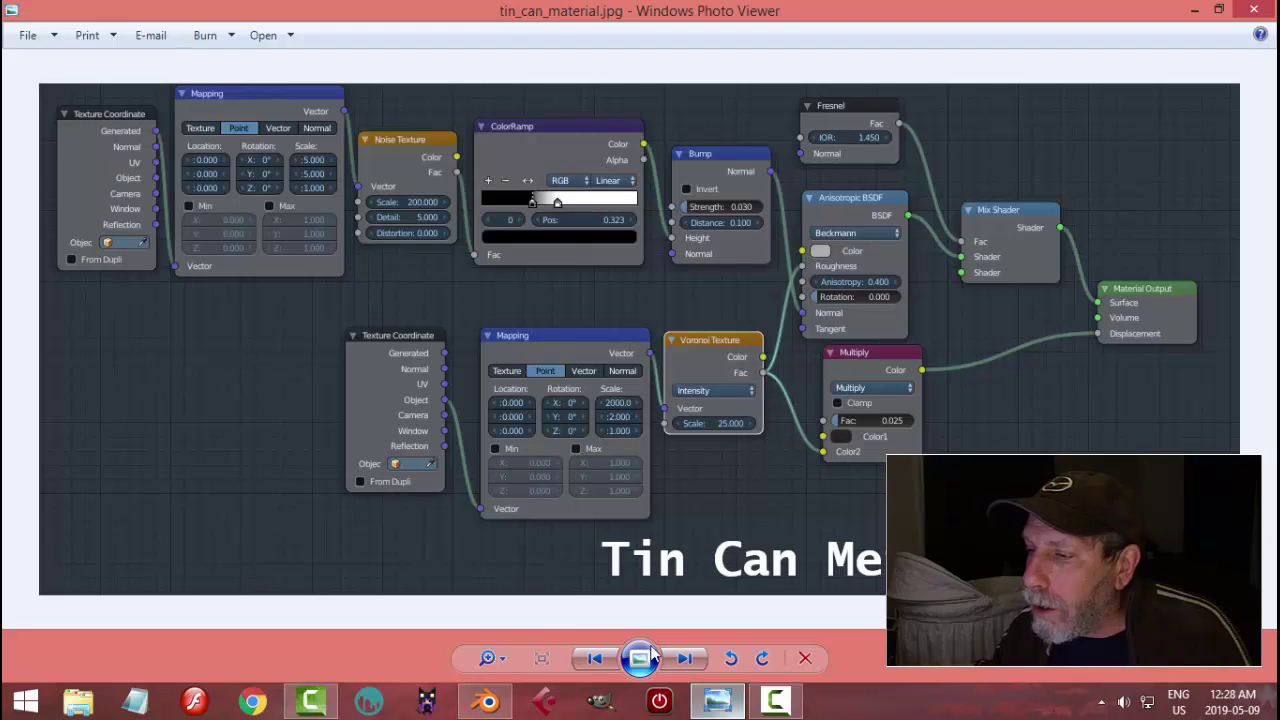
left_click(487, 701)
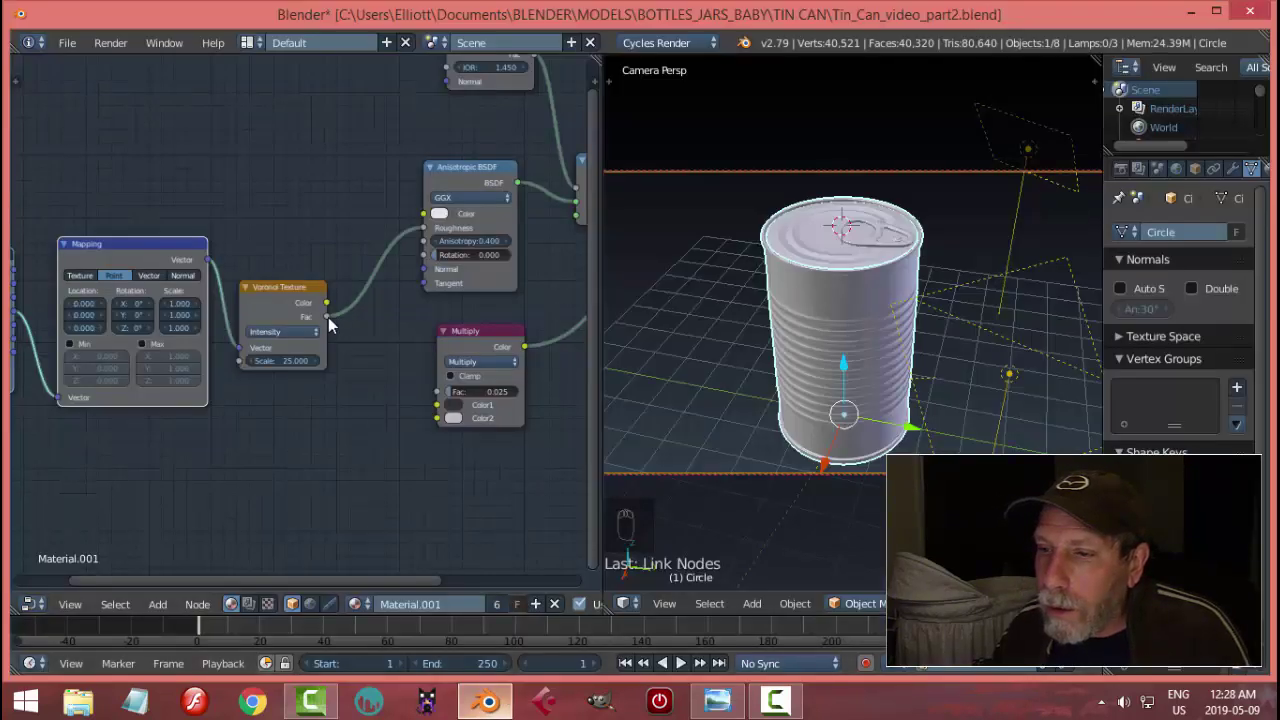
left_click_drag(327, 316, 437, 418)
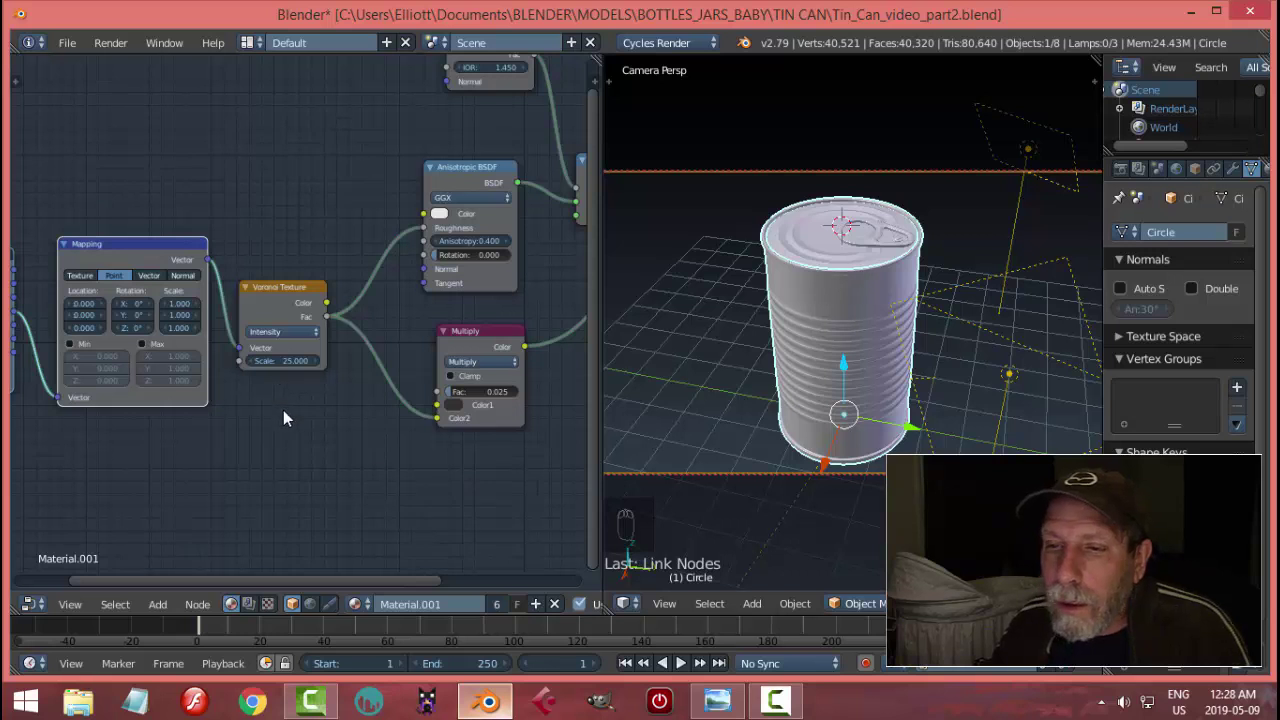
Link the Mix Shader's output to the Material Output's Surface and shift the Material Output node slightly away.
middle_click_drag(316, 487, 207, 485)
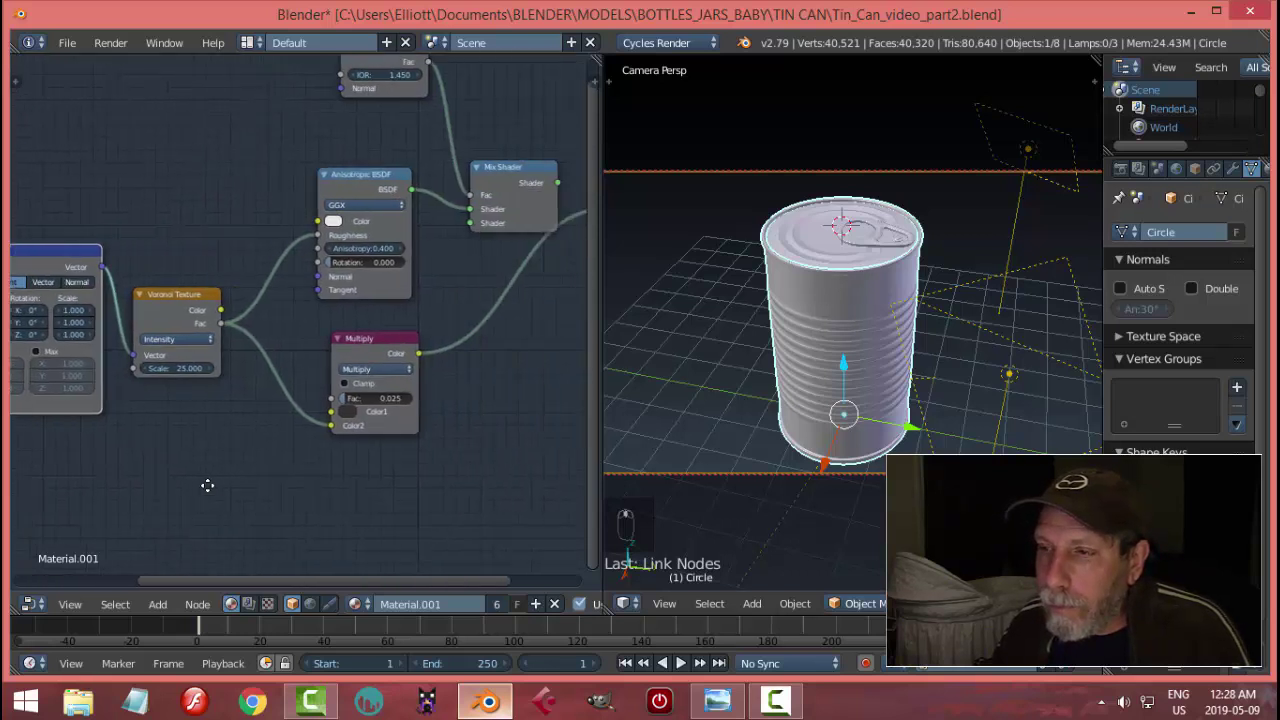
middle_click_drag(461, 436, 360, 441)
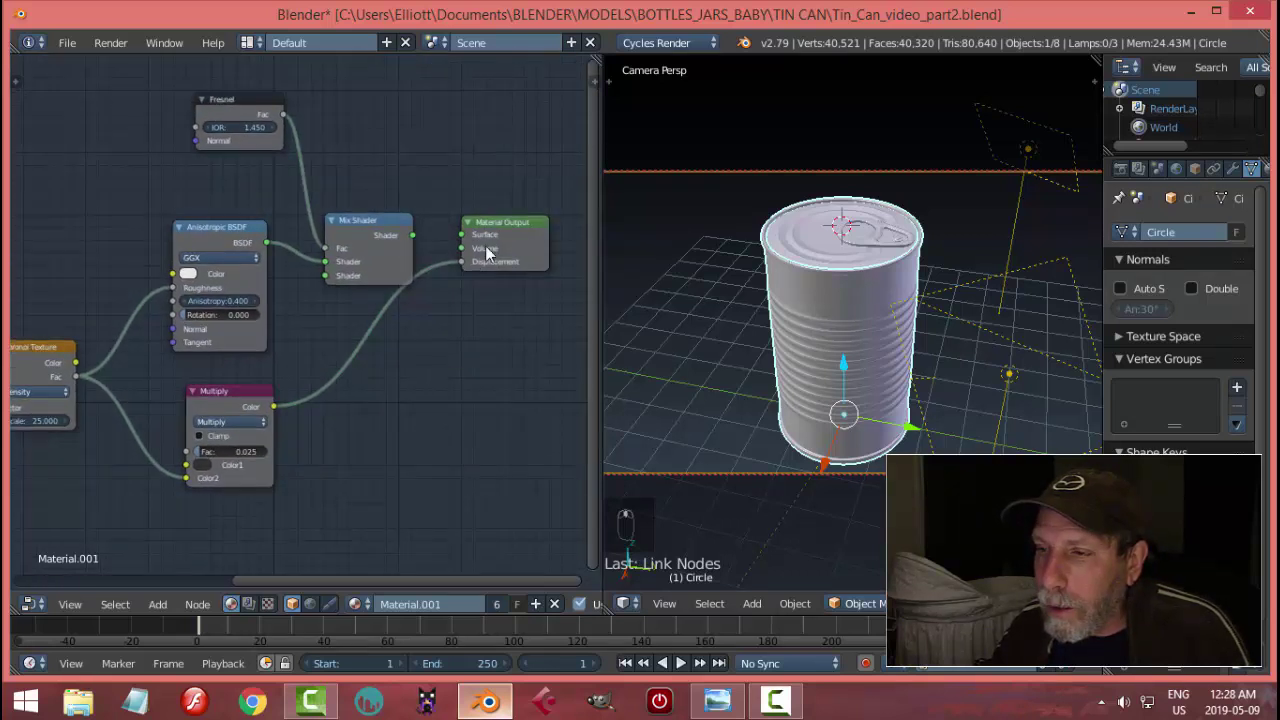
left_click_drag(414, 236, 461, 234)
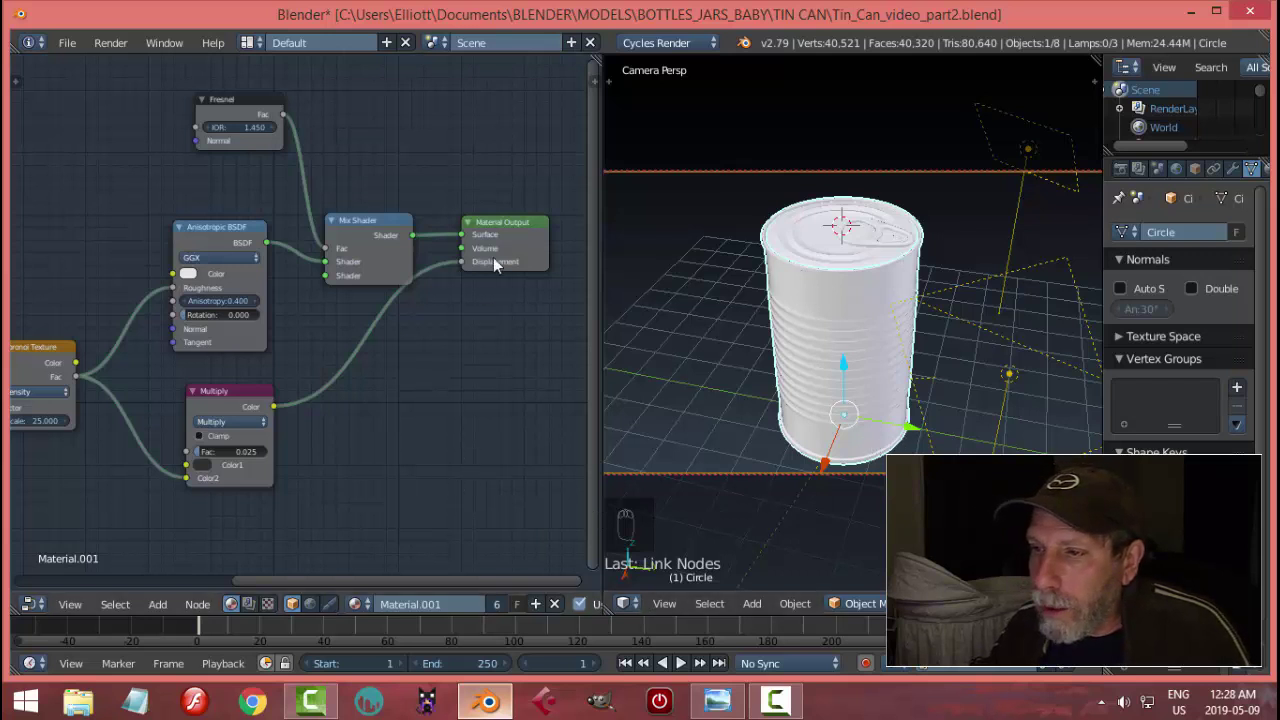
left_click_drag(493, 234, 507, 251)
scroll(476, 420, "down", 2)
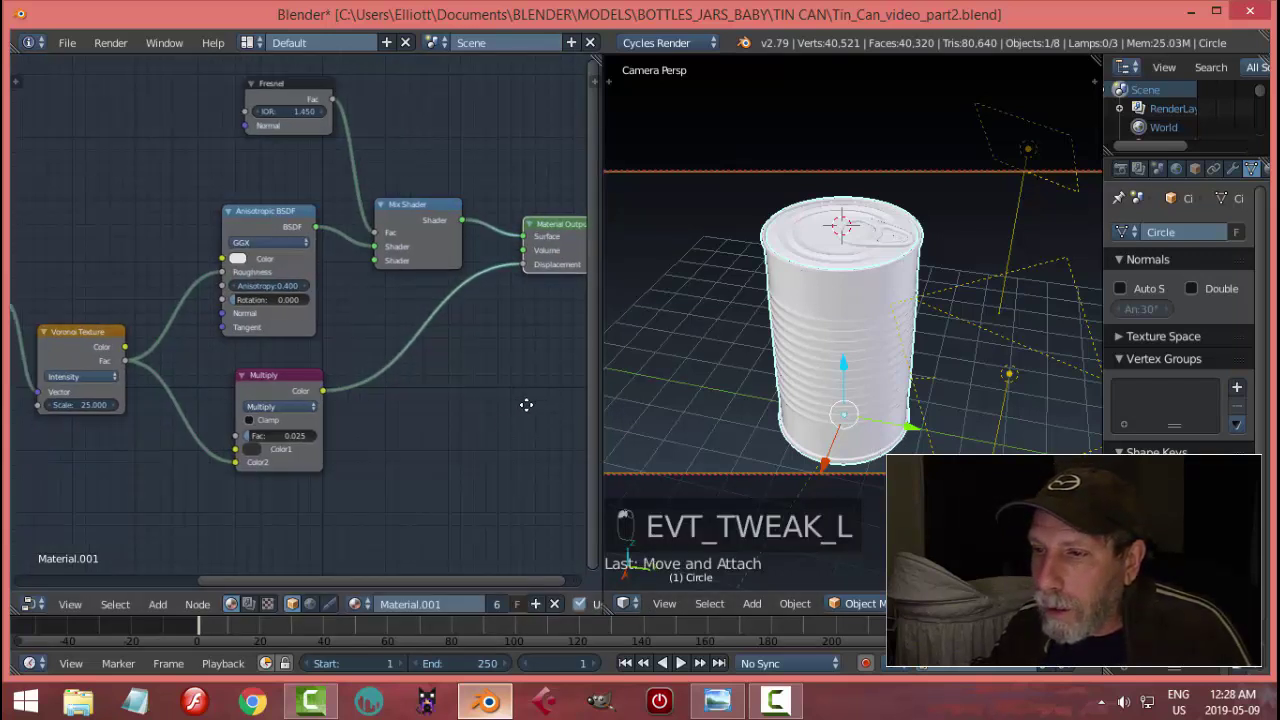
Preview the can's material in rendered shading, then return to solid shading.
scroll(480, 424, "up", 2)
middle_click_drag(514, 424, 297, 437)
scroll(330, 430, "up", 1)
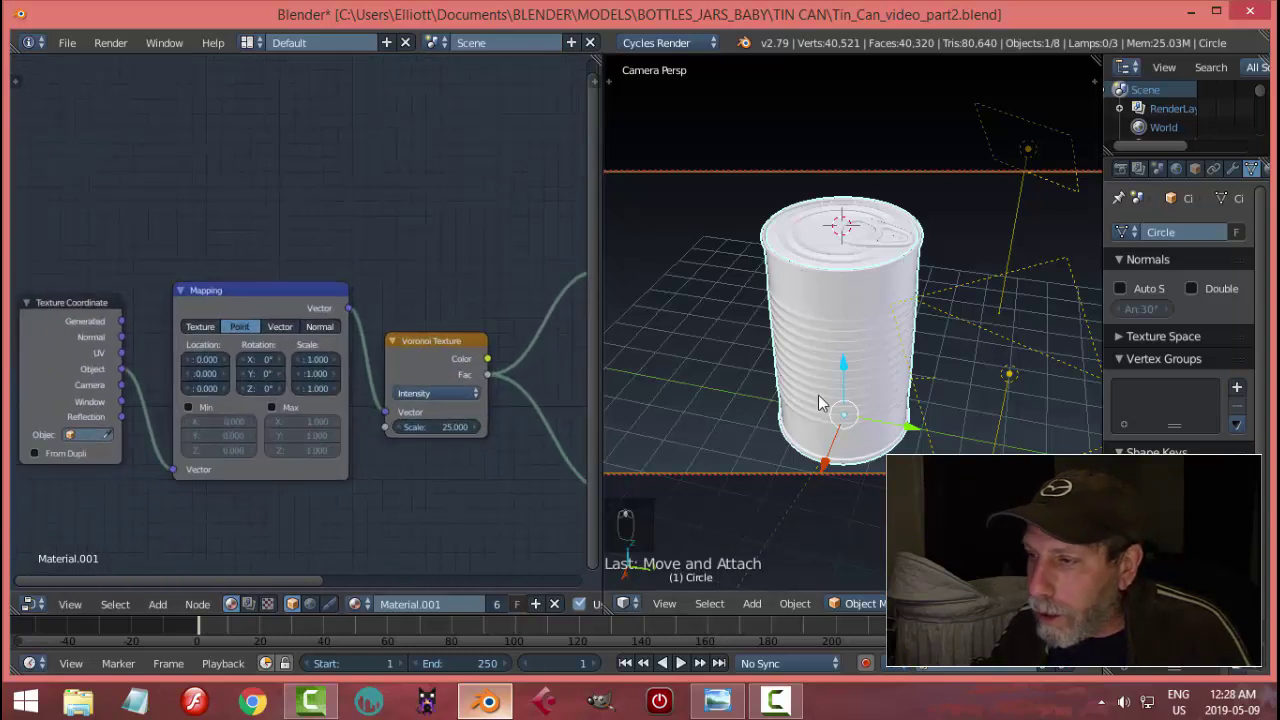
key("shift+z")
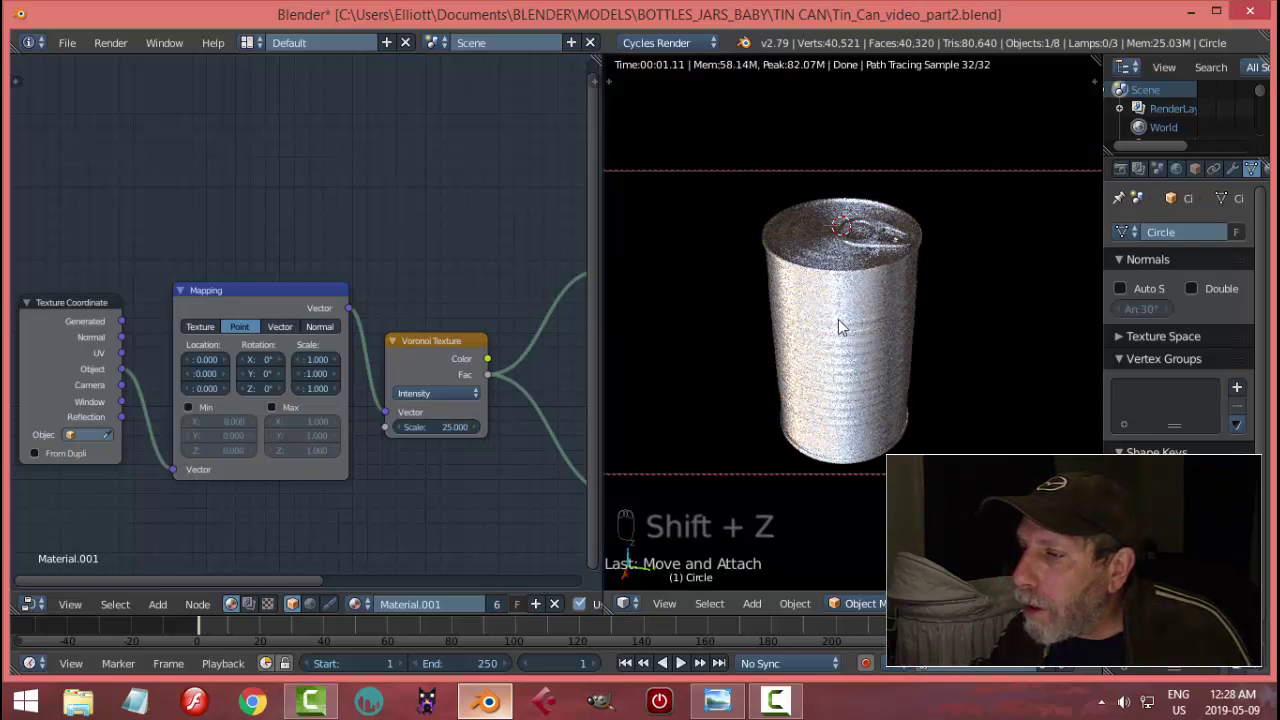
key("shift+z")
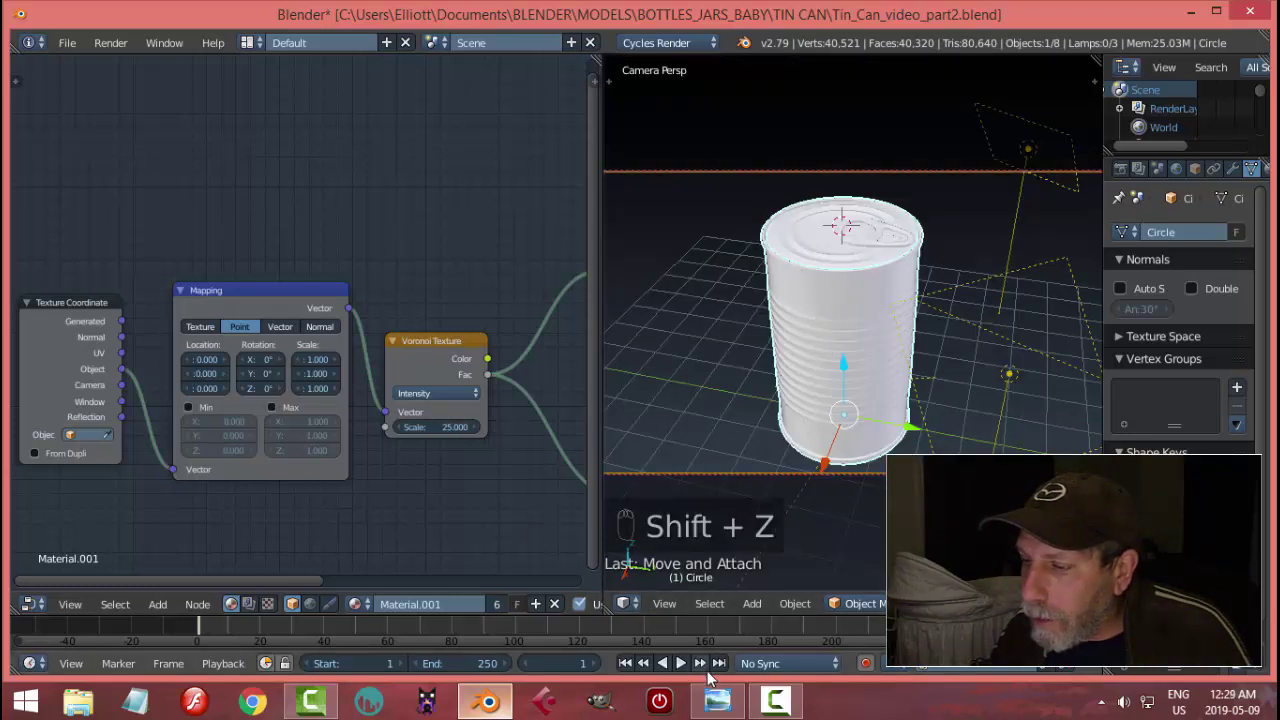
Set the Mapping node's Scale to X 2000 and Y 2, matching the reference image, and save the file.
left_click(718, 703)
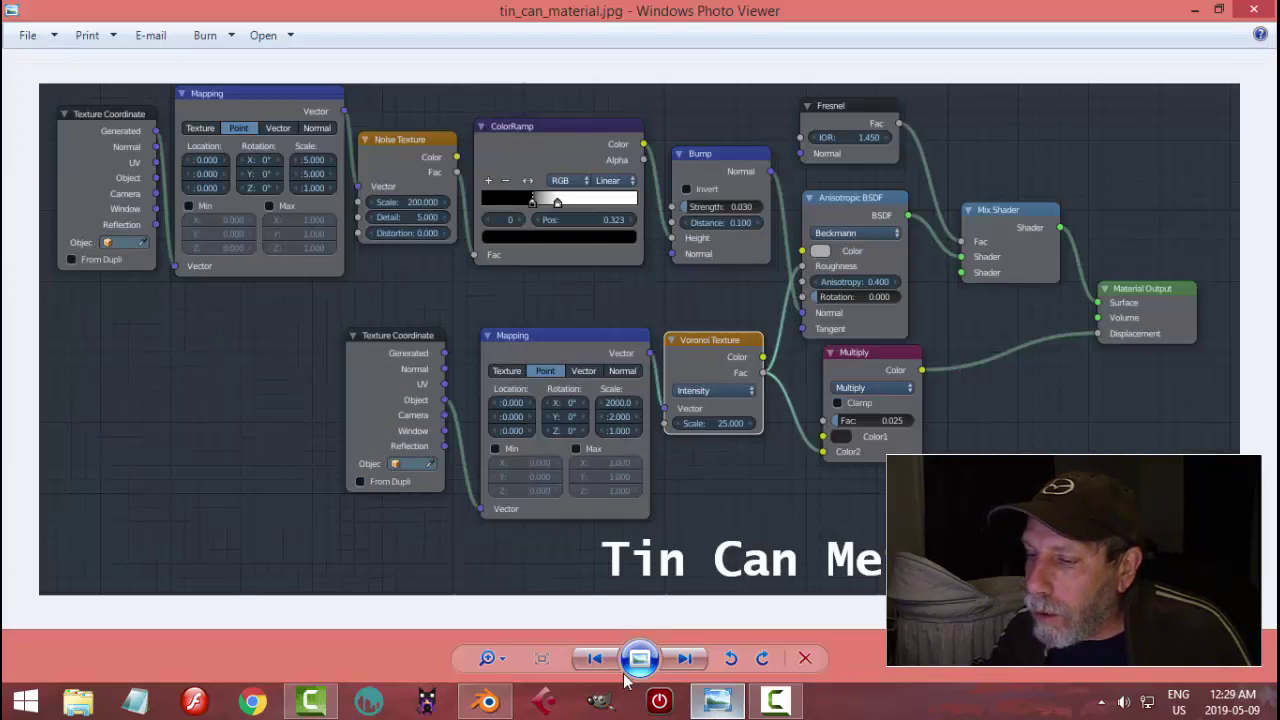
left_click(488, 703)
left_click(317, 362)
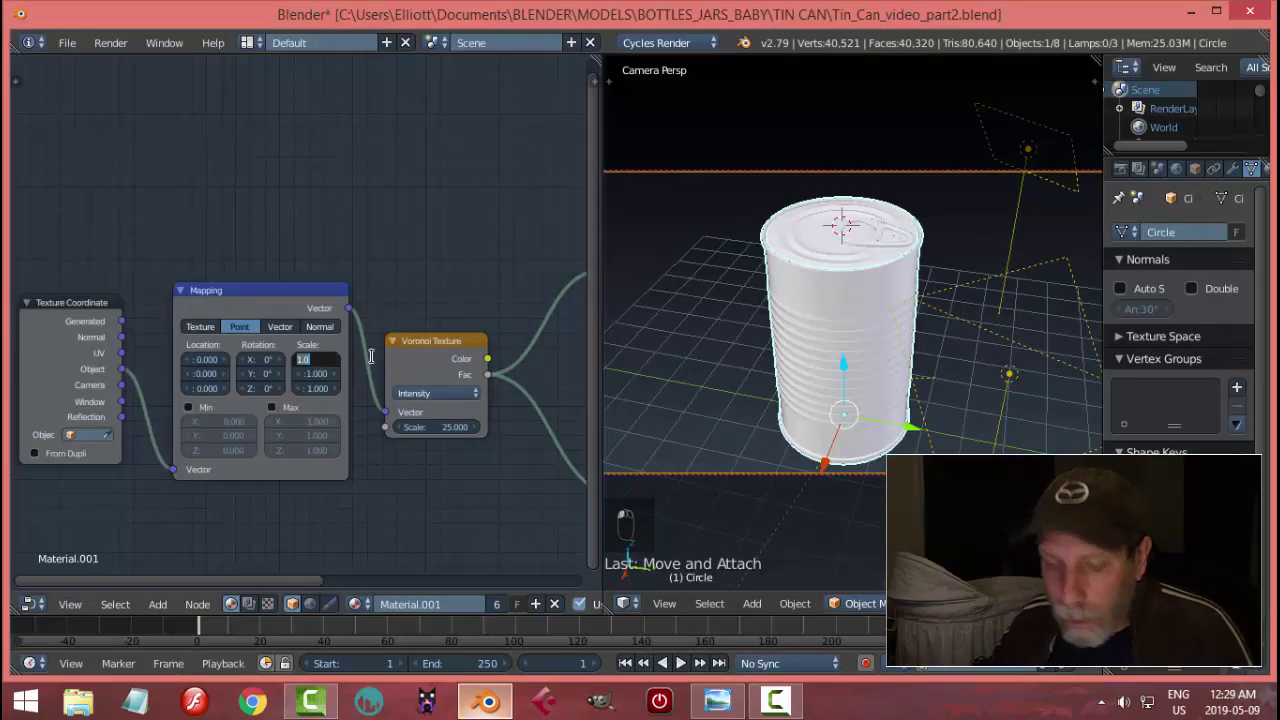
type("2000")
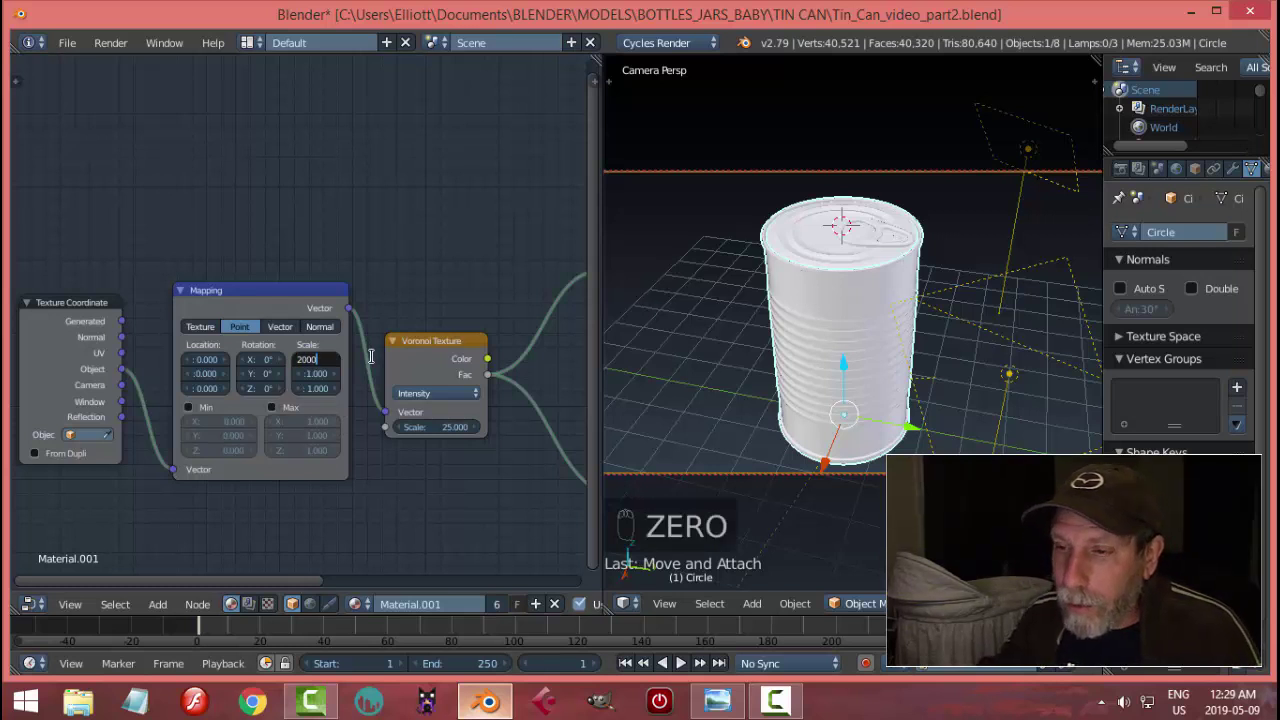
left_click_drag(318, 373, 343, 387)
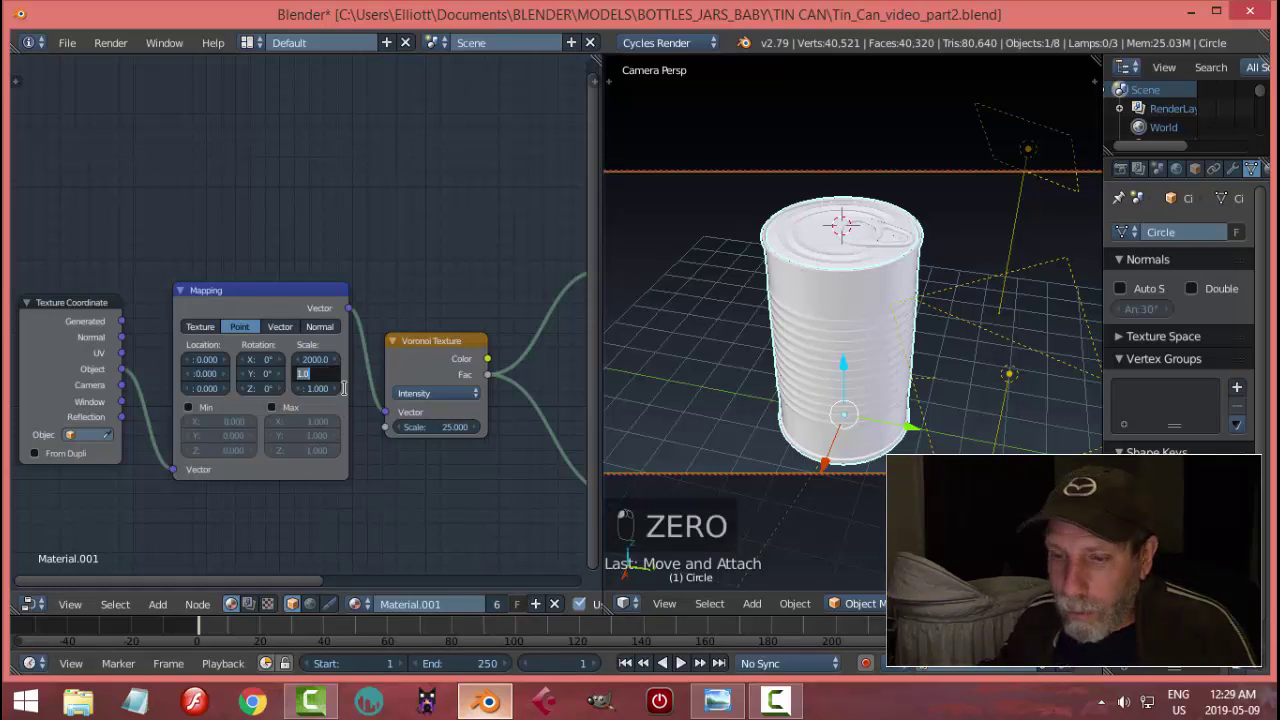
key("ctrl+s")
left_click(401, 495)
scroll(440, 502, "down", 1)
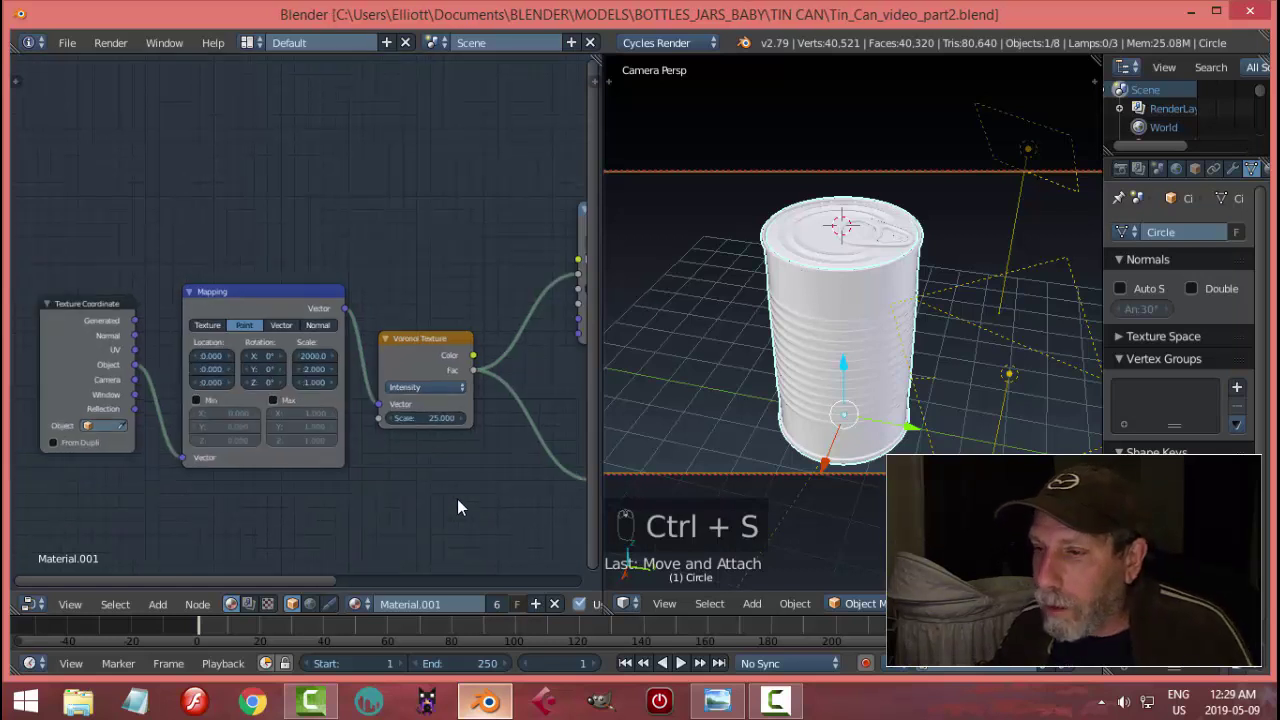
Add a Bump node in the empty area above the Voronoi Texture node.
middle_click_drag(457, 508, 400, 395)
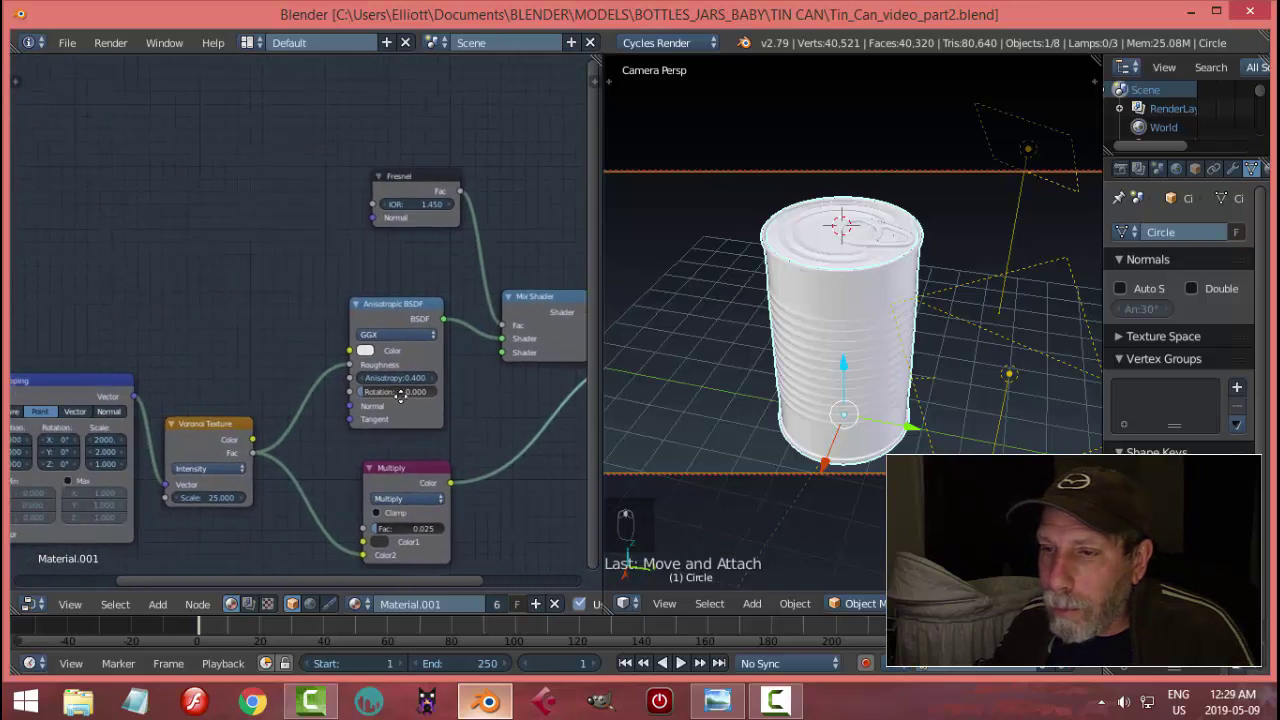
key("shift+a")
mouse_move(214, 257)
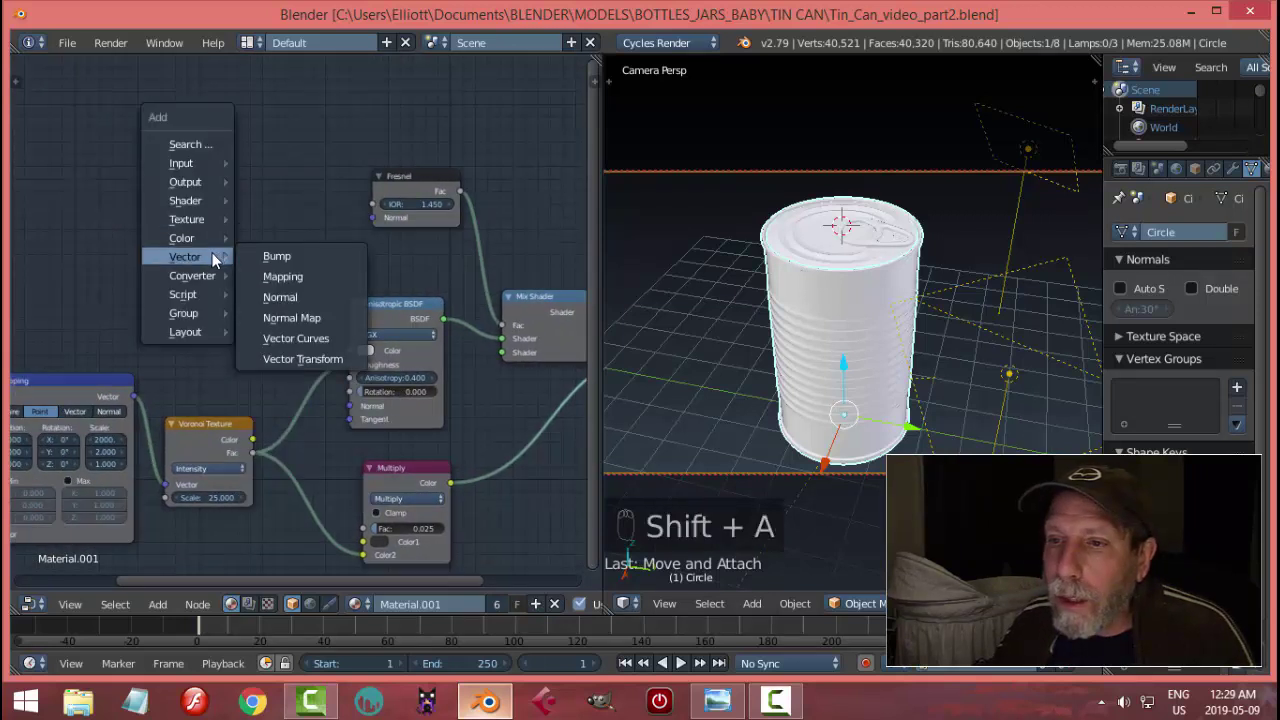
left_click(276, 256)
left_click(152, 262)
middle_click_drag(152, 262, 283, 258)
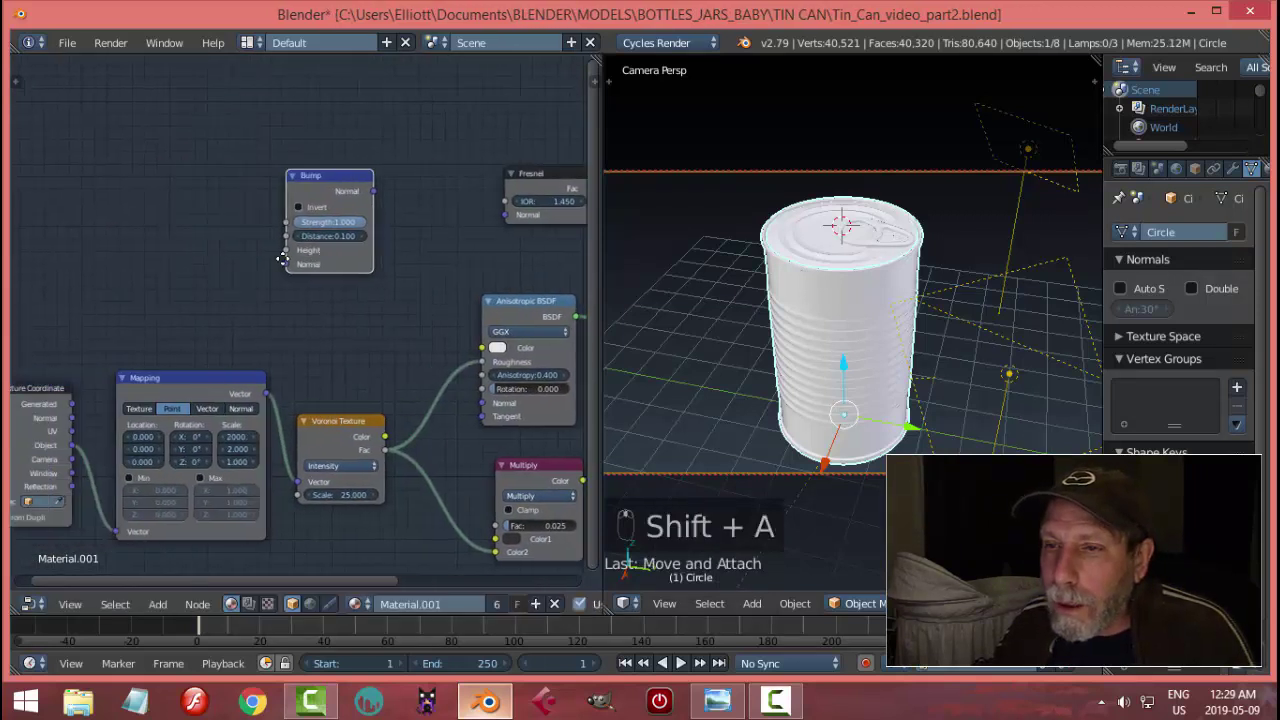
Add an RGB Curves node before the Bump node and attach texture and mapping nodes to it with the Texture Setup command.
key("shift+a")
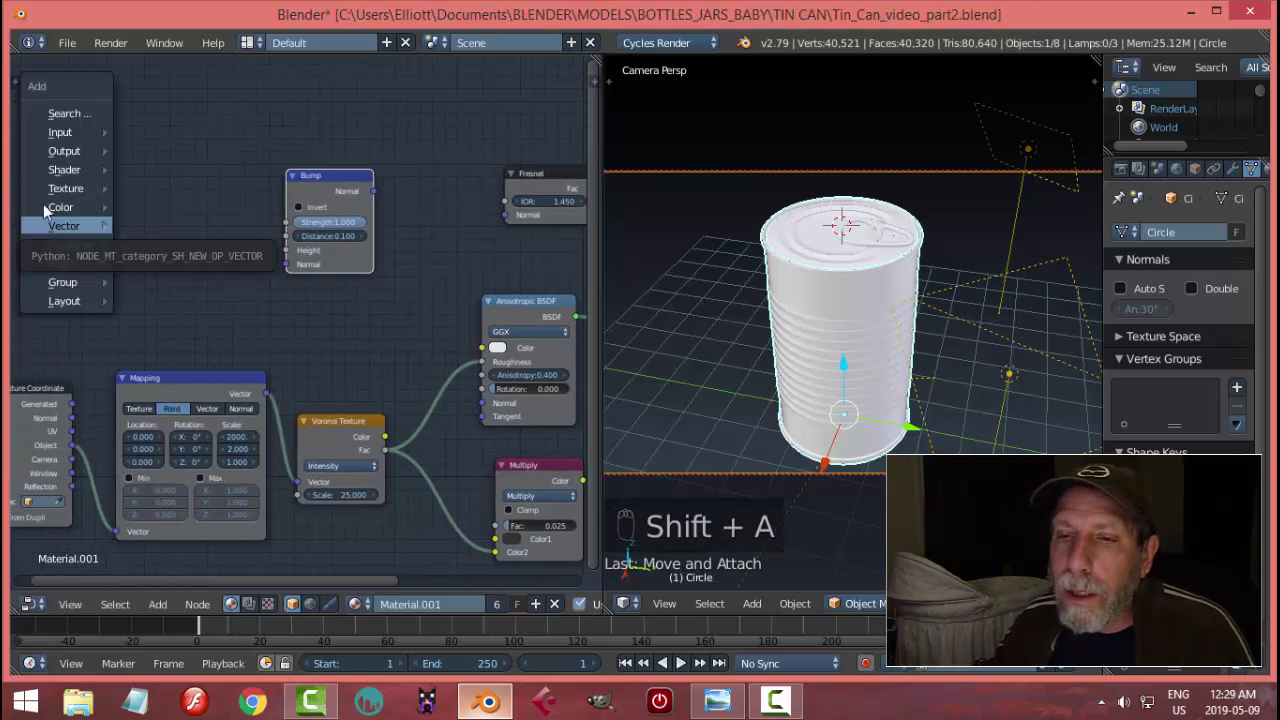
mouse_move(64, 206)
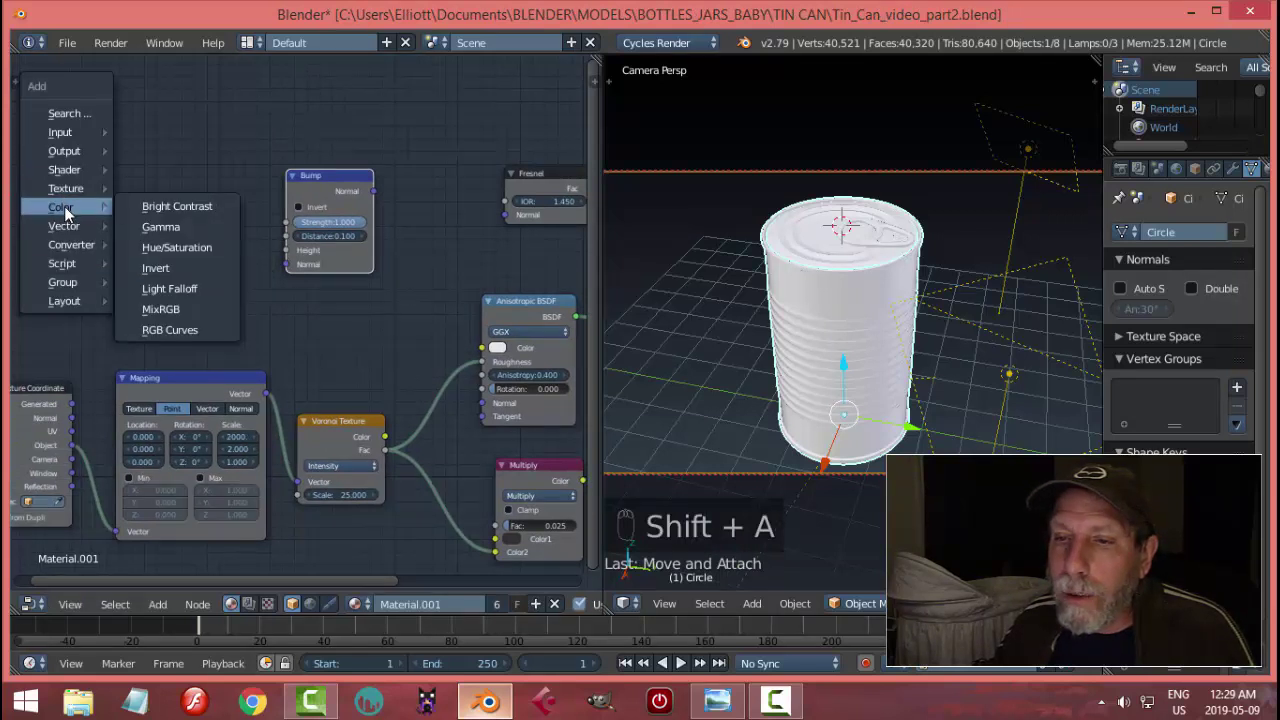
left_click(170, 330)
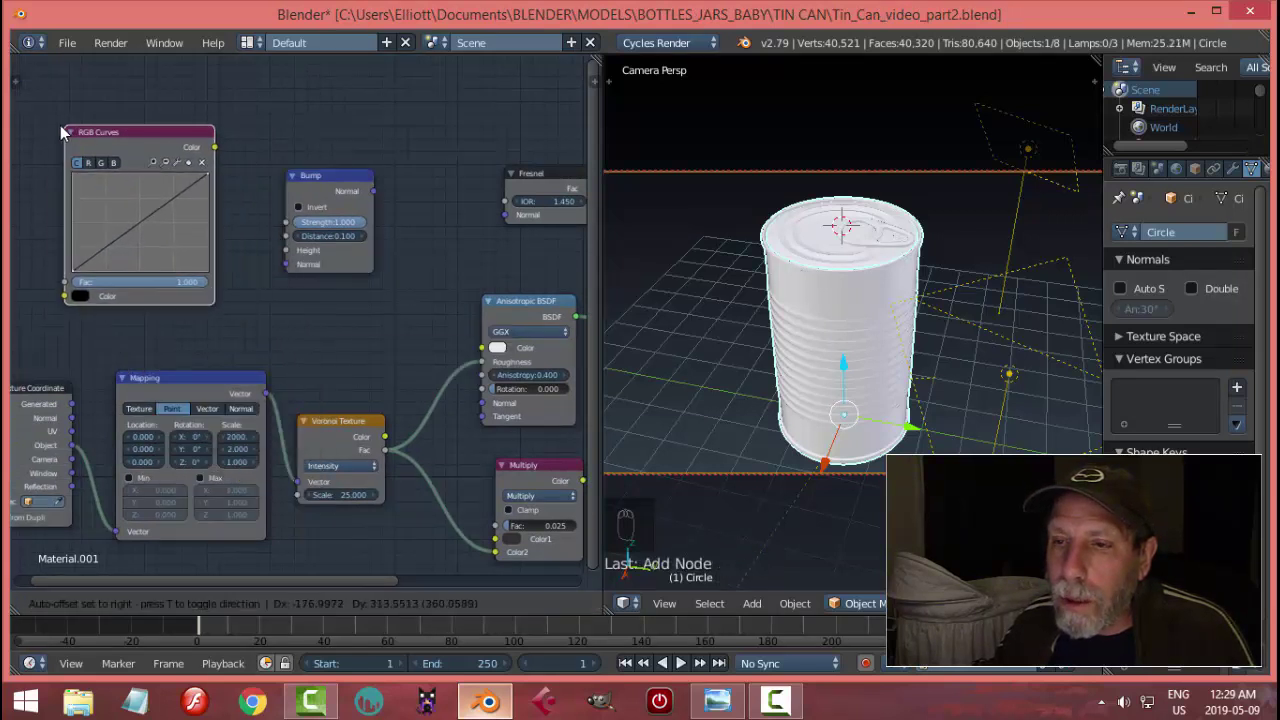
left_click(60, 125)
scroll(286, 214, "down", 1)
middle_click_drag(286, 214, 291, 259)
left_click(355, 168)
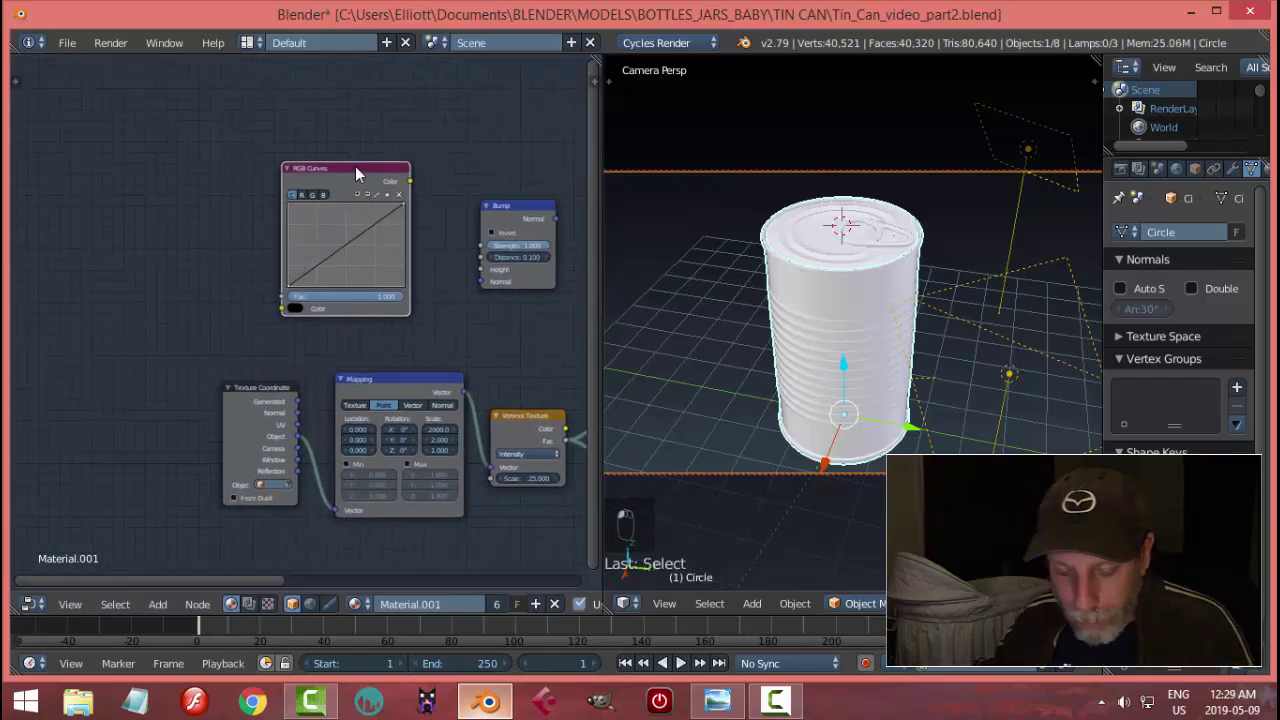
key("ctrl+t")
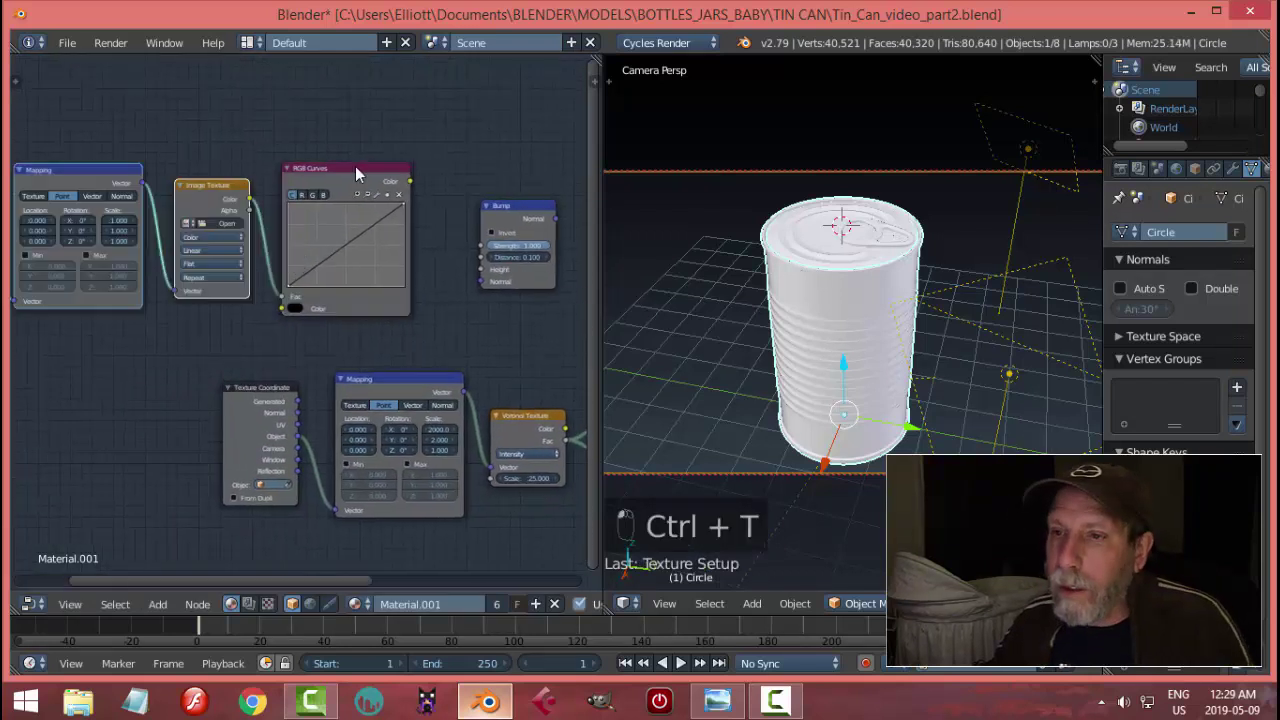
Compare the node chain with the reference image and delete the RGB Curves node.
left_click(720, 700)
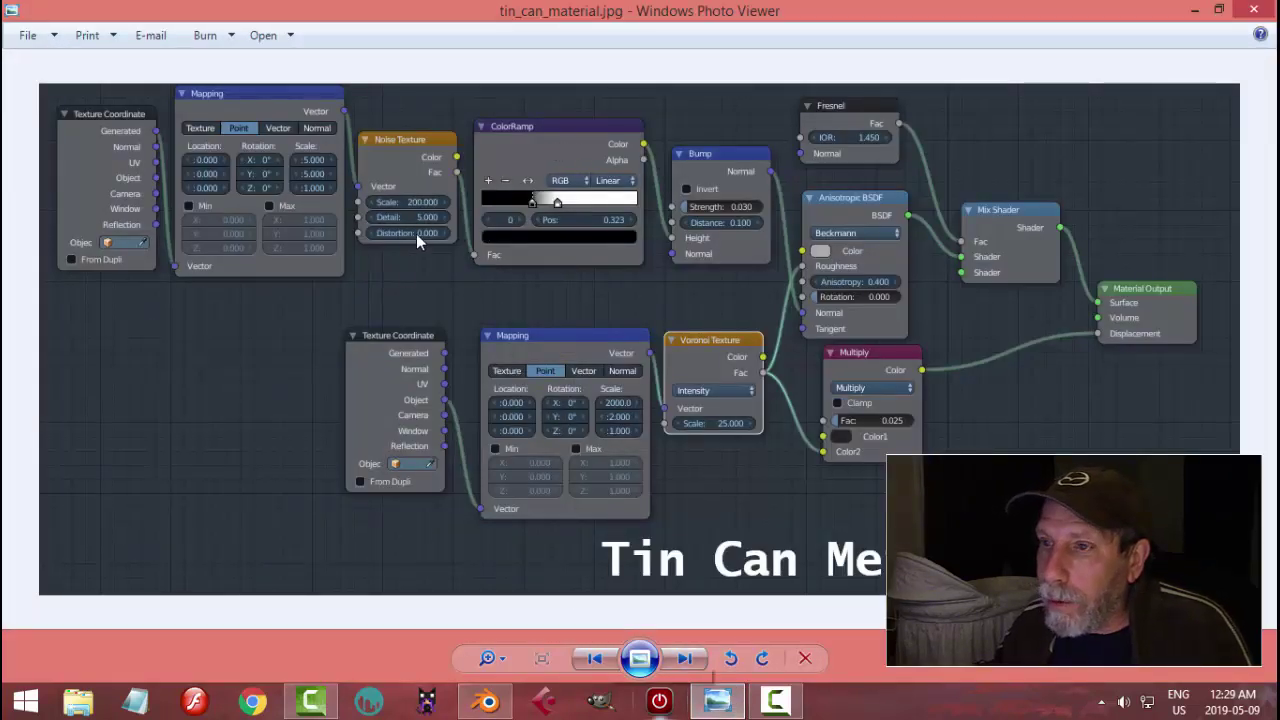
left_click(487, 702)
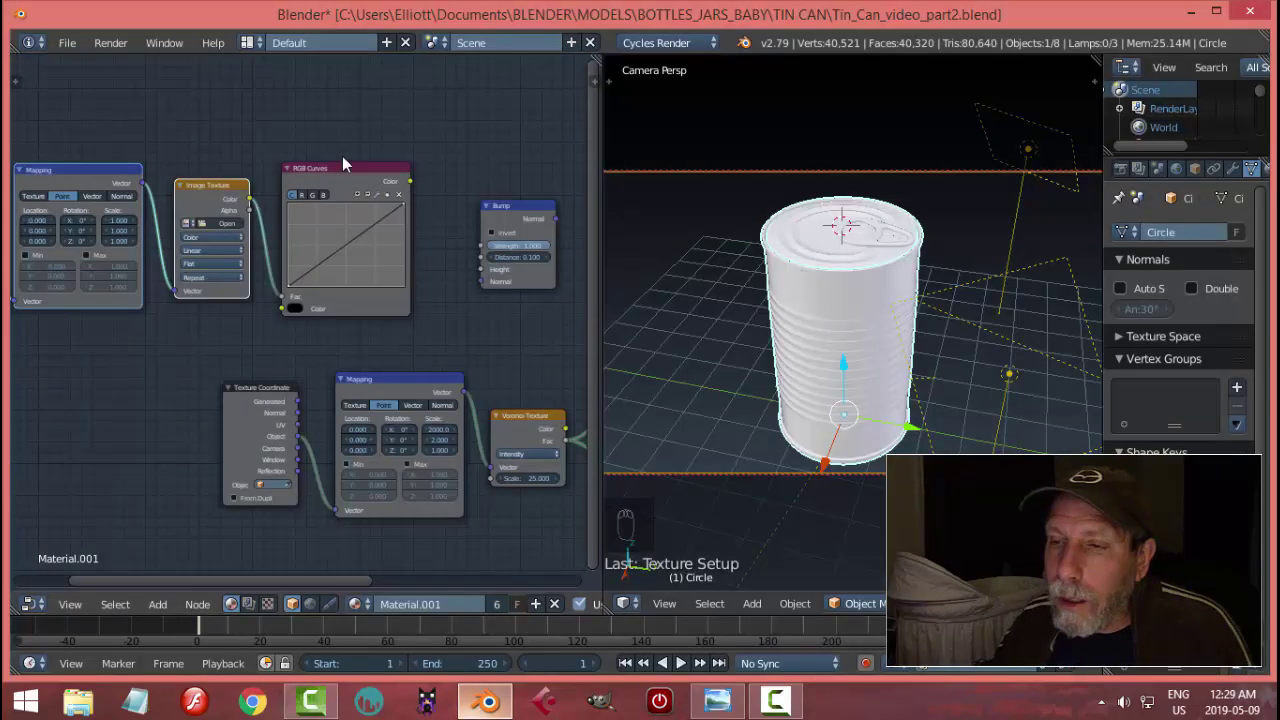
left_click(342, 165)
key("x")
Add a Noise Texture node beside the Image Texture node and move the Bump node farther away to widen the gap between them.
key("shift+a")
mouse_move(329, 208)
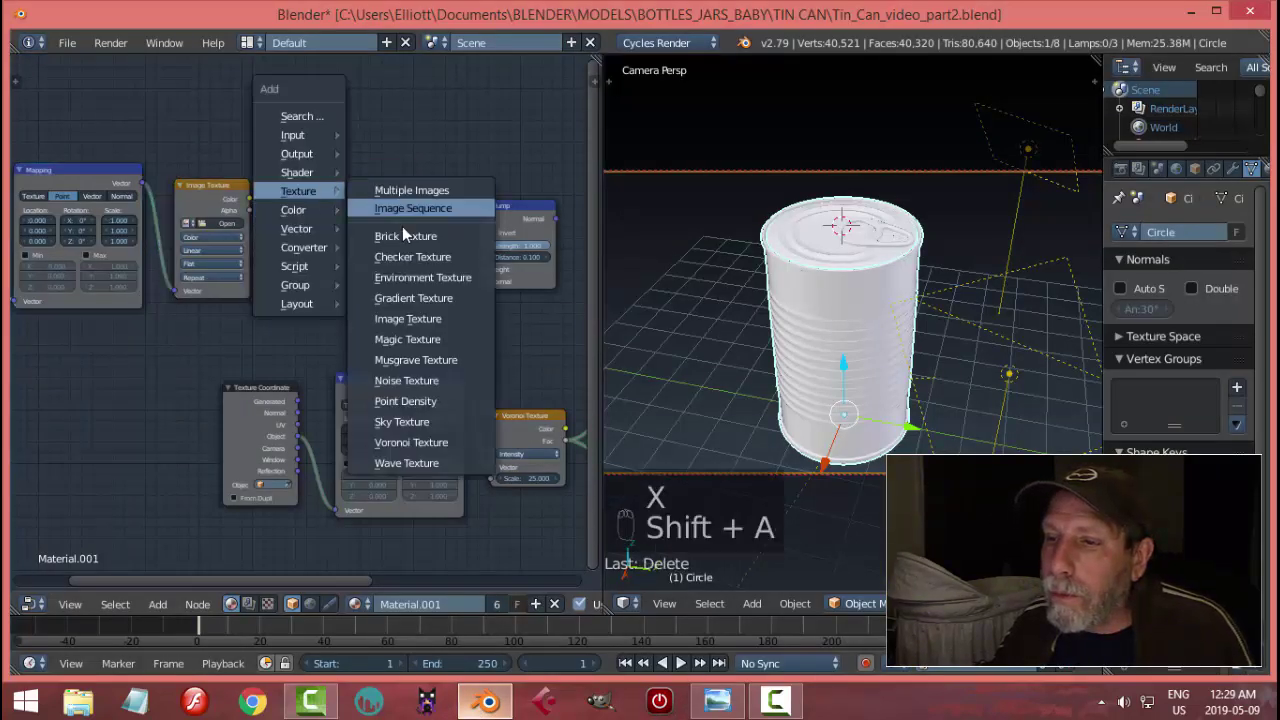
left_click(406, 381)
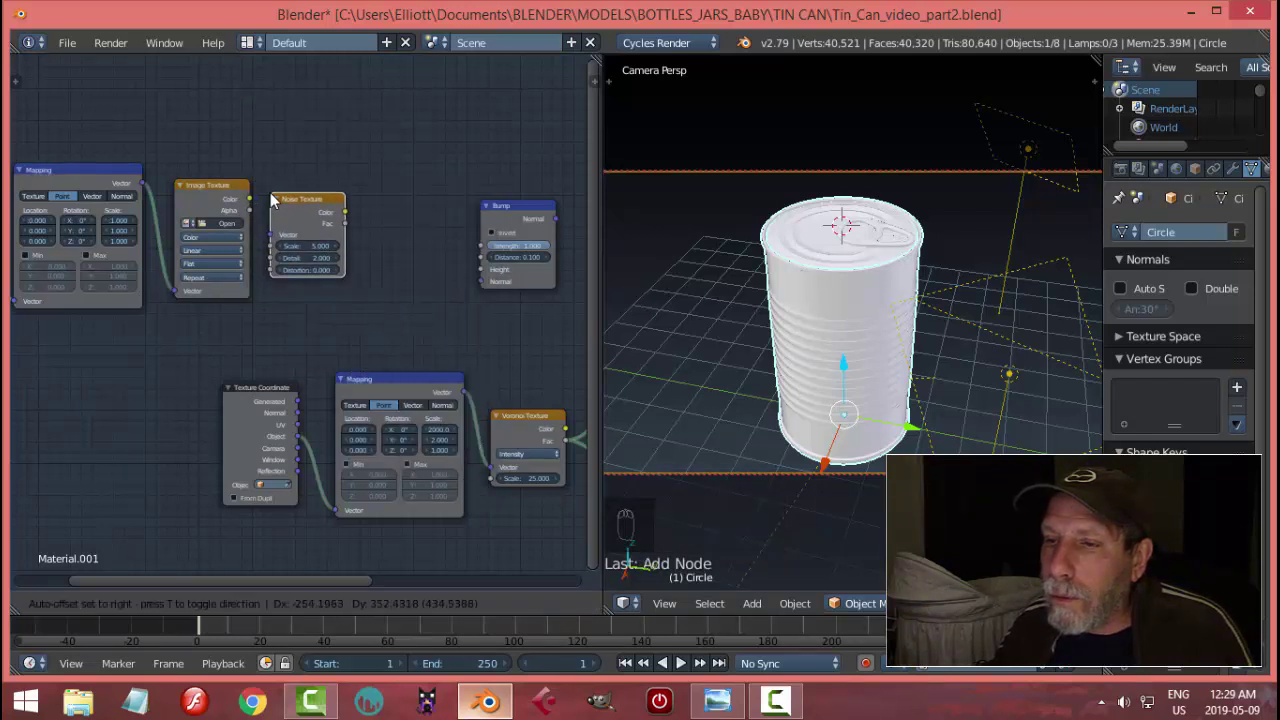
left_click(270, 192)
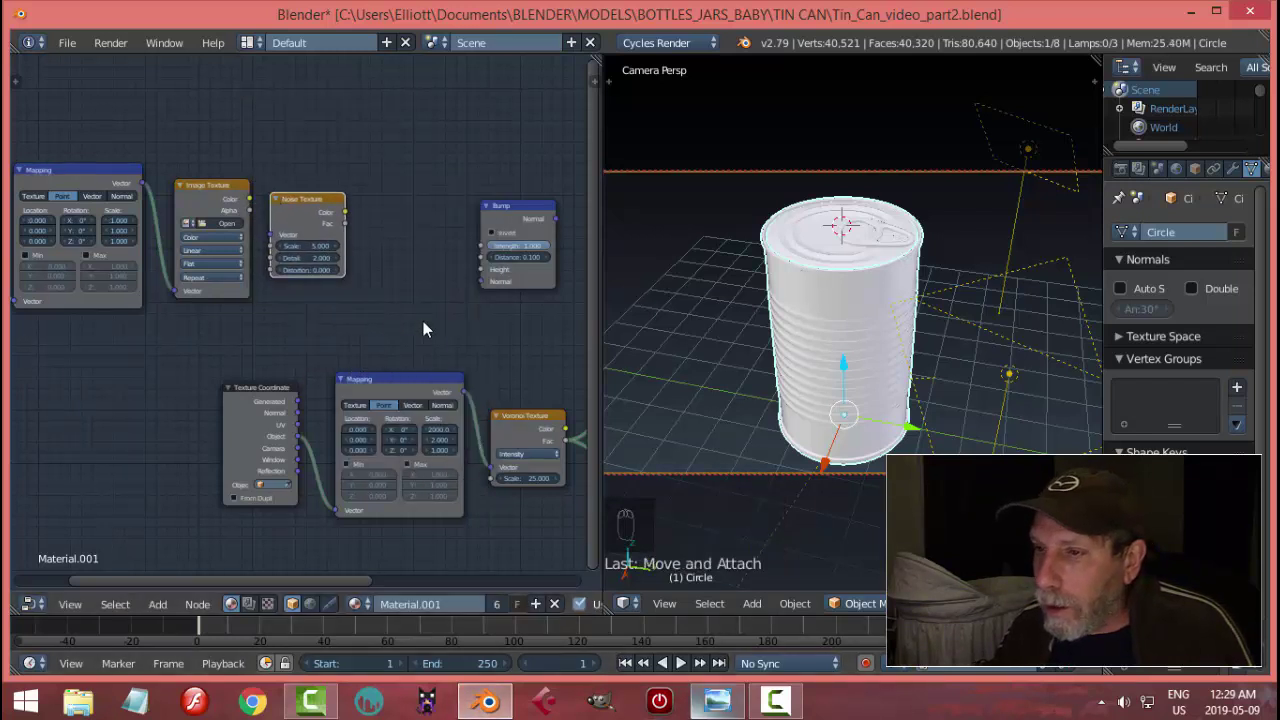
scroll(409, 260, "down", 2)
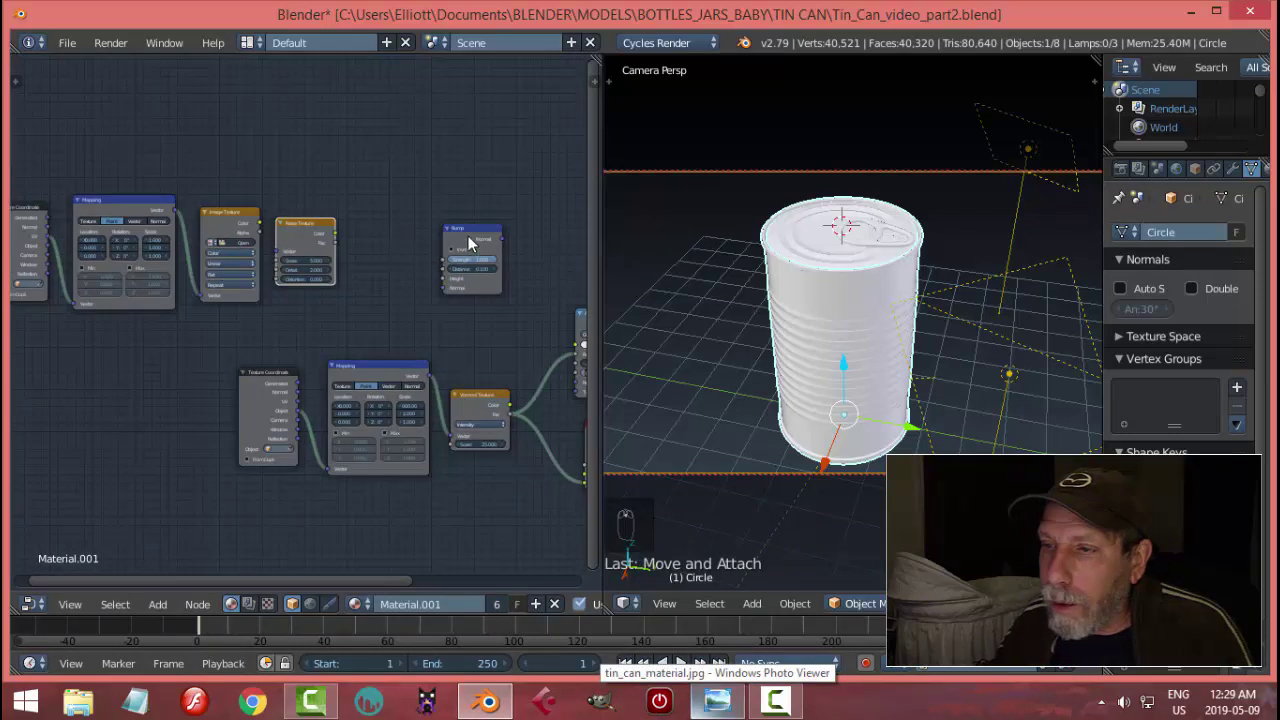
left_click_drag(468, 237, 514, 234)
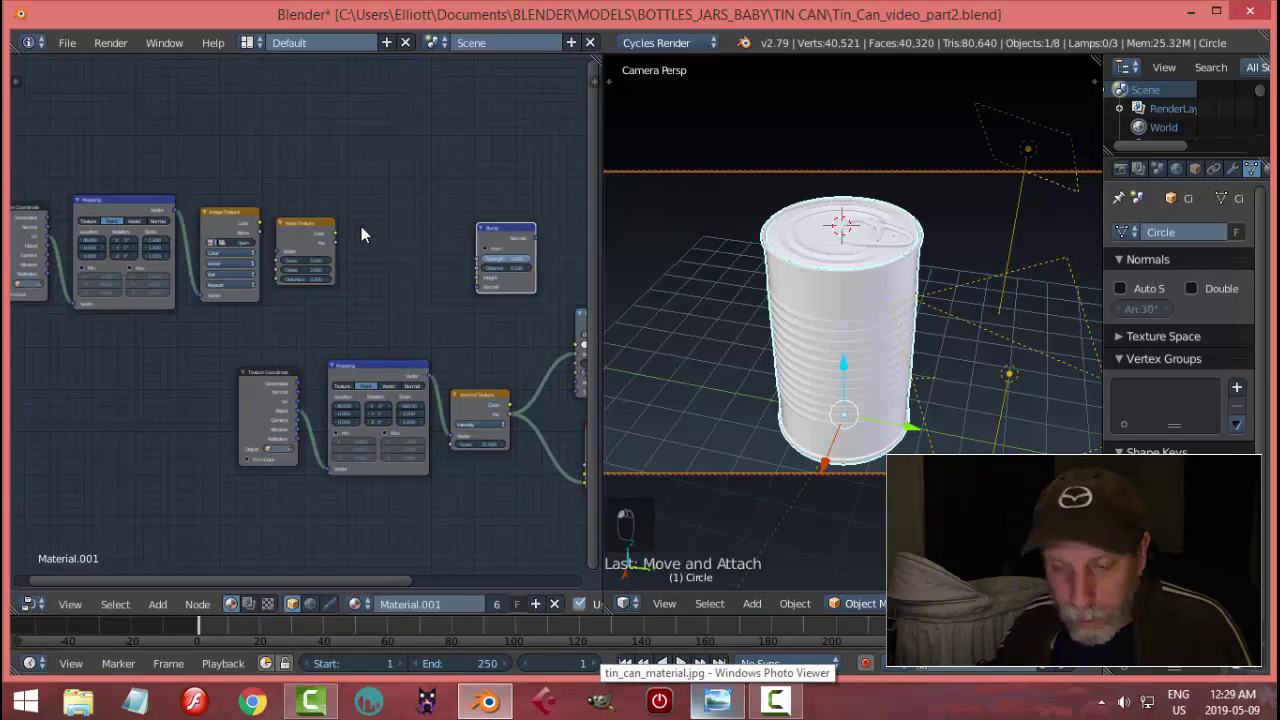
Add a ColorRamp node in the gap between the Noise Texture node and the Bump node.
key("shift+a")
mouse_move(354, 250)
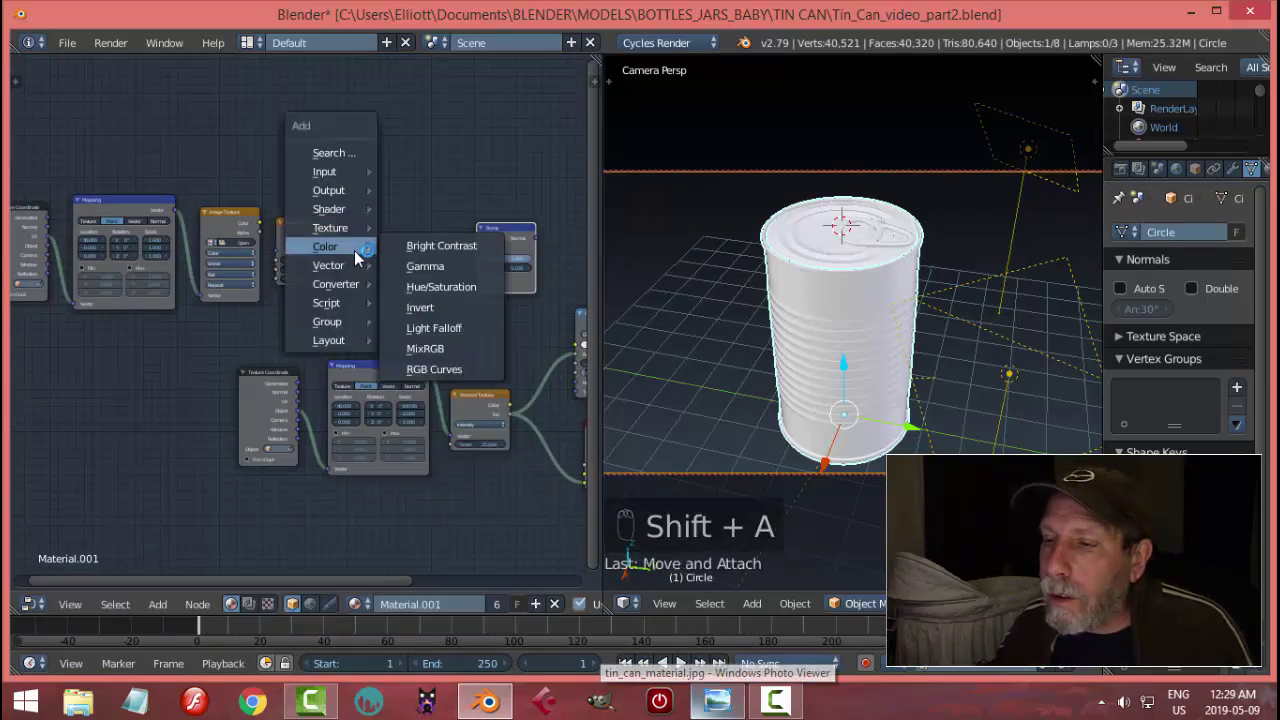
mouse_move(345, 172)
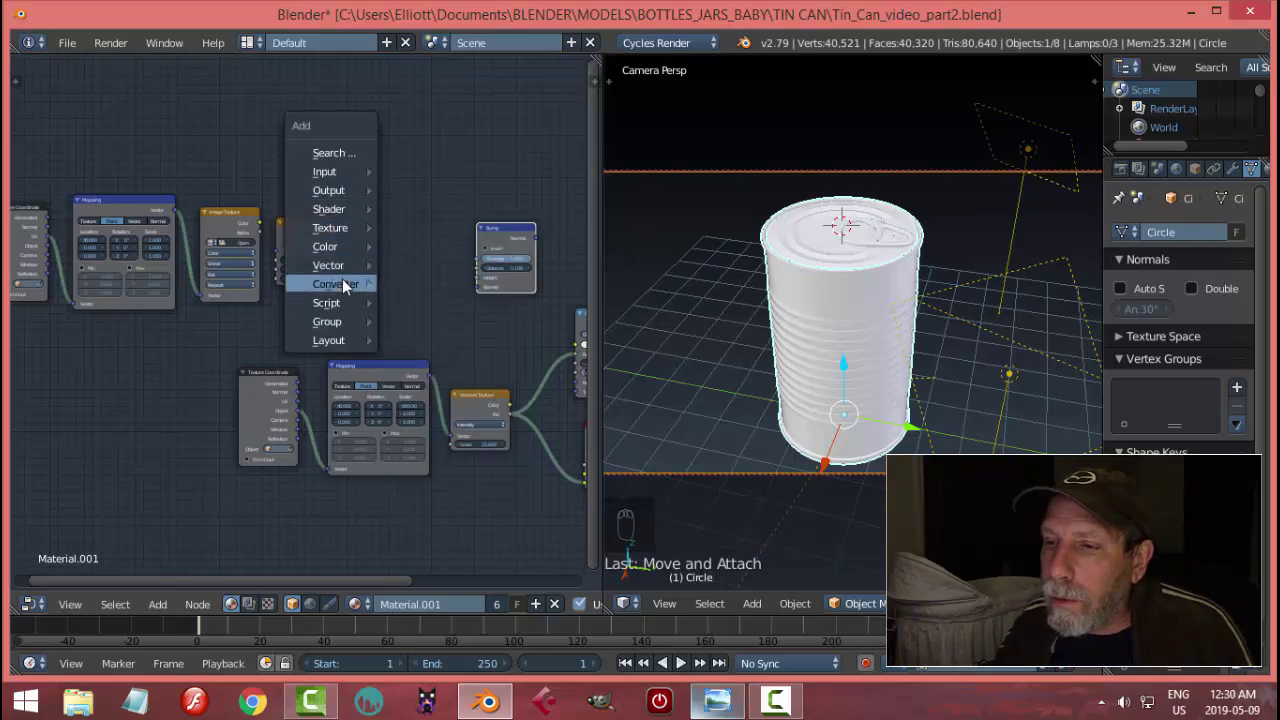
mouse_move(342, 283)
left_click(414, 305)
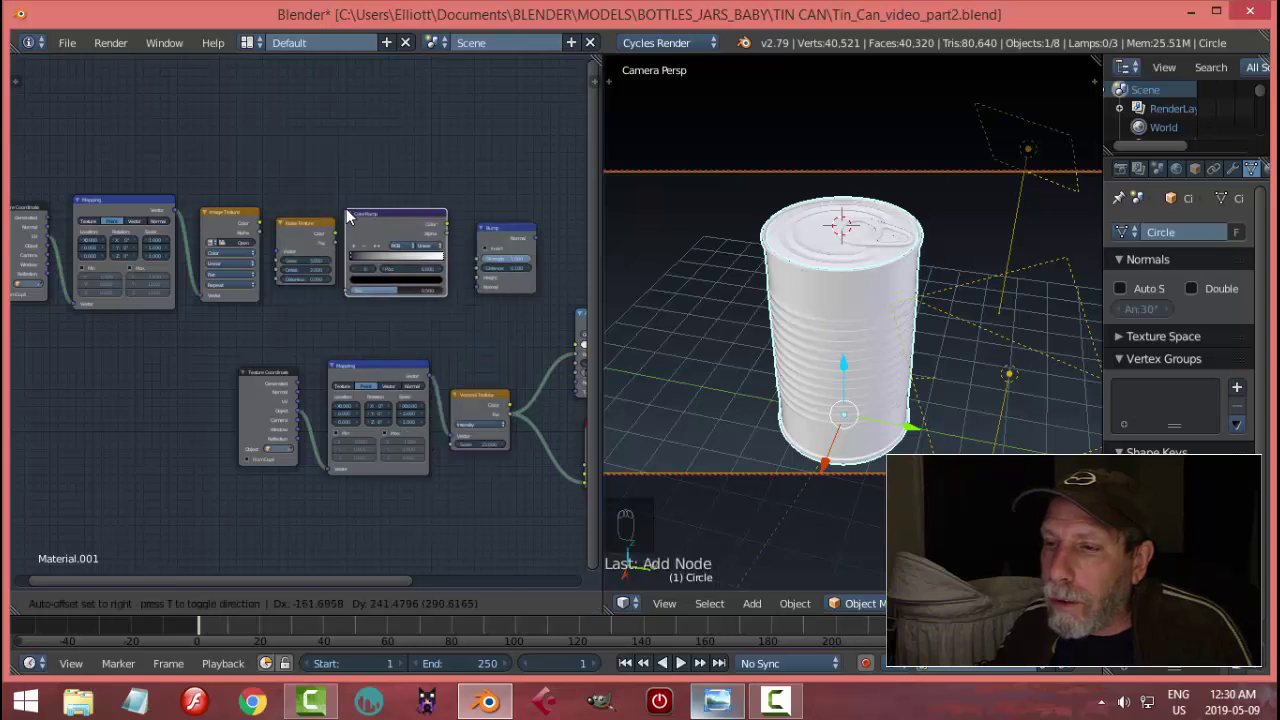
left_click(346, 208)
Move the ColorRamp's black stop to position 0.305 and its white stop to position 0.549.
scroll(473, 244, "up", 1)
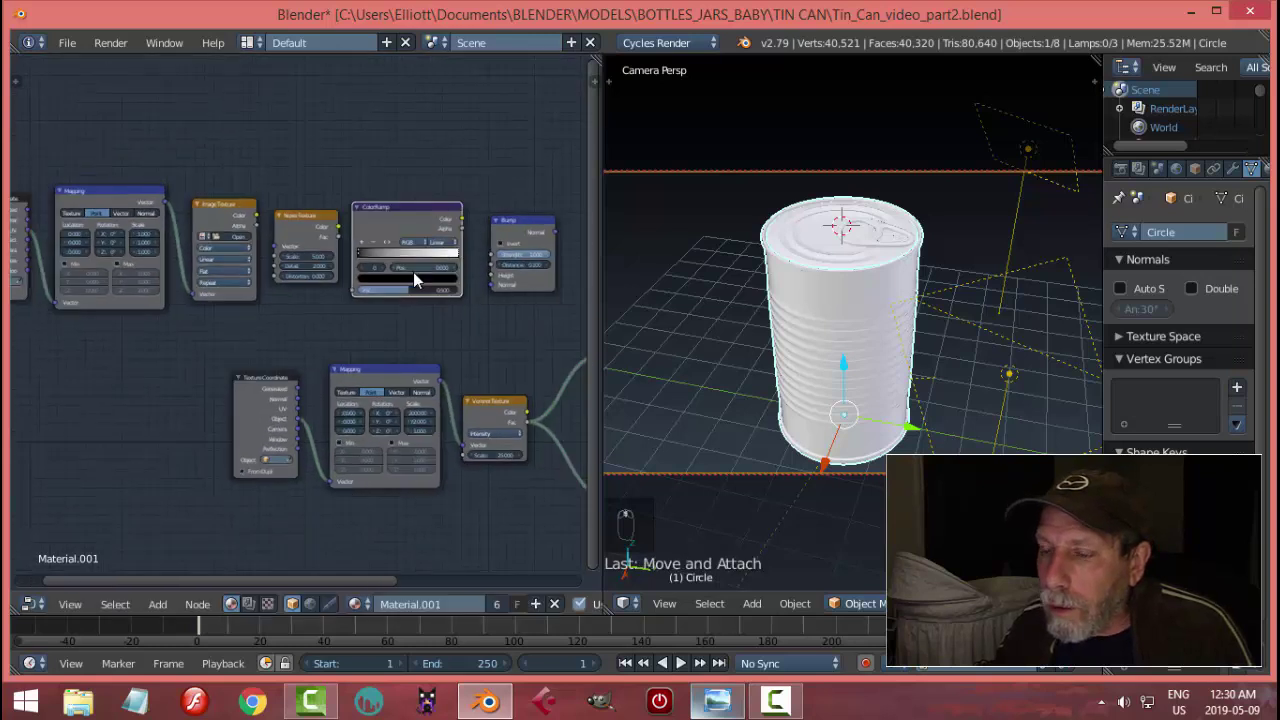
scroll(413, 272, "up", 4)
scroll(477, 221, "down", 1)
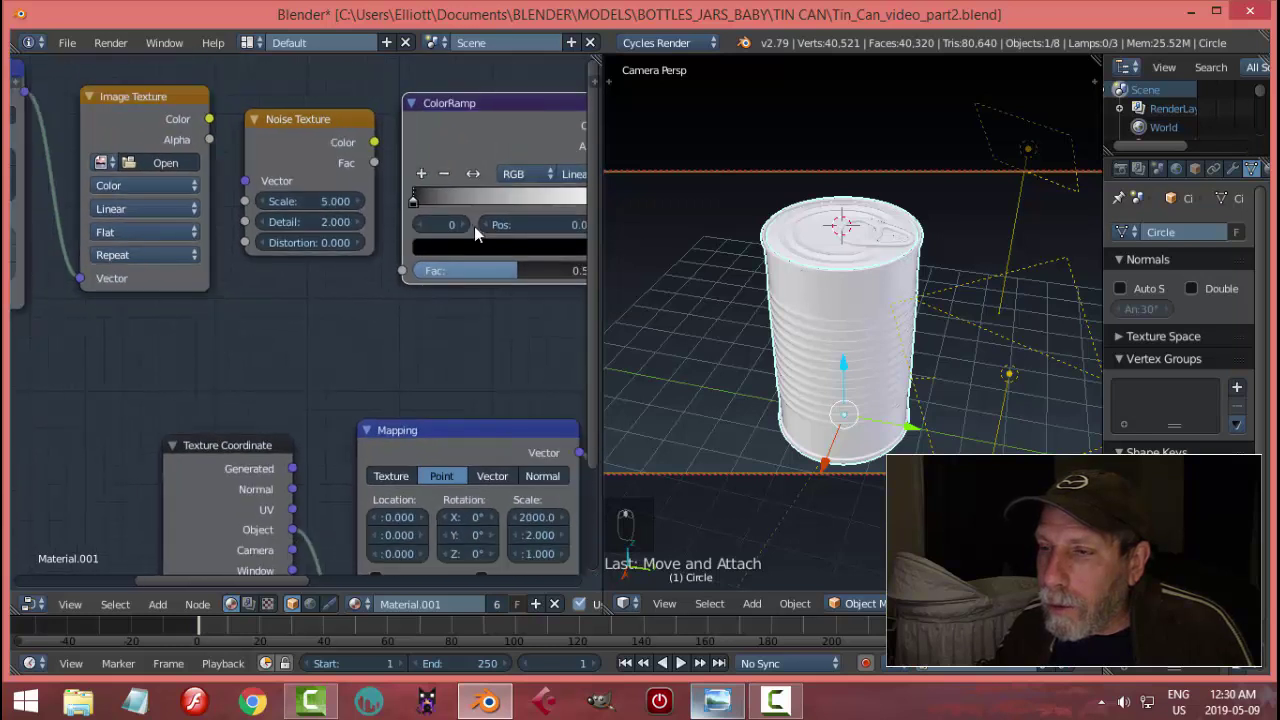
middle_click_drag(474, 226, 195, 235)
left_click_drag(184, 233, 247, 240)
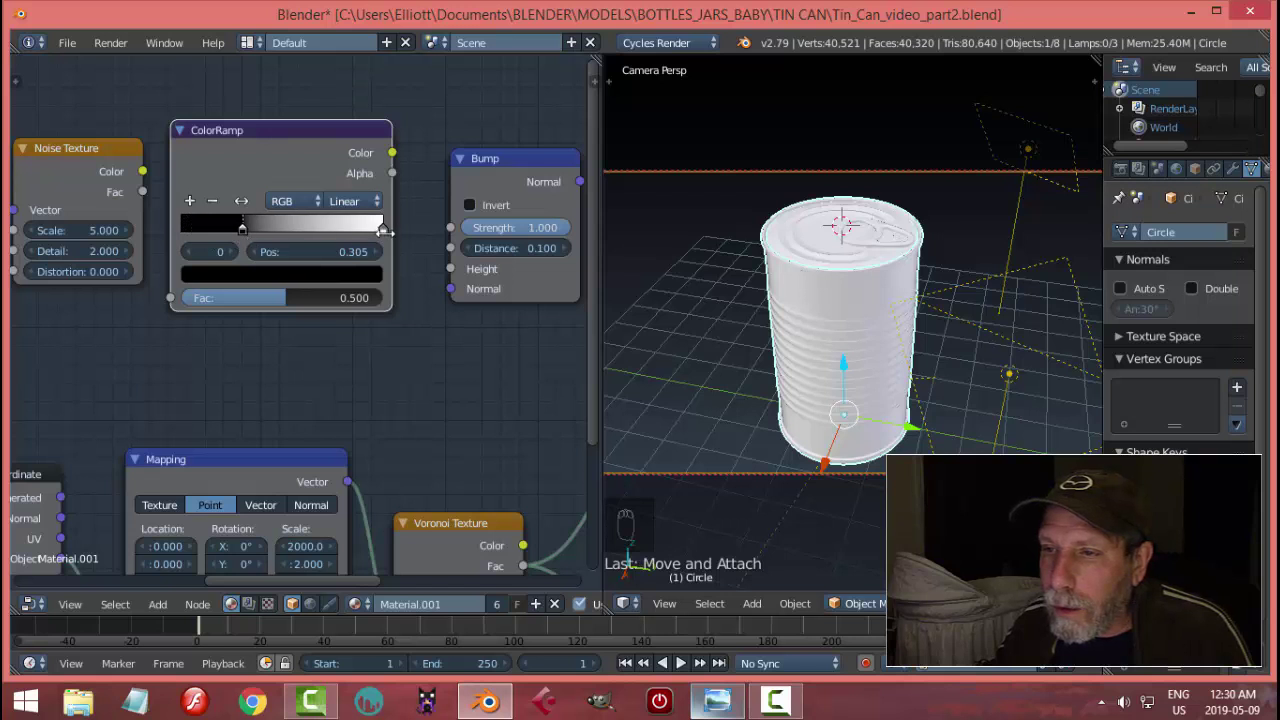
left_click_drag(384, 233, 288, 233)
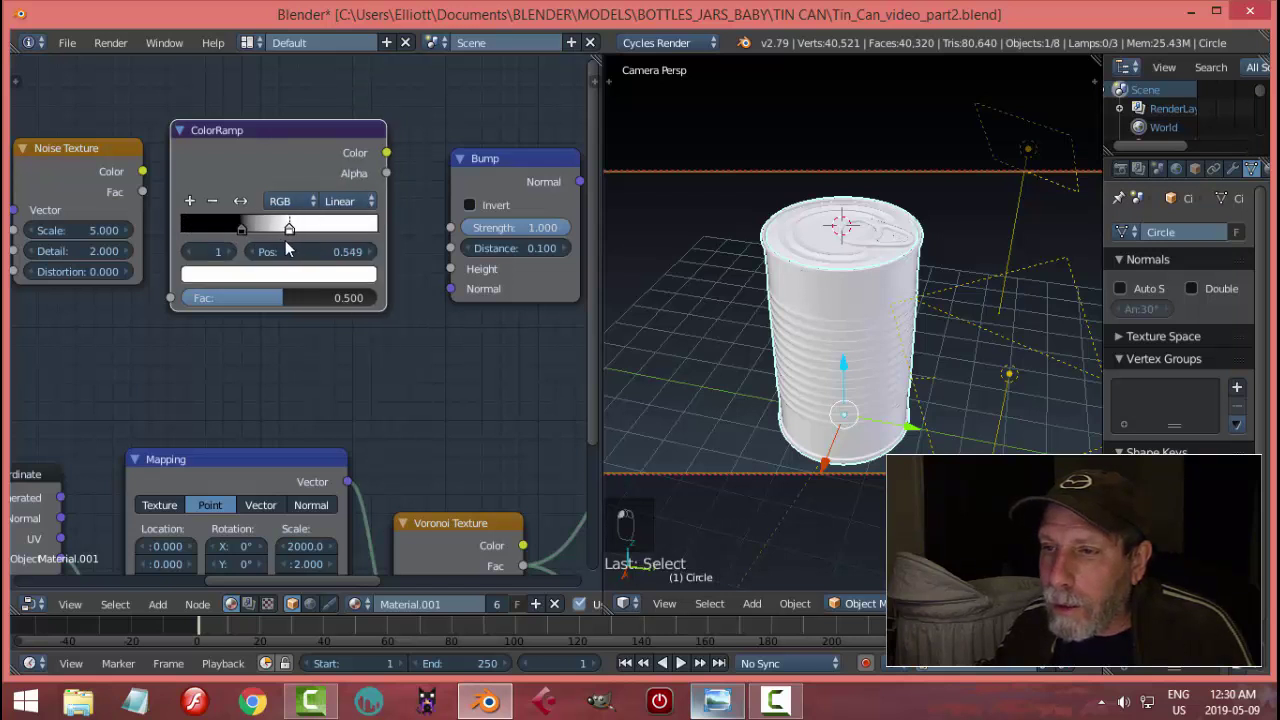
scroll(418, 357, "down", 1)
scroll(418, 358, "down", 2)
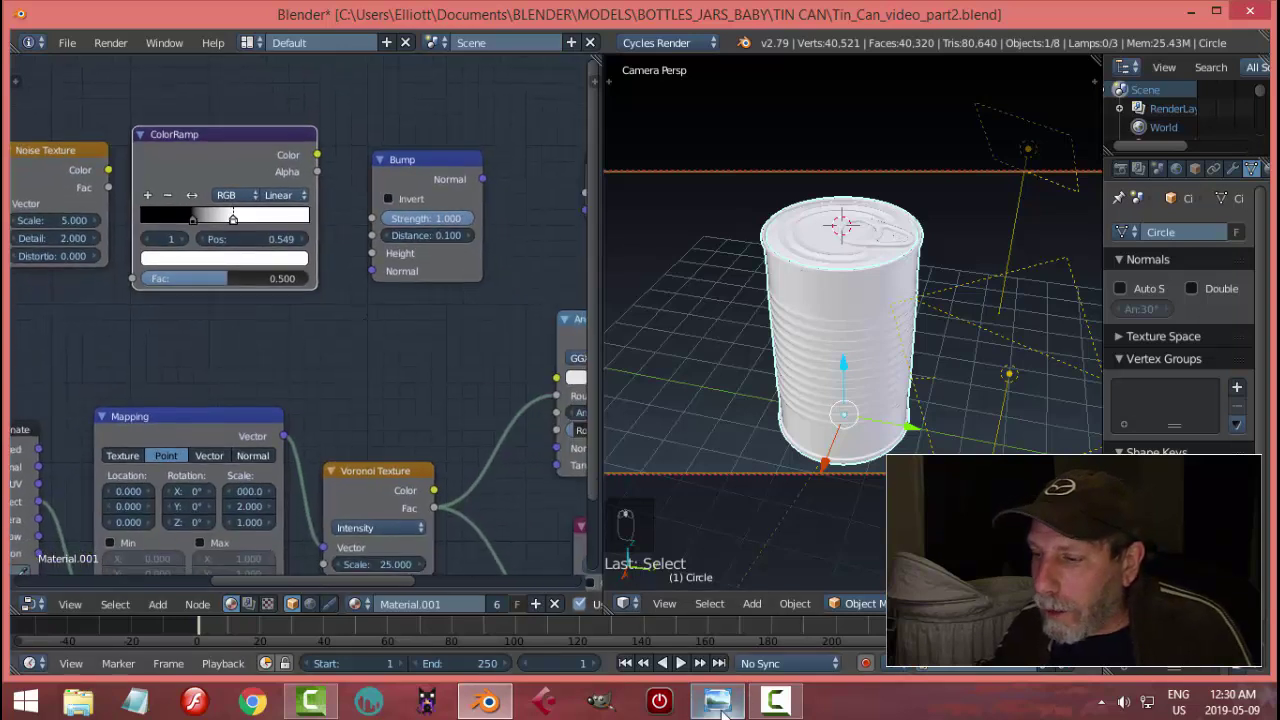
Check the reference image, link the Noise Texture's Fac output to the ColorRamp's Fac input, and shift the Noise Texture node slightly away from the ColorRamp.
key("alt+Tab")
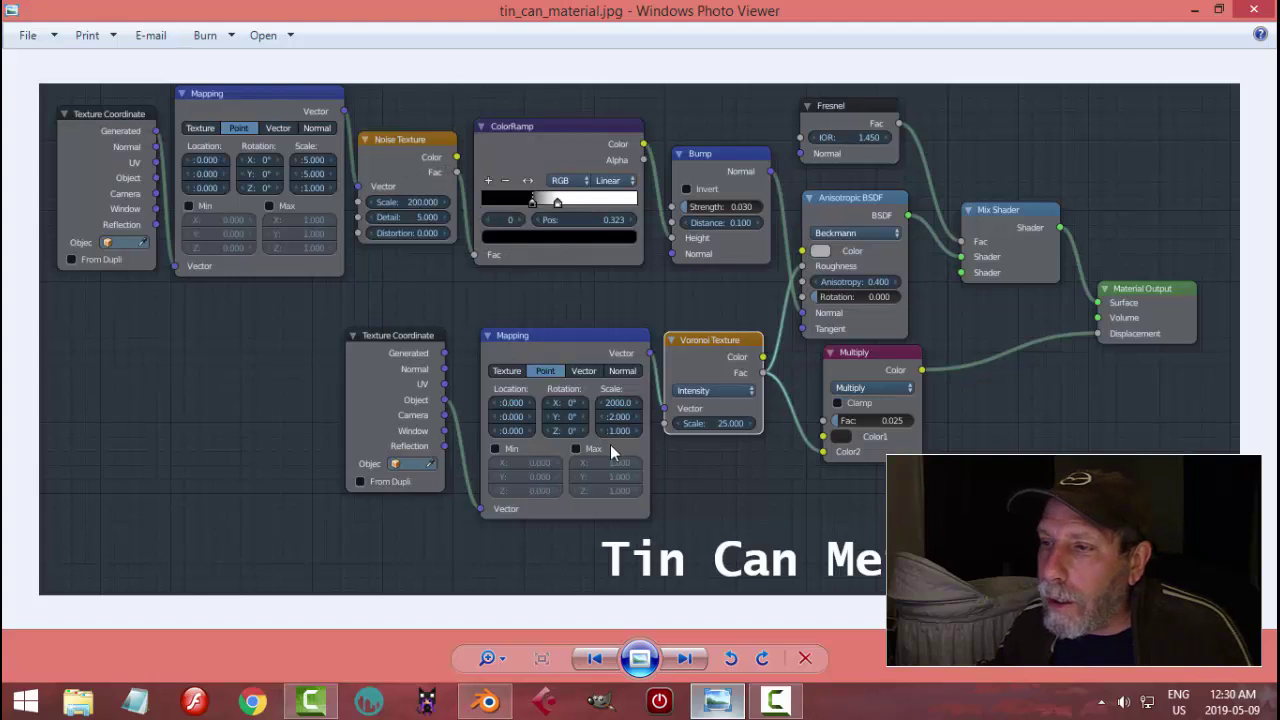
left_click(487, 700)
middle_click_drag(229, 236, 281, 244)
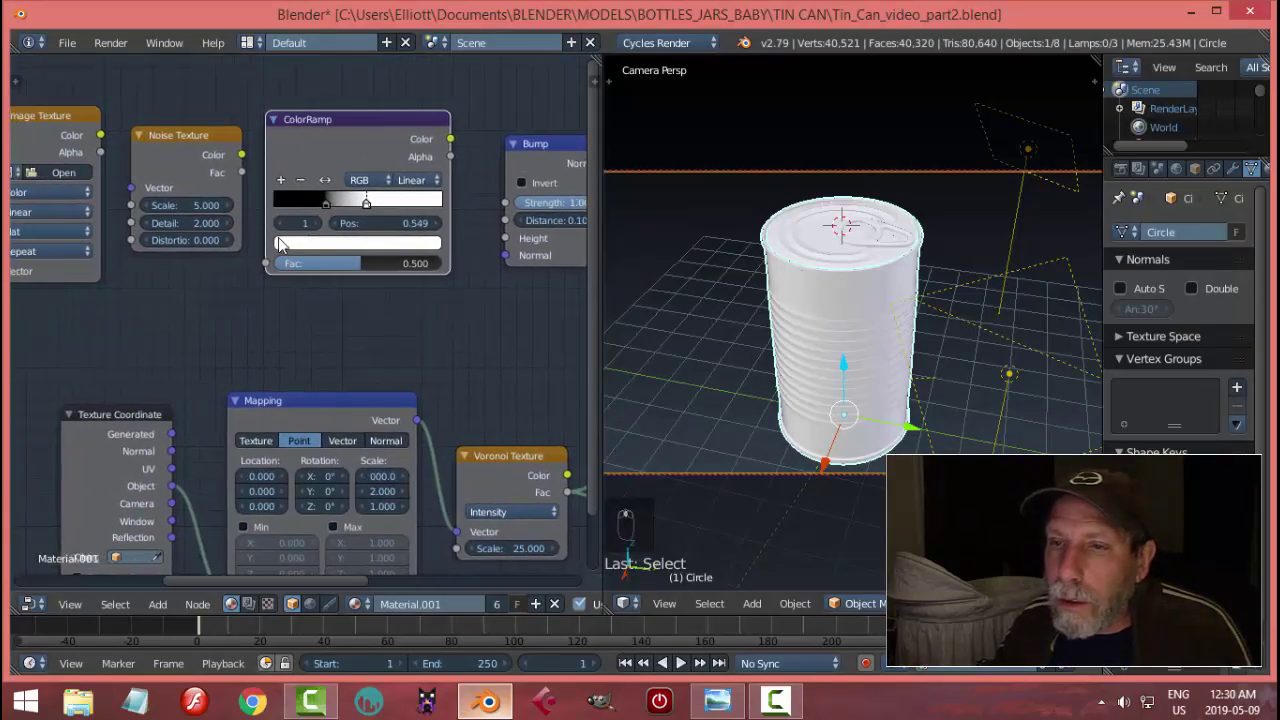
left_click_drag(242, 172, 265, 263)
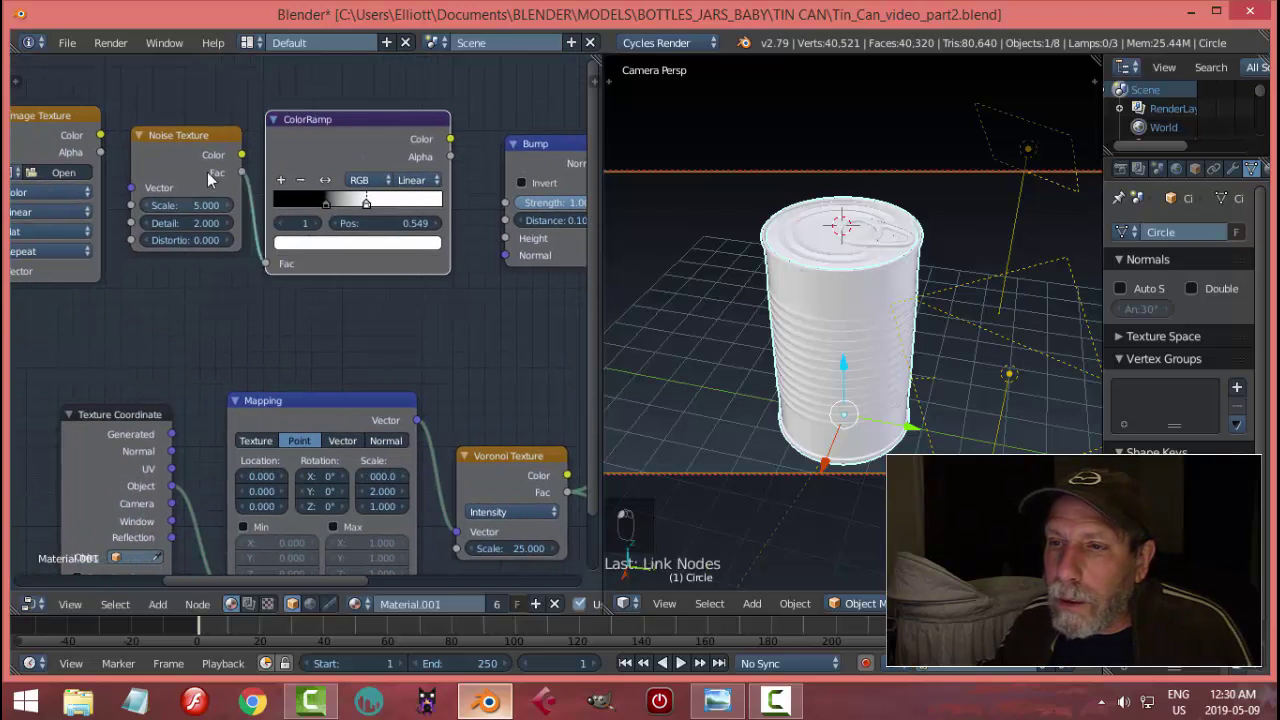
left_click_drag(196, 138, 183, 138)
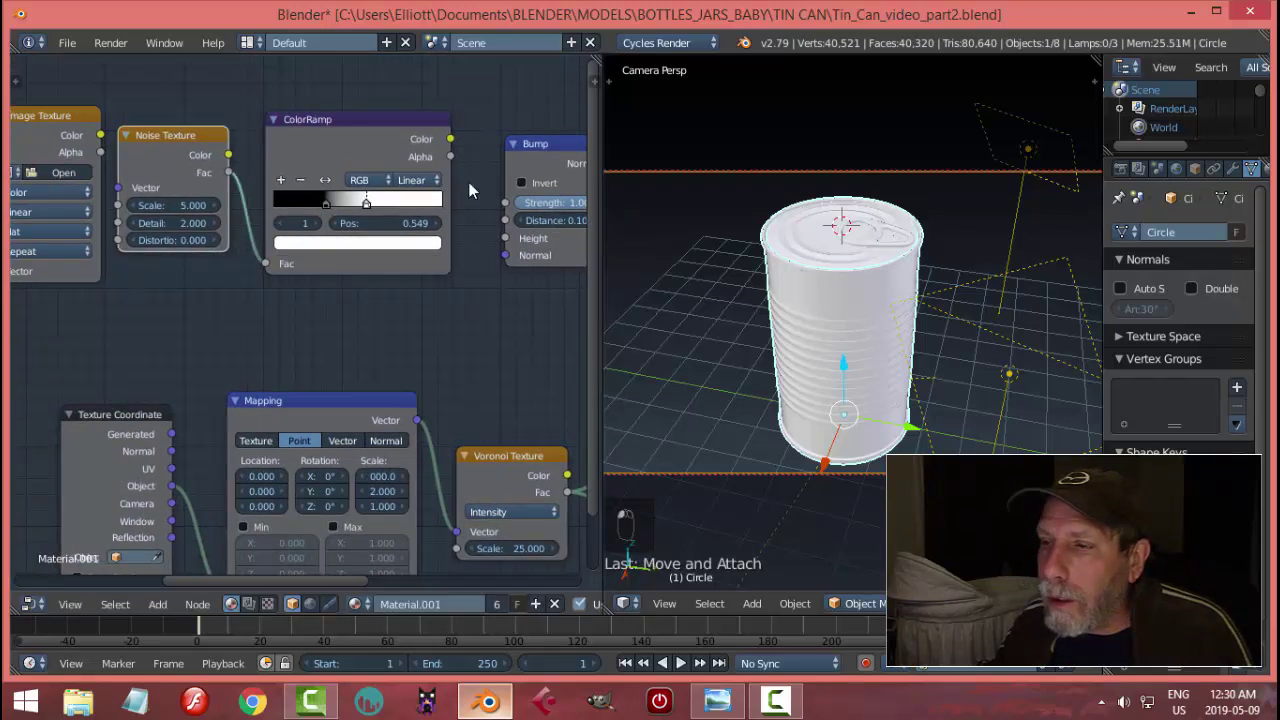
Link the ColorRamp's Color output to the Bump's Height input and the Bump's Normal output to the Anisotropic BSDF's Normal input.
scroll(469, 190, "down", 1)
middle_click_drag(469, 190, 422, 199)
left_click_drag(391, 155, 440, 248)
scroll(519, 286, "down", 1)
middle_click_drag(466, 254, 366, 220)
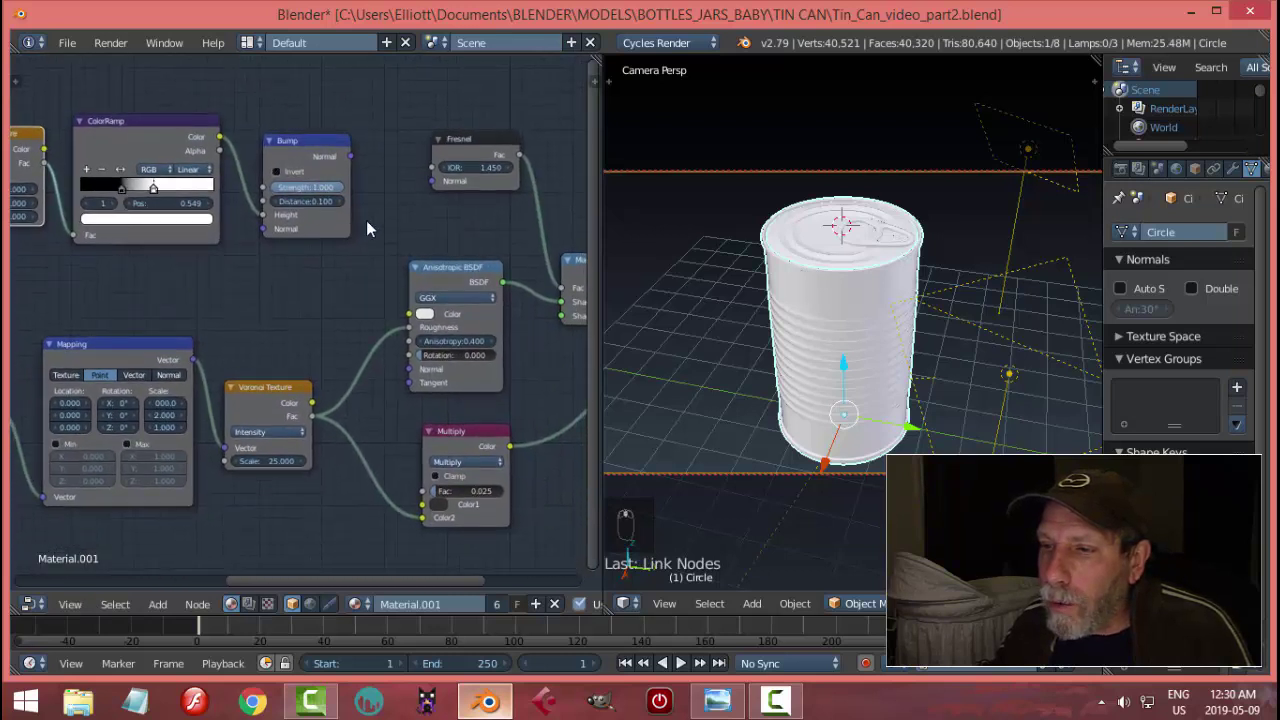
left_click_drag(350, 156, 441, 371)
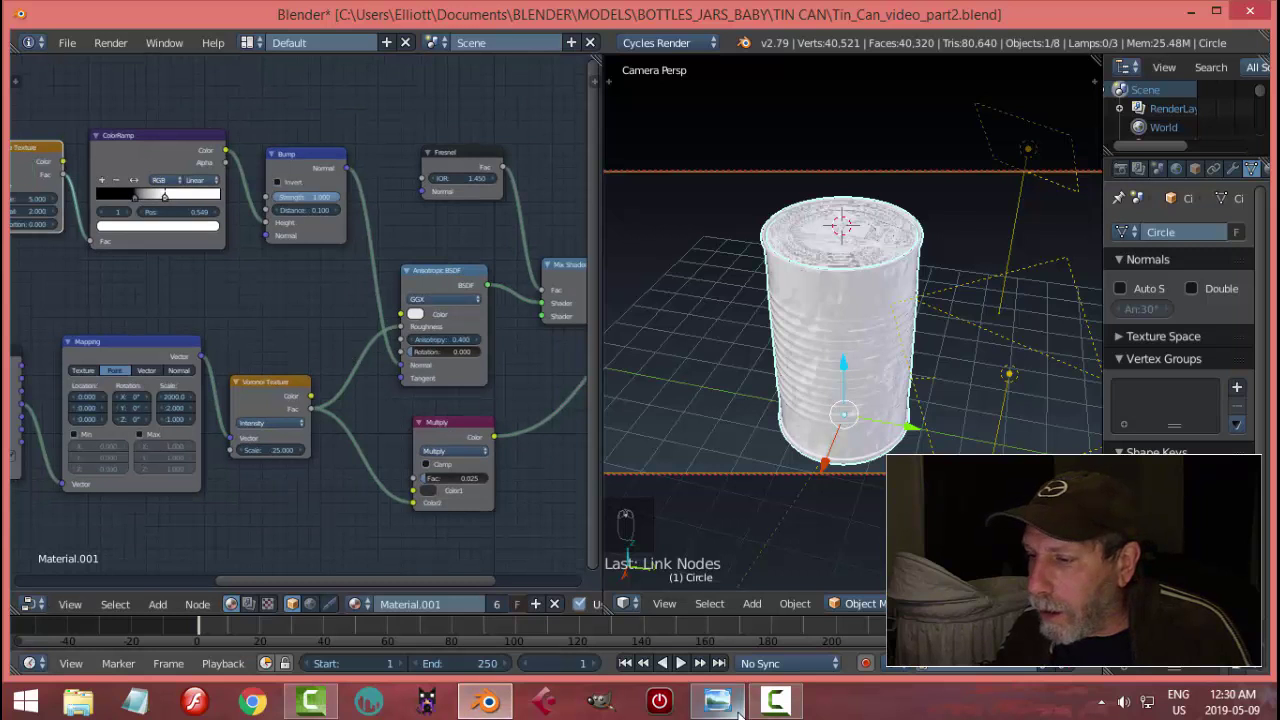
Following the reference image, feed the Mapping node before the Image Texture from the Texture Coordinate's Generated output instead of UV.
left_click(717, 700)
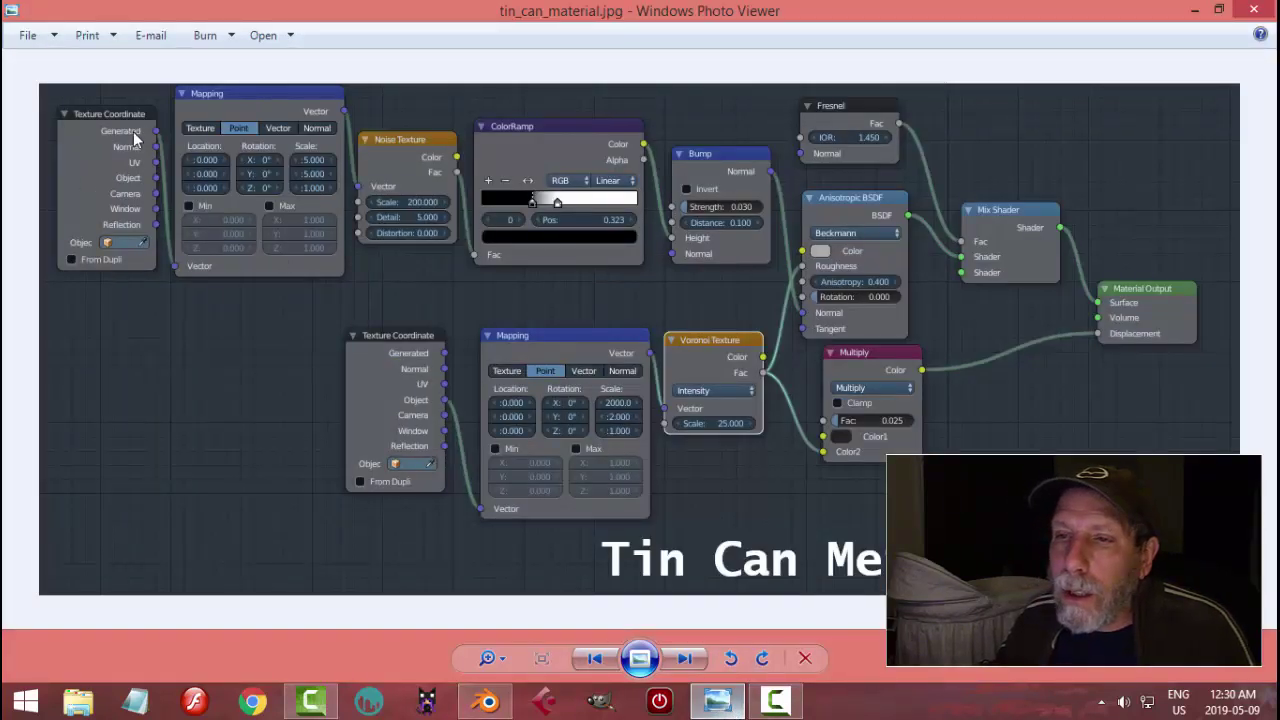
left_click(495, 707)
middle_click_drag(161, 334, 383, 329)
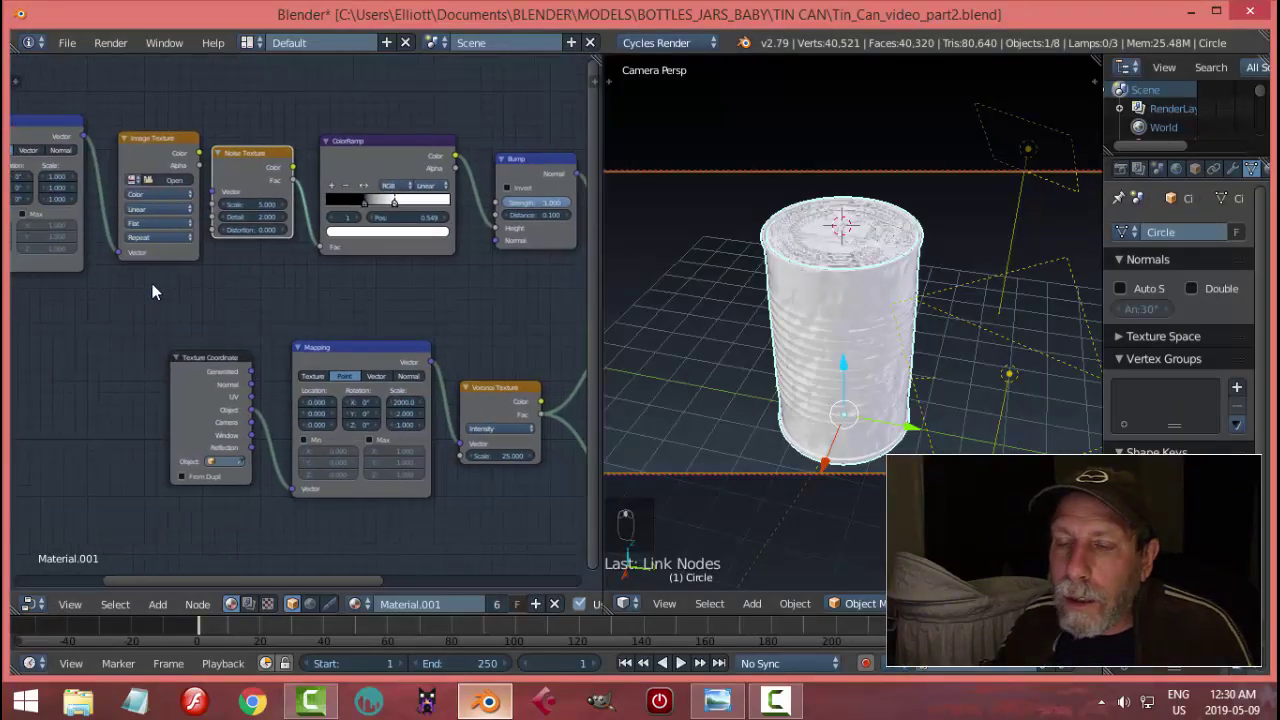
middle_click_drag(85, 293, 324, 311)
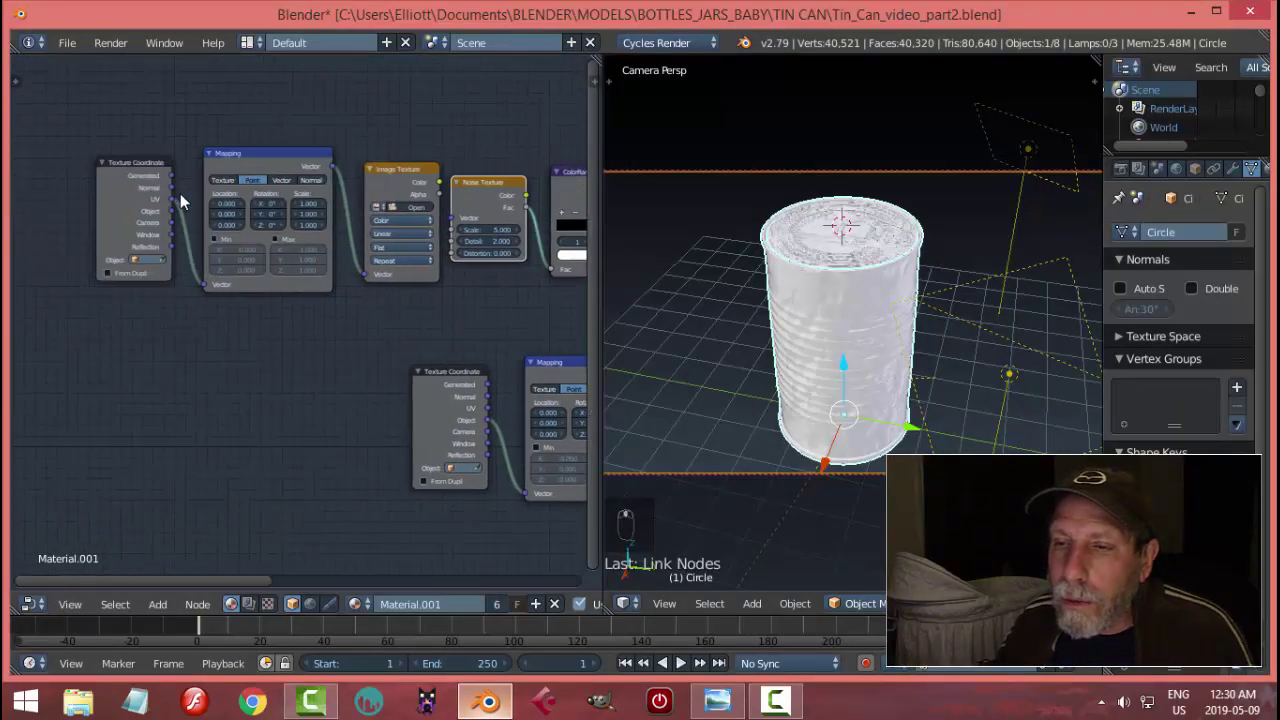
right_click_drag(180, 232, 196, 252, "ctrl")
left_click_drag(176, 178, 218, 297)
left_click_drag(170, 174, 209, 289)
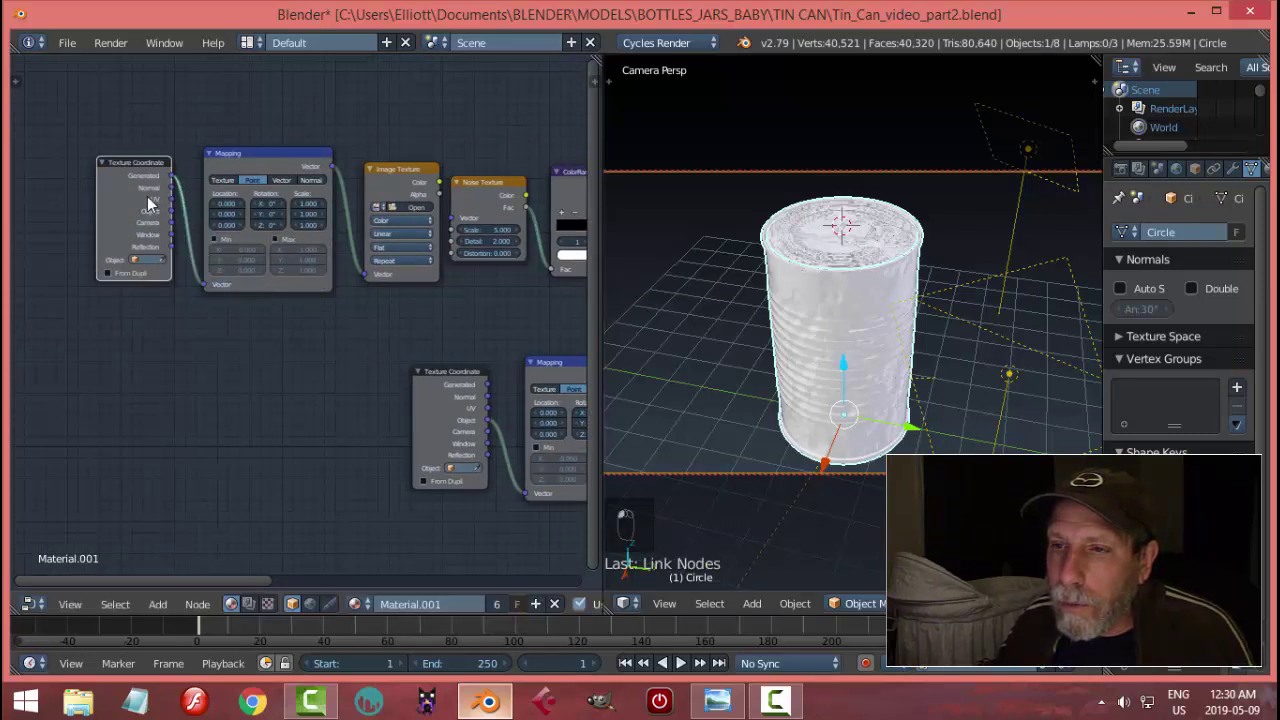
Set the X and Y scale of the Mapping node before the Image Texture to 5, as in the reference image.
left_click(717, 700)
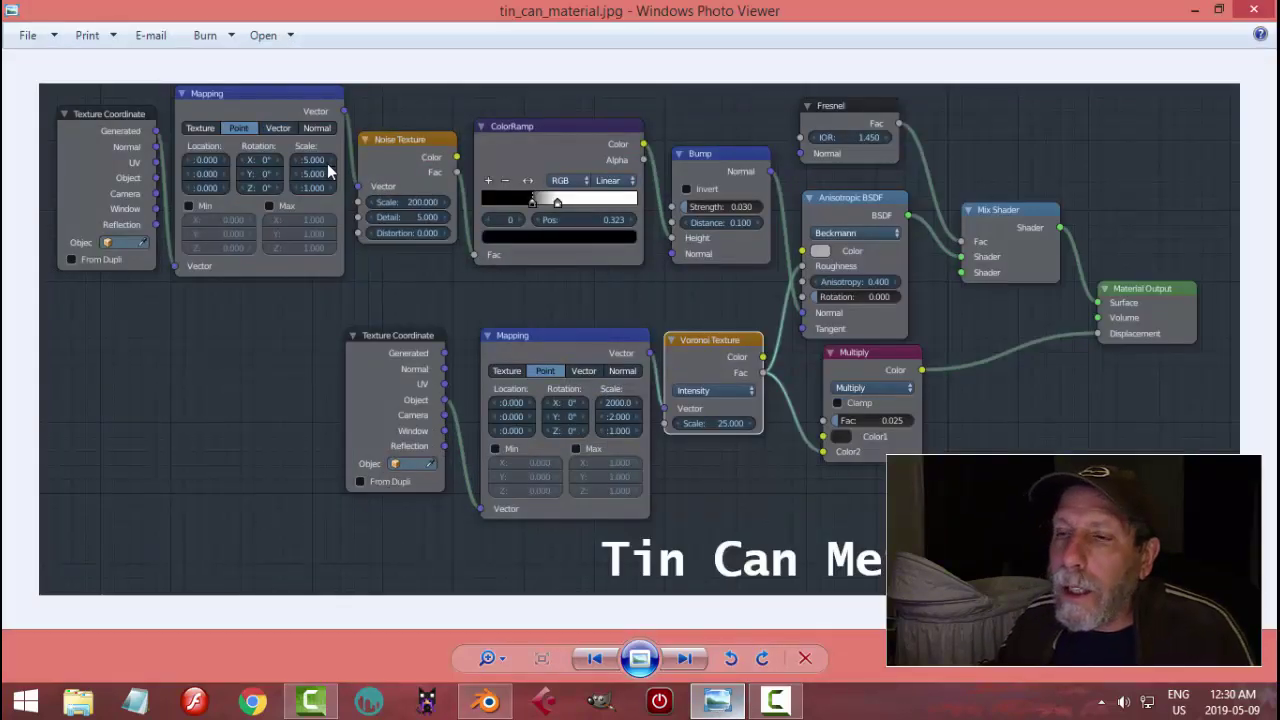
left_click(488, 700)
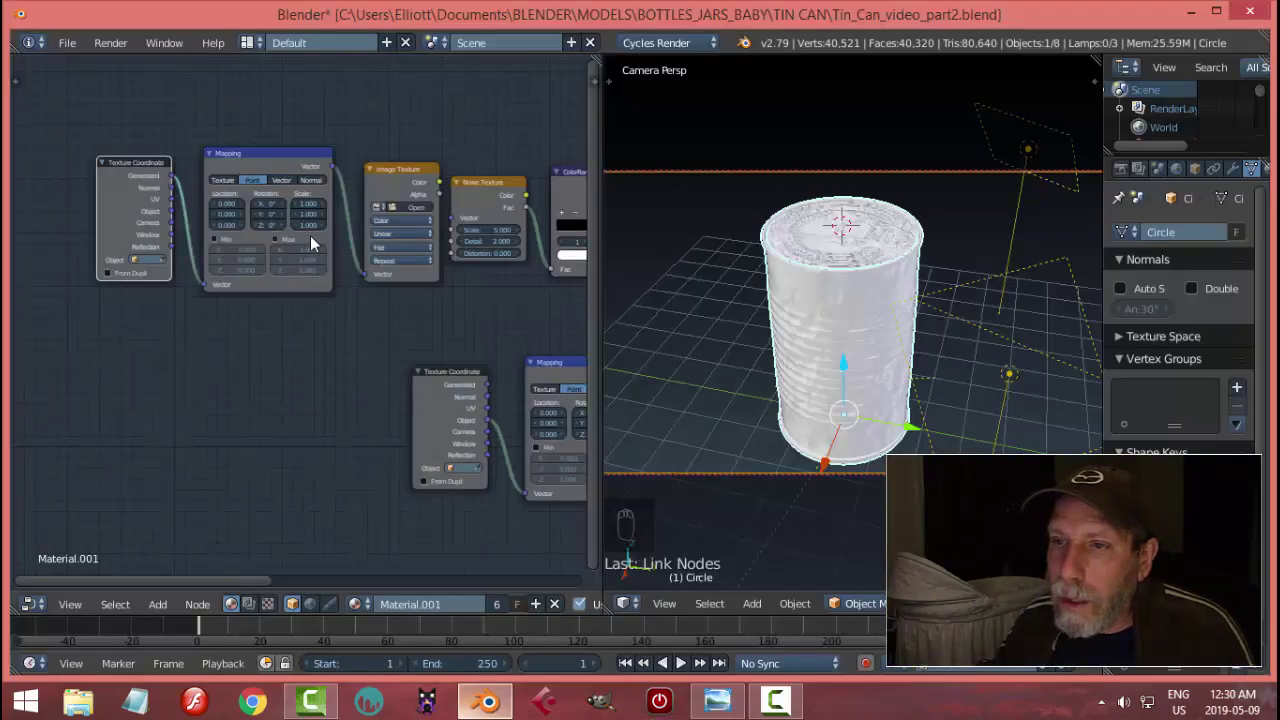
left_click(305, 163)
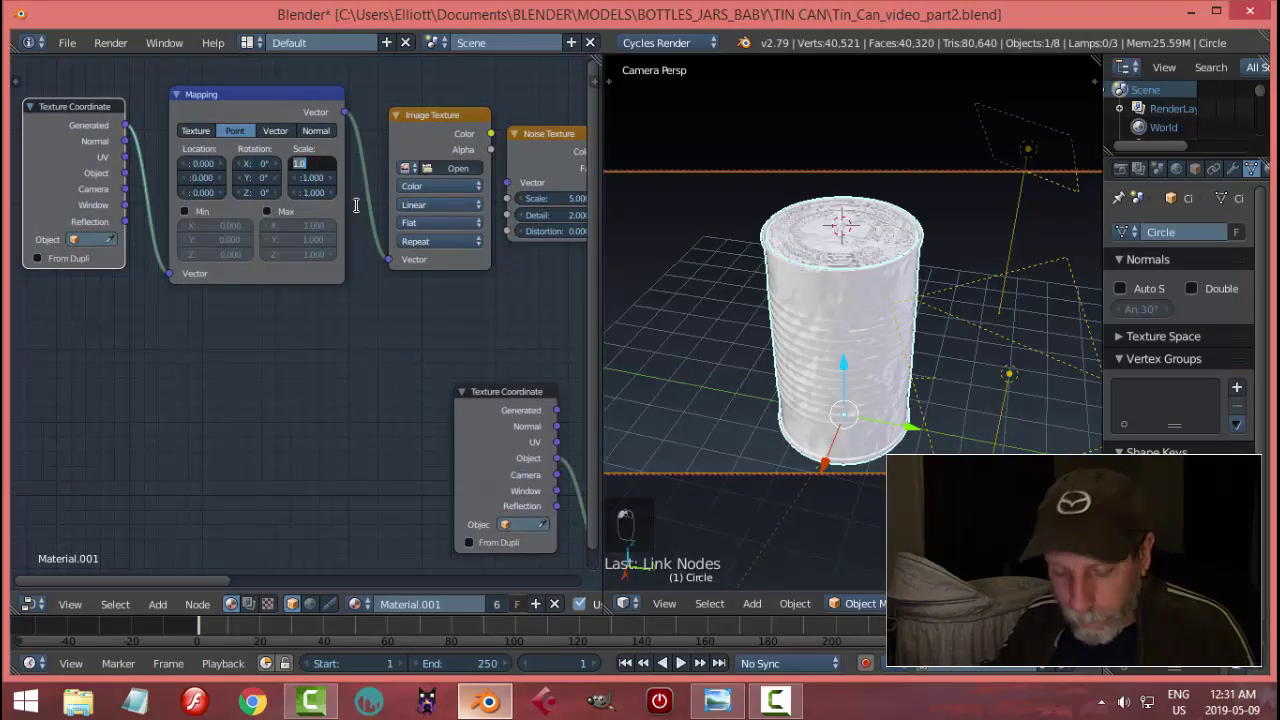
key("Return")
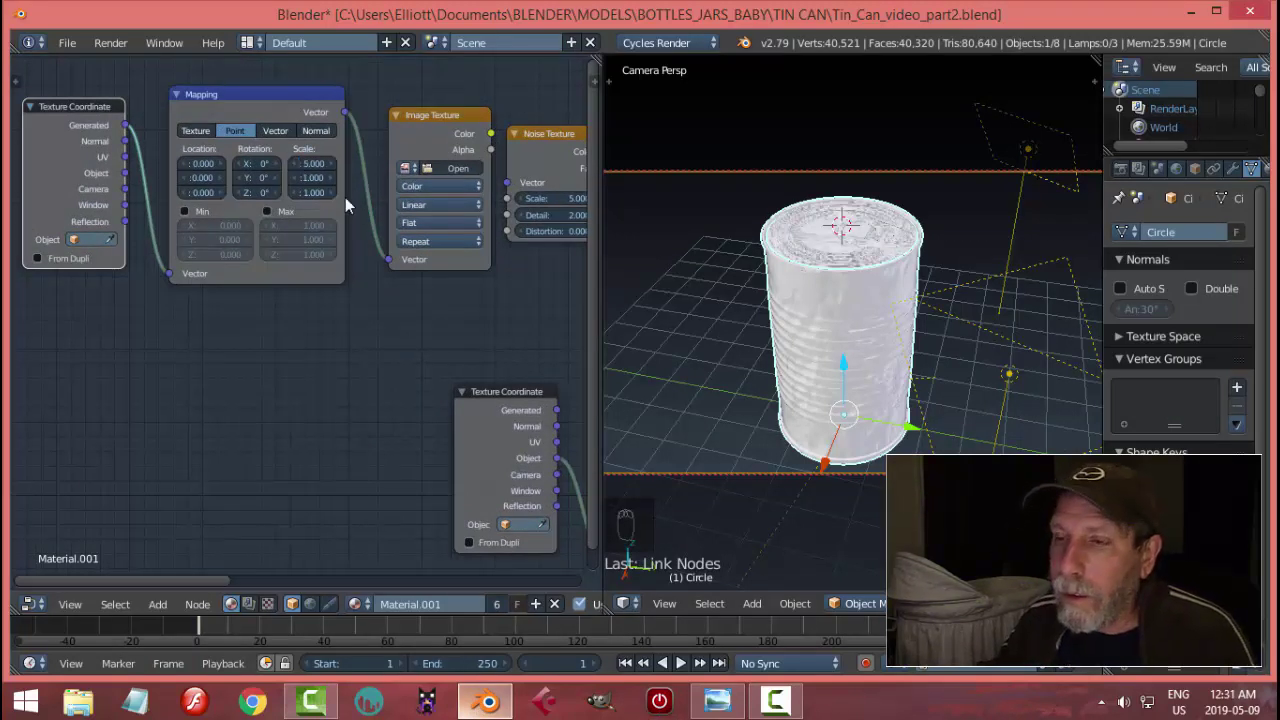
left_click(308, 180)
type("5")
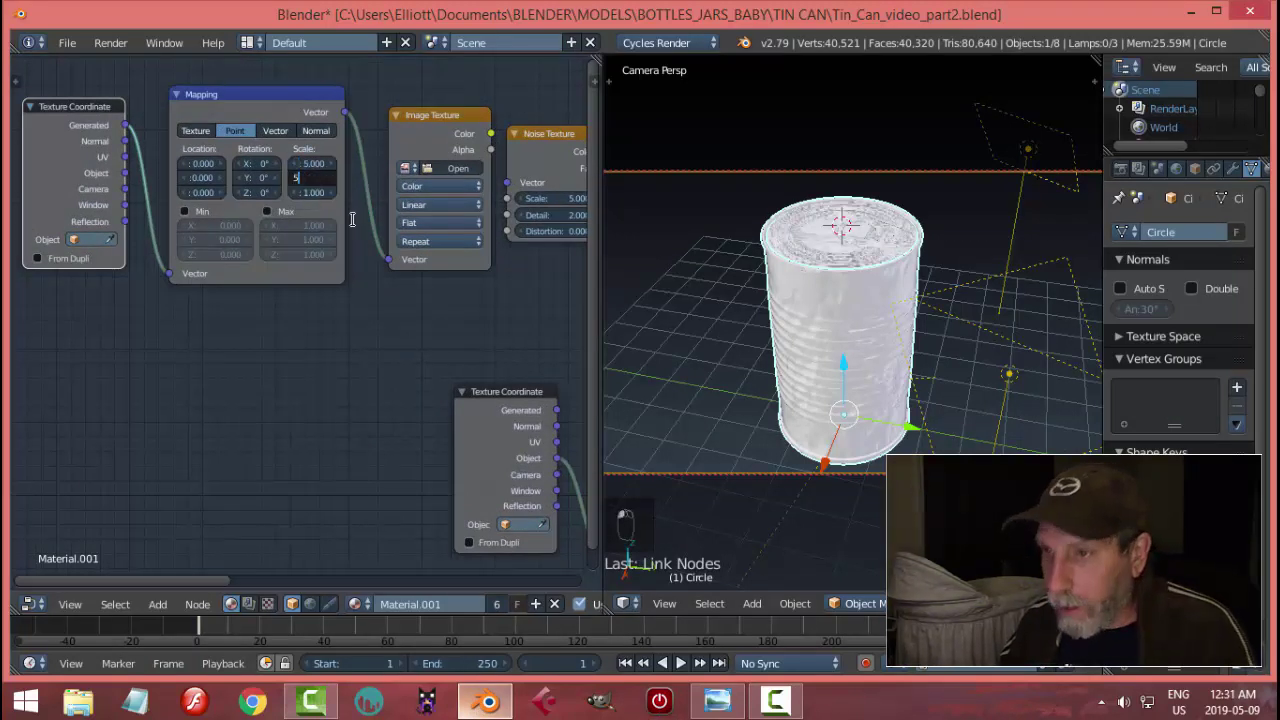
key("Return")
Compare the chain with the reference image, move the Noise Texture node closer to the Mapping node, and delete the Image Texture node.
scroll(357, 368, "down", 1)
middle_click_drag(369, 309, 302, 326)
scroll(385, 320, "up", 2)
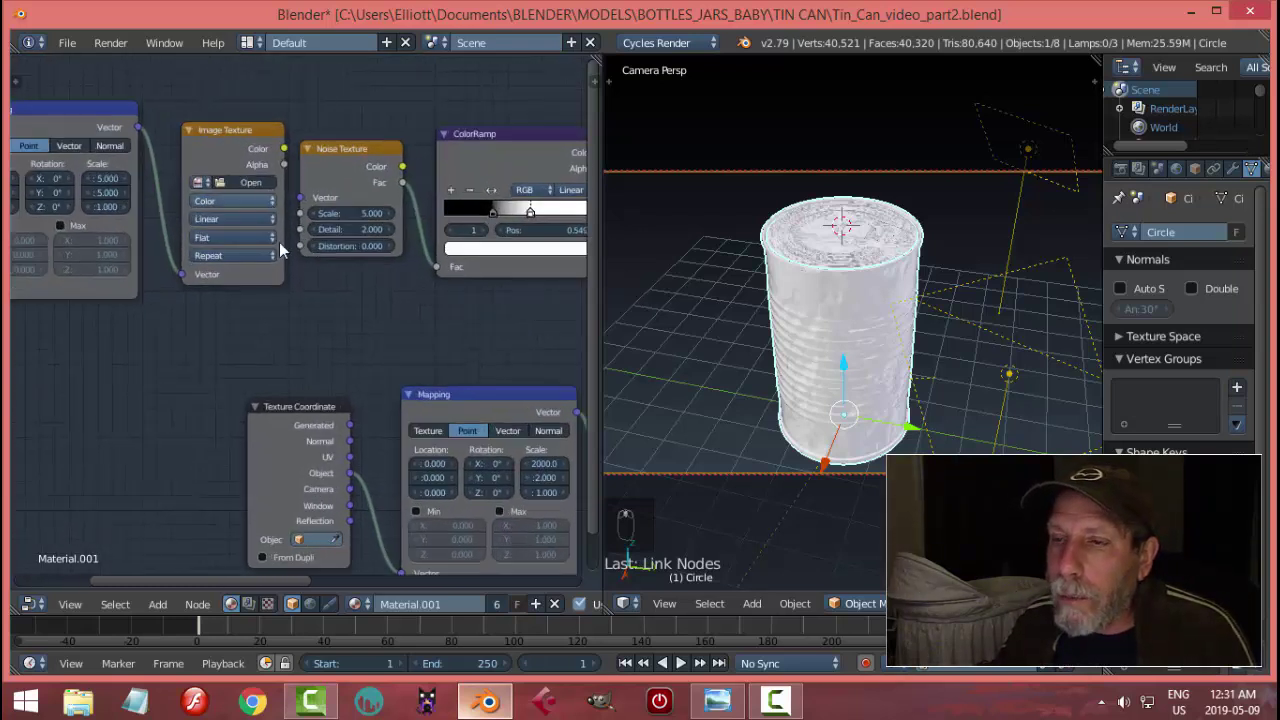
left_click(716, 701)
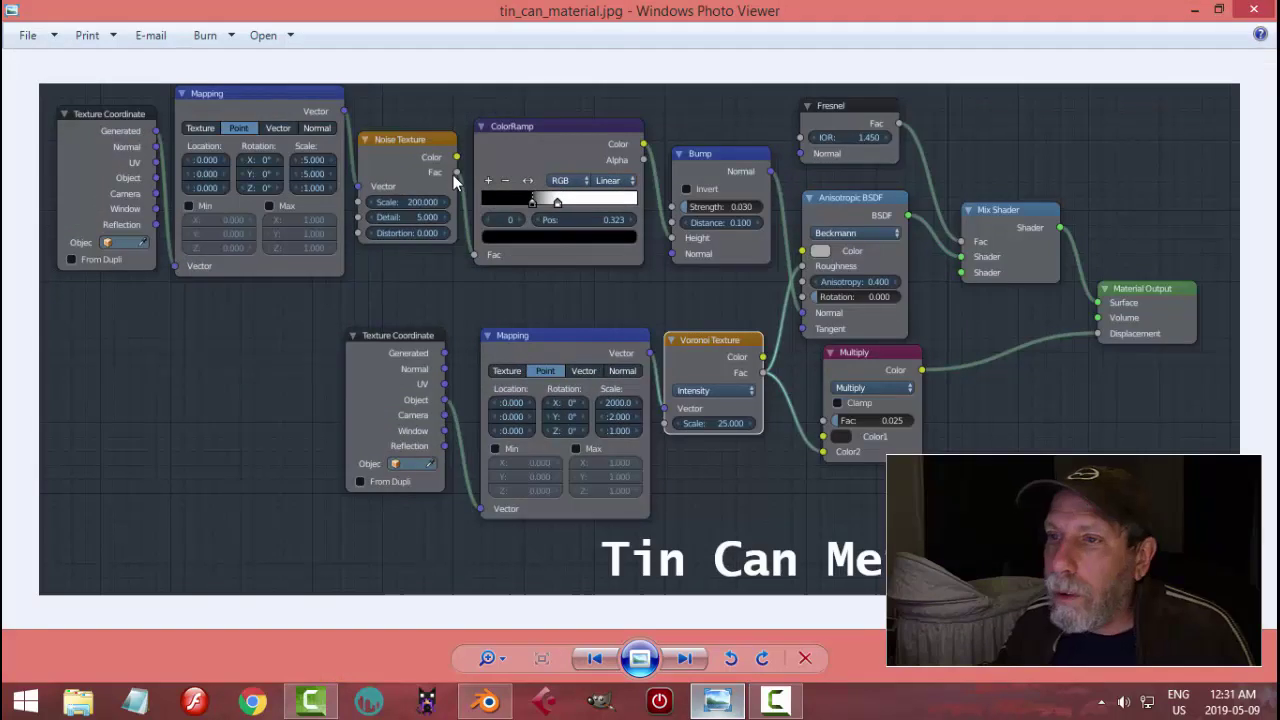
left_click(487, 701)
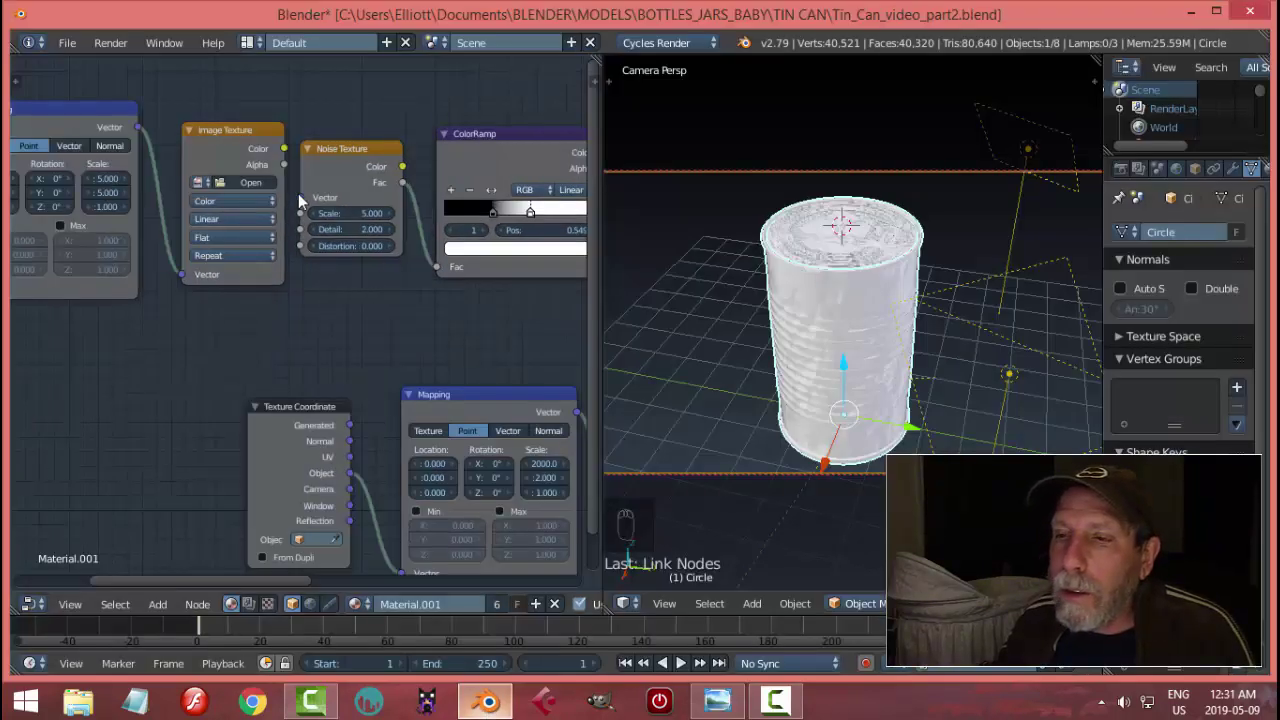
left_click_drag(336, 145, 285, 146)
left_click(239, 130)
key("x")
Link the Mapping node's Vector output to the Noise Texture's Vector input and move the Noise Texture node closer to the Mapping node.
left_click(716, 700)
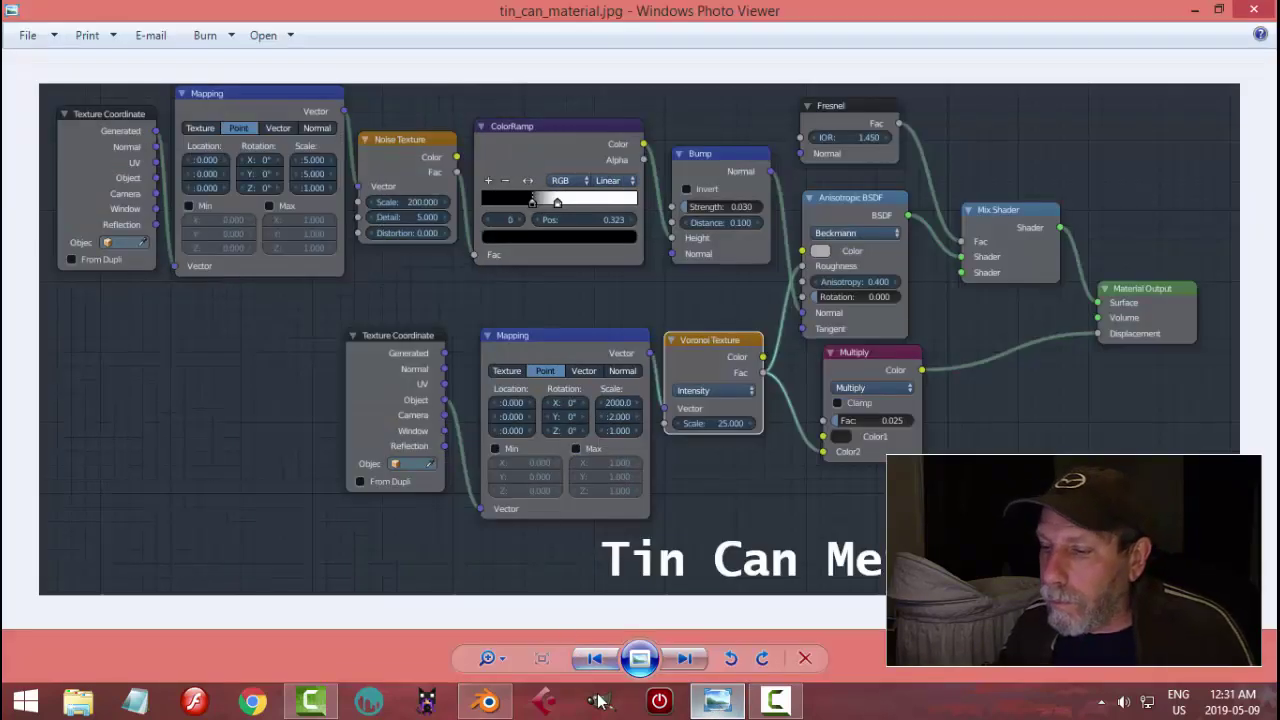
left_click(488, 700)
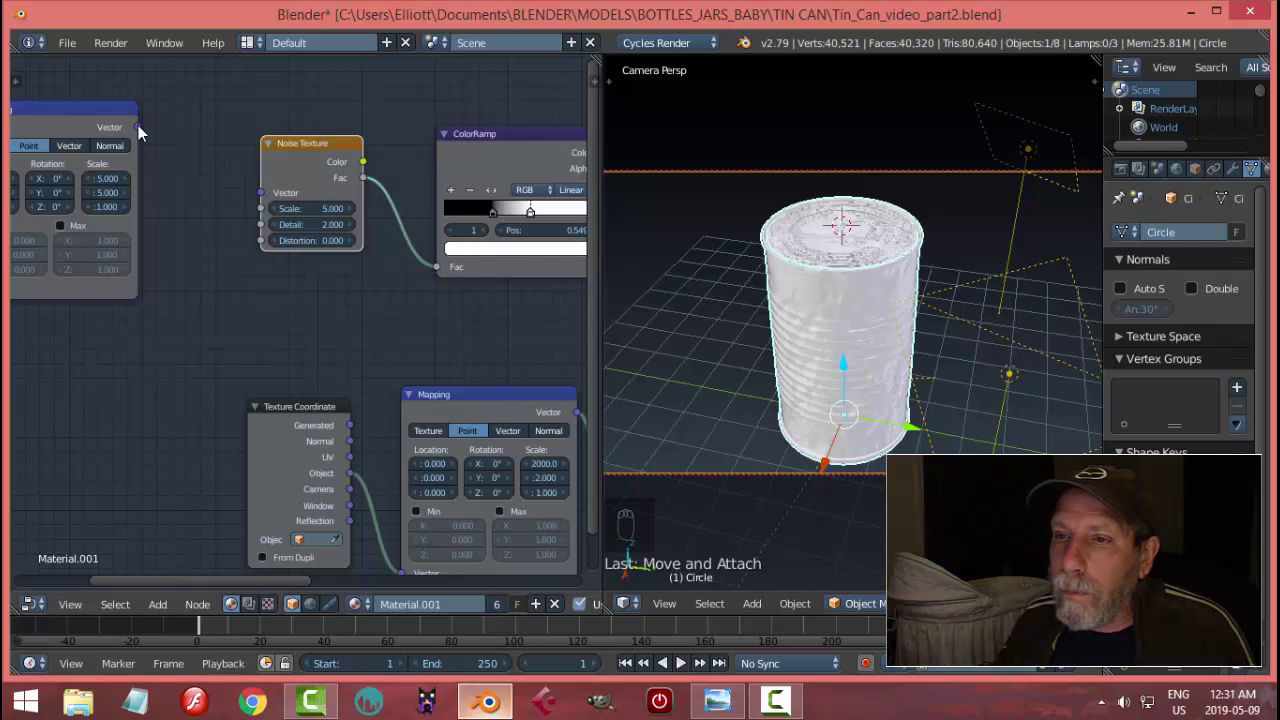
left_click_drag(138, 127, 261, 192)
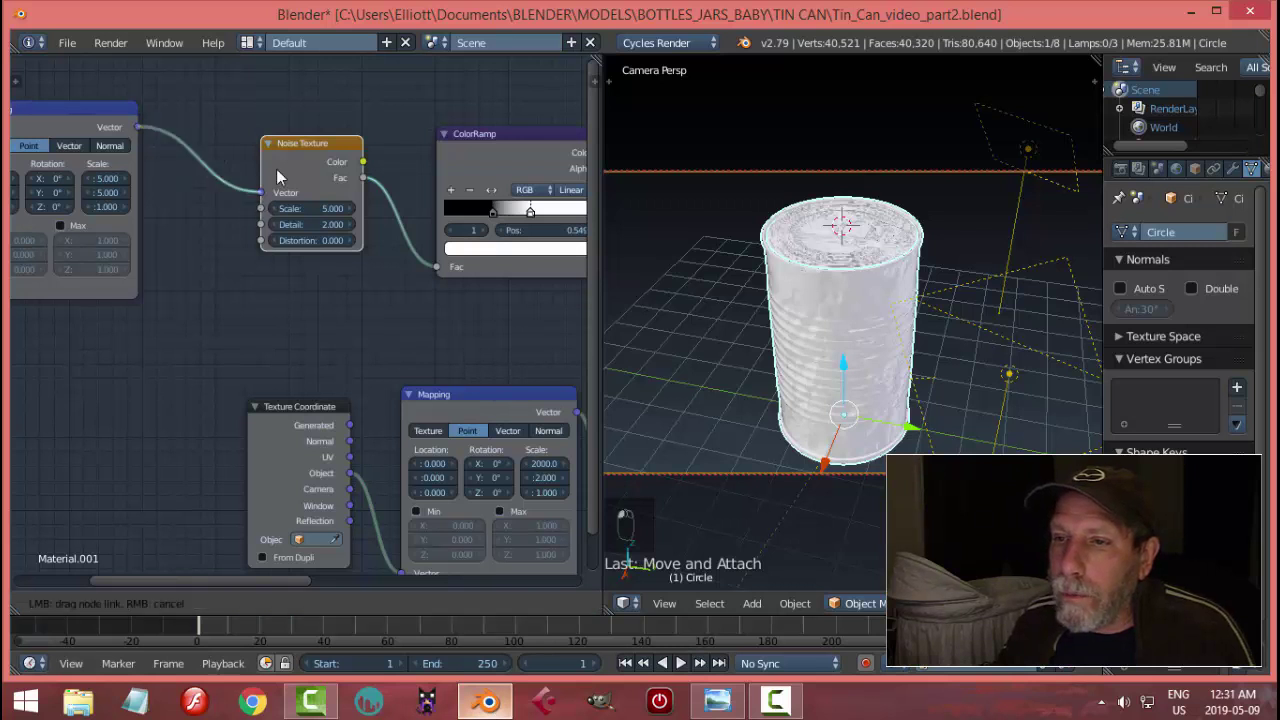
left_click(287, 143)
left_click_drag(287, 143, 262, 143)
middle_click_drag(386, 215, 278, 201)
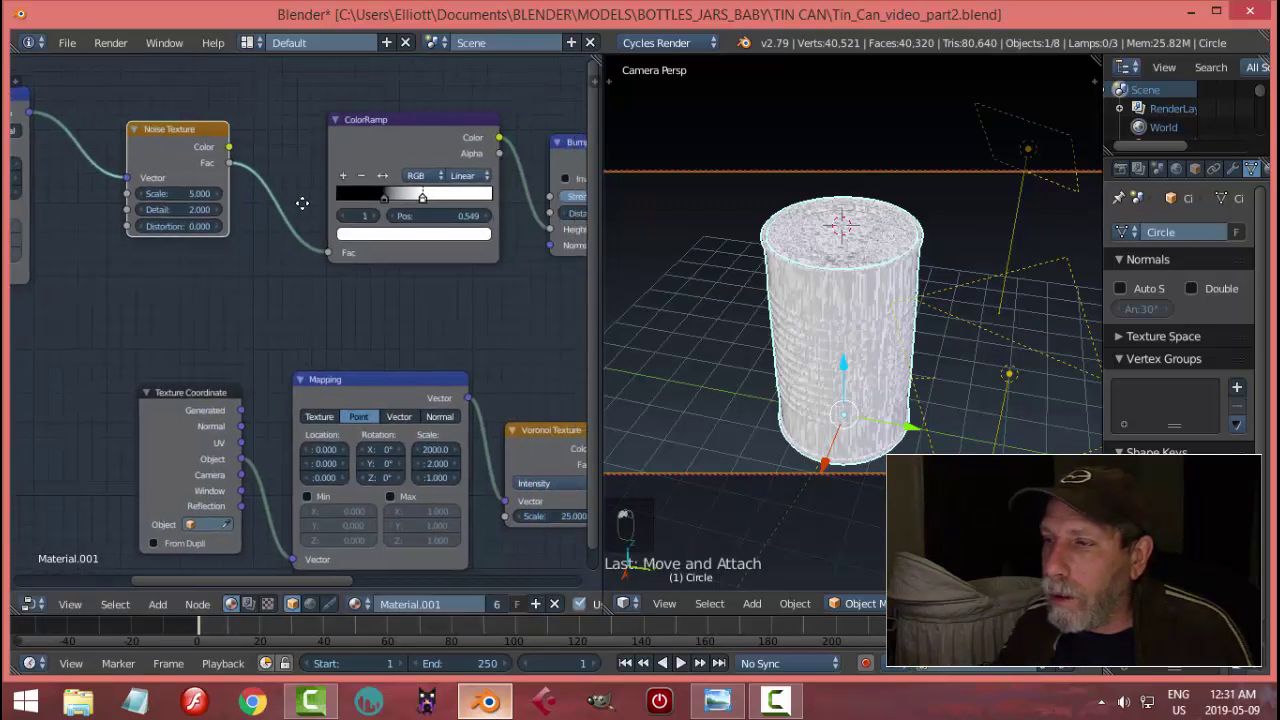
Preview the can briefly in rendered shading and compare the Bump node's settings with the reference image.
key("shift+z")
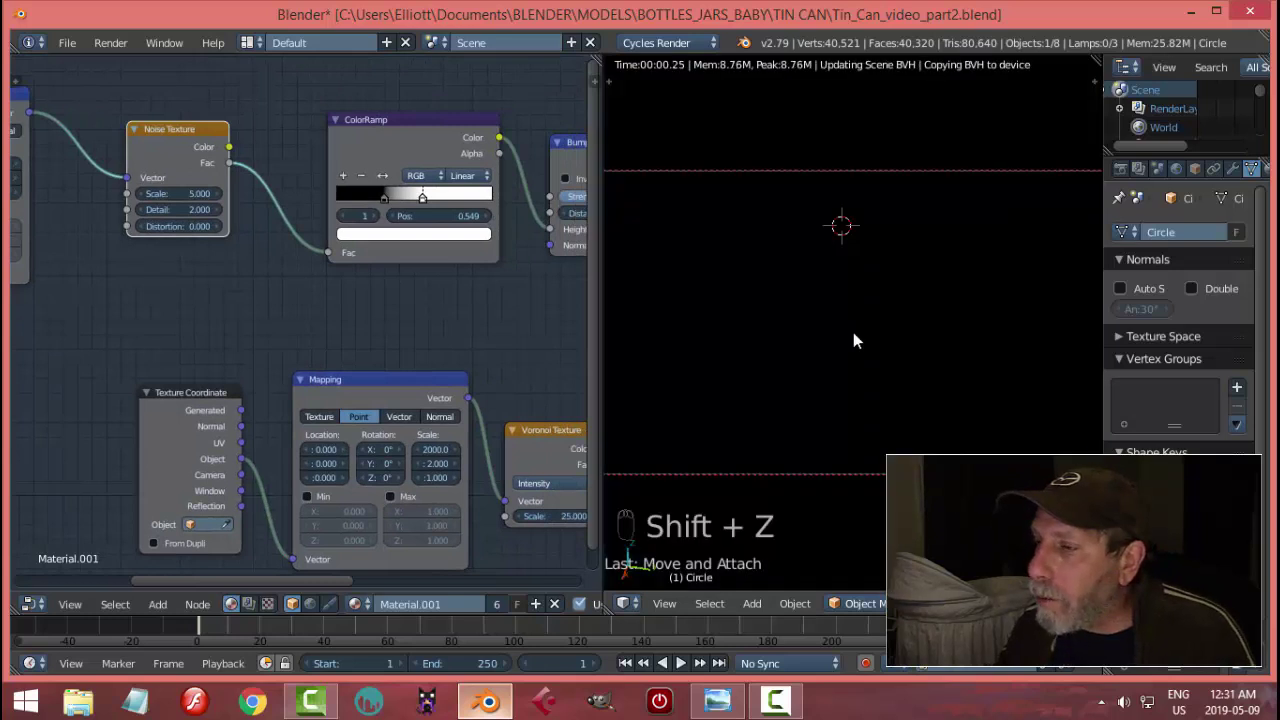
key("shift+z")
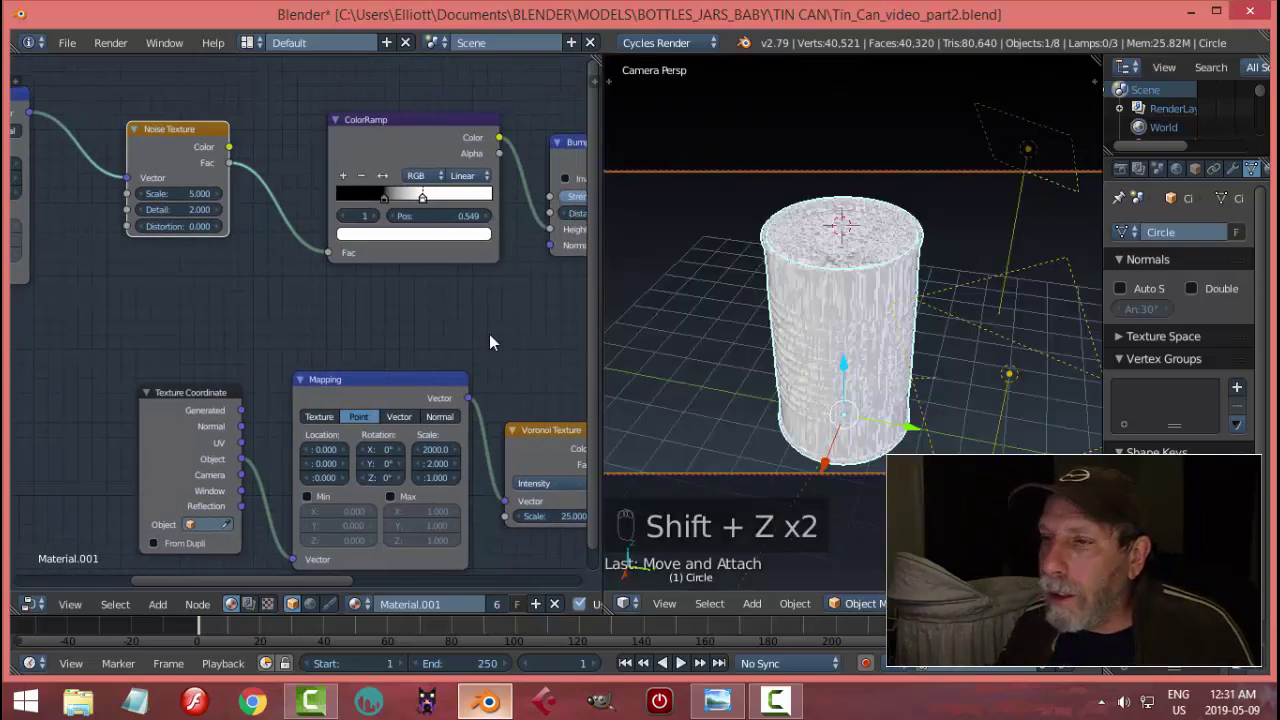
scroll(489, 334, "down", 1)
middle_click_drag(479, 310, 287, 311)
scroll(287, 311, "down", 3, "ctrl")
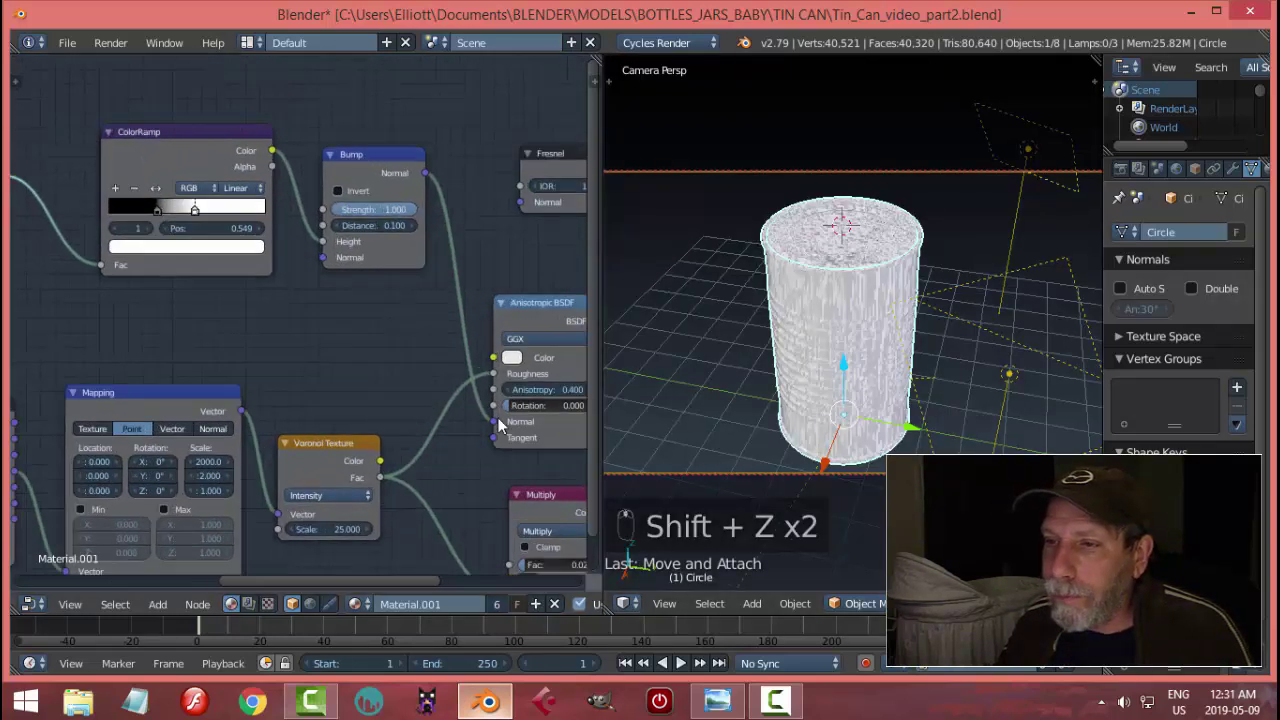
left_click(716, 700)
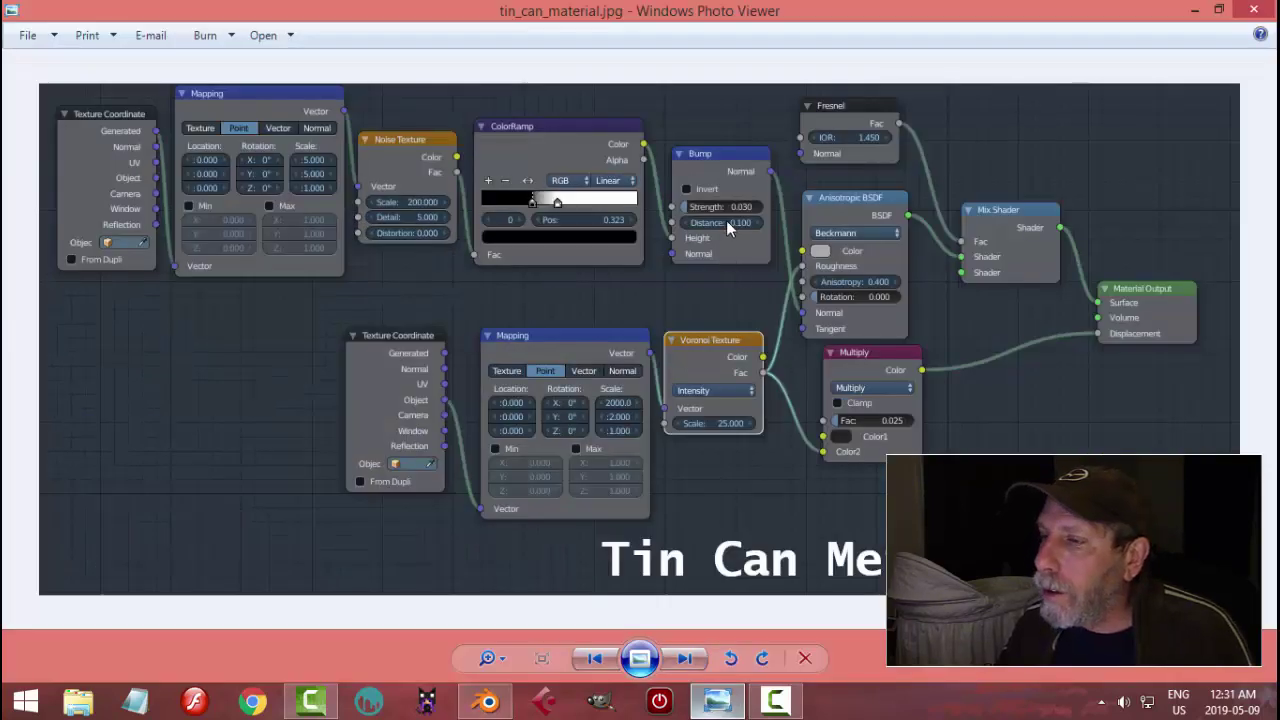
left_click(488, 700)
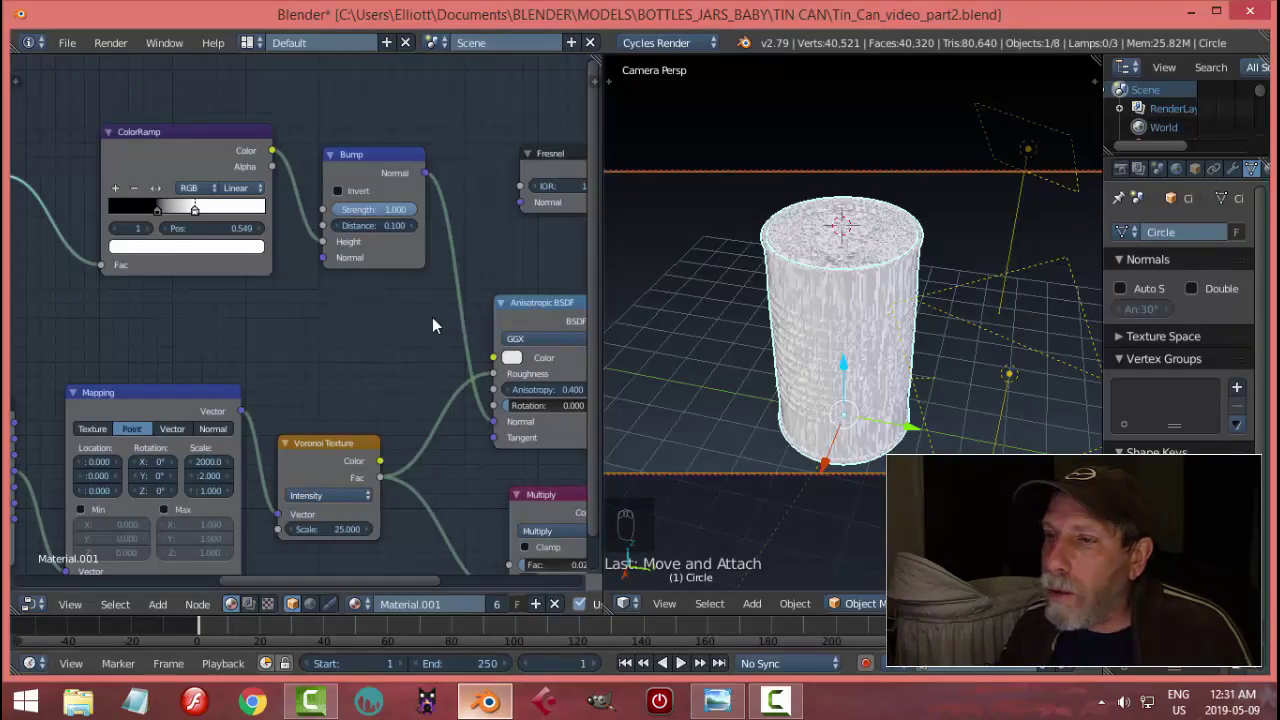
Set the Bump node's Strength to 0.030 and its Distance to 0.100, as in the reference image.
left_click(398, 213)
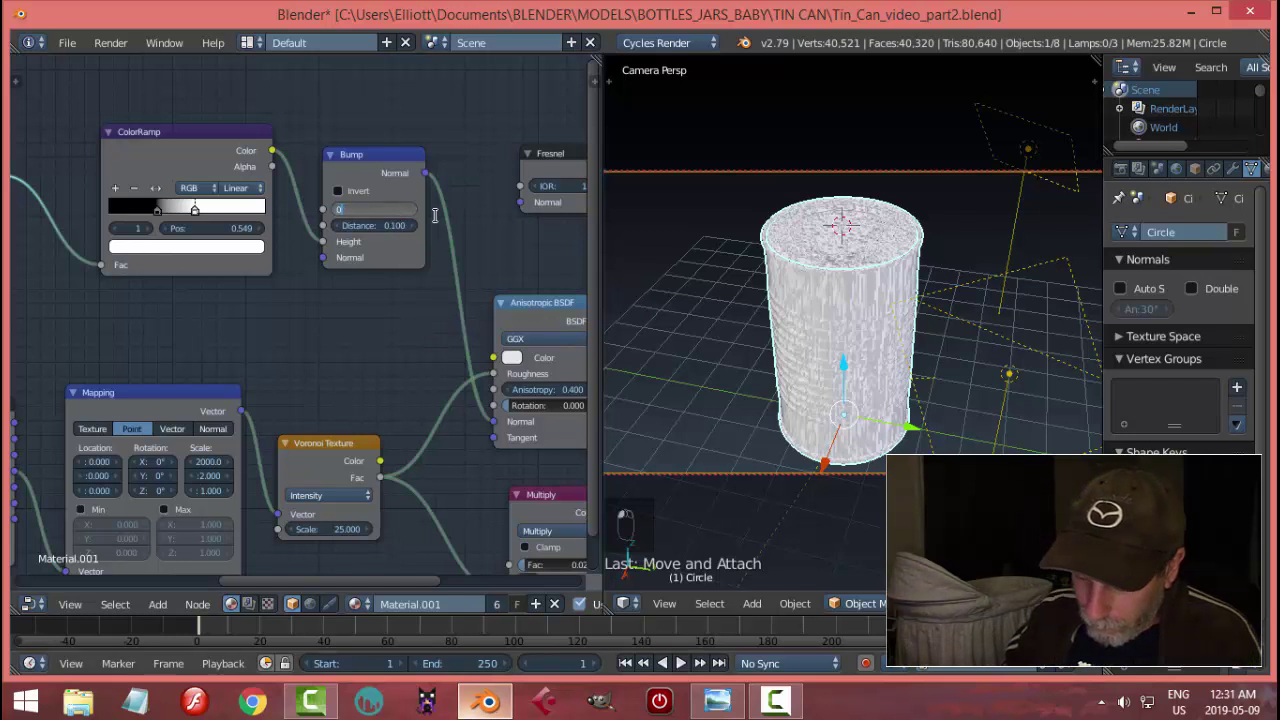
key("Return")
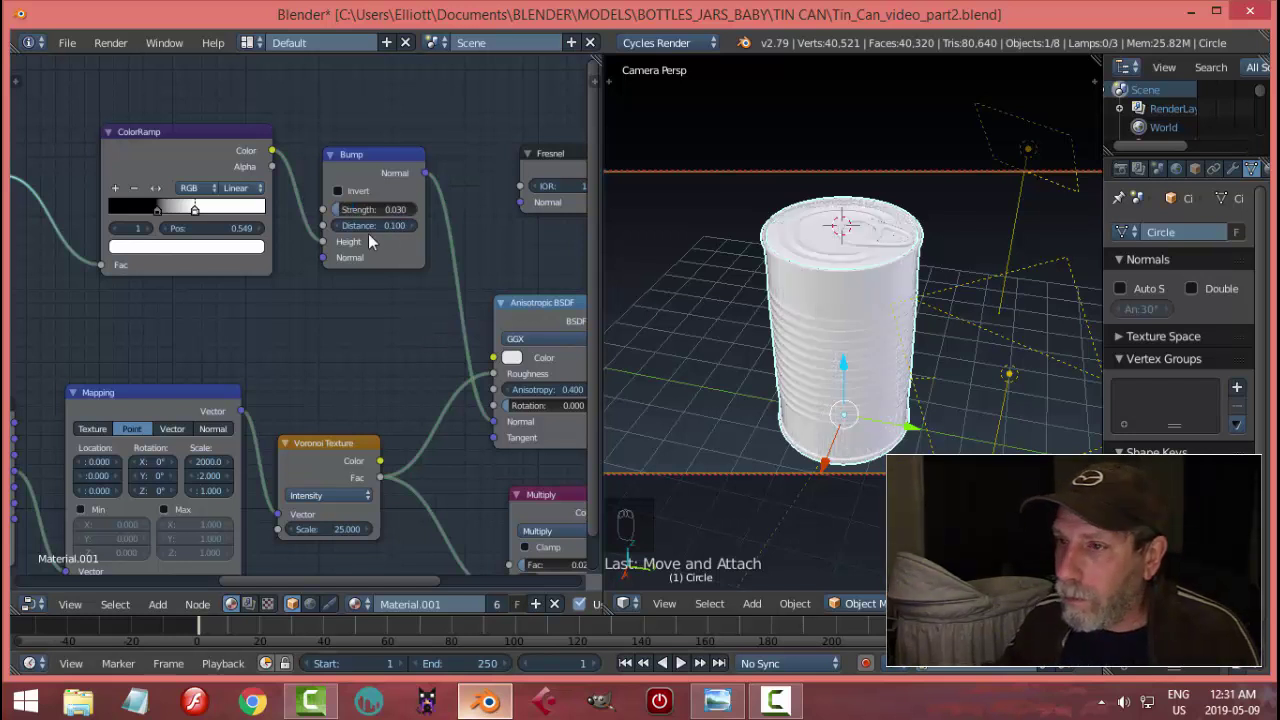
left_click(401, 226)
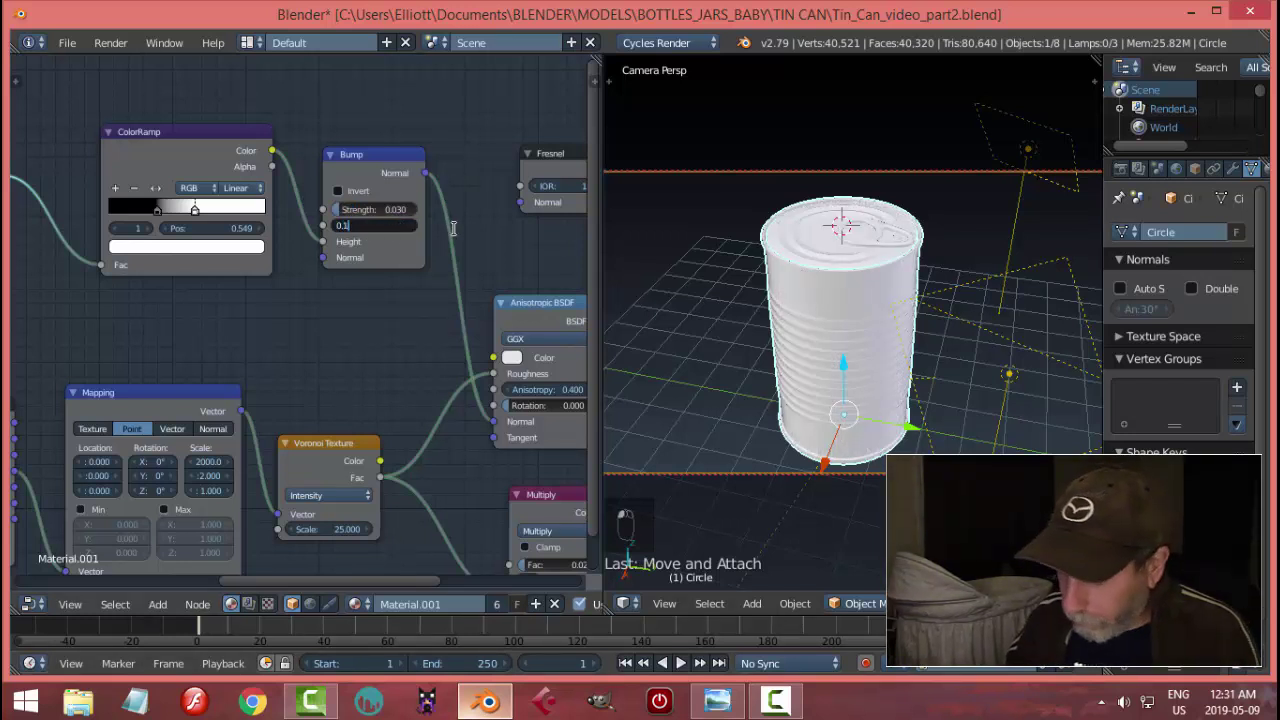
key("Return")
Check the Noise Texture settings in the reference image and set the node's Scale to 200 and Detail to 5.
scroll(463, 230, "down", 2)
middle_click_drag(463, 230, 381, 238)
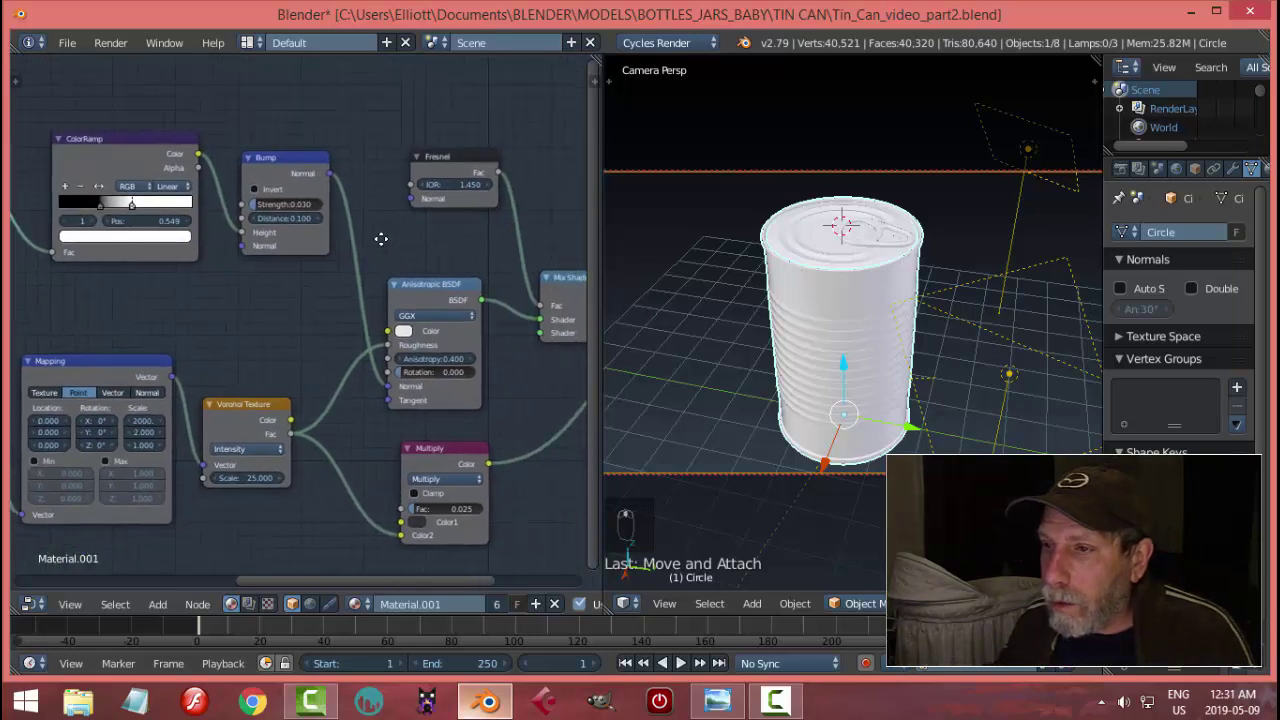
scroll(330, 240, "up", 6, "ctrl")
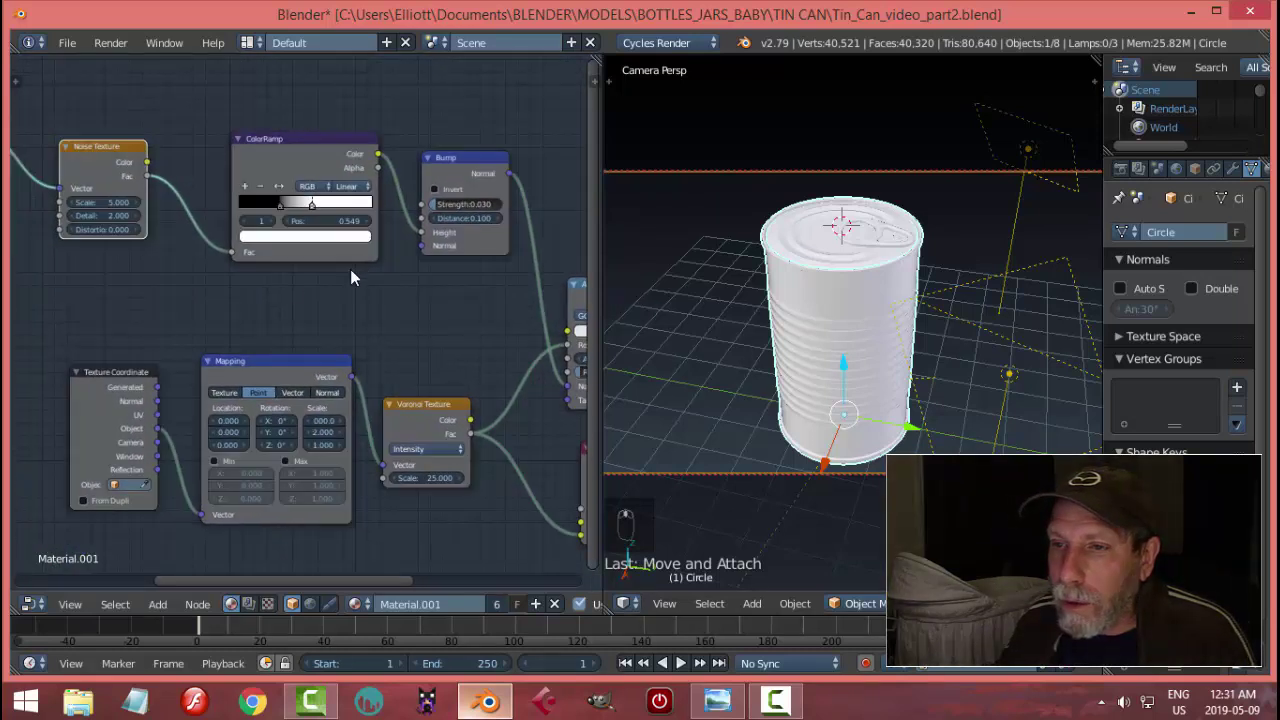
scroll(350, 277, "up", 6, "ctrl")
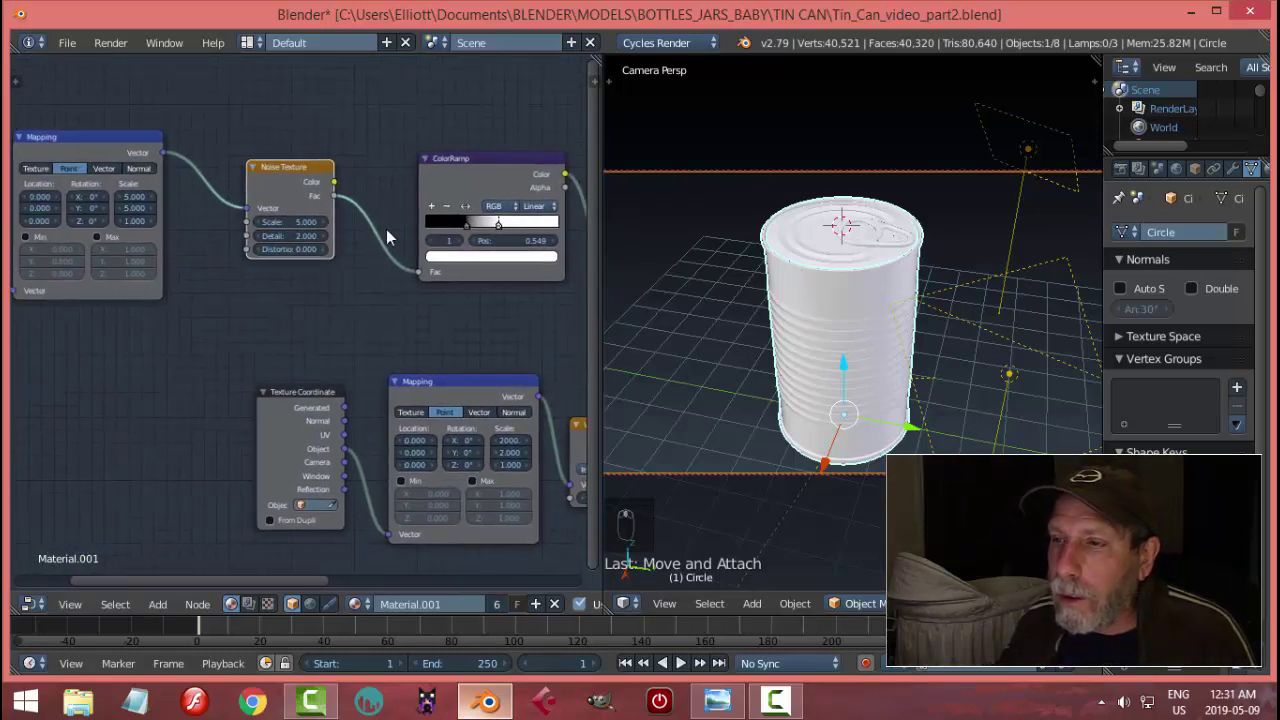
scroll(420, 275, "down", 1)
scroll(415, 275, "down", 4, "ctrl")
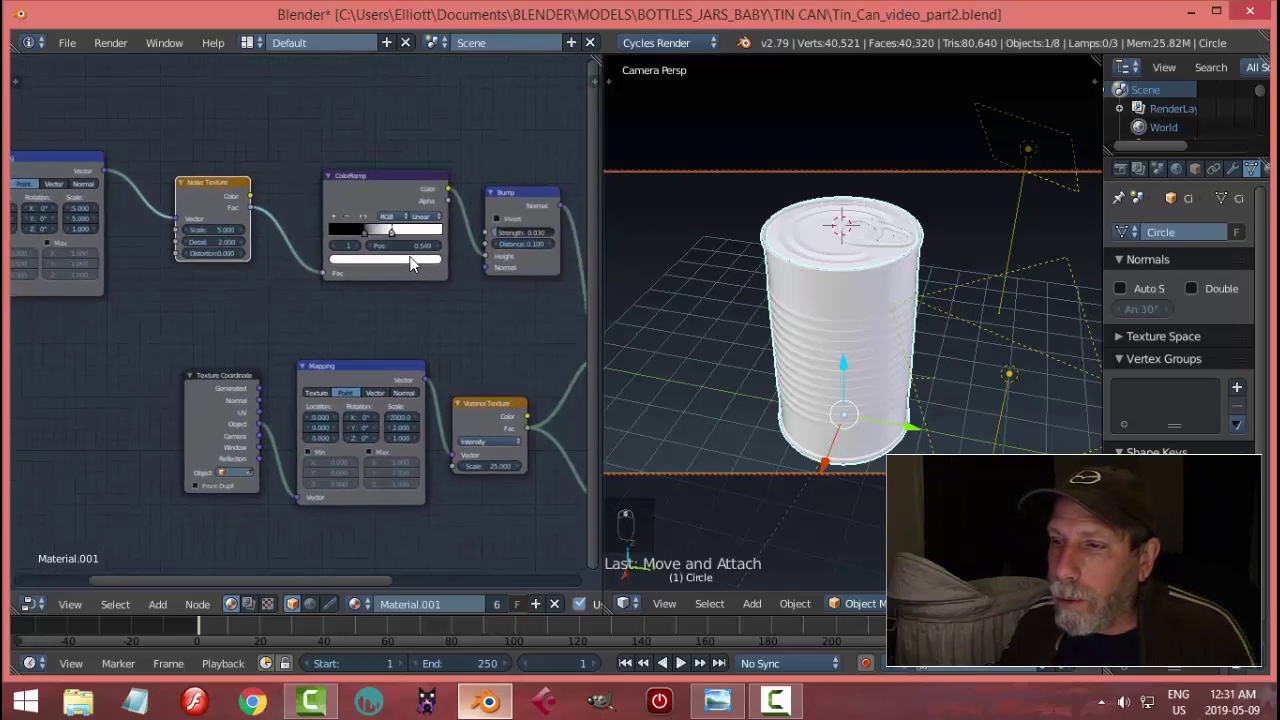
left_click(716, 700)
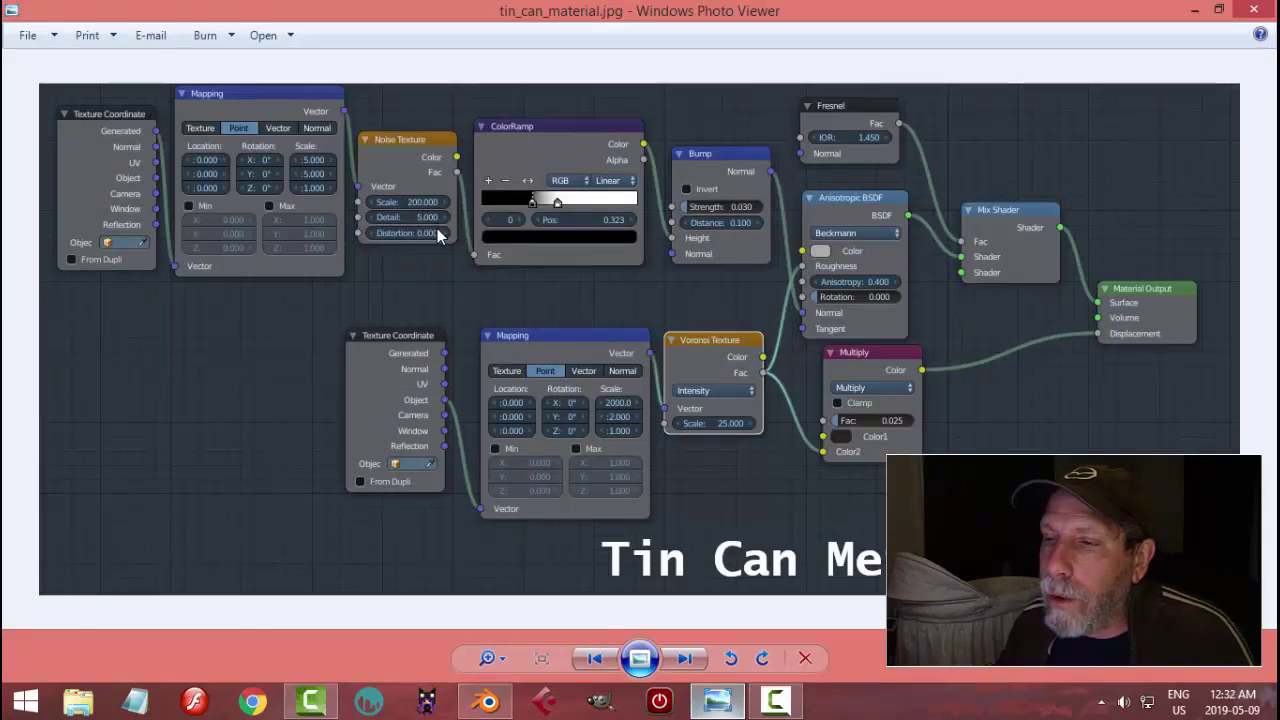
left_click(489, 700)
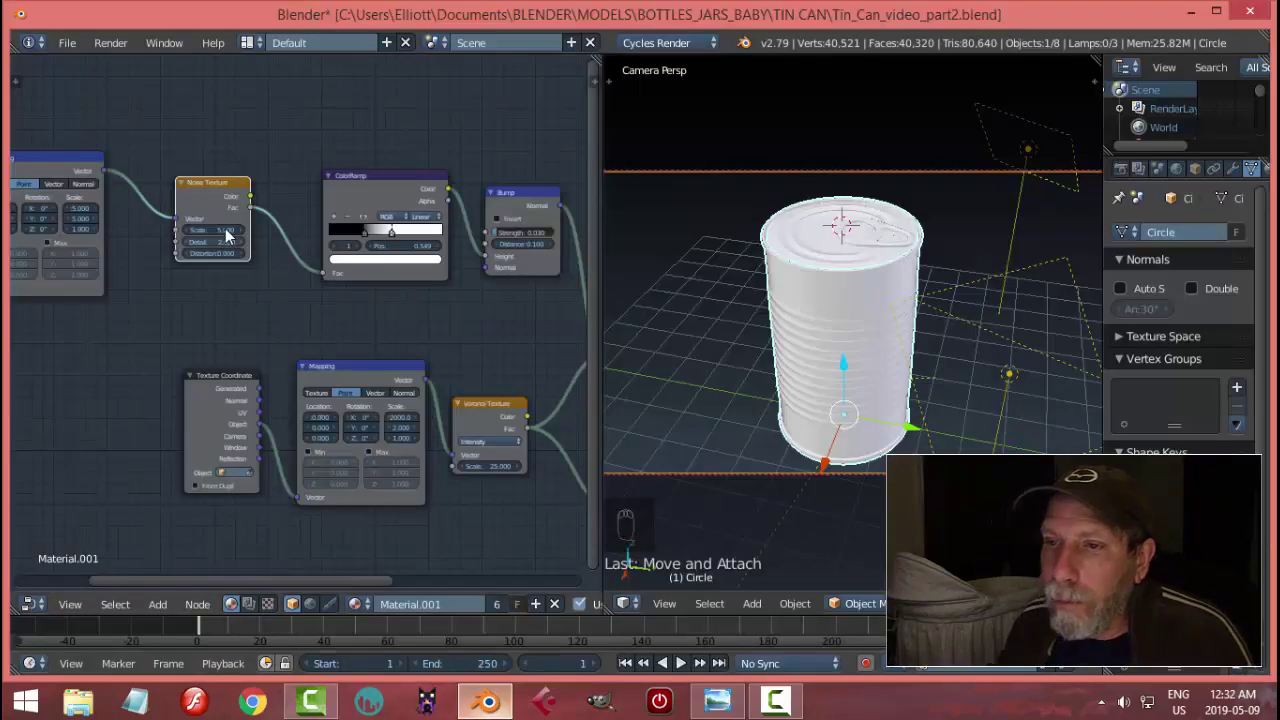
type("200")
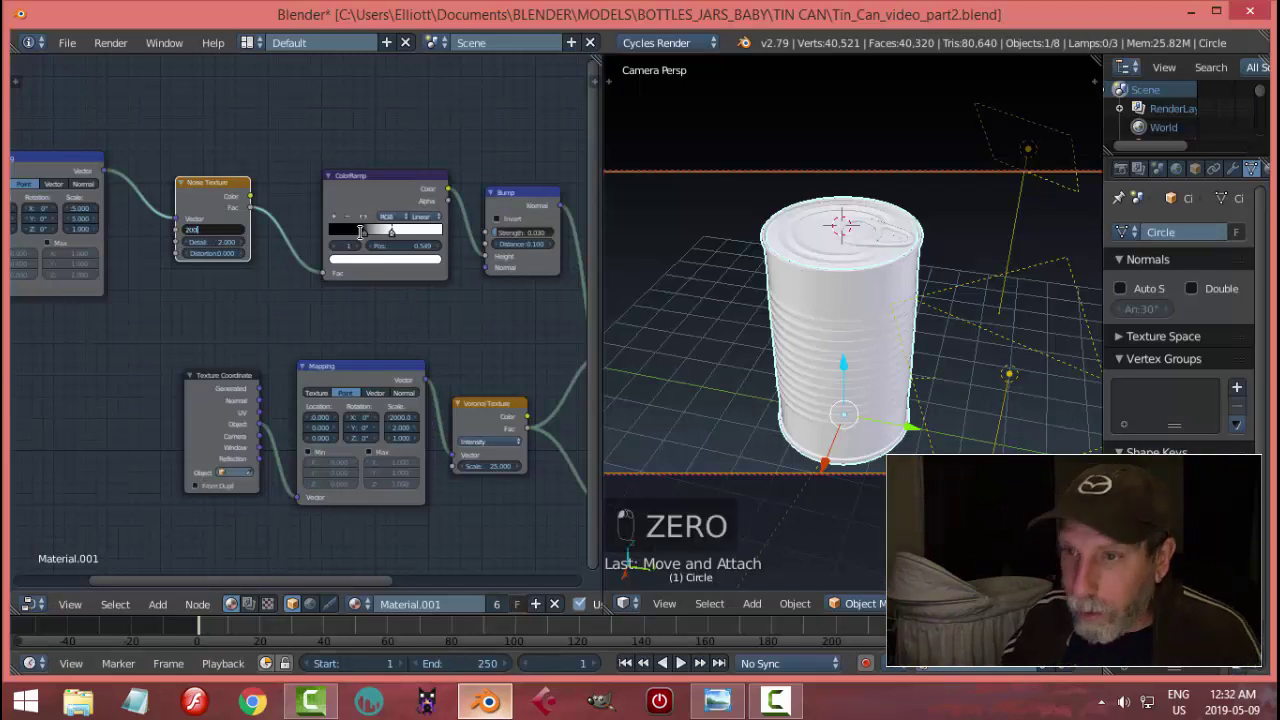
key("Tab")
scroll(270, 305, "up", 3)
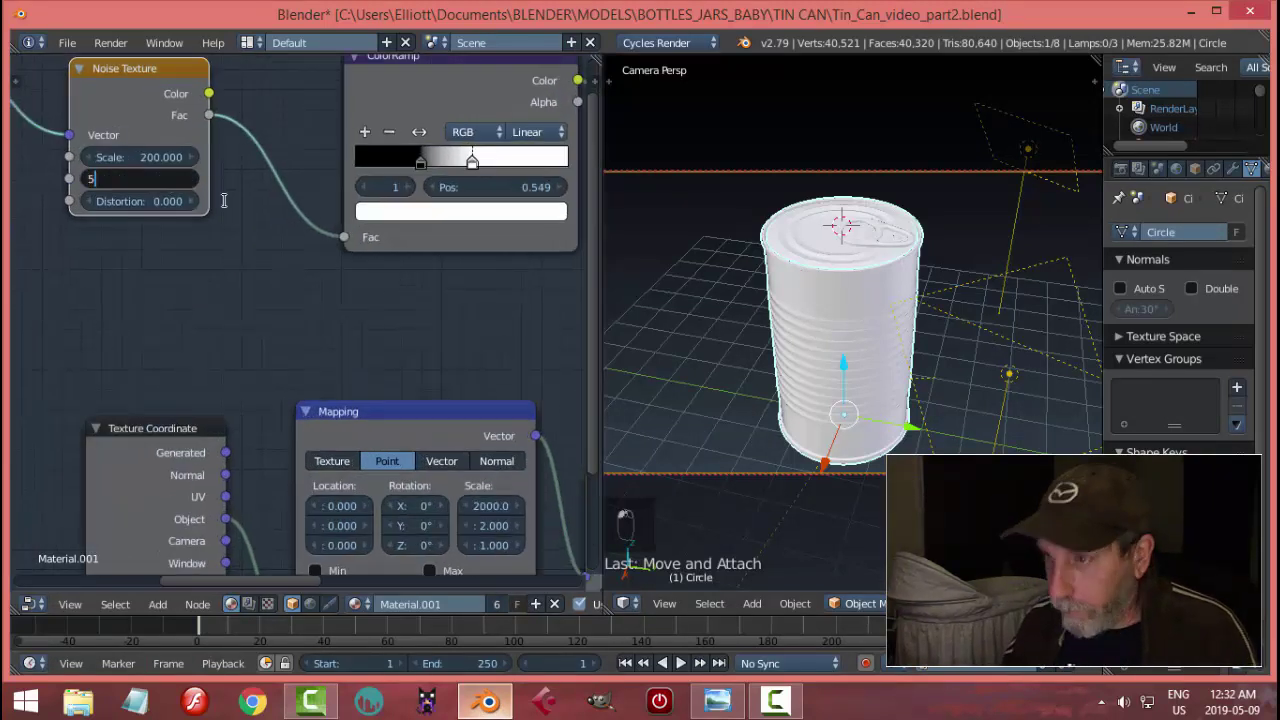
type("5")
key("Return")
Inspect the can's material close up in rendered shading, return to solid shading, and save over Tin_Can_video_part2.blend.
key("shift+z")
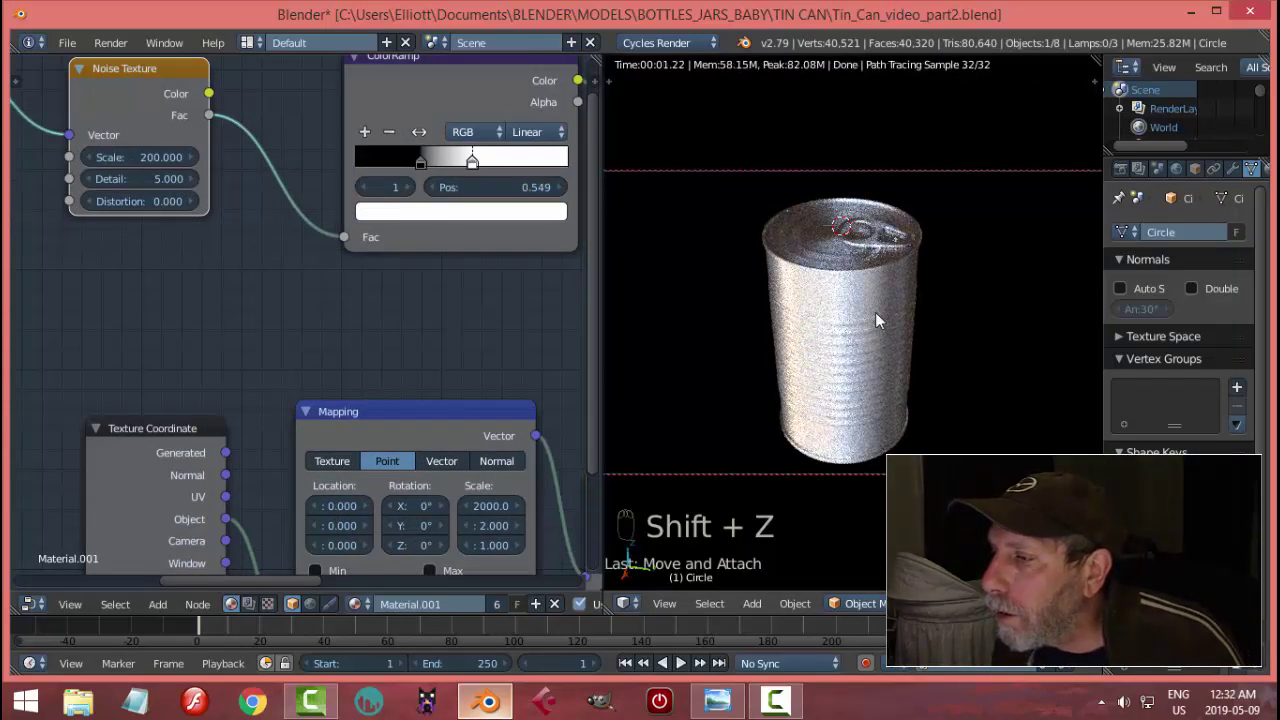
scroll(875, 312, "up", 5)
scroll(867, 320, "down", 2)
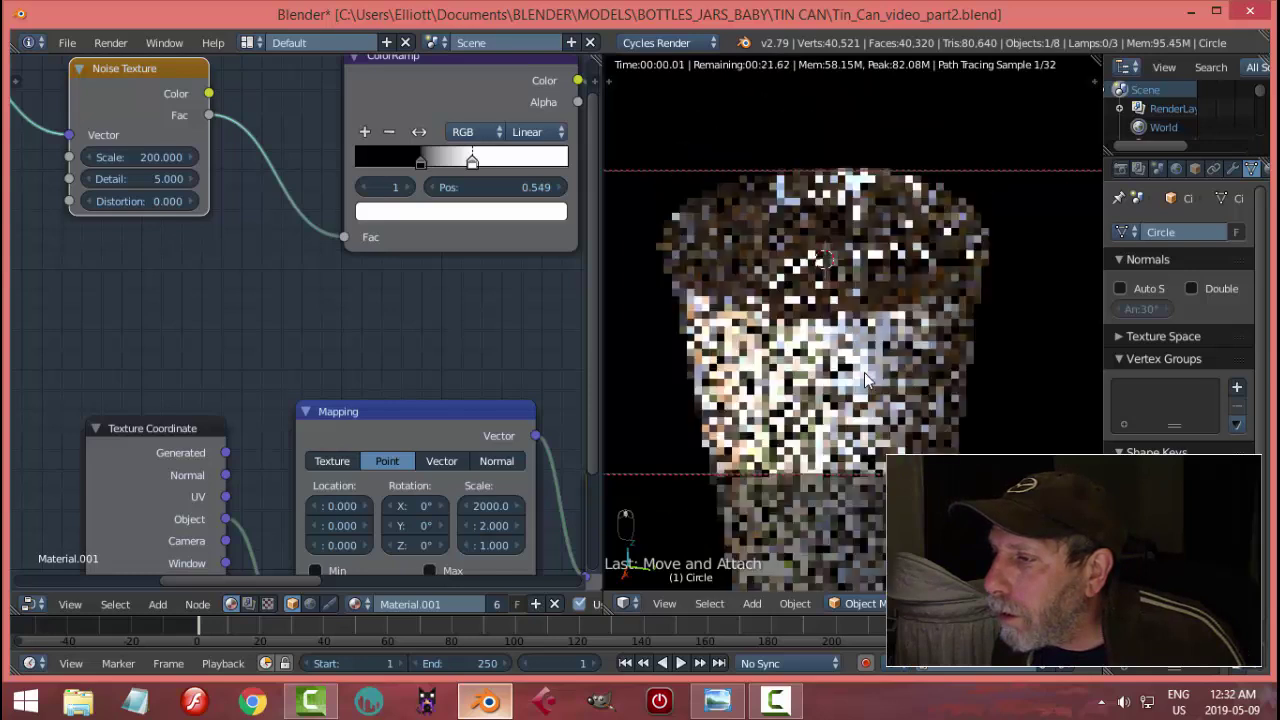
middle_click_drag(864, 372, 870, 341)
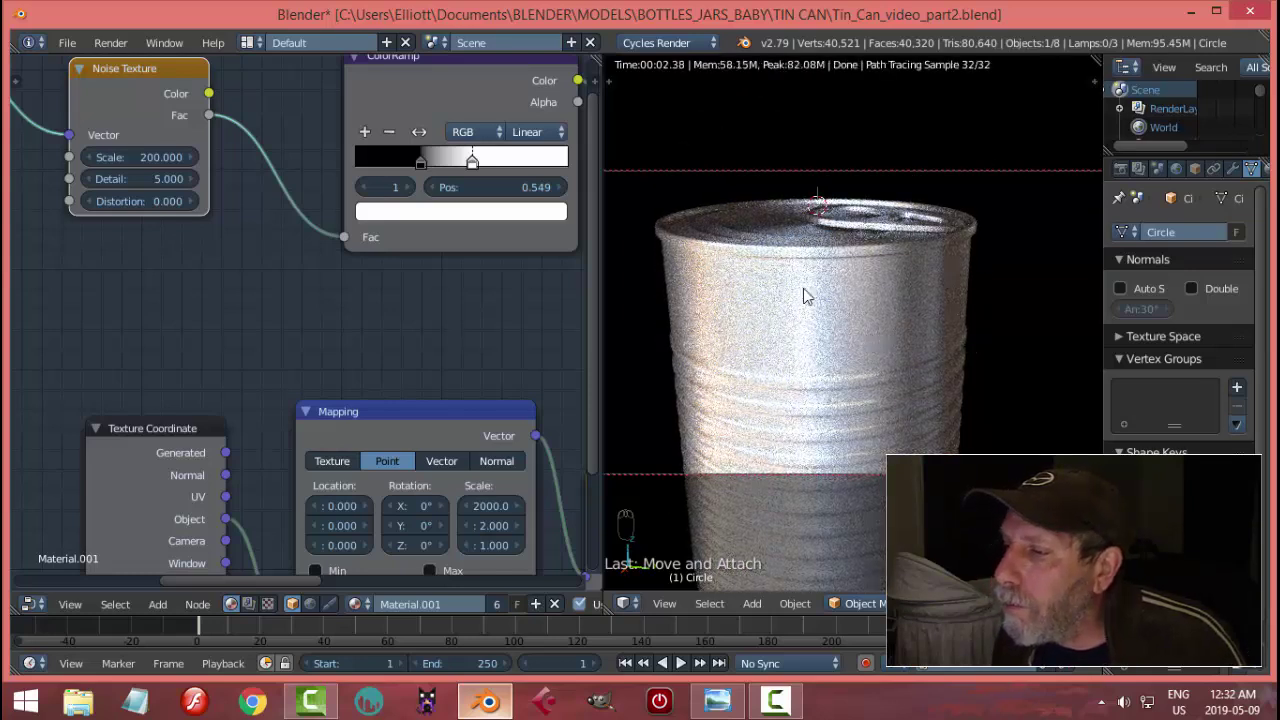
key("shift+z")
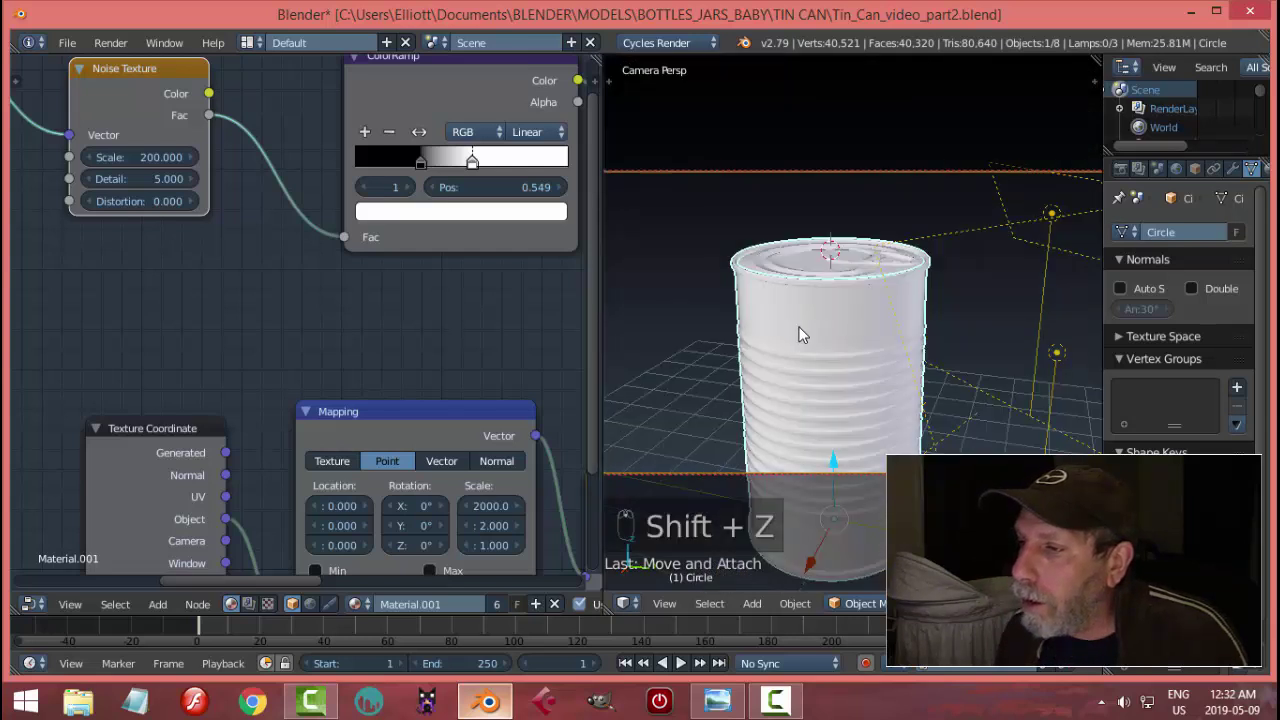
key("ctrl+s")
left_click(818, 312)
Maximize the node editor and move the upper Texture Coordinate, Mapping and Noise Texture nodes together closer to the ColorRamp.
scroll(380, 295, "down", 4)
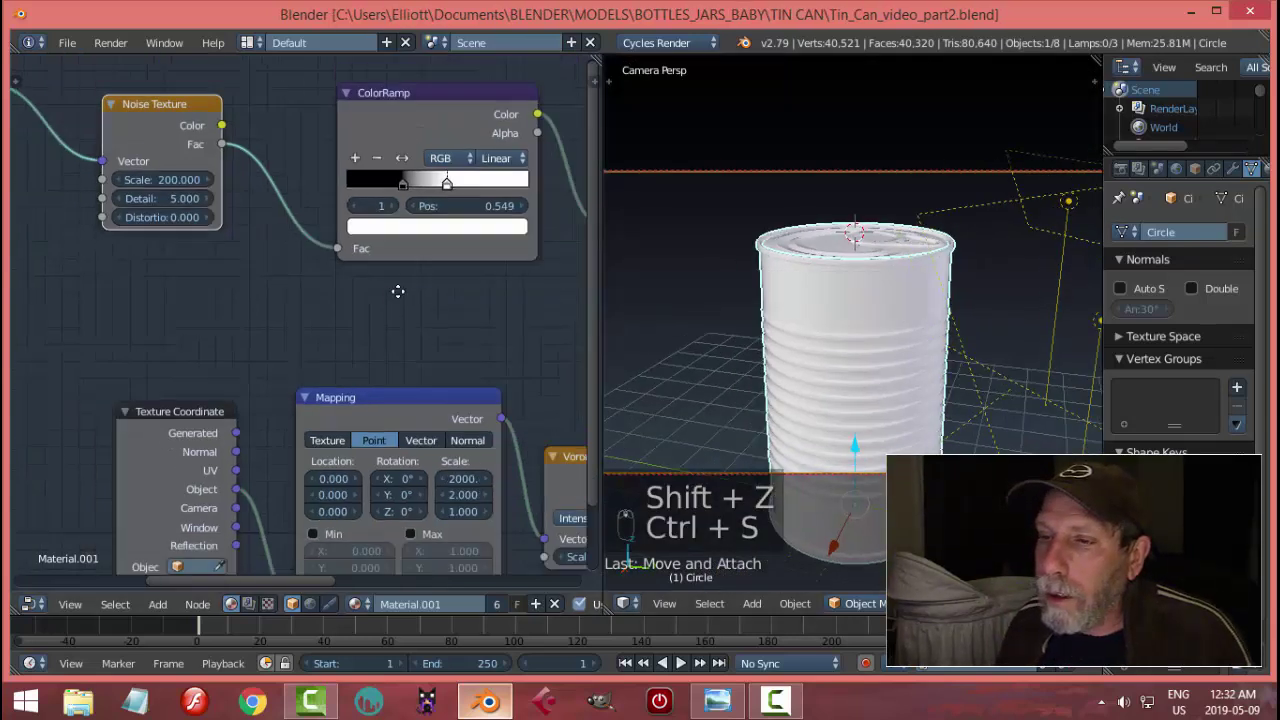
scroll(213, 291, "down", 2)
middle_click_drag(213, 291, 371, 277, "ctrl")
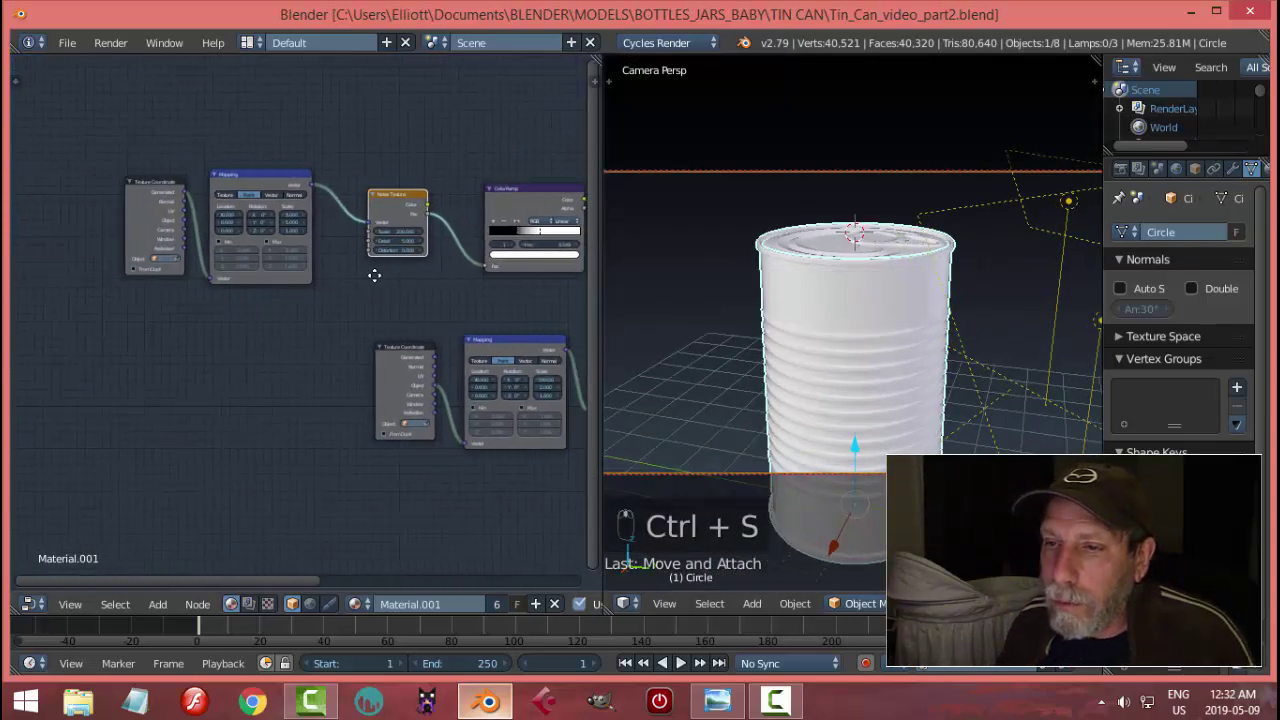
key("ctrl+Up")
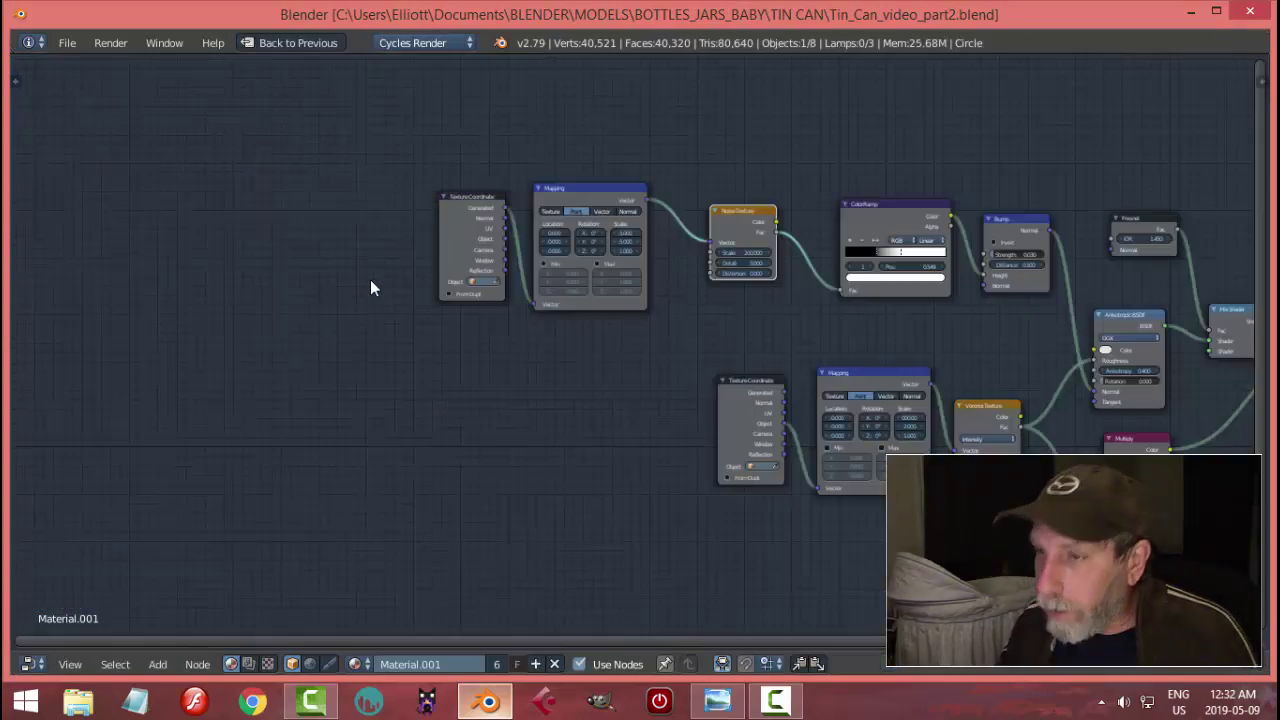
middle_click_drag(877, 357, 685, 311)
scroll(685, 311, "up", 2)
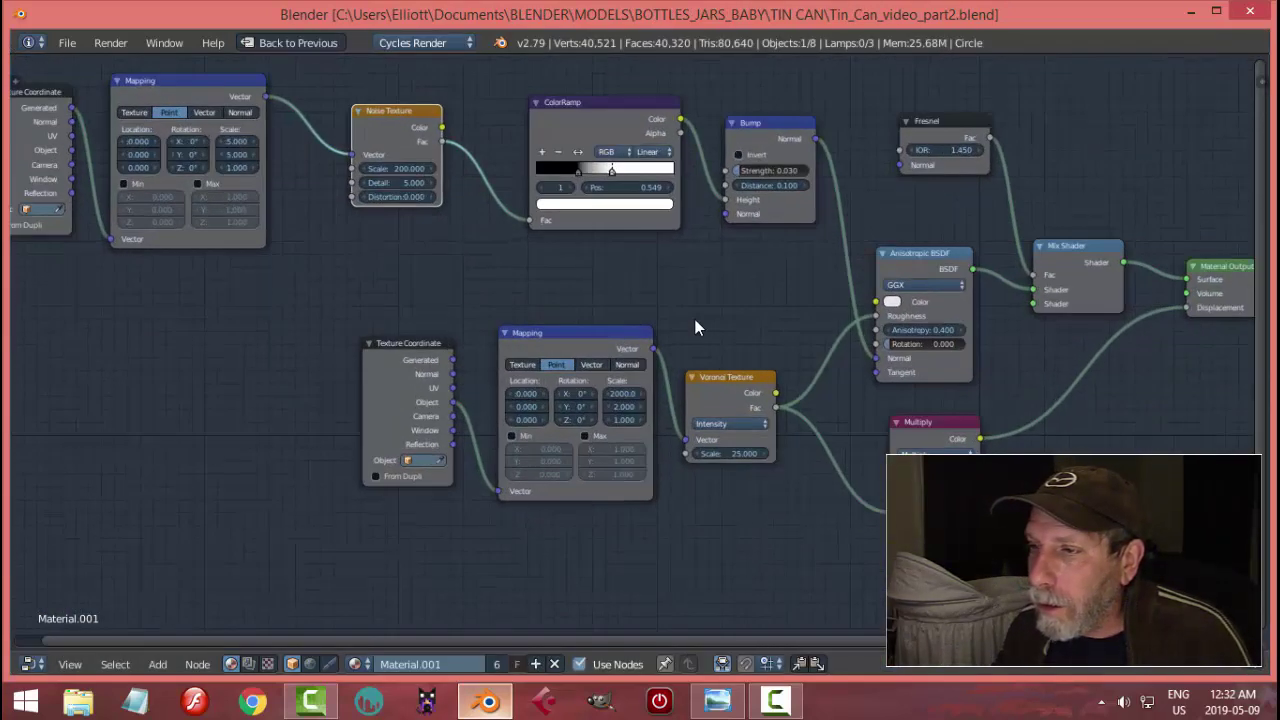
scroll(513, 291, "down", 2)
key("b")
left_click_drag(31, 93, 483, 304)
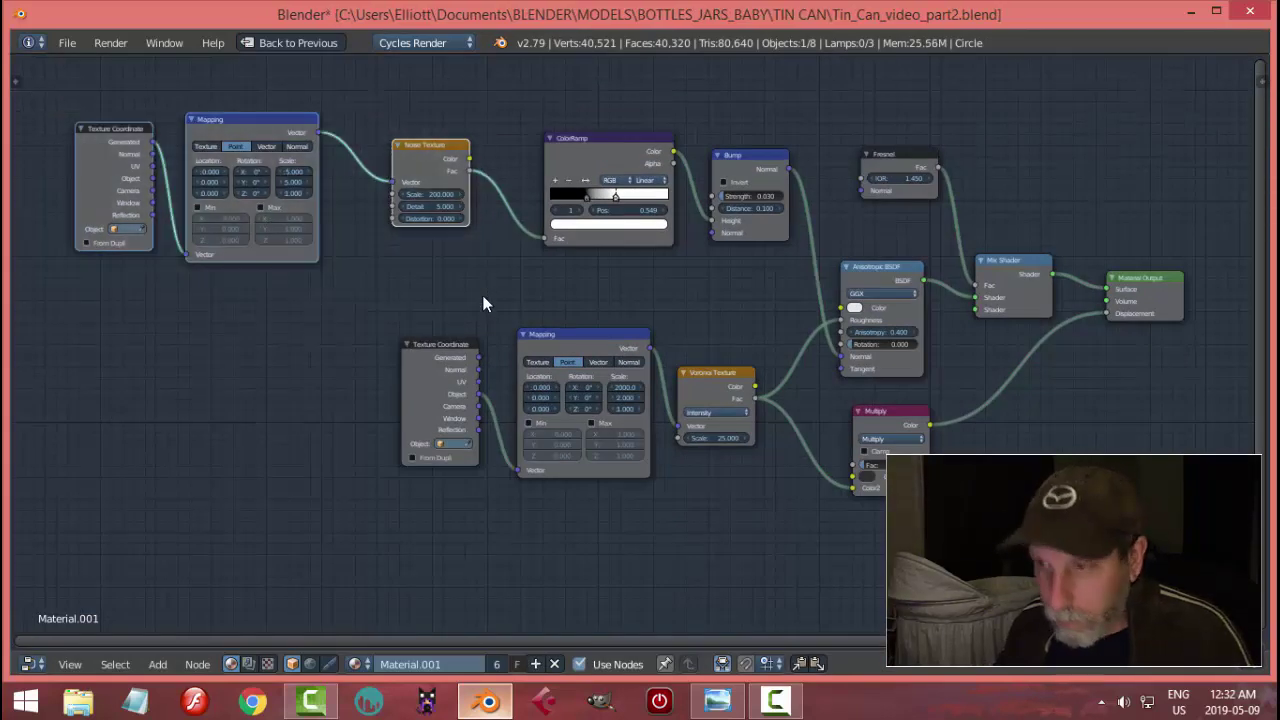
key("g")
left_click(538, 292)
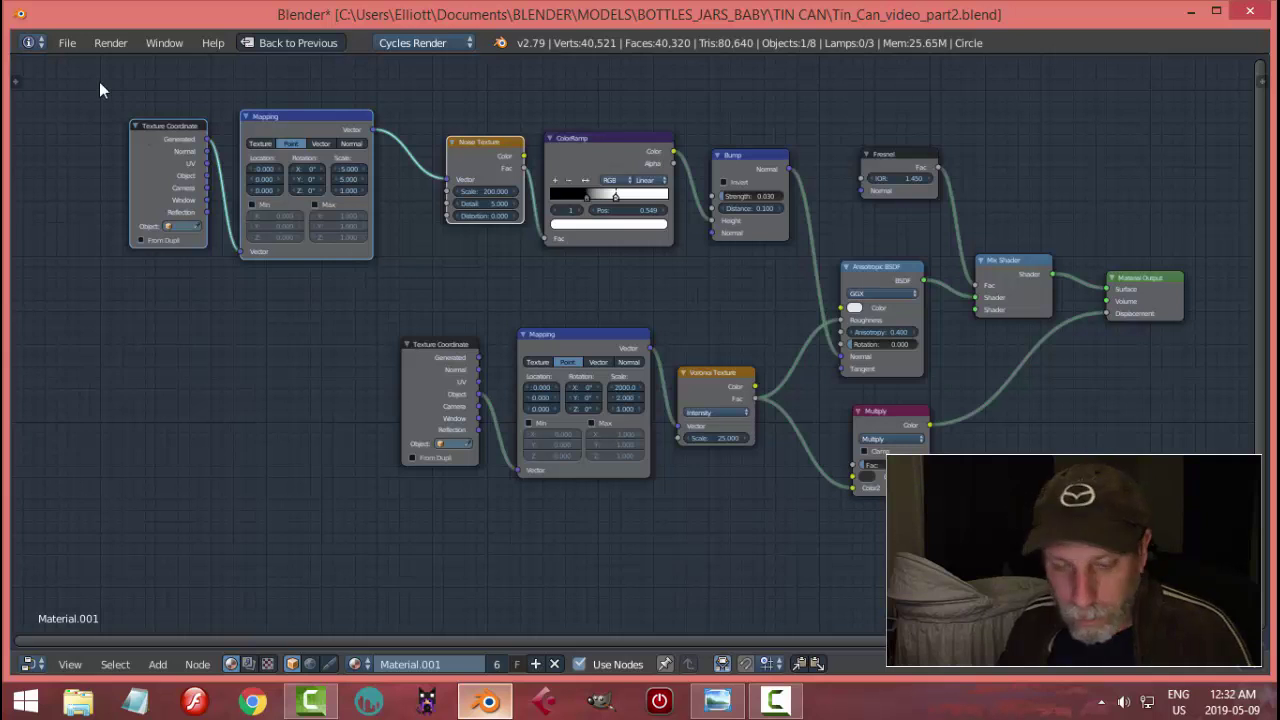
Move only the upper Texture Coordinate and Mapping nodes closer to the Noise Texture node.
key("a")
key("b")
left_click_drag(99, 90, 418, 303)
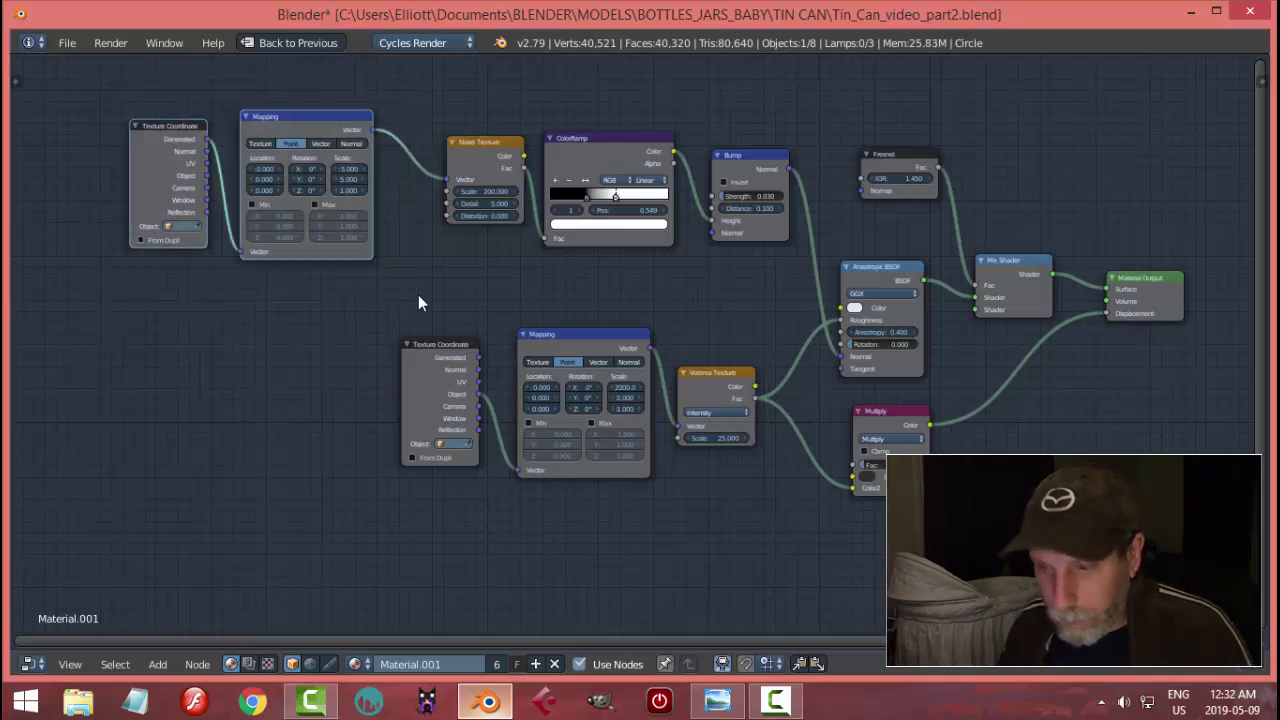
key("g")
left_click(469, 306)
Set the Anisotropic BSDF's distribution to Beckmann and its color to light grey, matching the reference image.
scroll(470, 300, "up", 2)
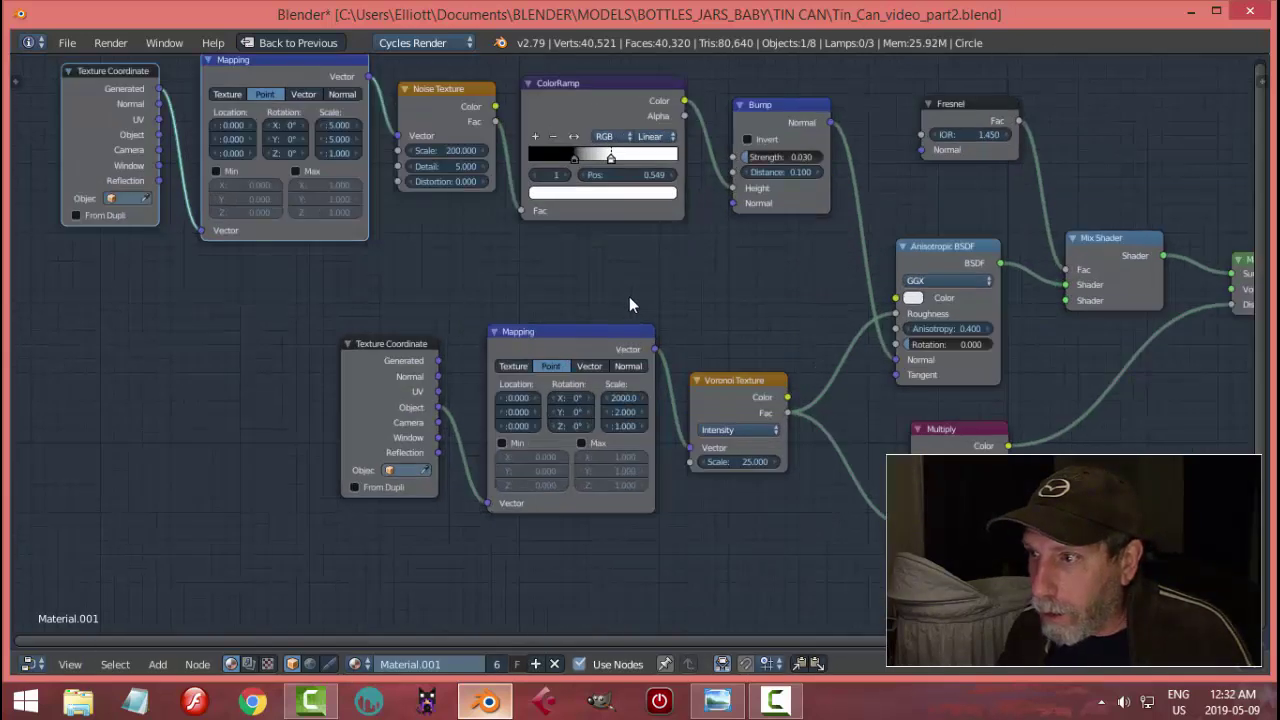
middle_click_drag(689, 317, 491, 351)
scroll(491, 351, "up", 1)
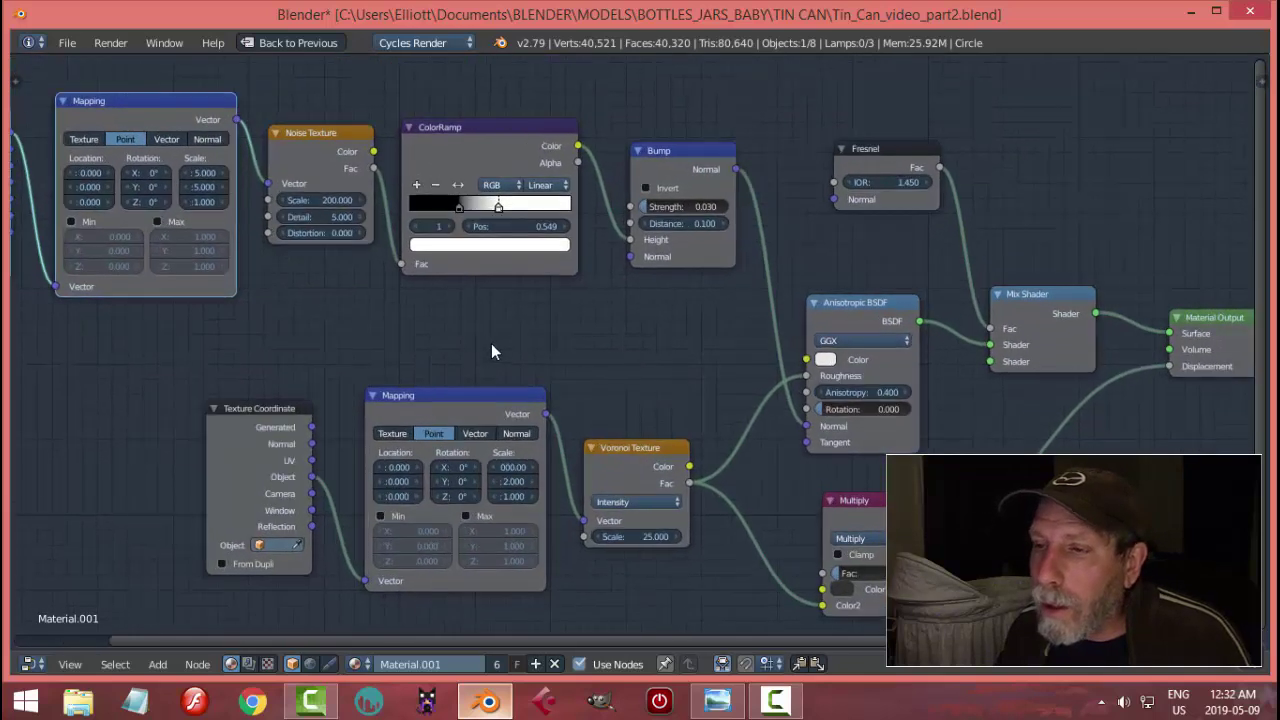
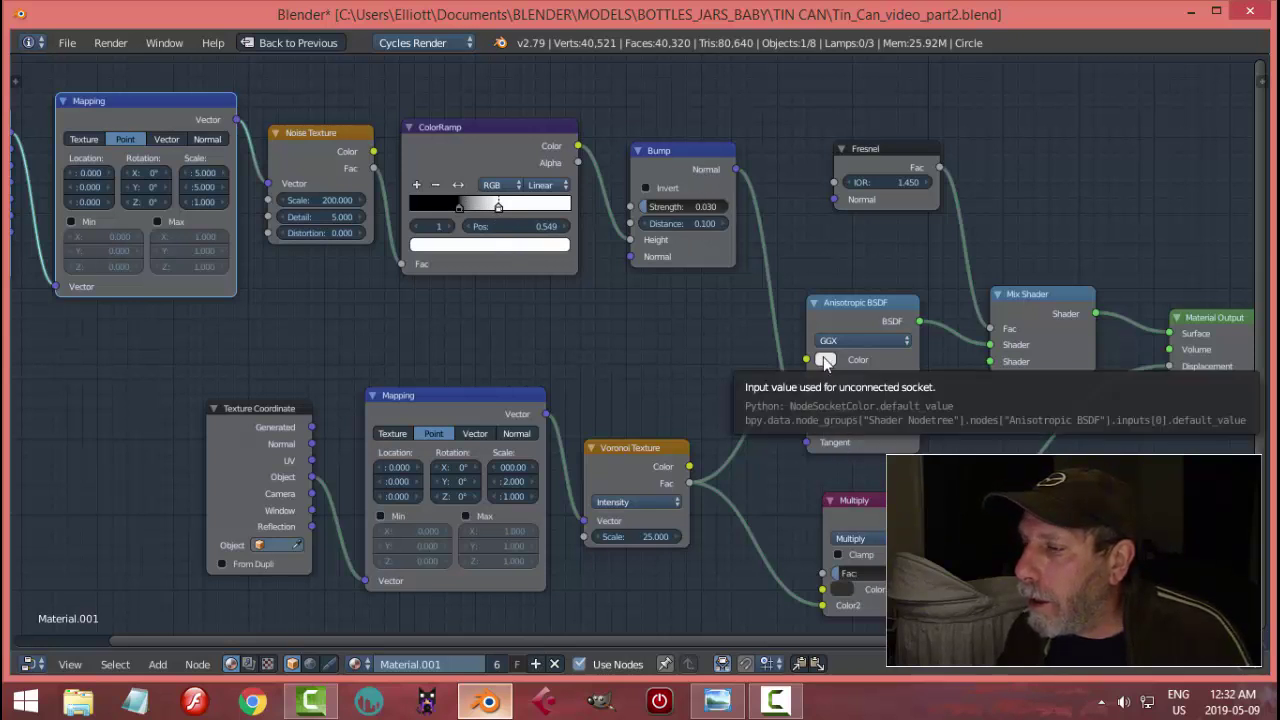
left_click(717, 700)
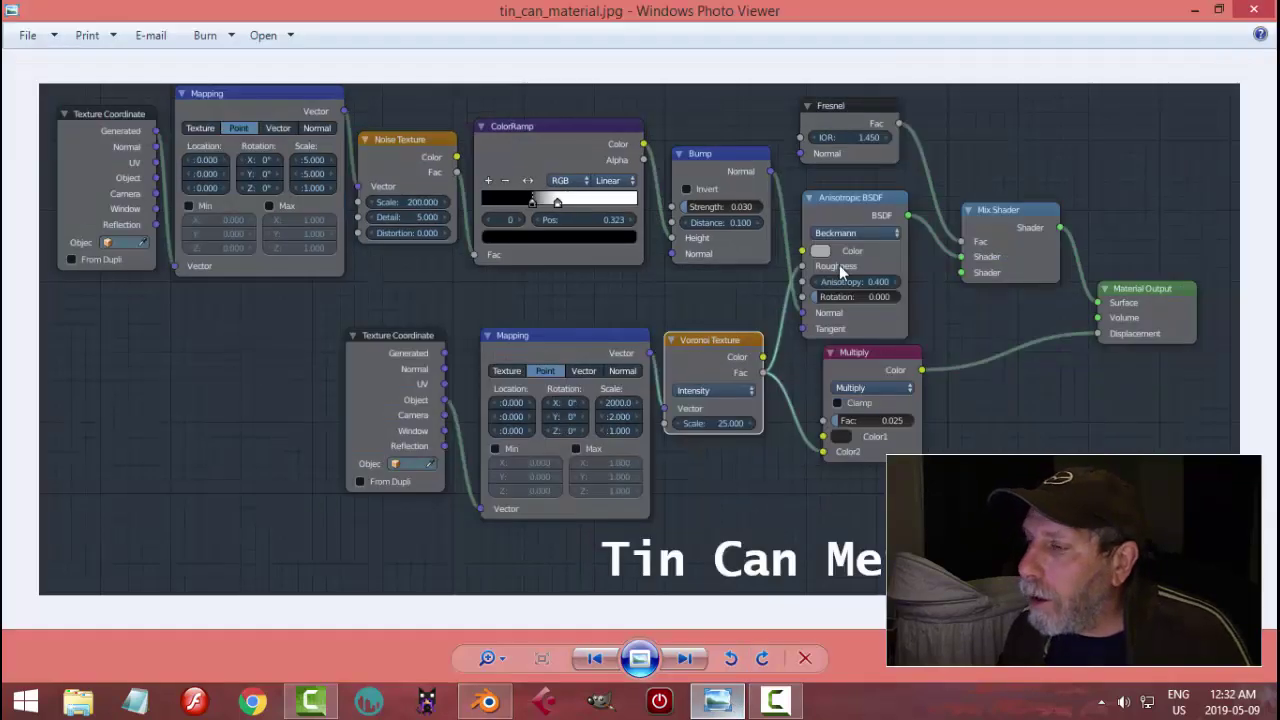
left_click(488, 700)
left_click(845, 340)
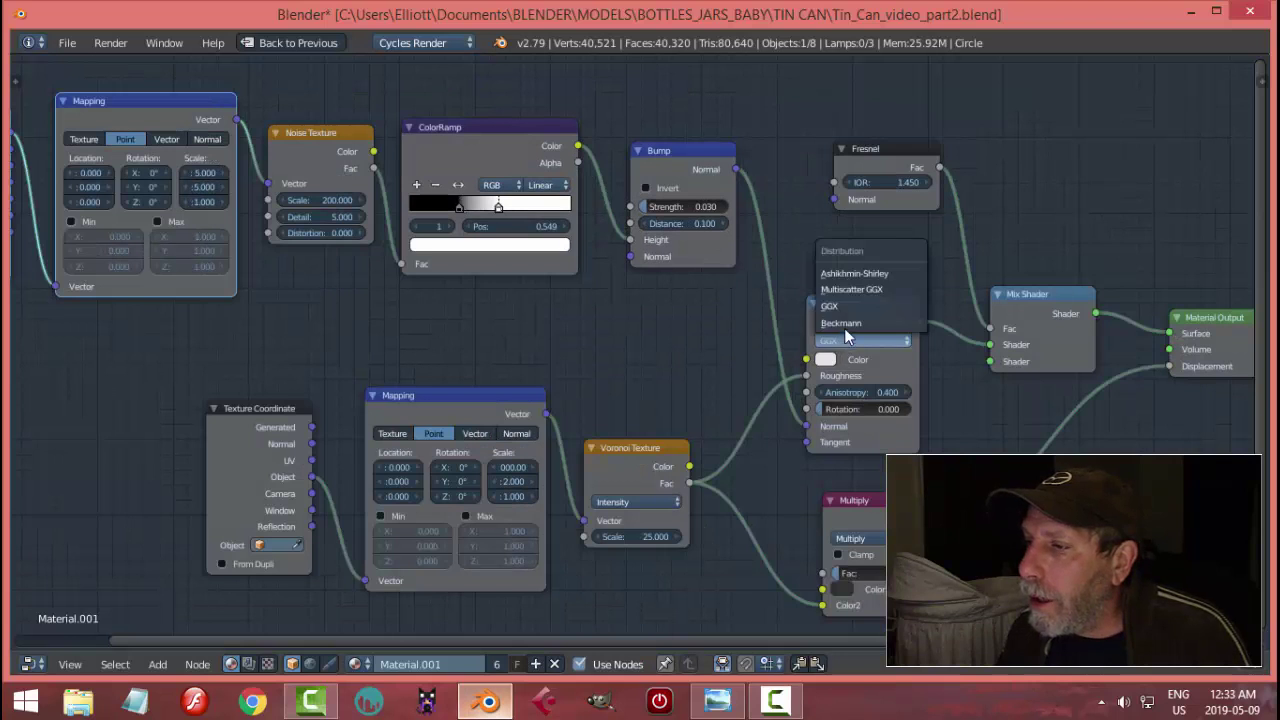
left_click(844, 325)
left_click(828, 360)
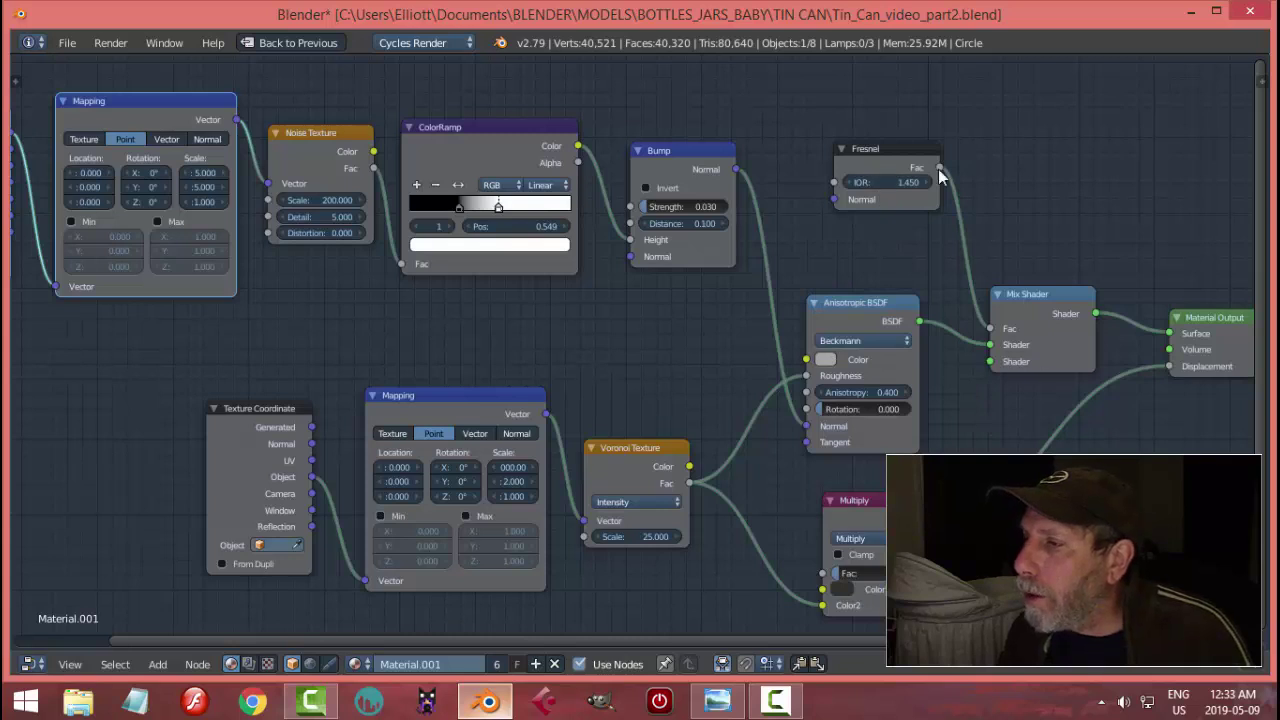
Widen the Mapping node before the Voronoi Texture after checking the reference image, and save over Tin_Can_video_part2.blend.
scroll(903, 240, "down", 5, "shift")
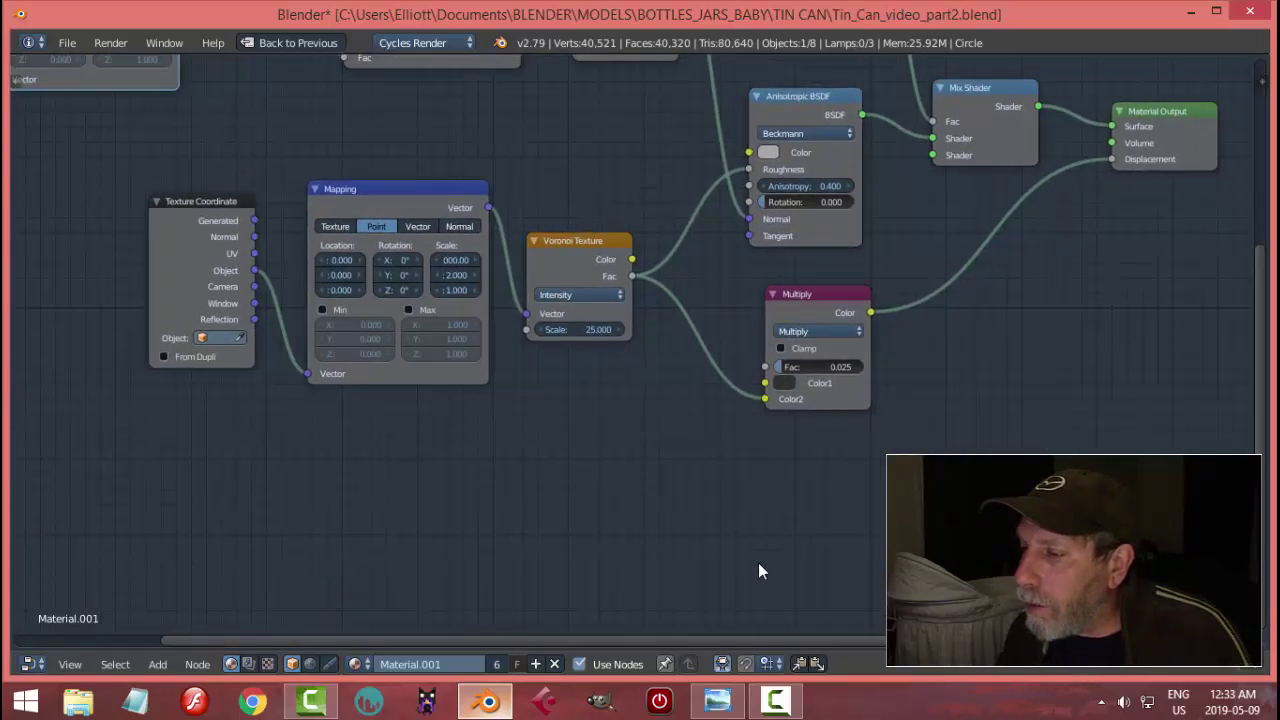
left_click(731, 692)
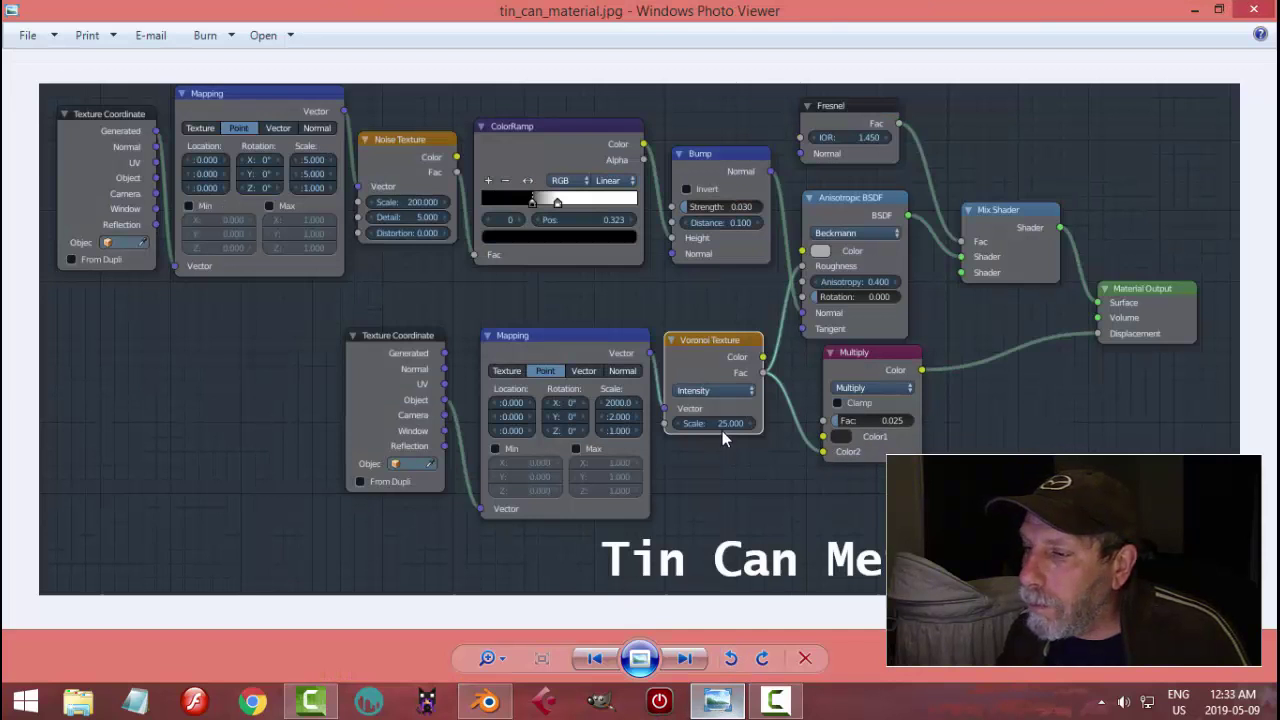
left_click(488, 702)
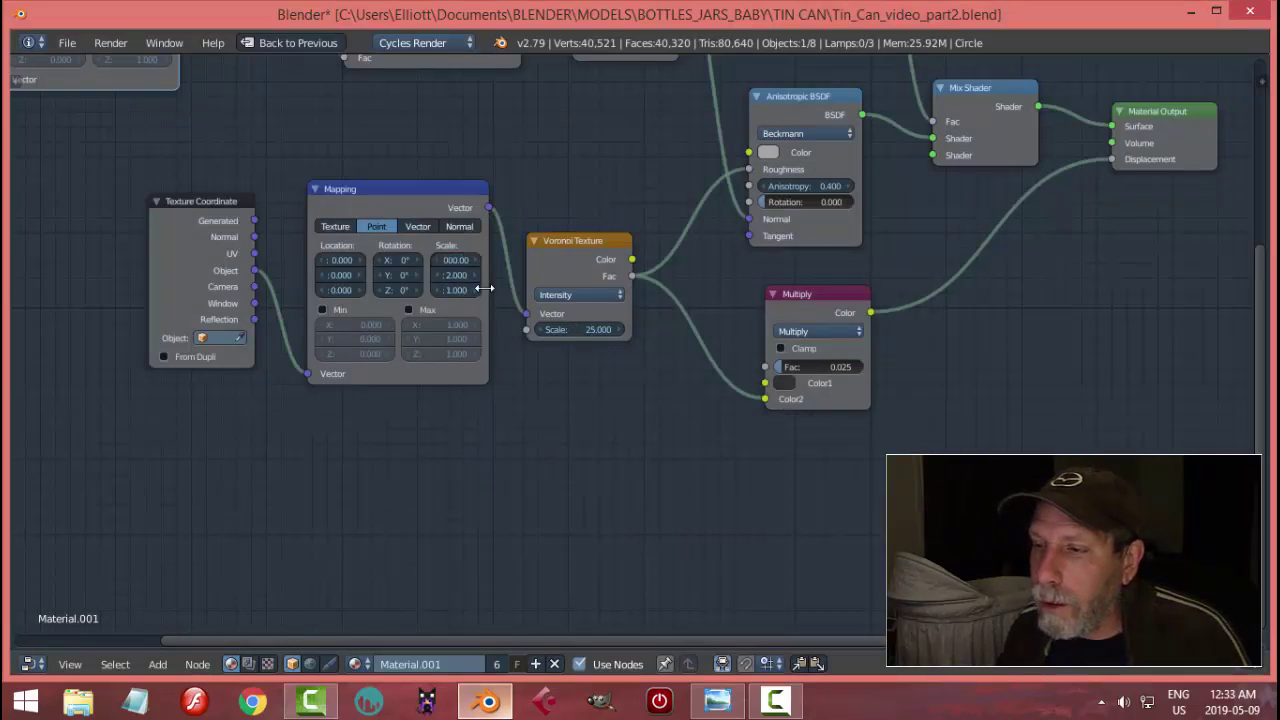
left_click_drag(488, 290, 494, 291)
key("ctrl+s")
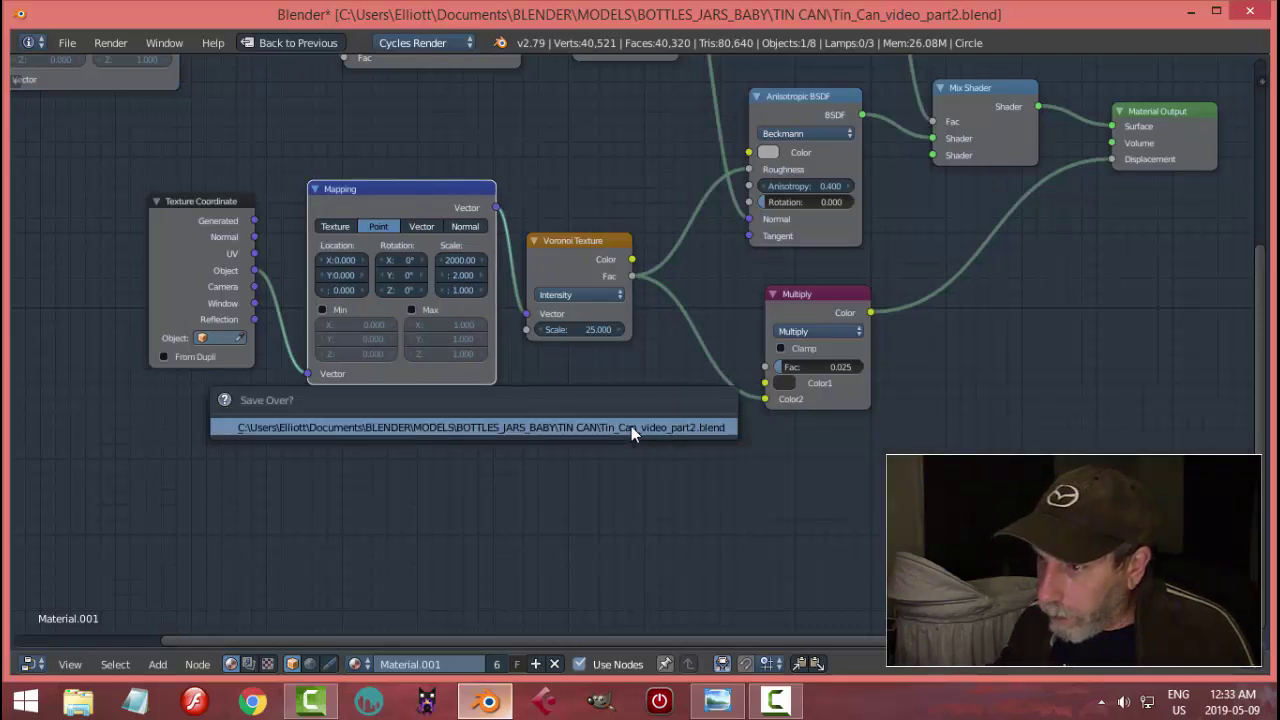
left_click(631, 426)
Restore the split layout and maximize the 3D viewport to view the can.
key("ctrl+Down")
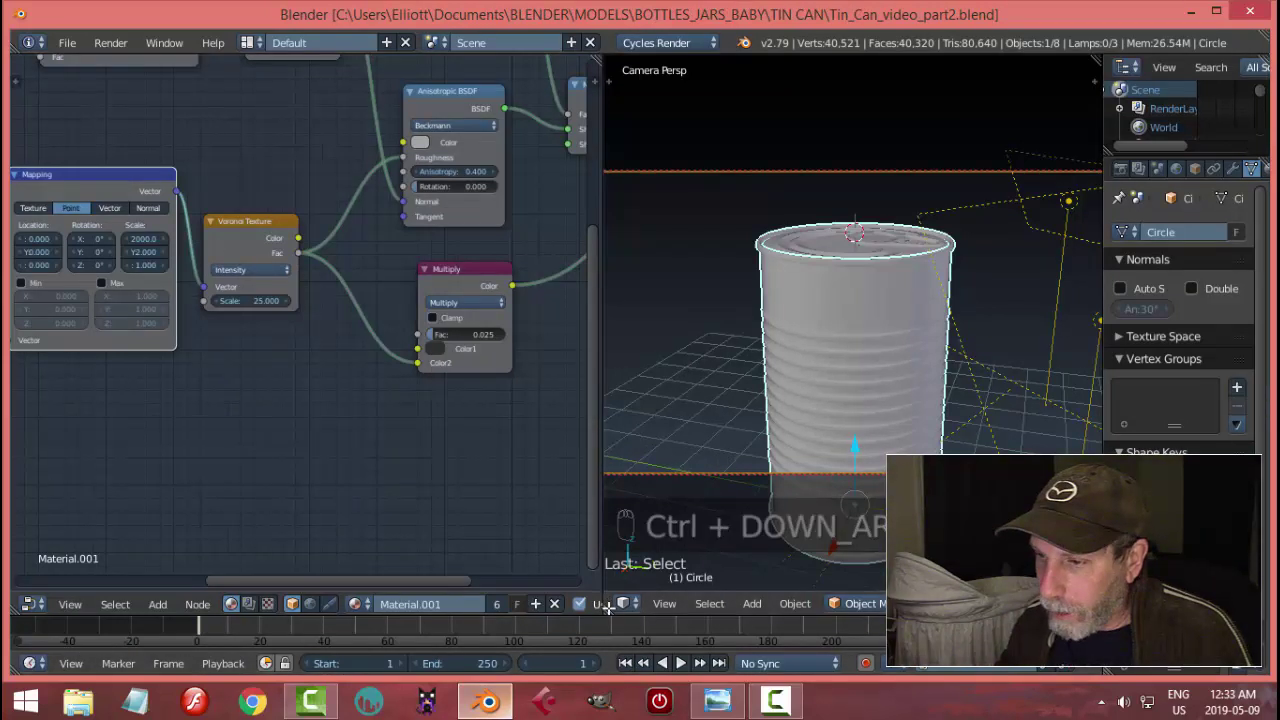
key("ctrl+Up")
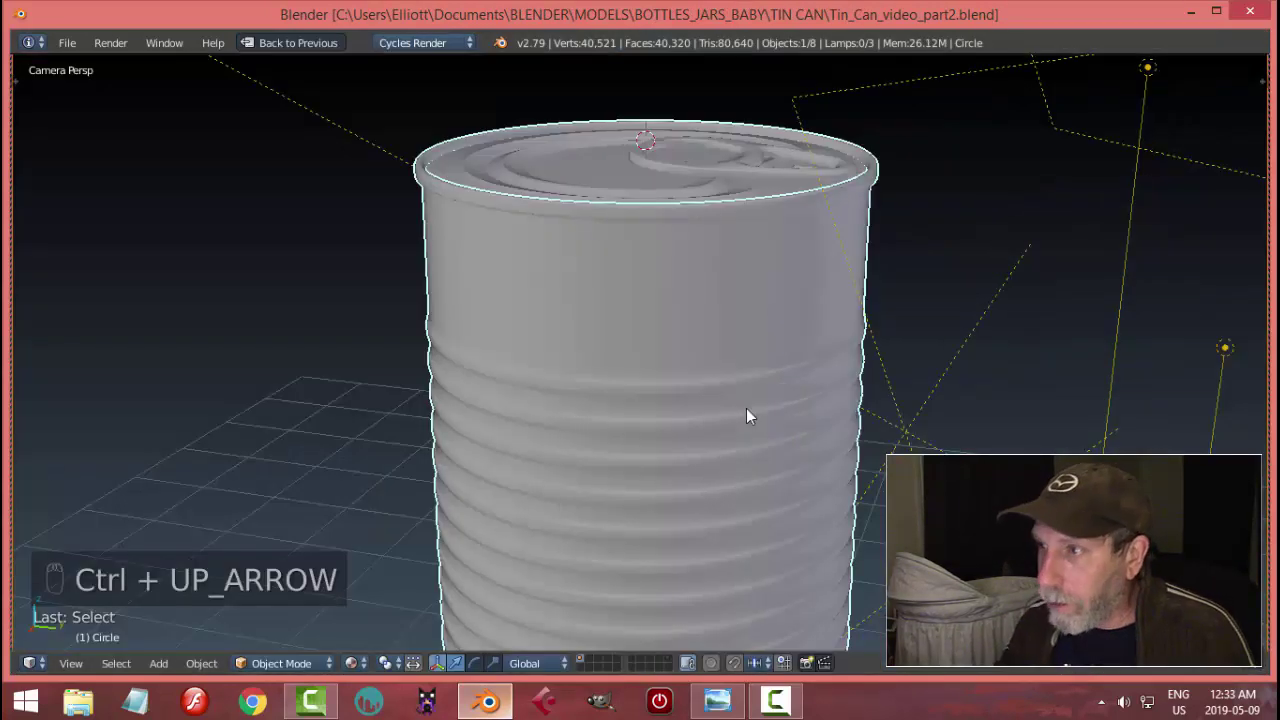
scroll(748, 403, "down", 3)
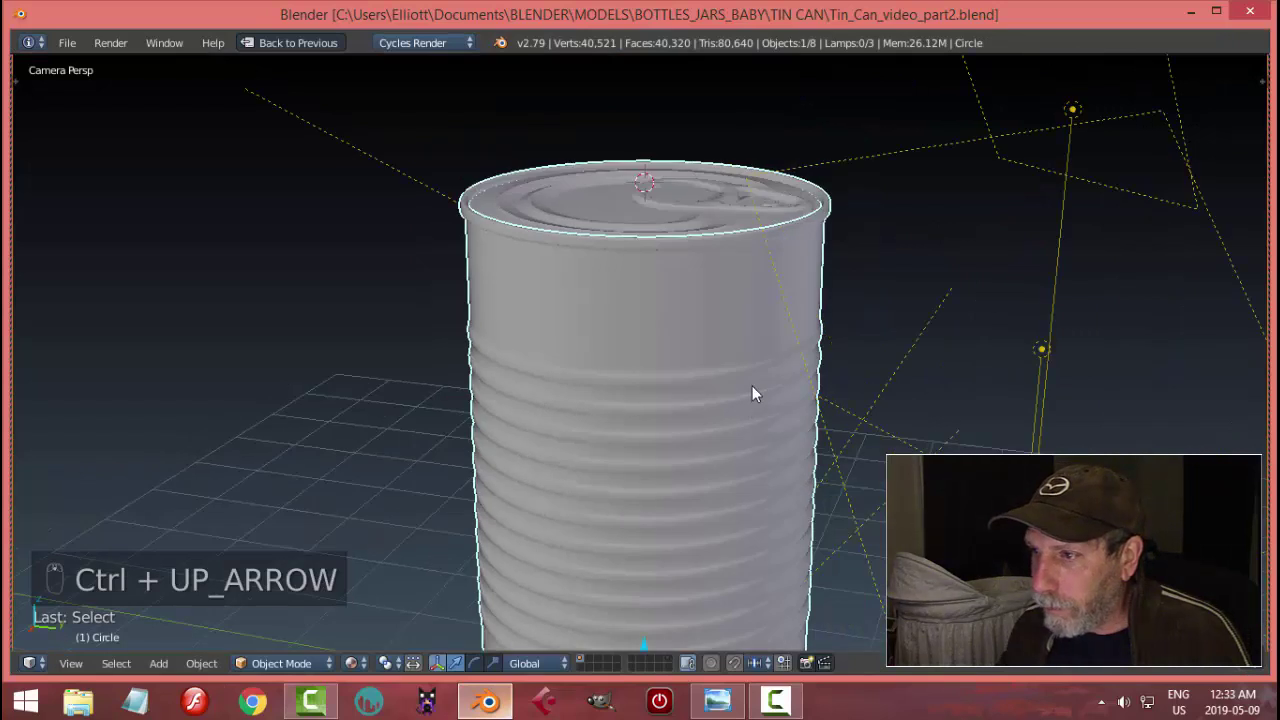
Deselect everything, fit the camera frame in the viewport, and save over Tin_Can_video_part2.blend.
scroll(745, 400, "down", 1)
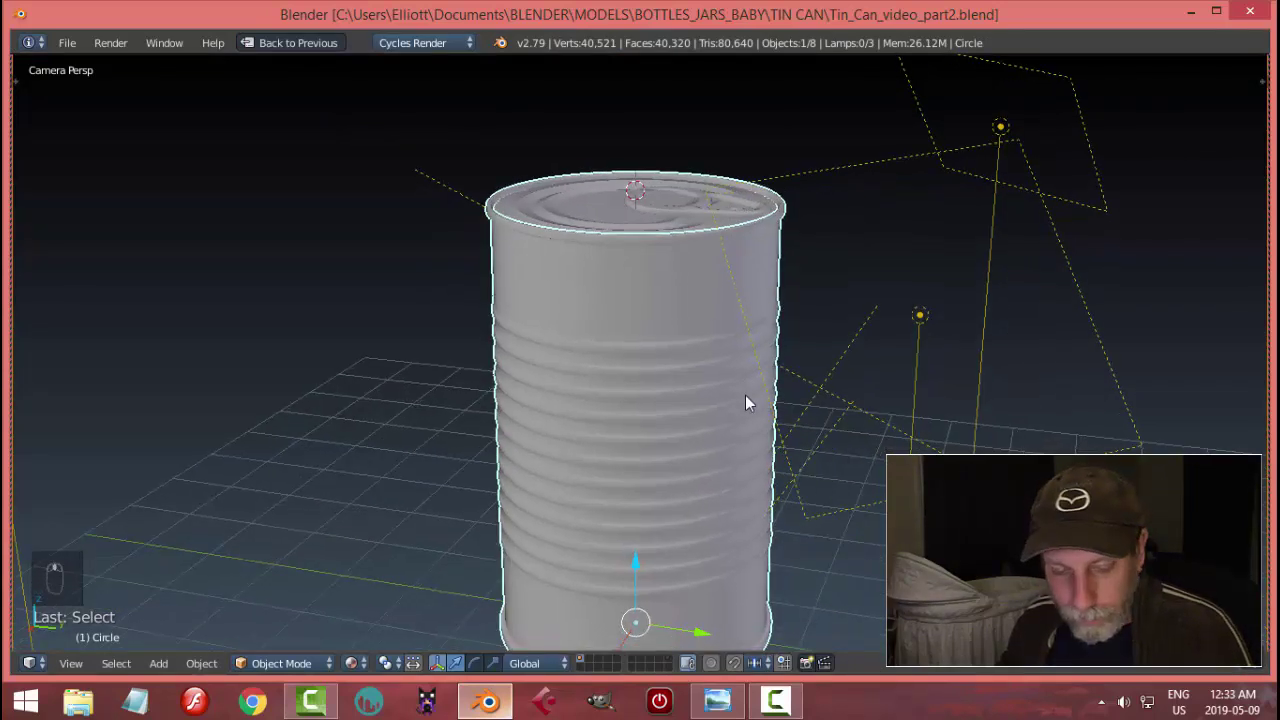
key("a")
key("Home")
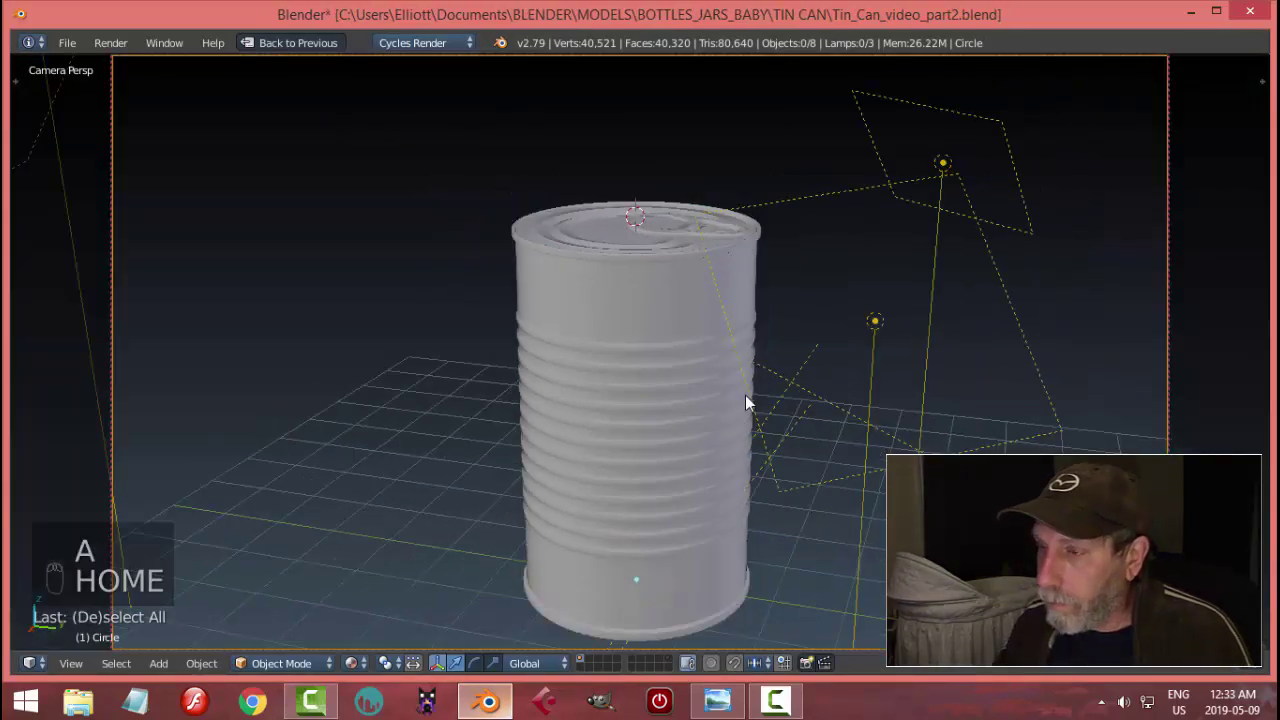
key("ctrl+s")
left_click(745, 396)
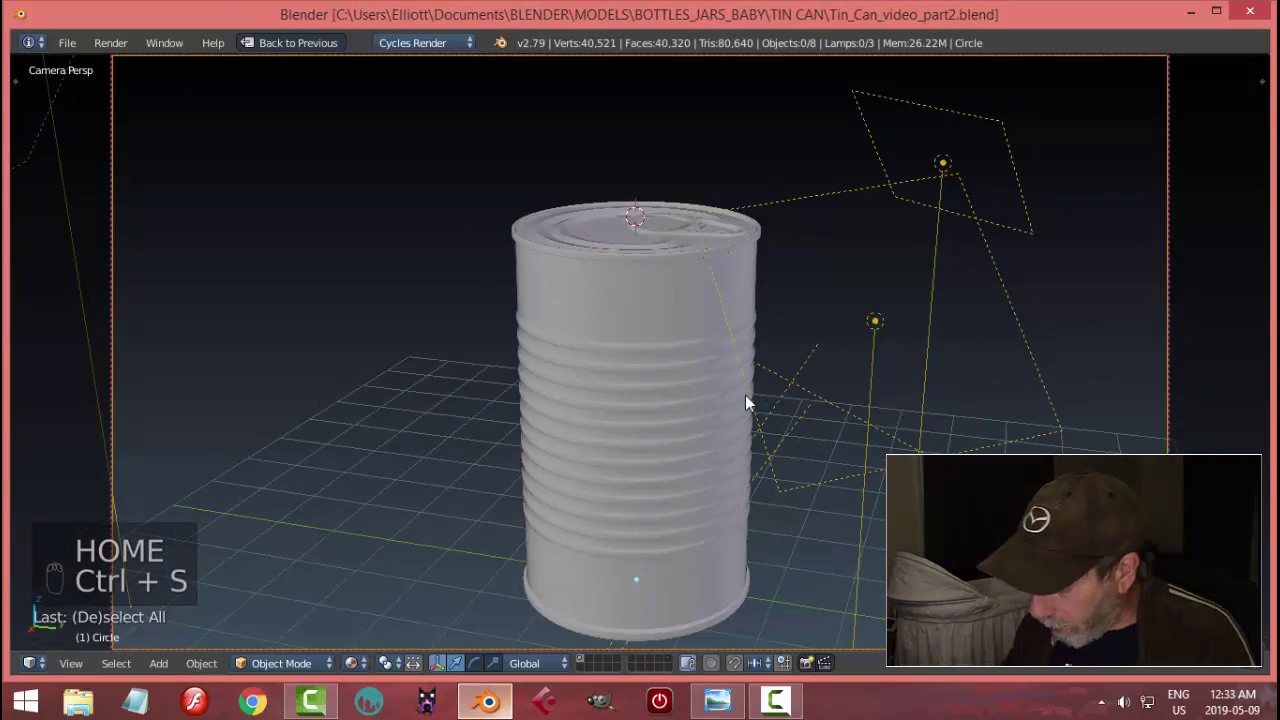
Restore the split layout and set the render resolution percentage to 75%.
key("ctrl+Down")
left_click(1120, 168)
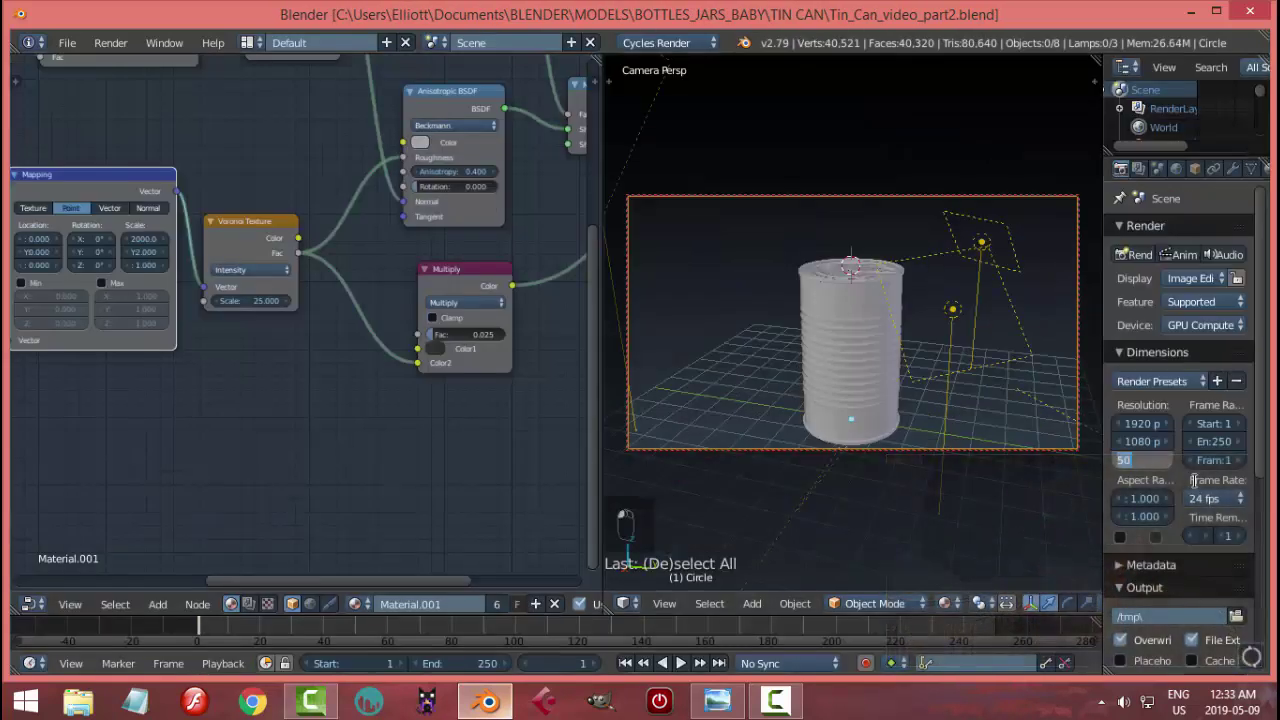
key("Return")
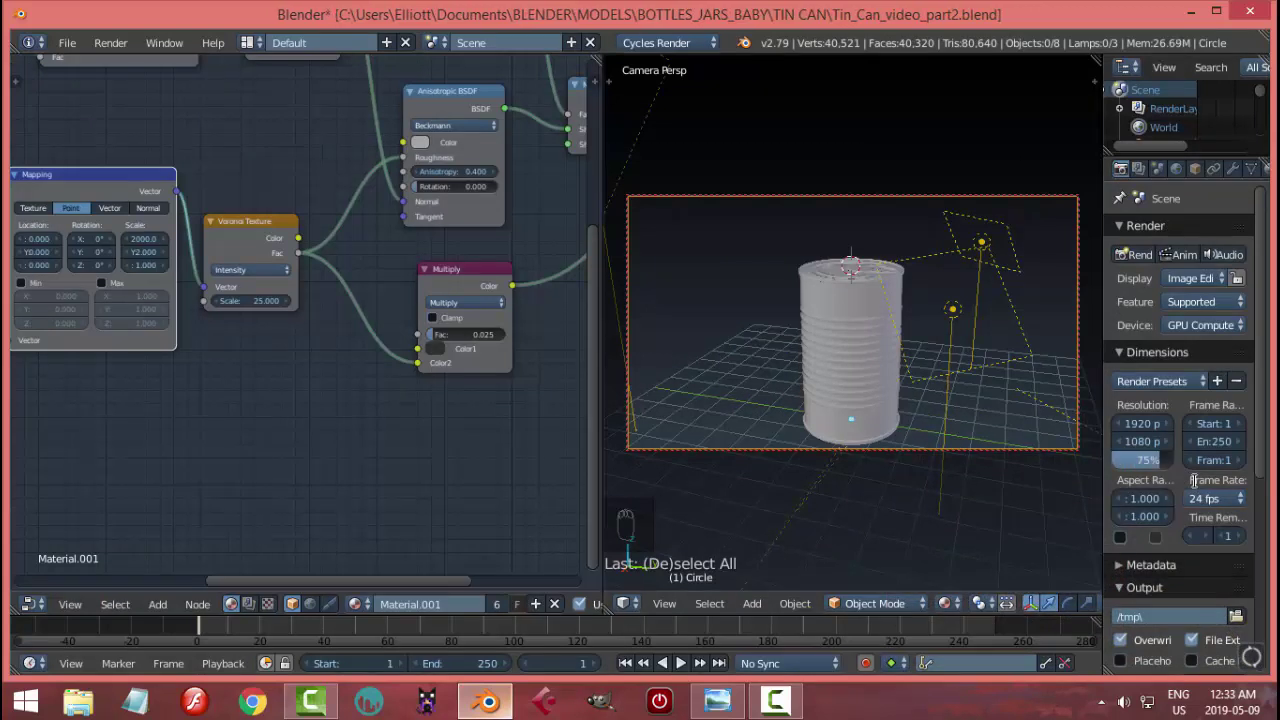
Set the Cycles render samples to 250 in the sampling settings.
scroll(1160, 320, "down", 5)
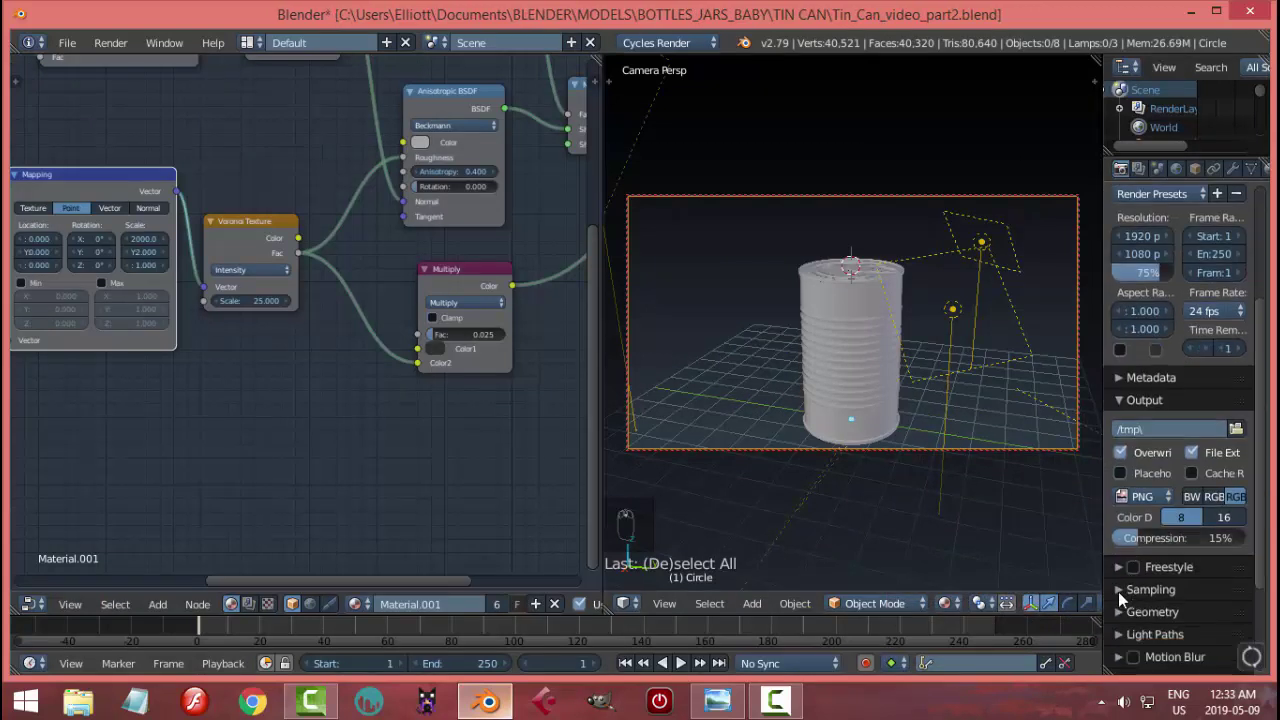
left_click(1118, 590)
scroll(1197, 621, "down", 2)
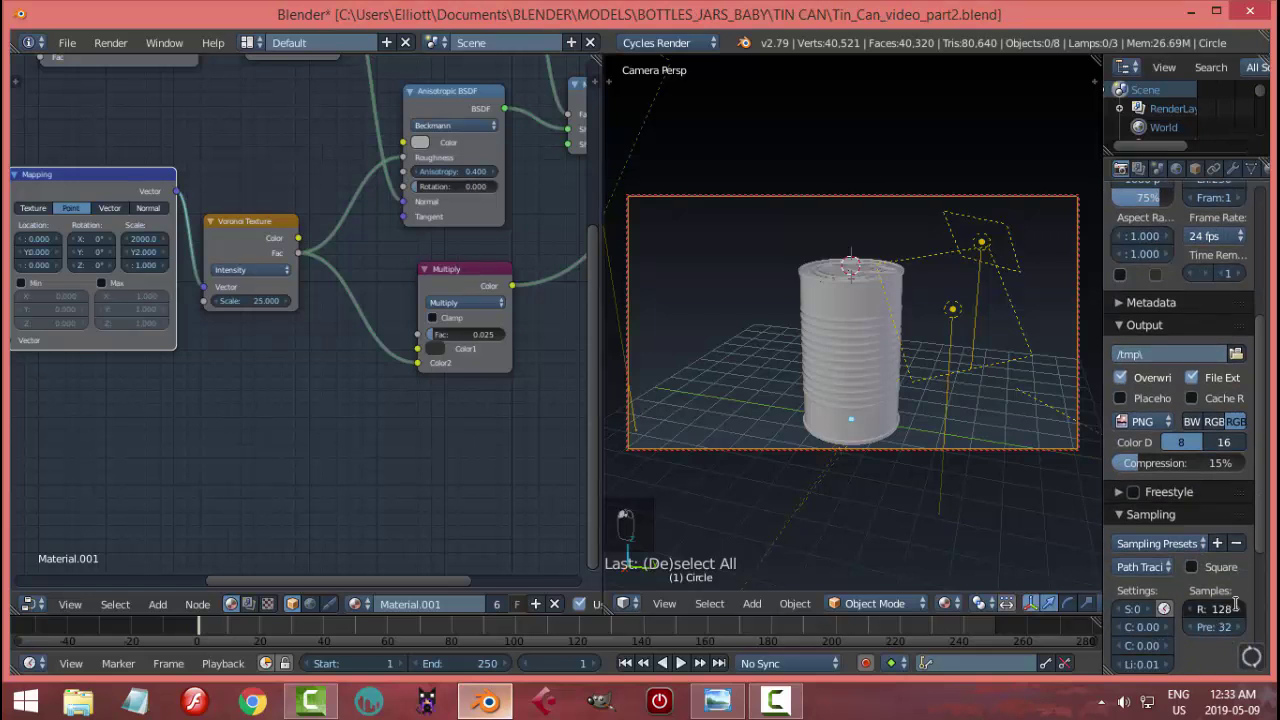
left_click(1236, 606)
type("250")
key("Return")
Enable denoising for the render layer and save over Tin_Can_video_part2.blend.
left_click(1138, 168)
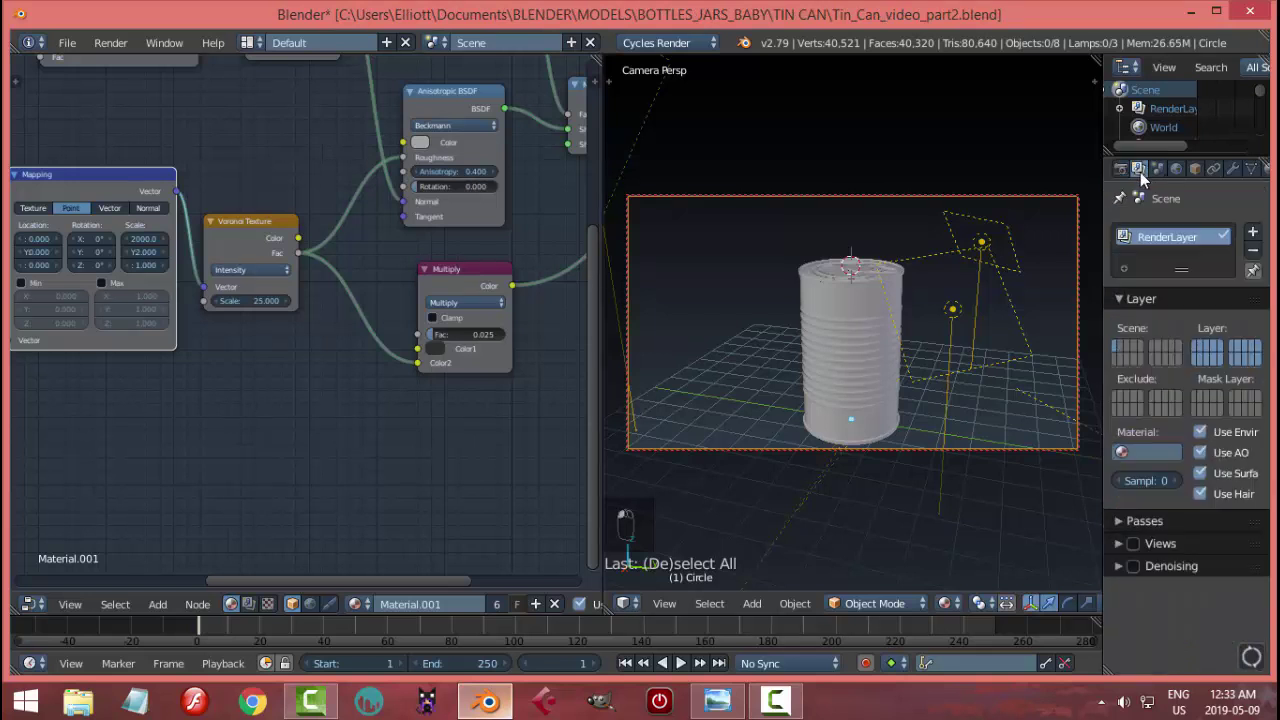
left_click(1133, 567)
key("ctrl+s")
left_click(771, 477)
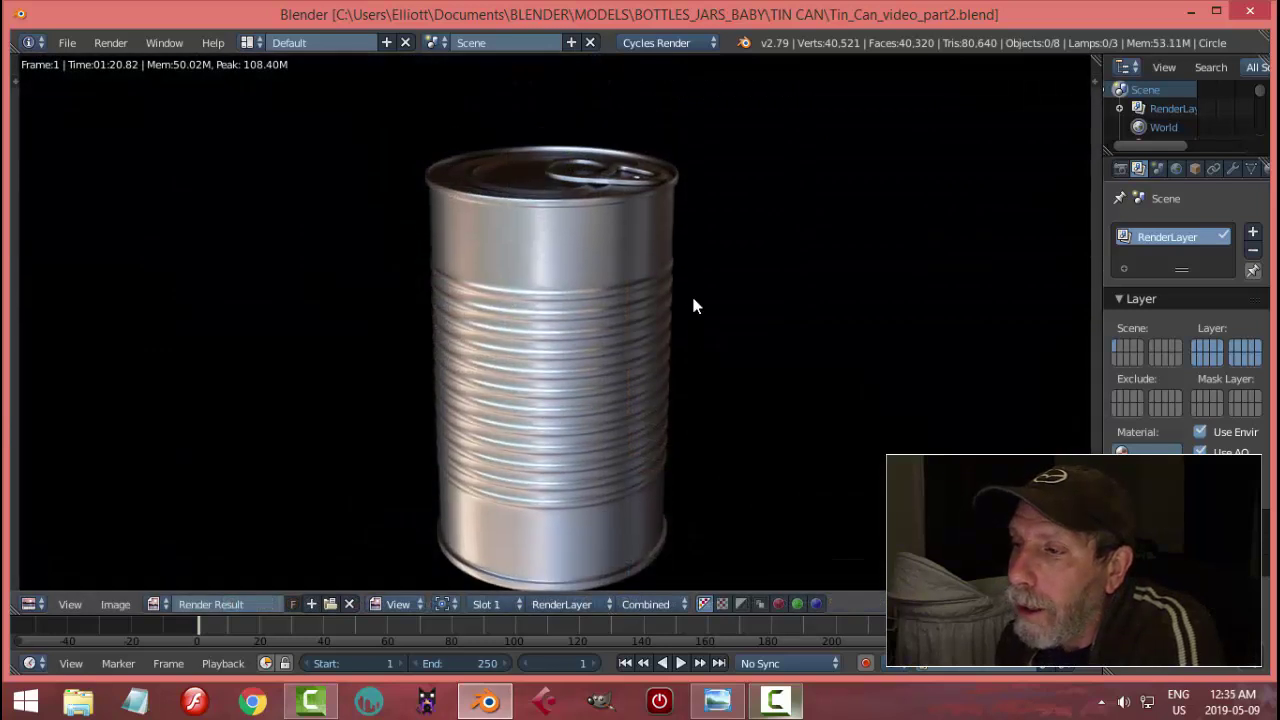
Inspect the can up close in the finished render, close it, and raise the camera angle to show more of the lid.
scroll(697, 310, "up", 2)
scroll(697, 305, "down", 1)
scroll(690, 292, "up", 1)
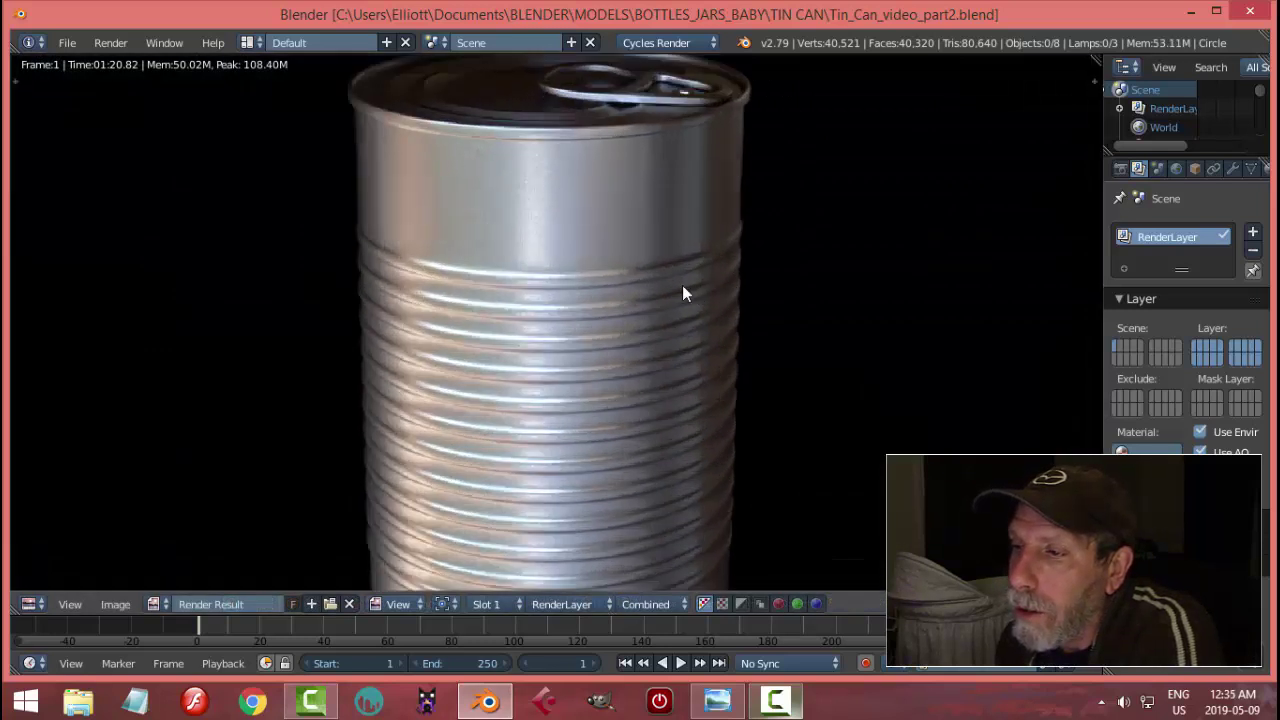
middle_click_drag(669, 237, 865, 258)
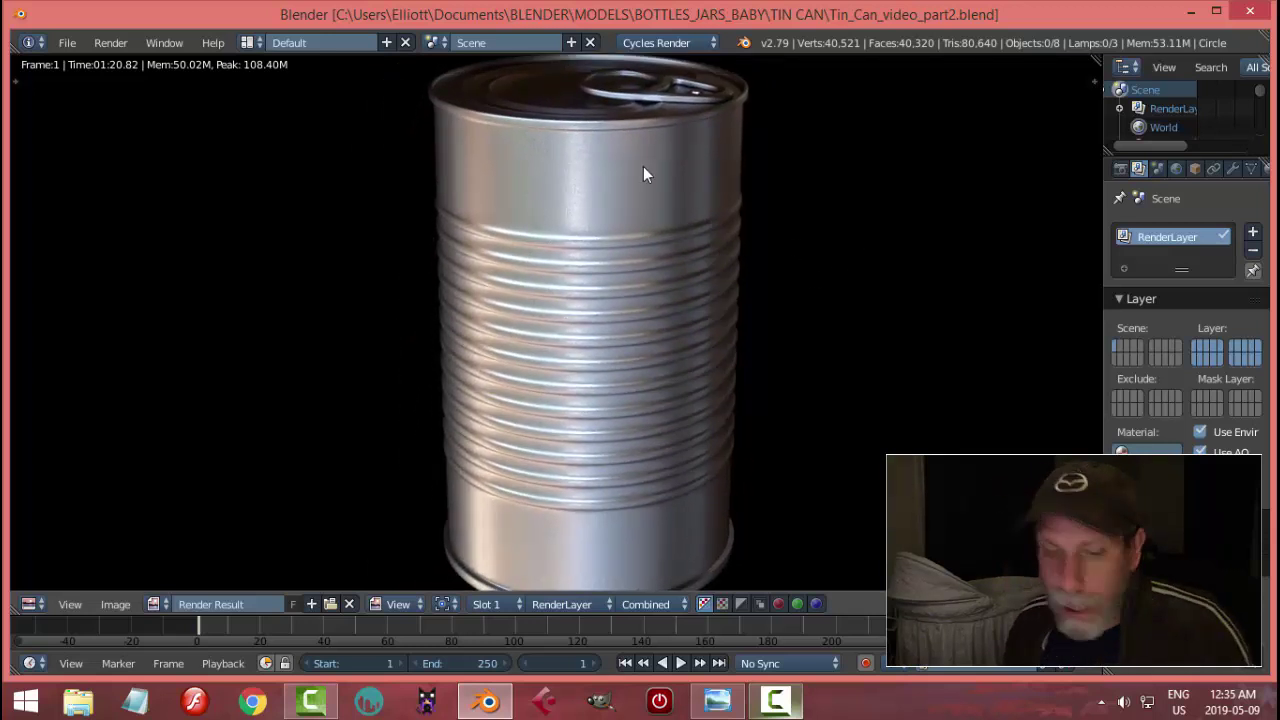
key("Escape")
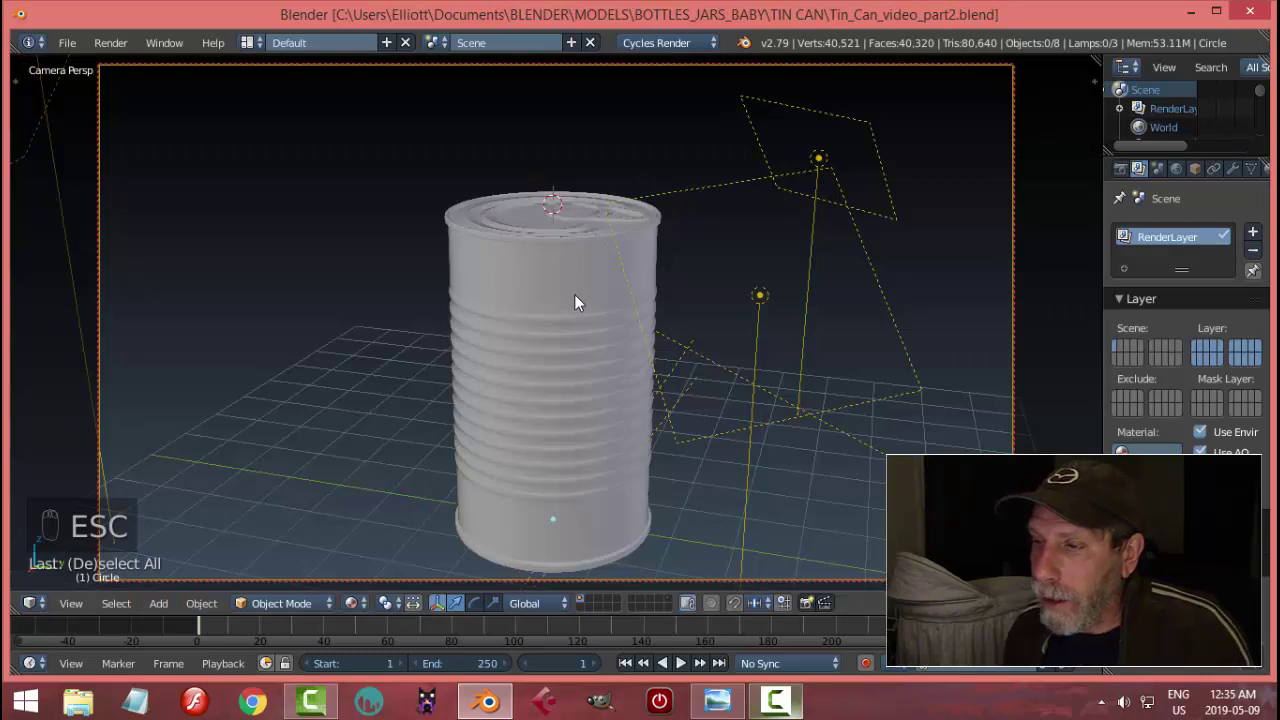
mouse_move(574, 294)
middle_mouse_down()
mouse_move(586, 334)
mouse_move(587, 313)
middle_mouse_up()
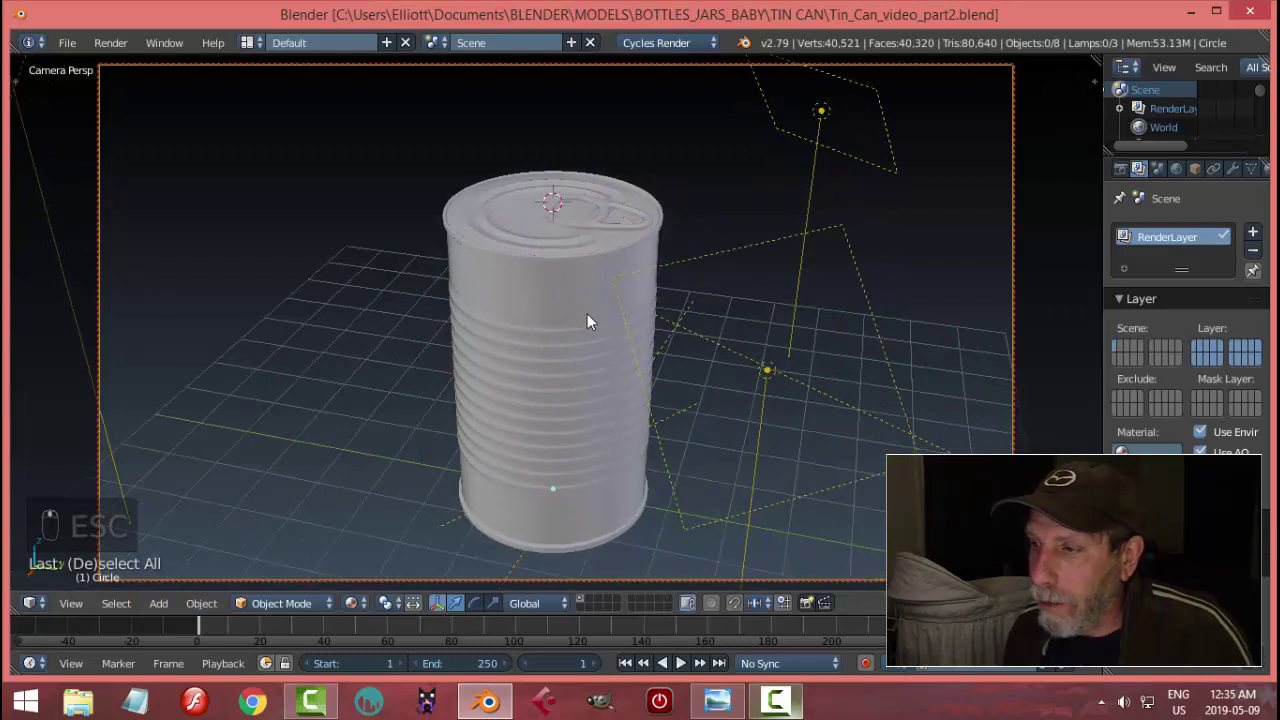
Leave the camera view, then rotate and reposition the Area.002 lamp above the can.
right_click(825, 162)
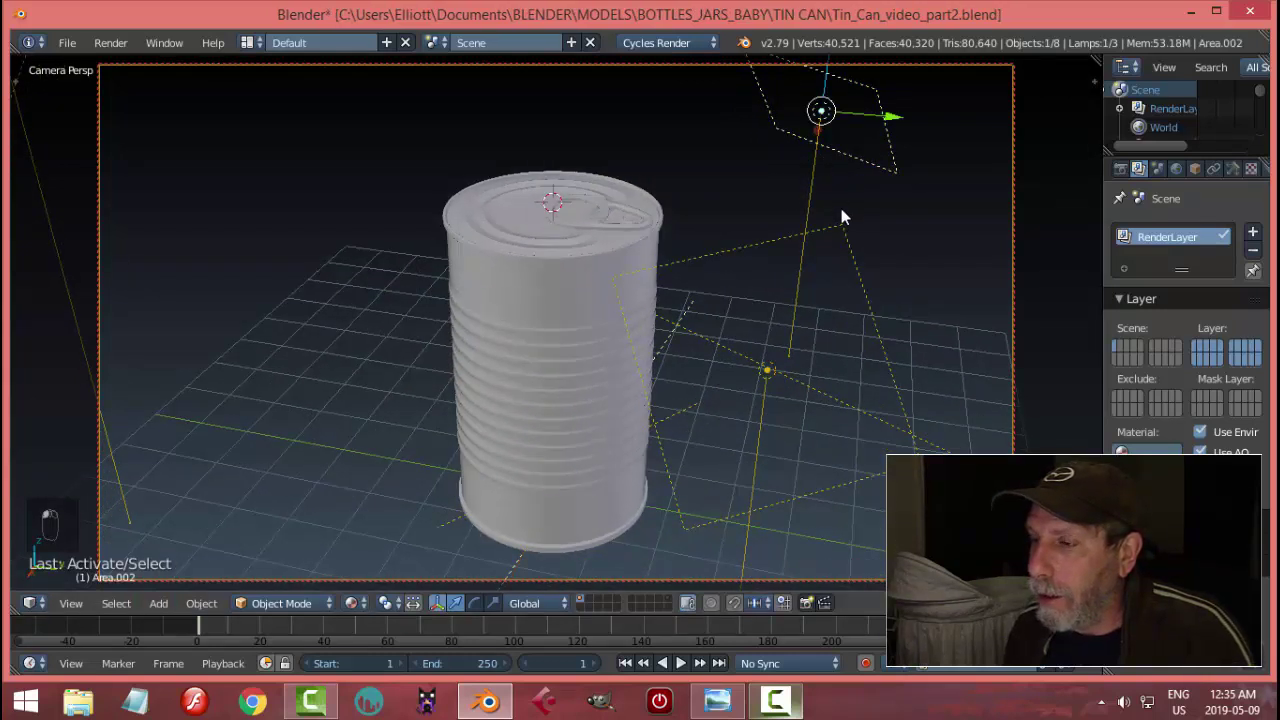
key("KP_0")
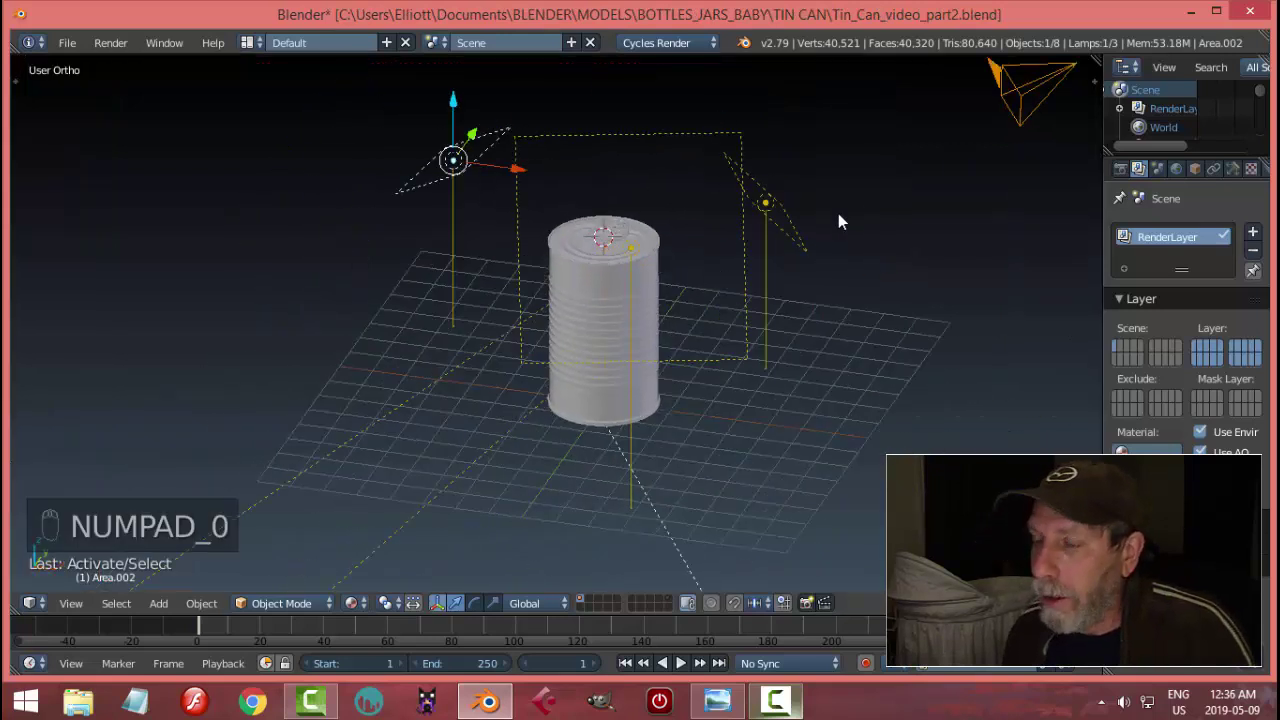
middle_click_drag(838, 213, 873, 216)
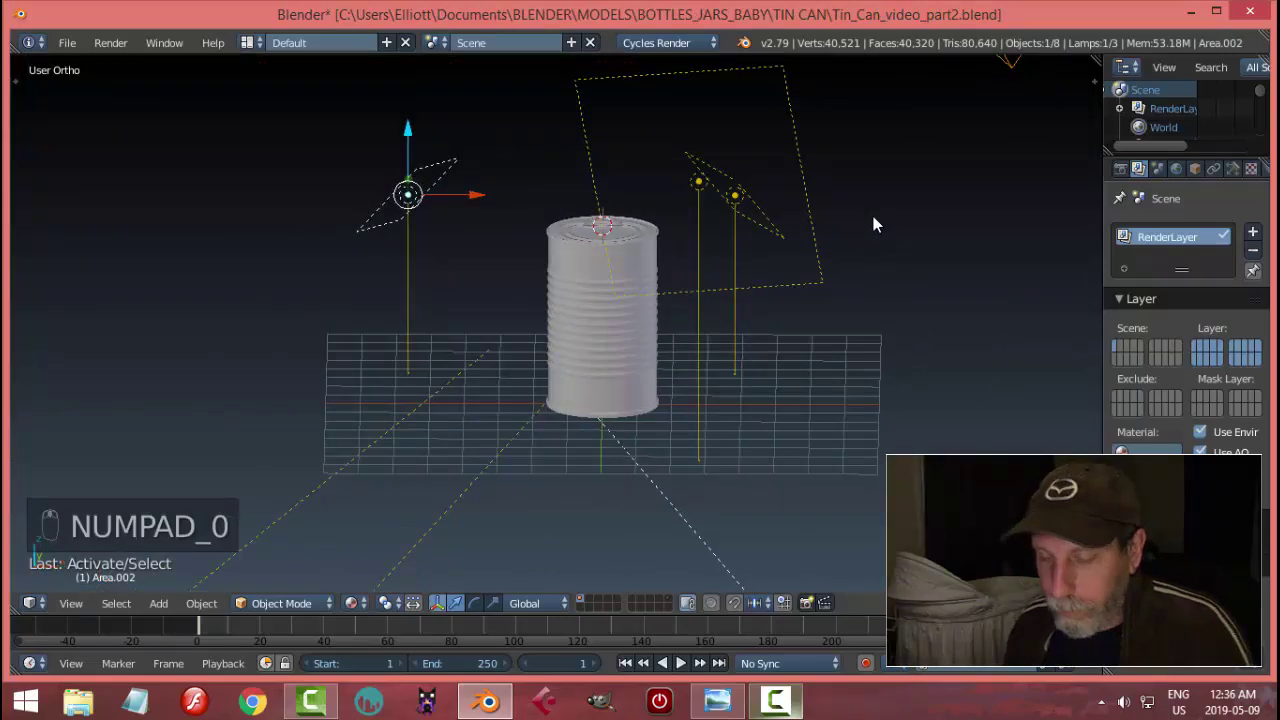
key("r")
left_click(835, 117)
middle_click_drag(835, 117, 569, 219)
left_click_drag(760, 183, 746, 61)
middle_click_drag(803, 257, 663, 246)
left_click_drag(663, 246, 601, 257)
middle_click_drag(601, 257, 710, 250)
Set the Area.002 lamp's emission strength to 30.
left_click(1232, 168)
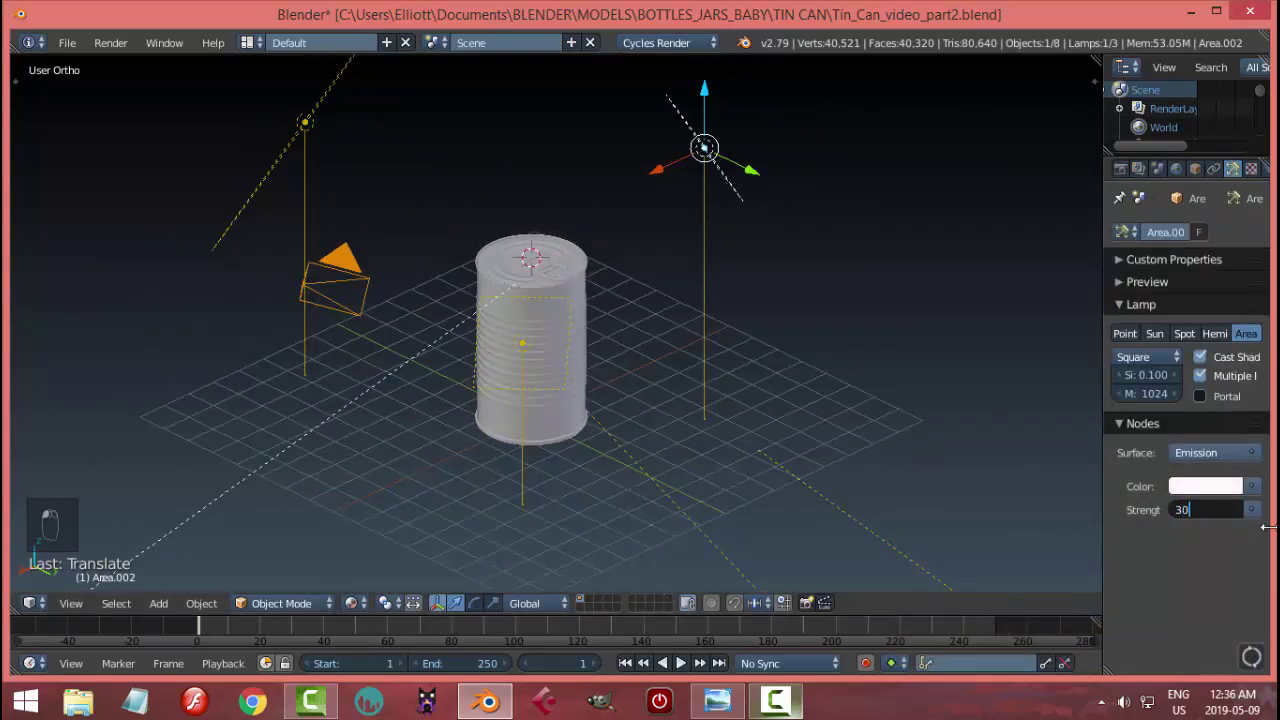
type("30")
key("Return")
Lower the Area lamp beside the camera slightly and scale it up by about 1.4.
middle_click_drag(1014, 520, 697, 272)
right_click(720, 300)
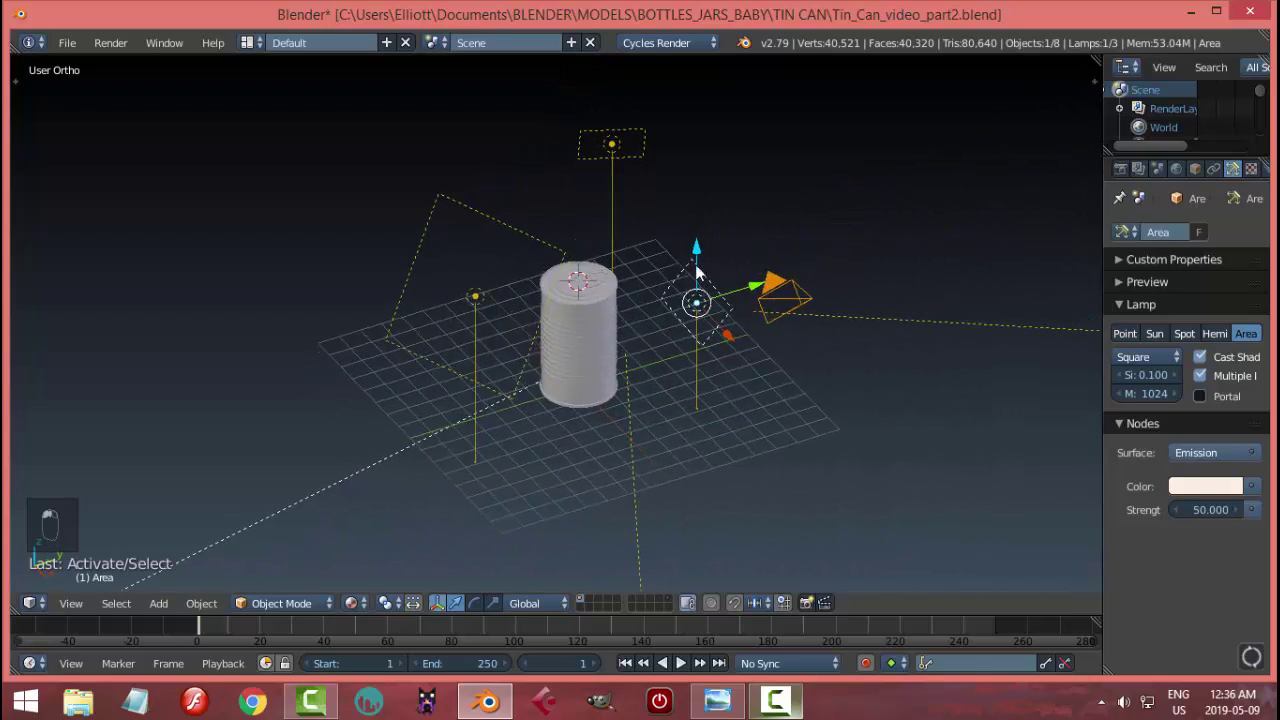
mouse_move(697, 272)
left_mouse_down()
mouse_move(700, 240)
mouse_move(694, 283)
left_mouse_up()
middle_click_drag(694, 283, 794, 297)
key("s")
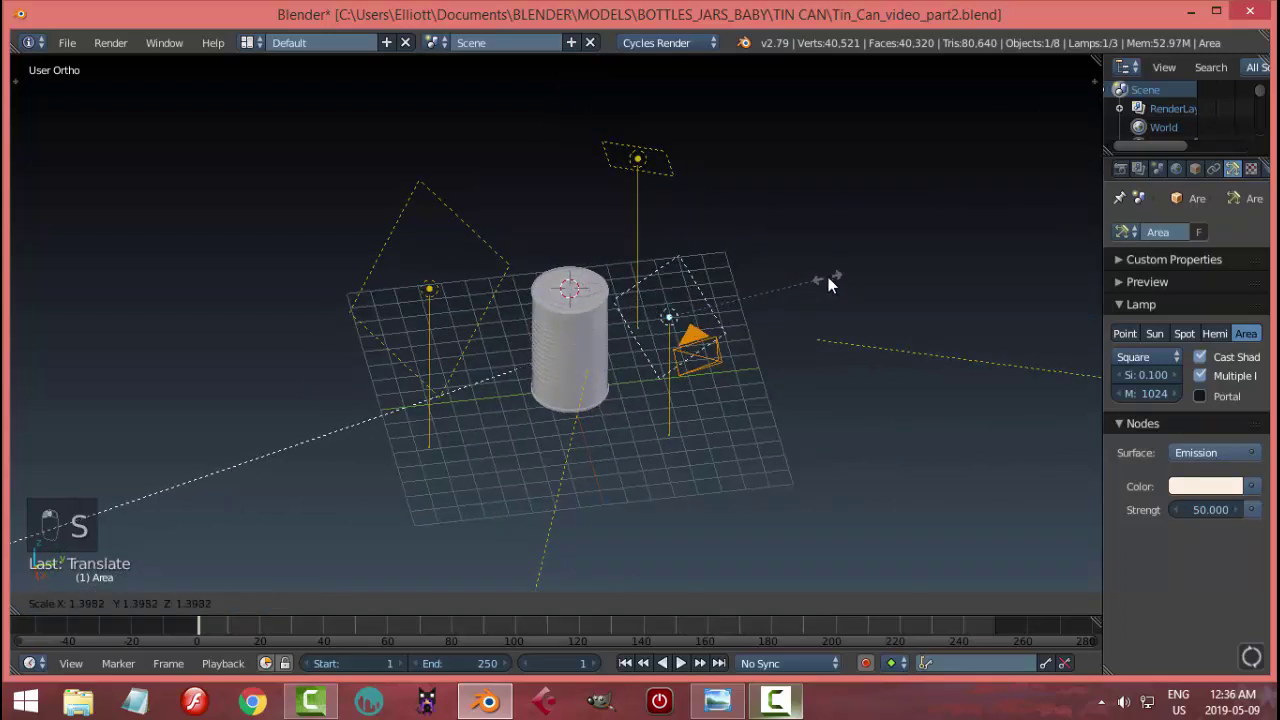
left_click(828, 284)
Set the Area lamp's emission strength to 60.
left_click(1198, 510)
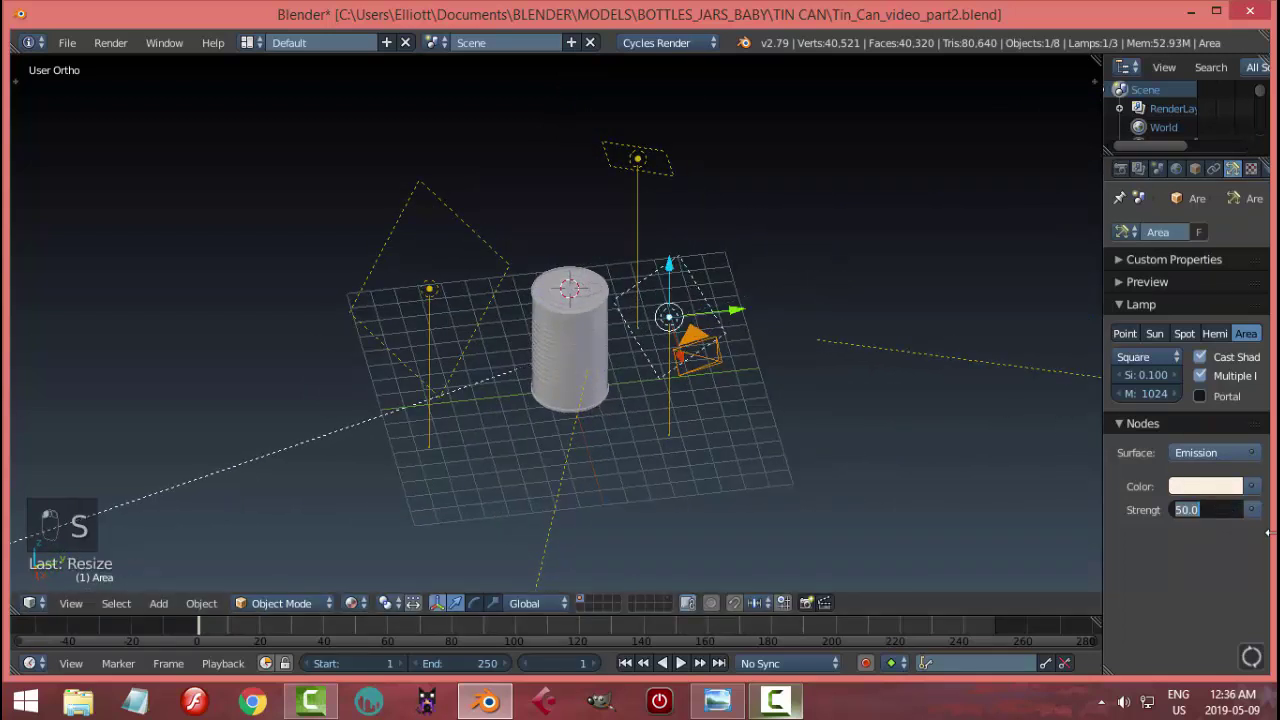
type("6")
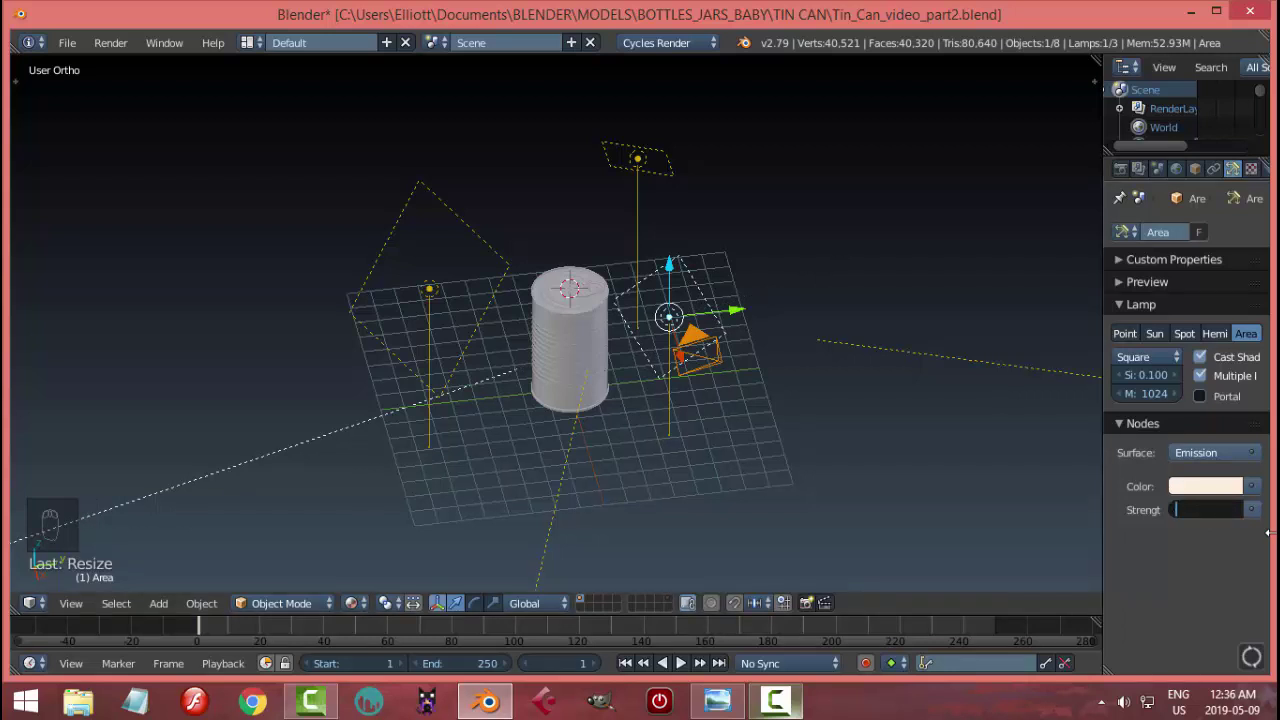
type("0")
key("Return")
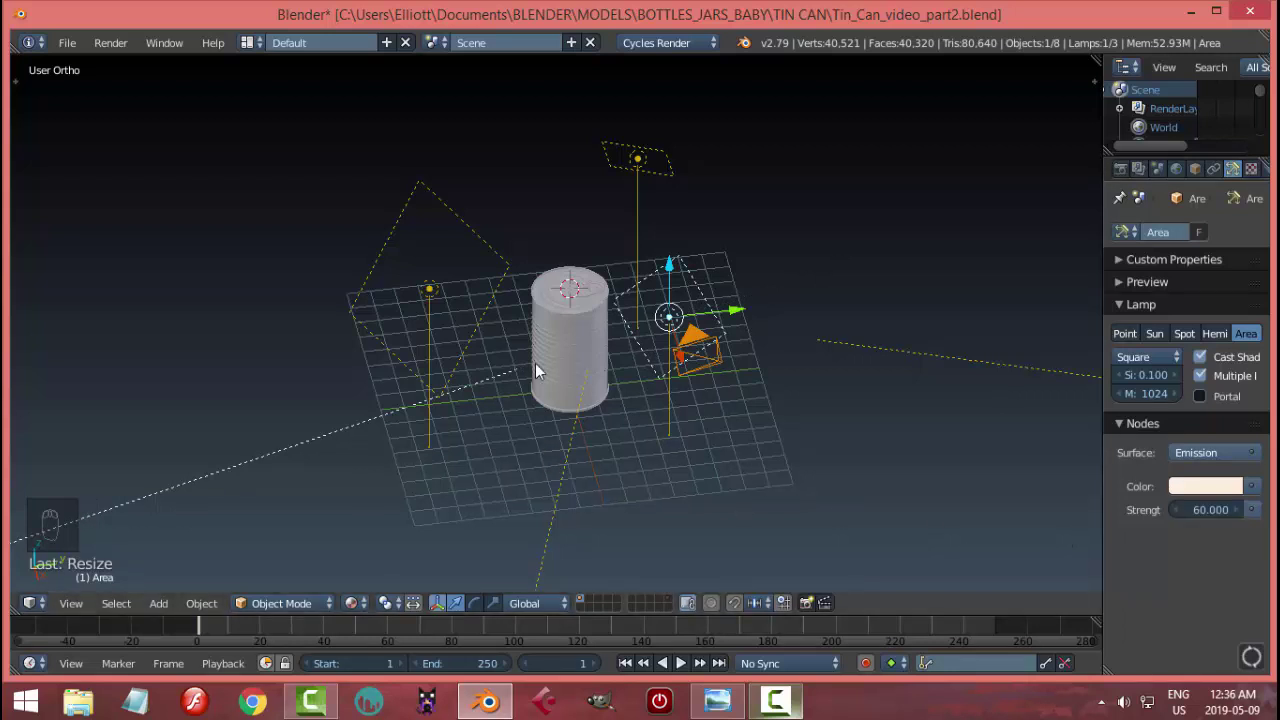
Select the Area.001 lamp to check its settings, and preview the can's lighting in rendered camera view.
right_click(503, 292)
middle_click_drag(513, 292, 565, 365)
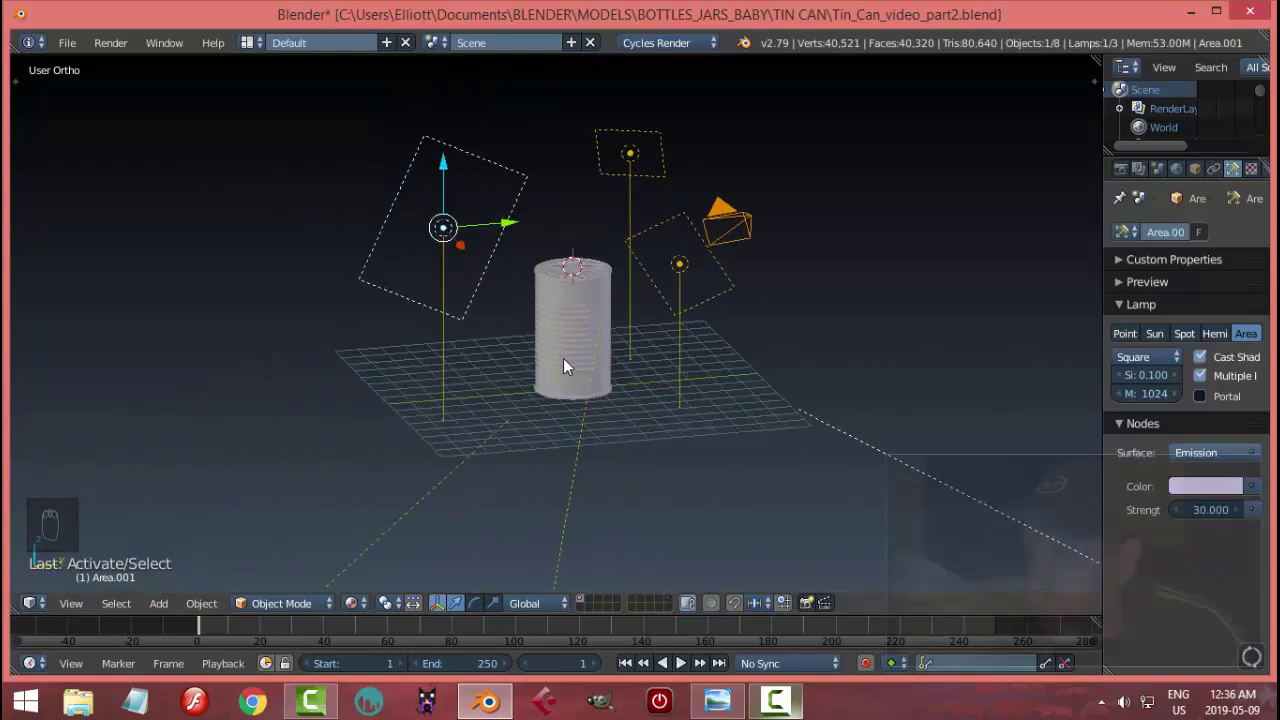
key("KP_0")
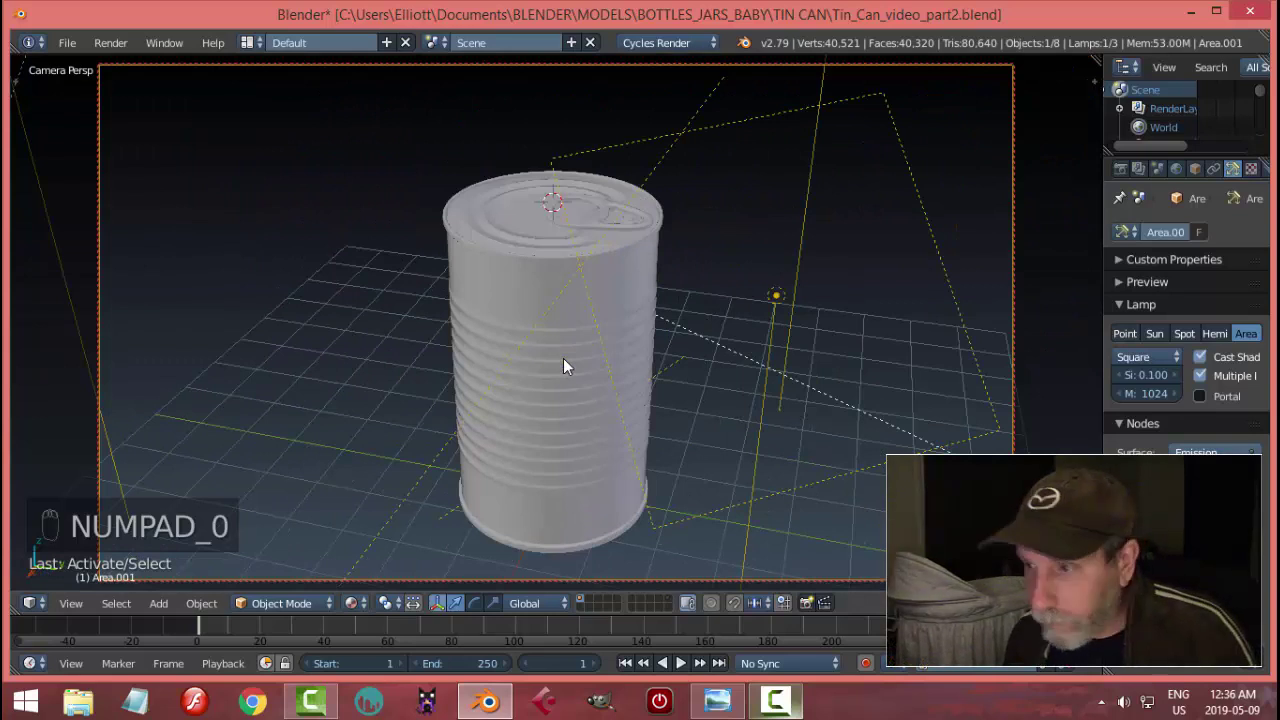
key("shift+z")
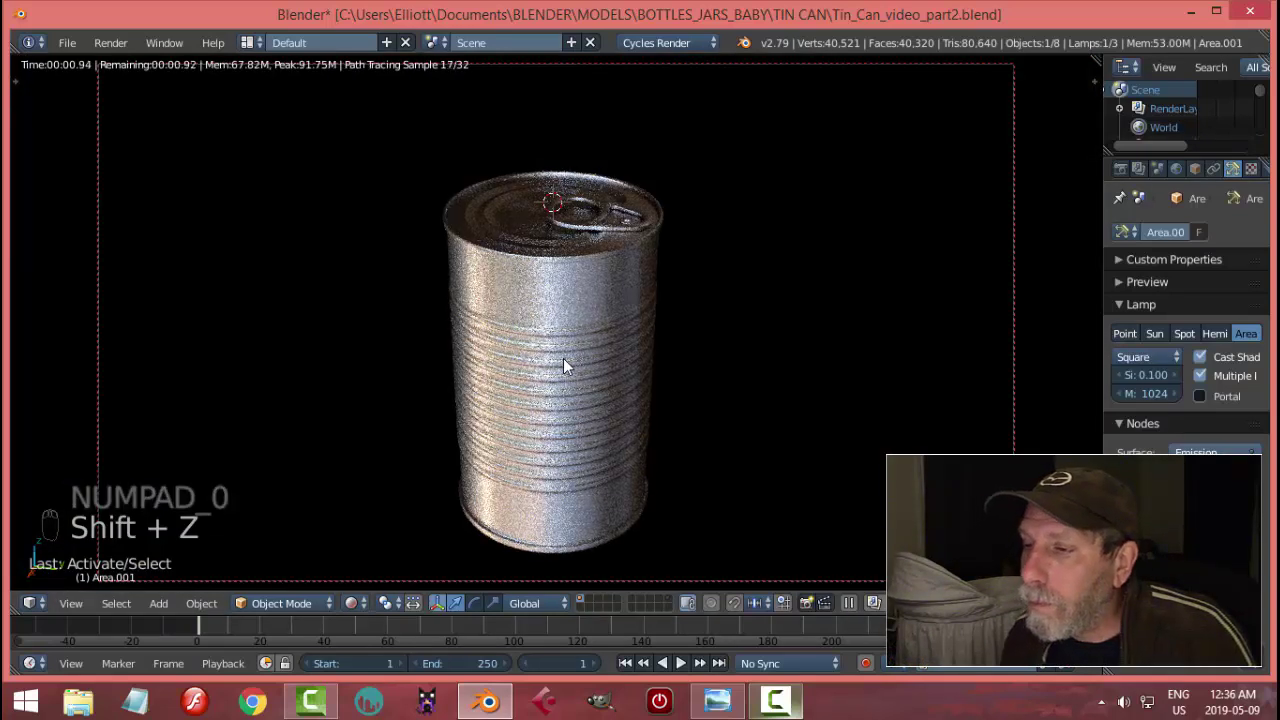
key("shift+z")
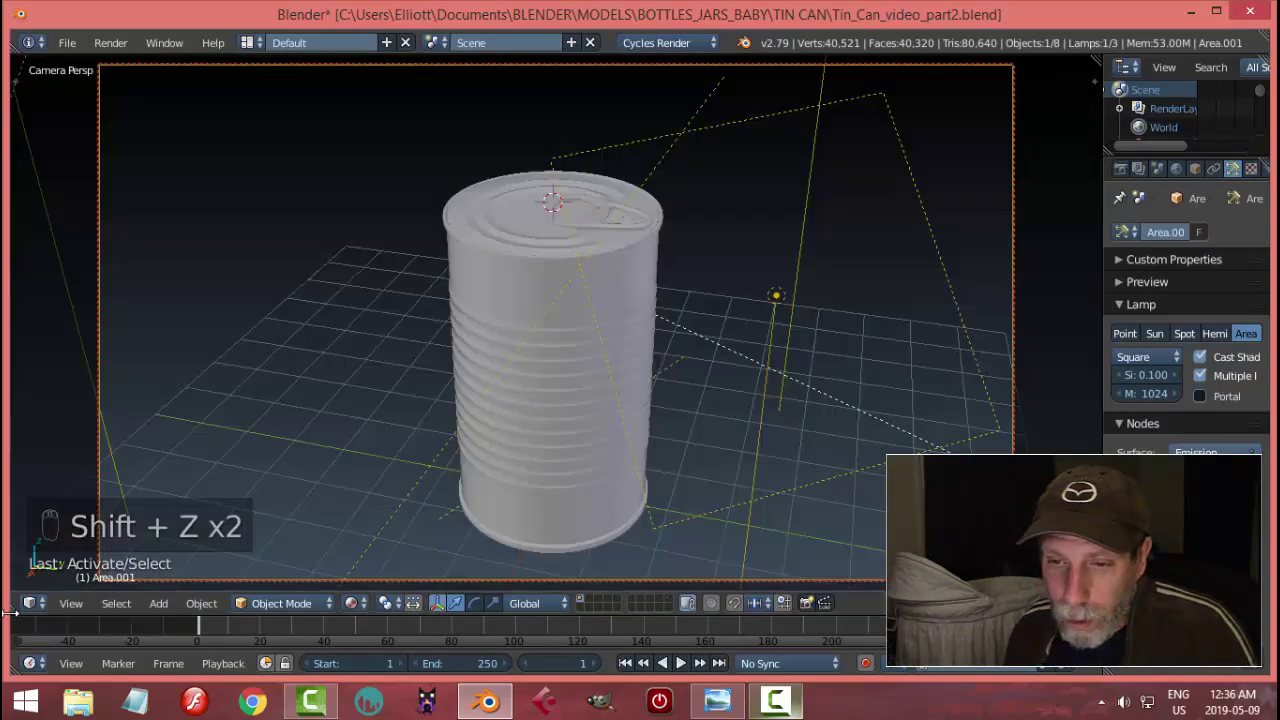
Split the 3D viewport in two and turn the new area into a Node Editor.
left_click_drag(18, 613, 600, 500)
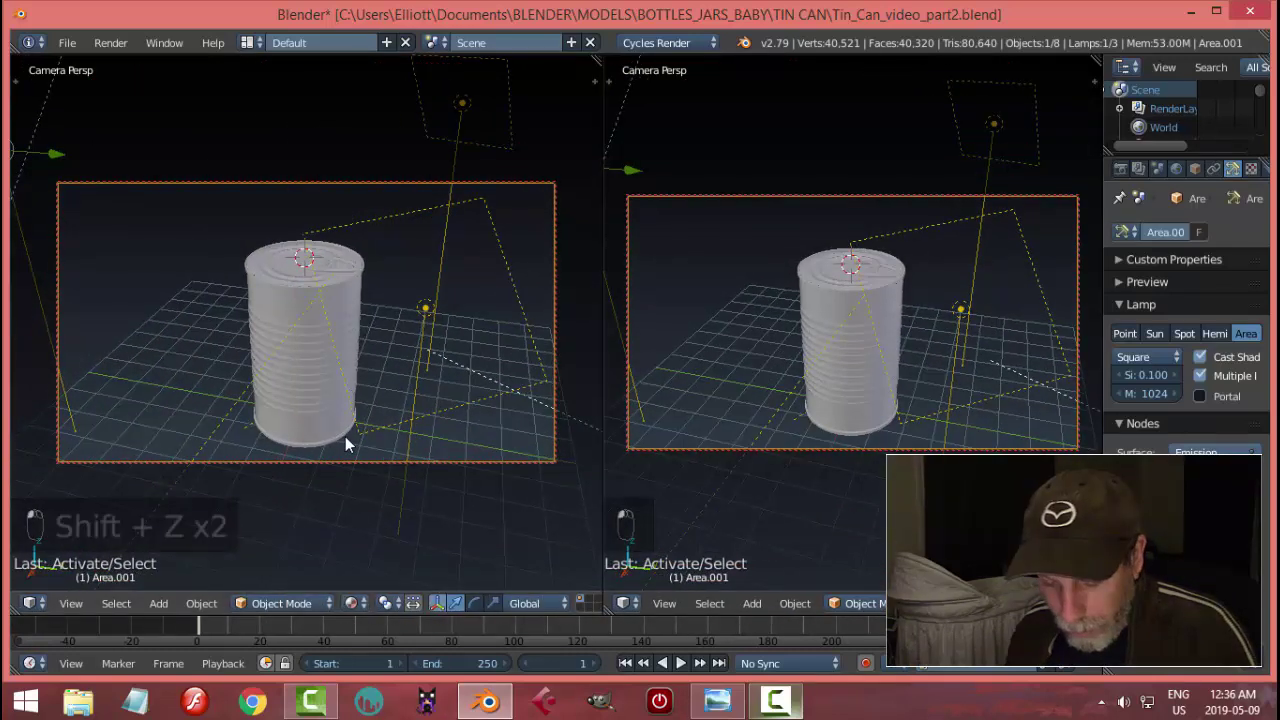
left_click(31, 603)
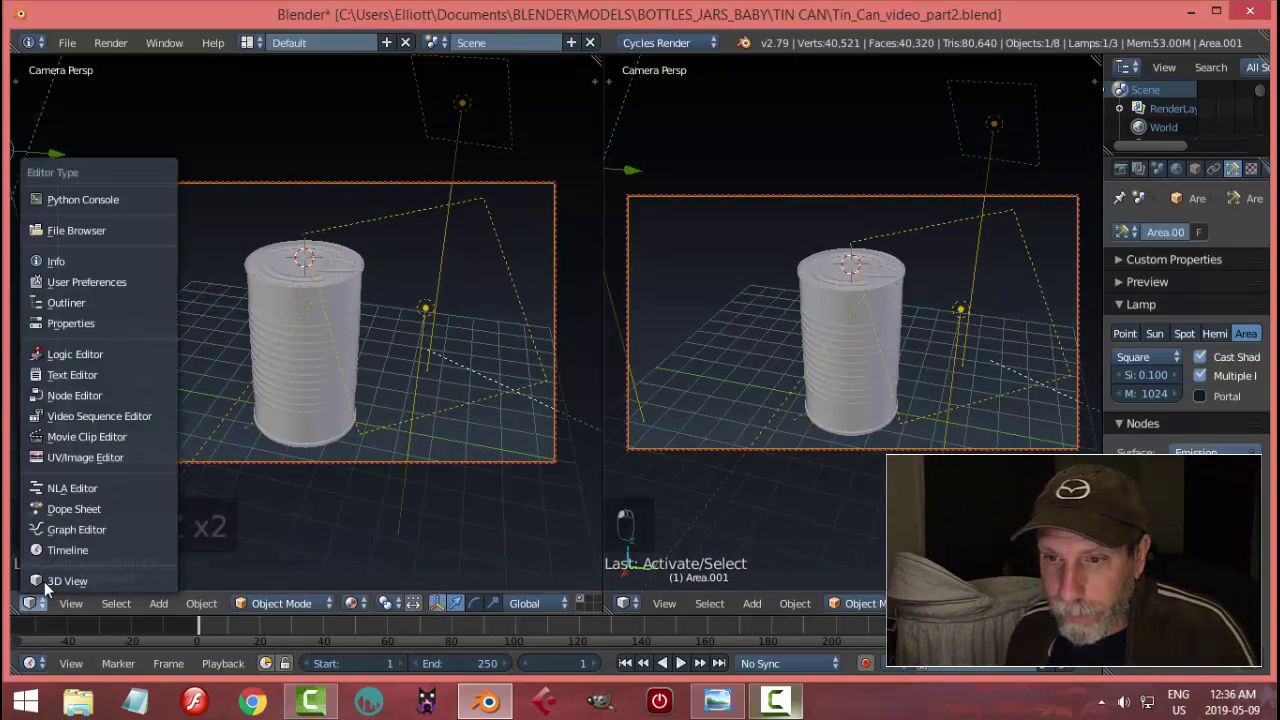
left_click(60, 392)
Select the can's body and its lid to compare their material nodes, and show the lid's material settings.
right_click(800, 360)
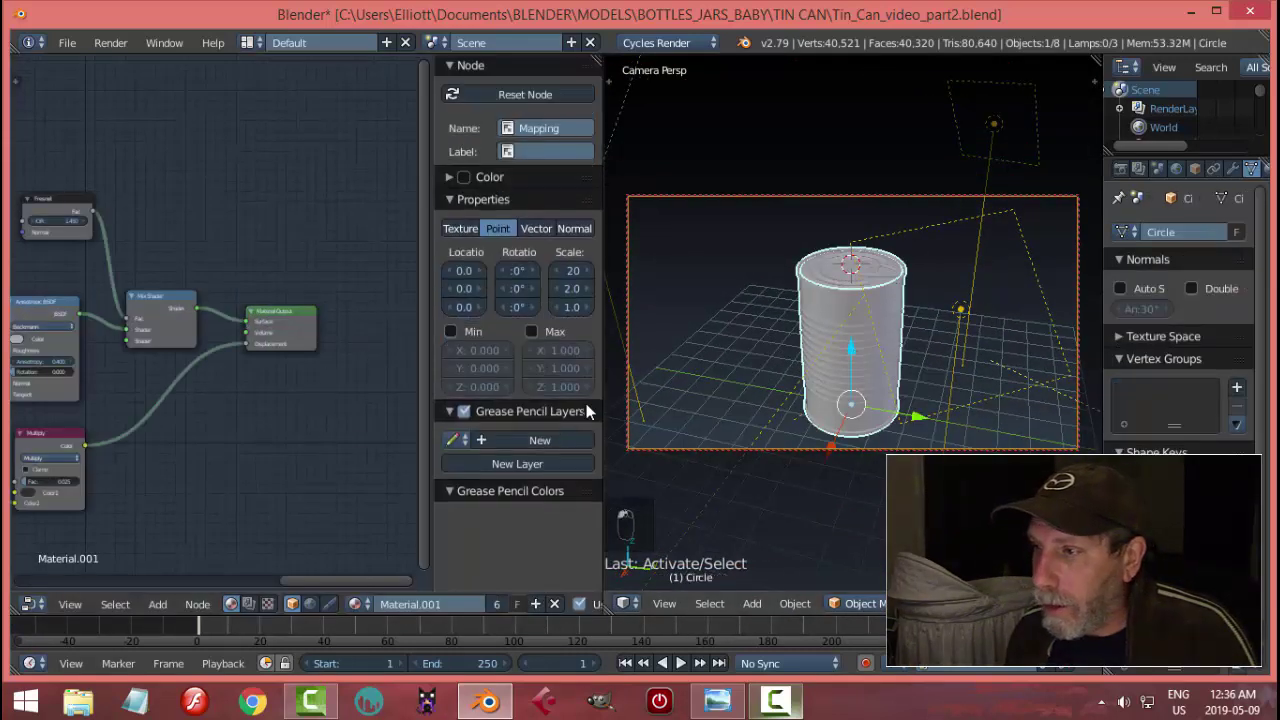
right_click(838, 282)
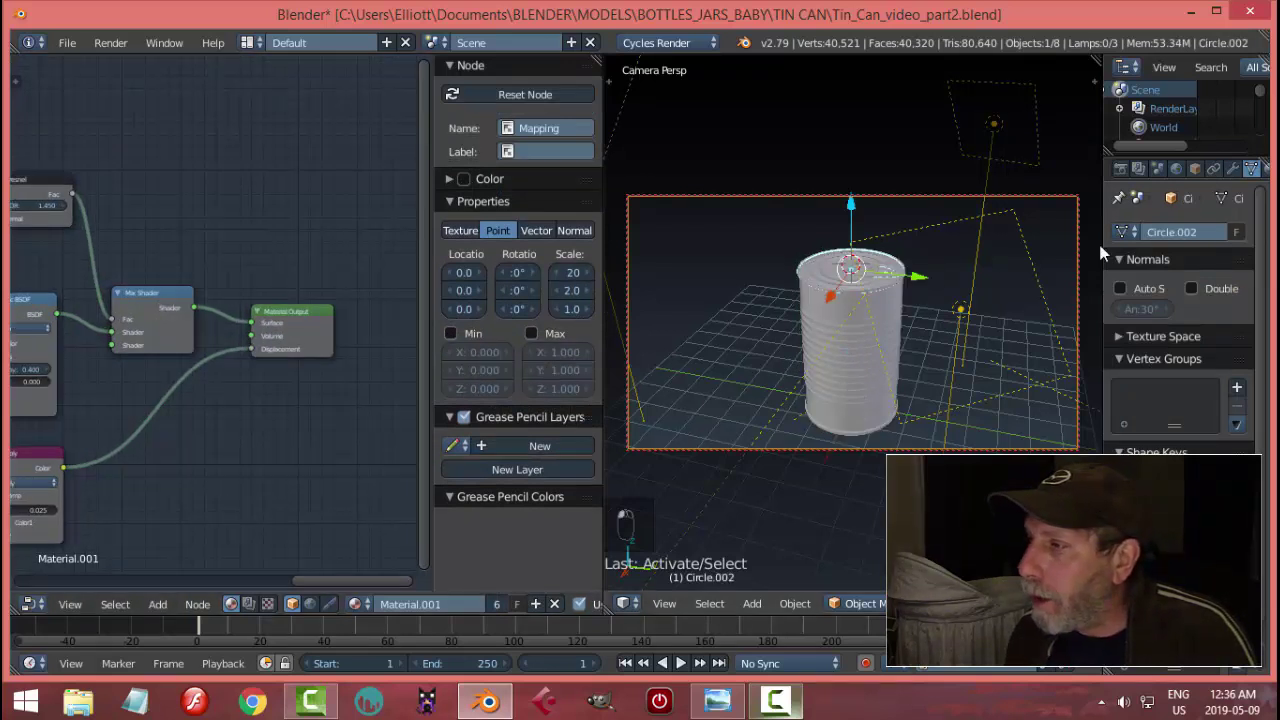
left_click(1235, 170)
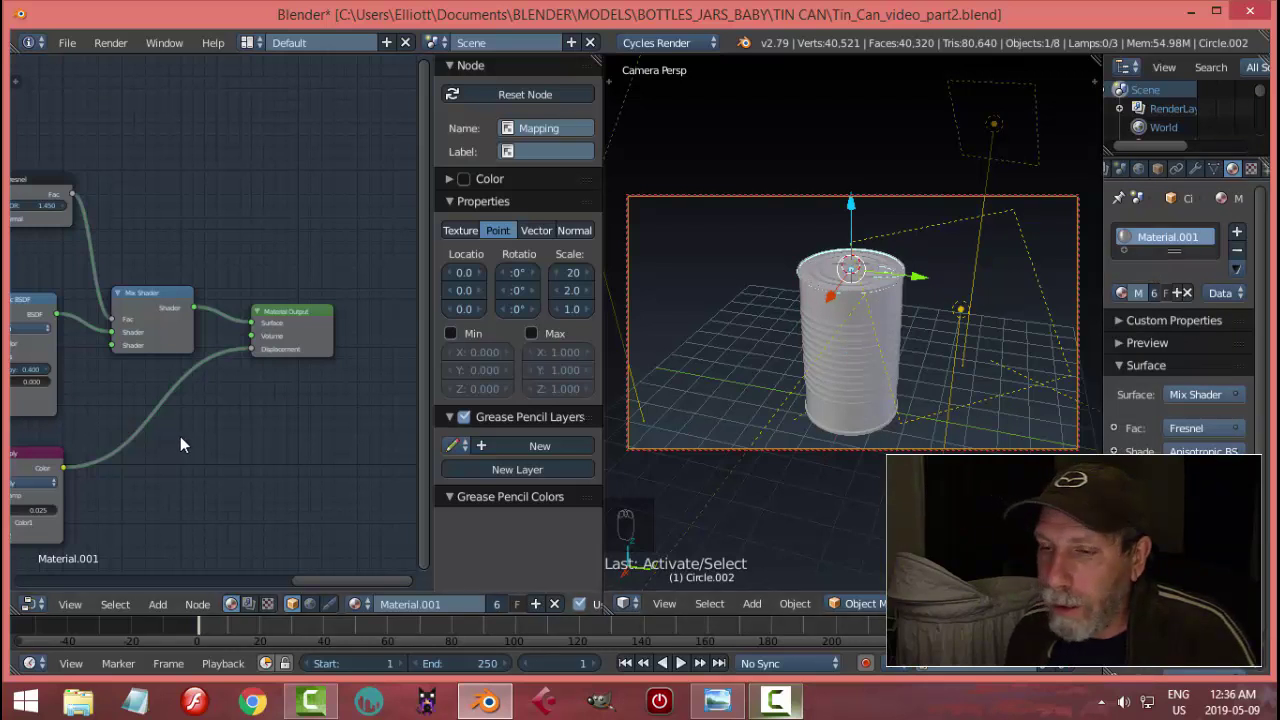
scroll(180, 445, "up", 1)
Select the can's body and set the strength of its material's Bump node to 0.04.
right_click(849, 349)
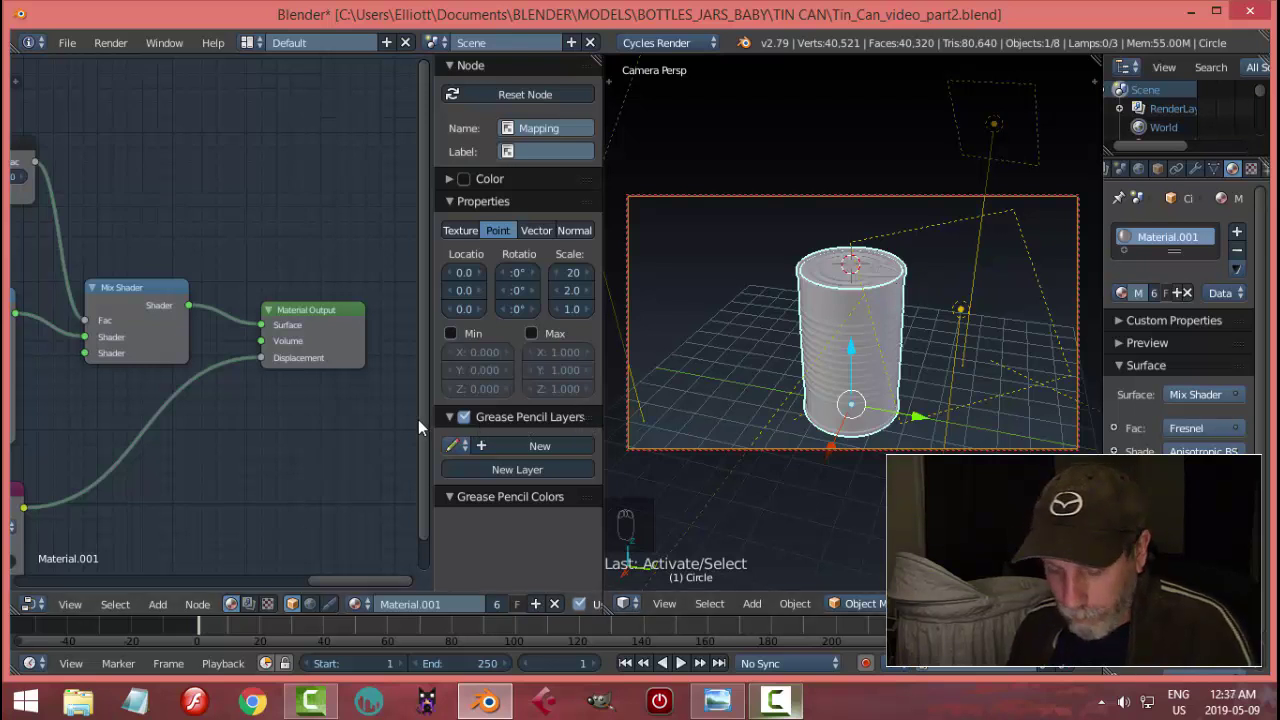
key("n")
scroll(313, 436, "up", 4)
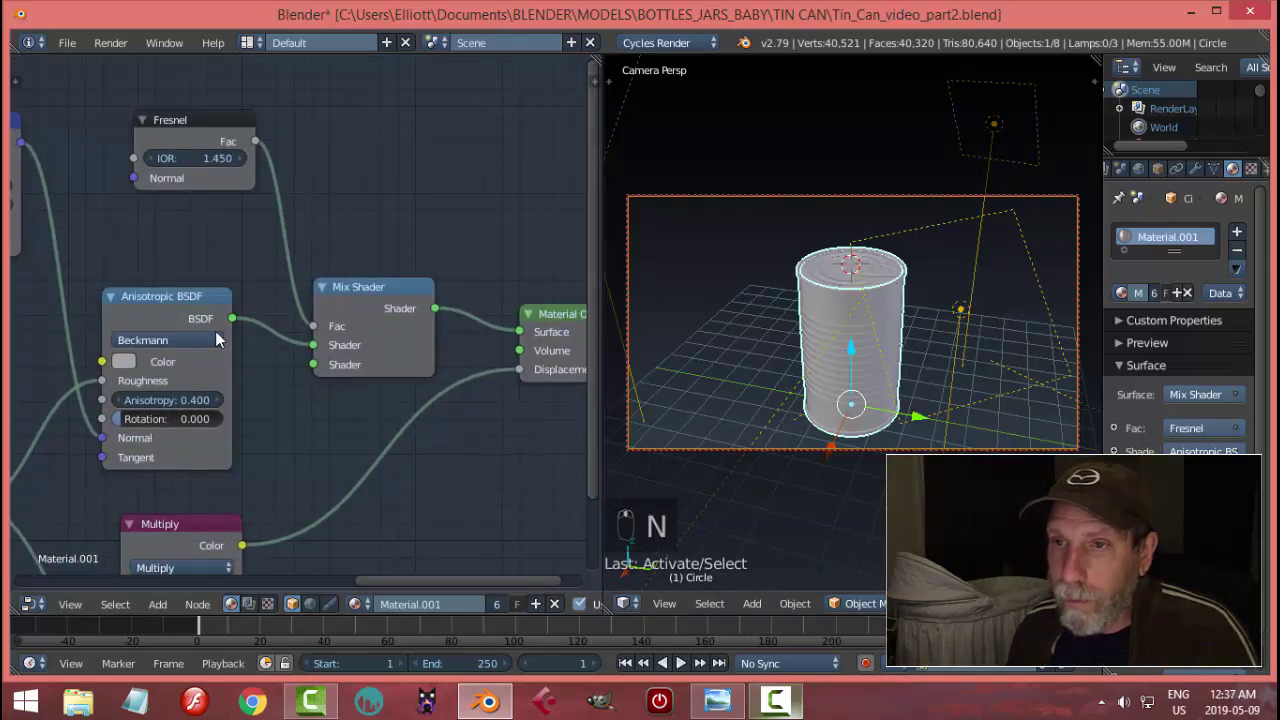
scroll(216, 340, "left", 8, "ctrl")
scroll(240, 330, "up", 3, "shift")
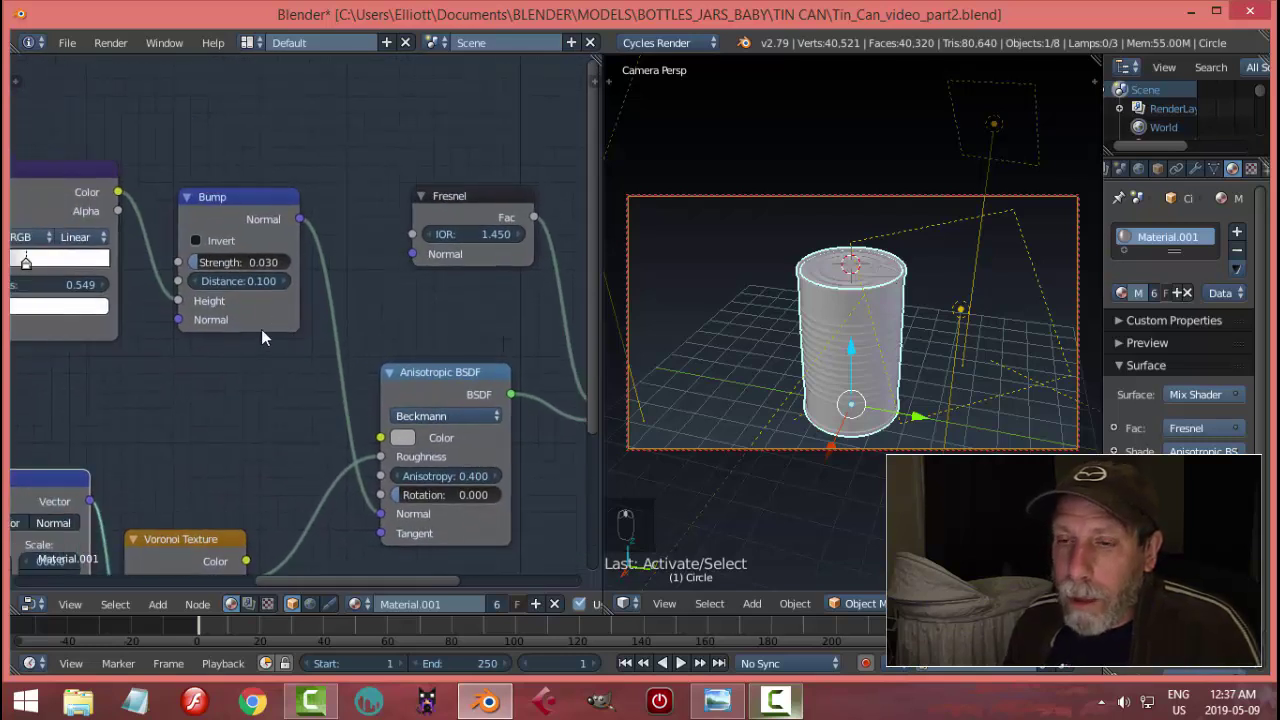
scroll(139, 332, "left", 4, "ctrl")
scroll(293, 381, "up", 1)
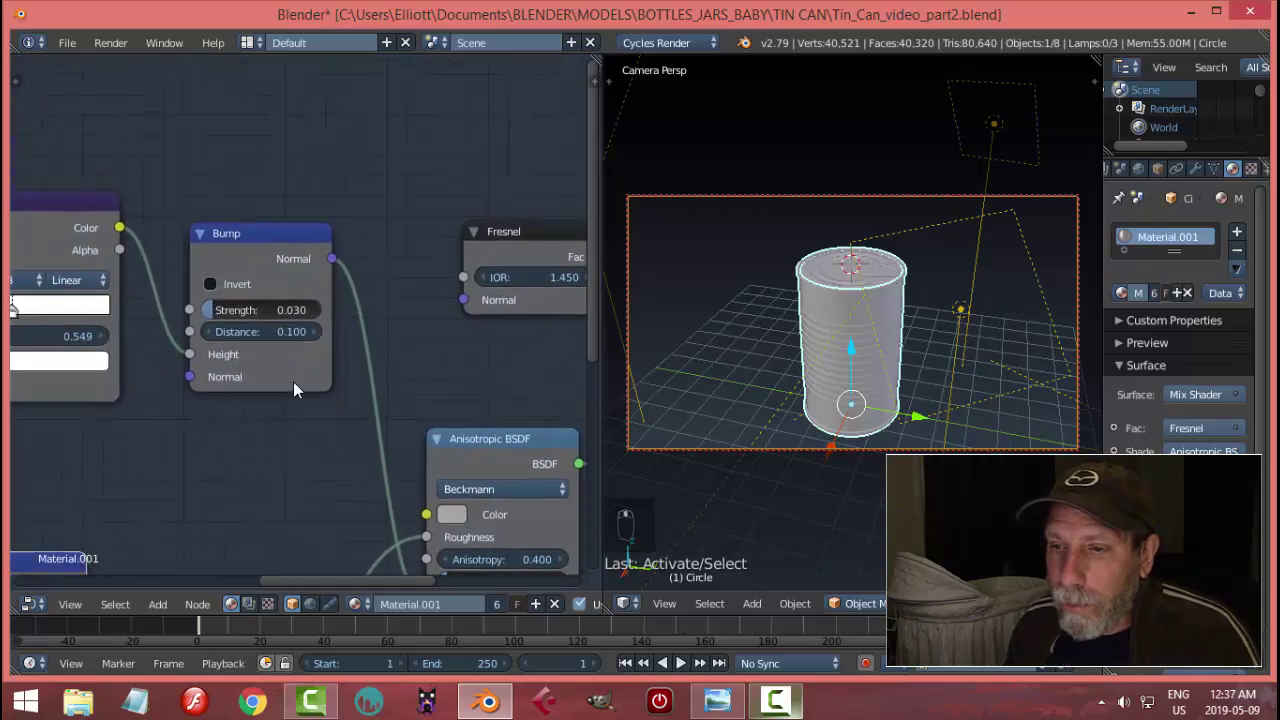
scroll(293, 381, "up", 1)
left_click(288, 311)
type("0")
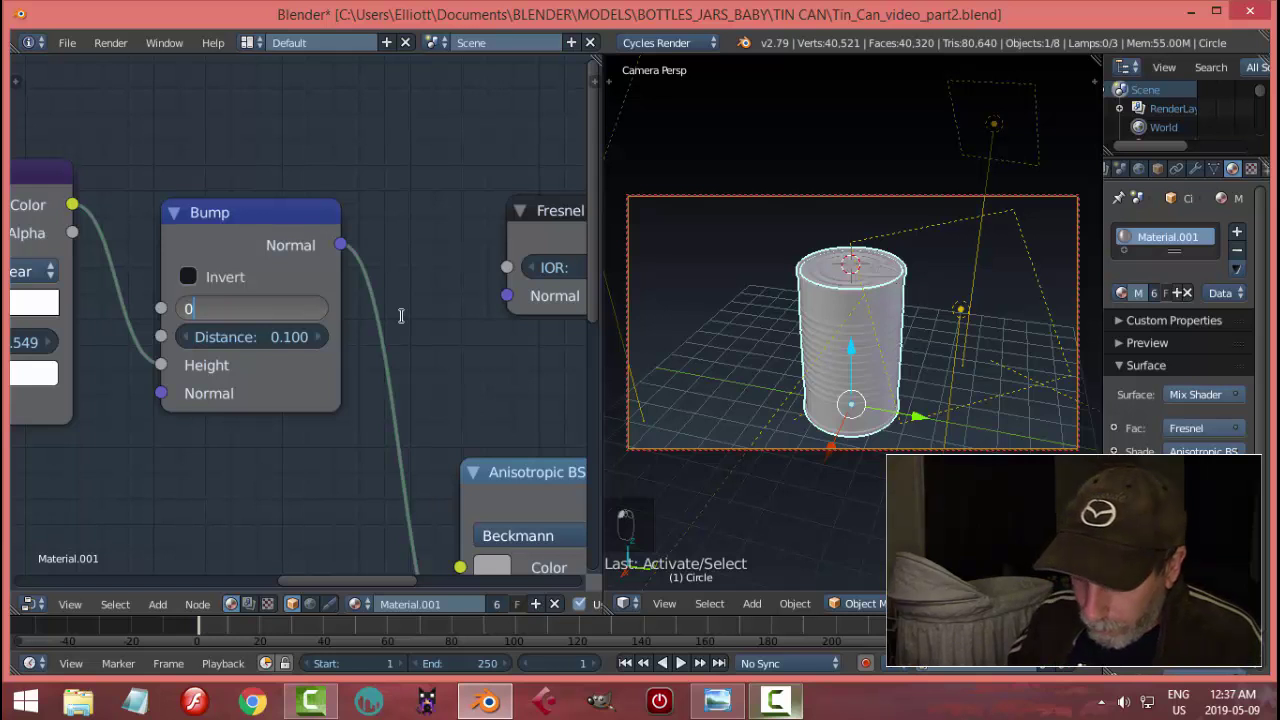
type(".04")
key("Return")
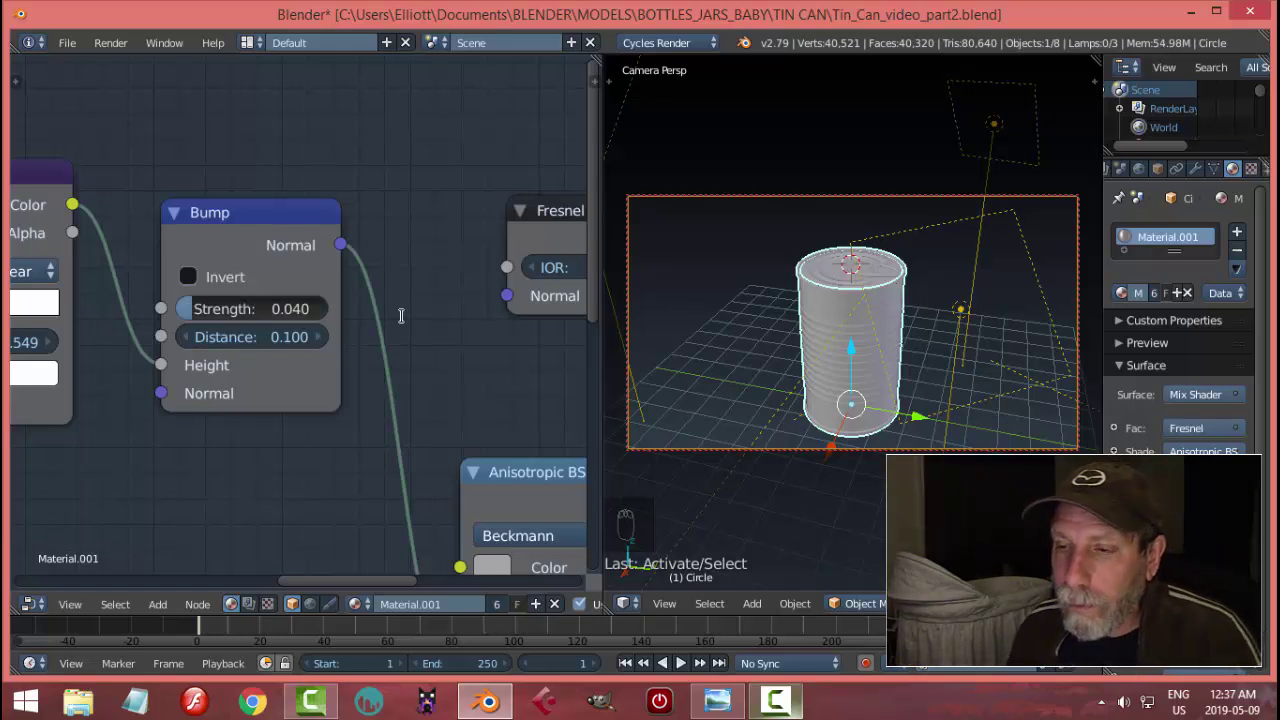
Set the Bump node's distance to 0.15.
left_click(290, 337)
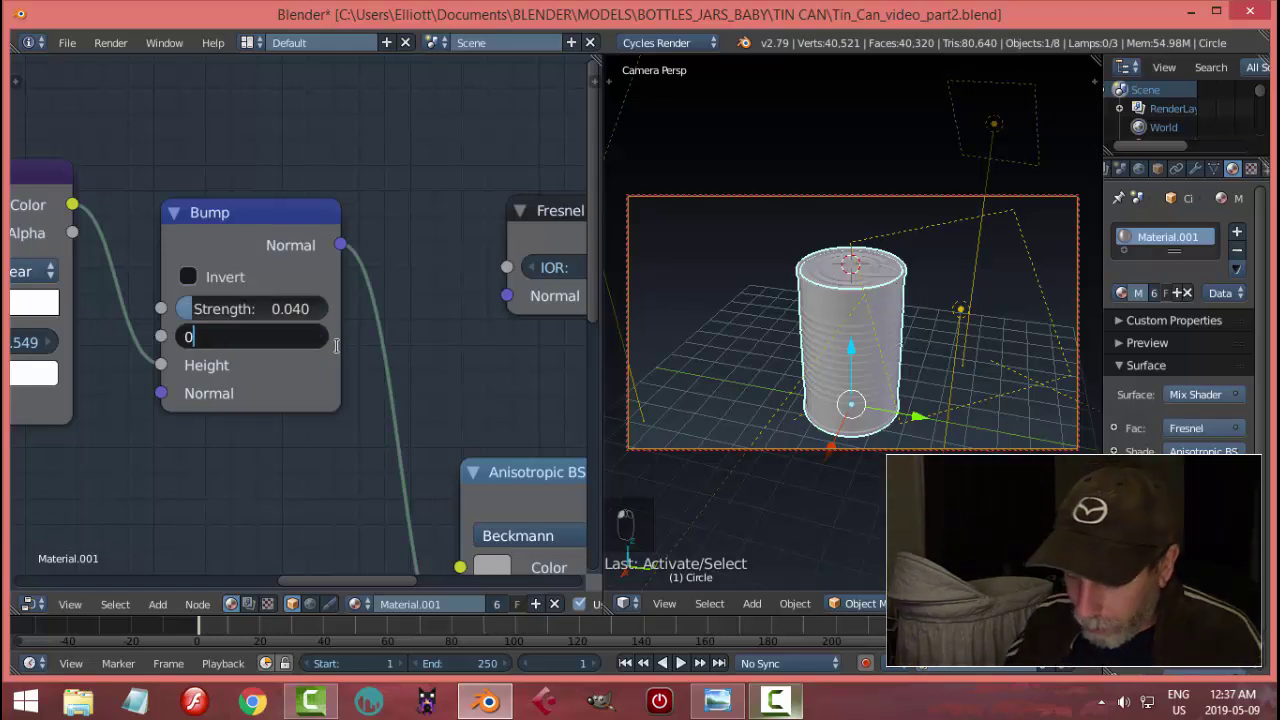
type("0.15")
key("Return")
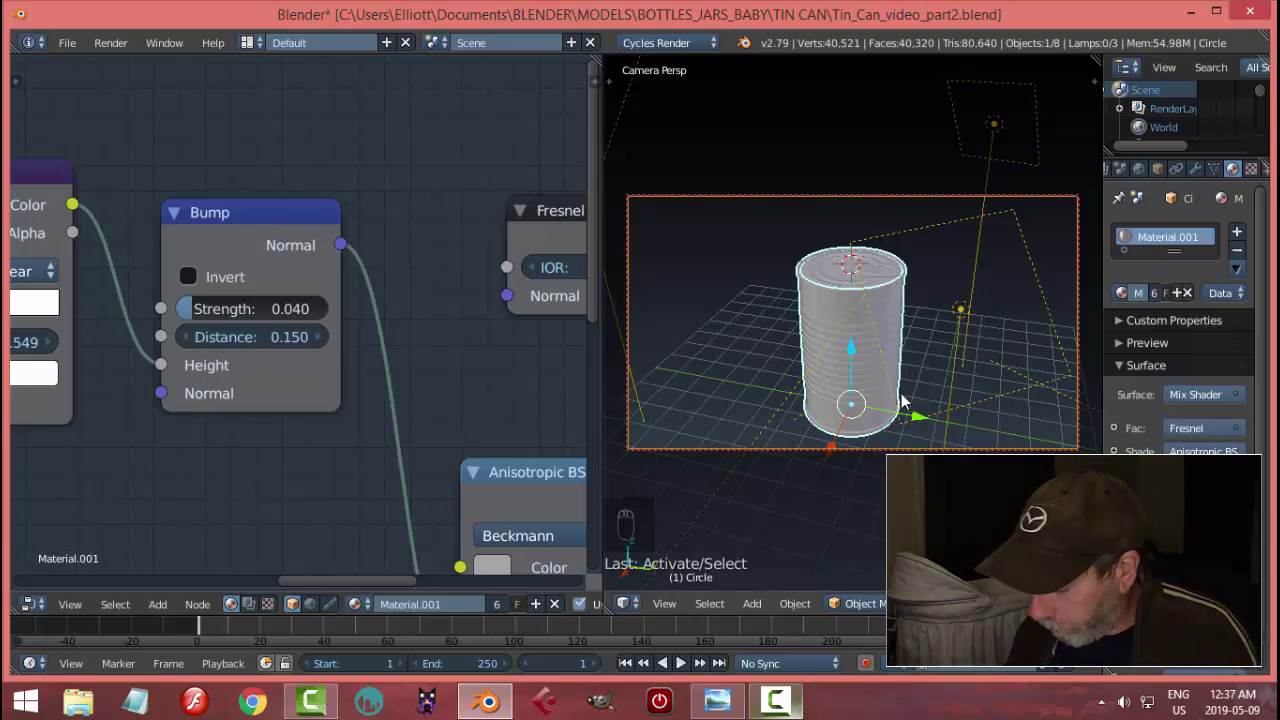
Maximize the 3D viewport, preview the can's bump in rendered shading, and return to the split layout.
key("ctrl+Up")
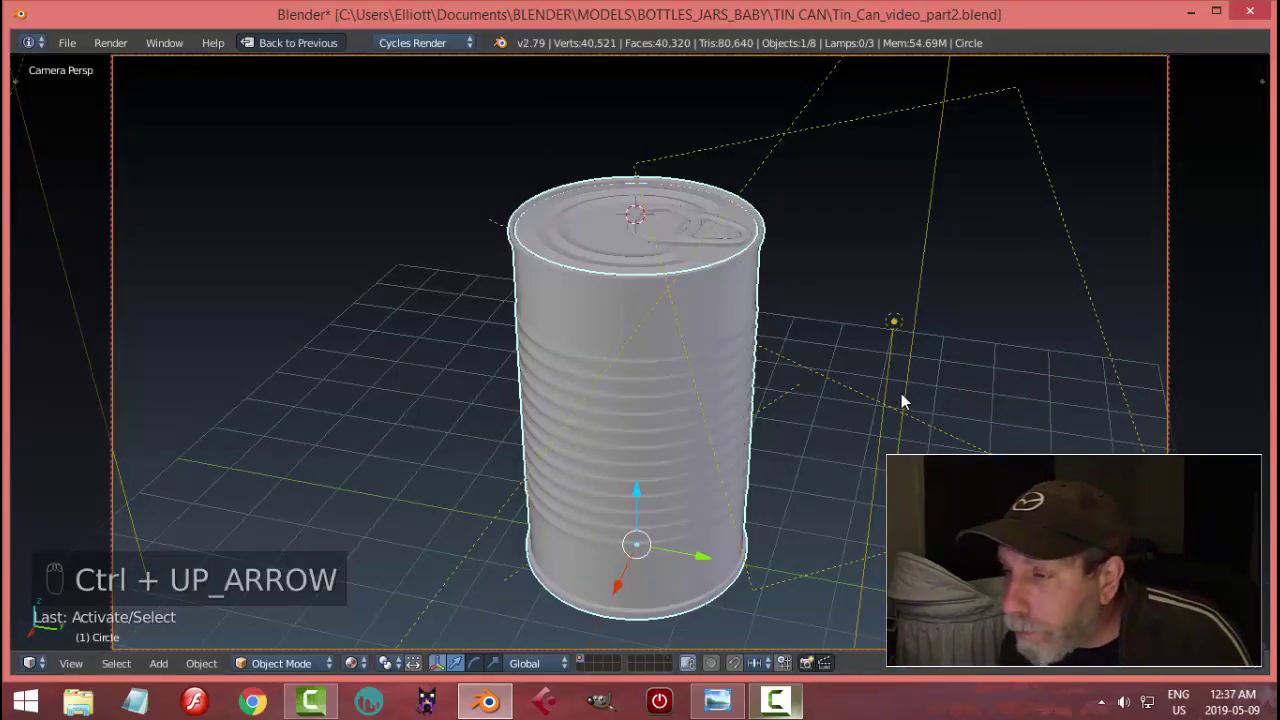
key("shift+z")
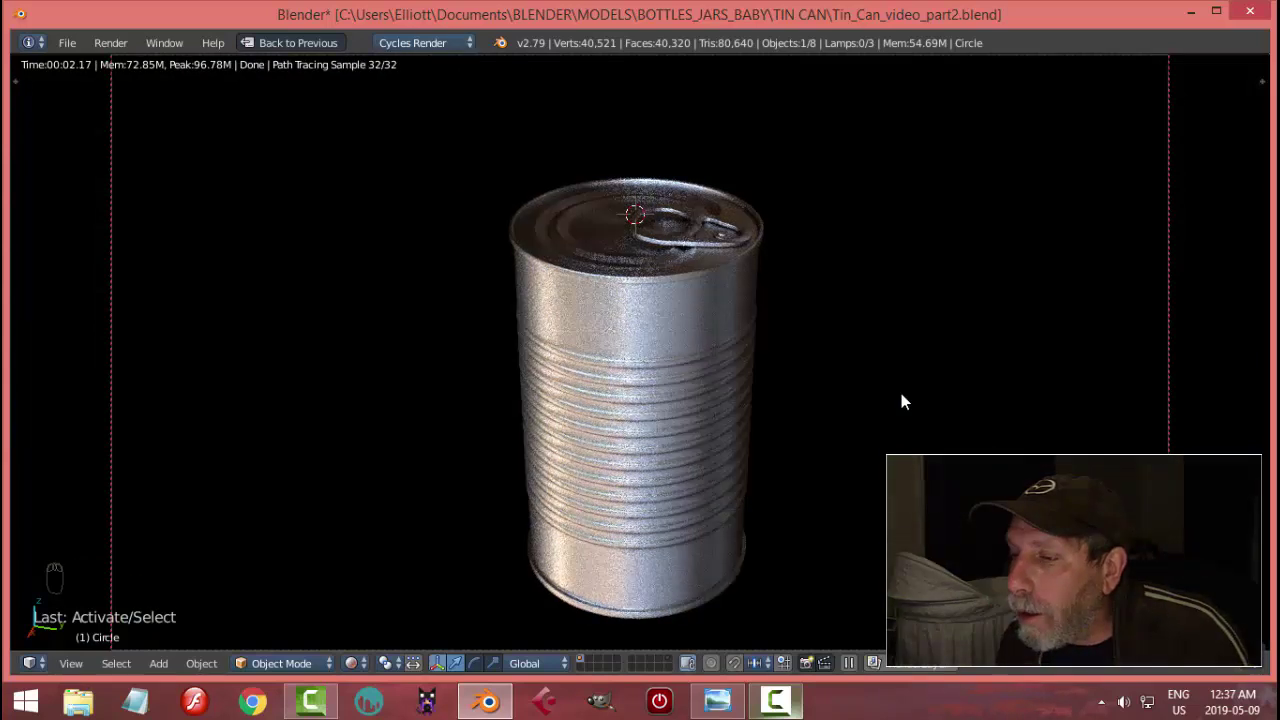
key("shift+z")
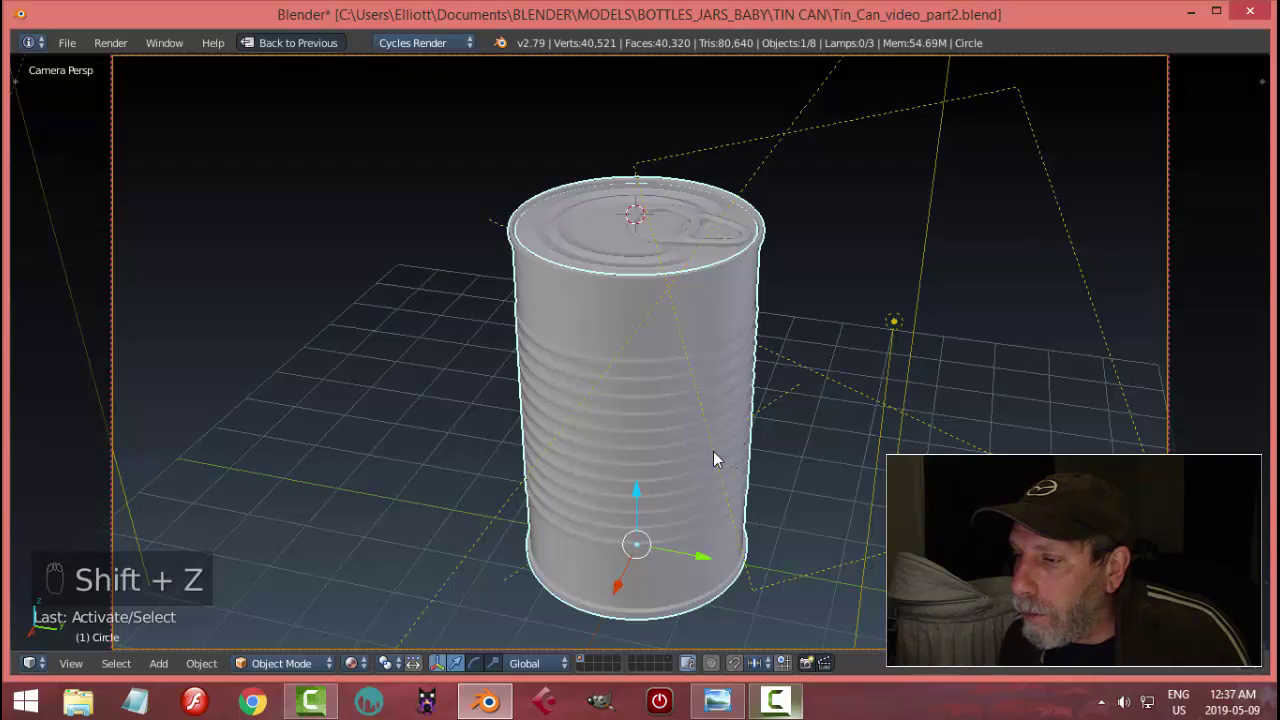
key("ctrl+Down")
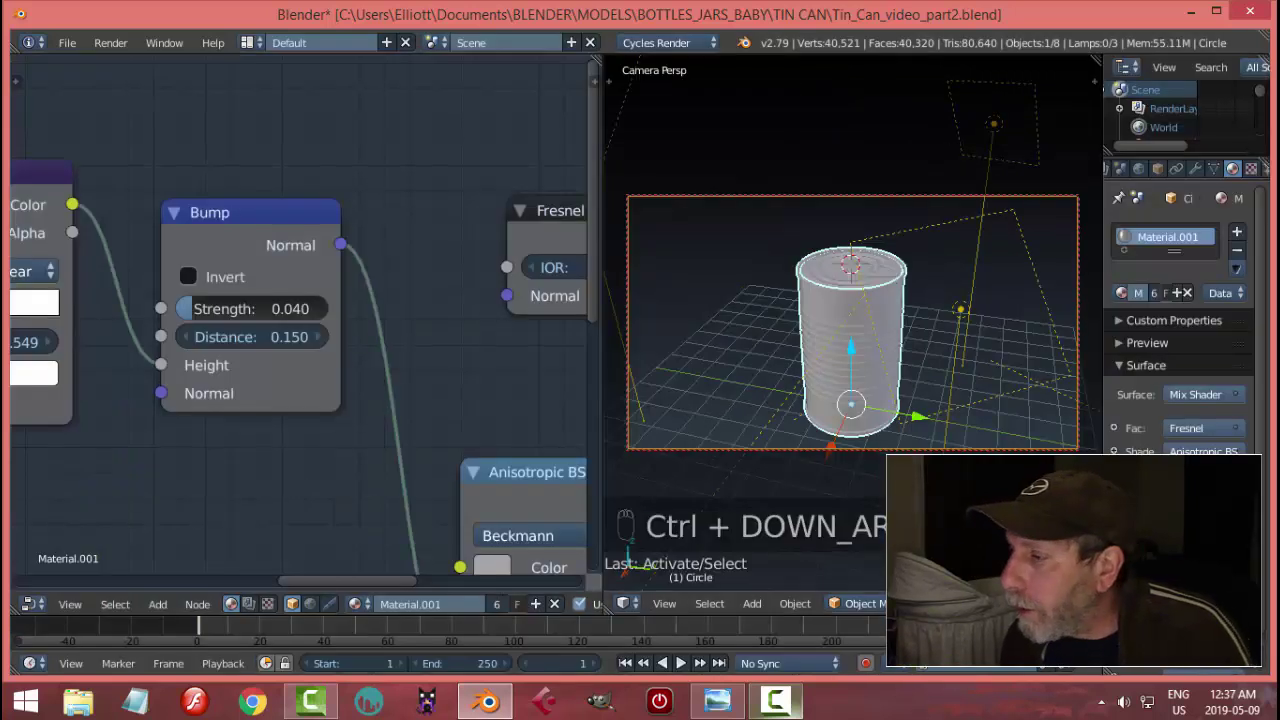
Select the Area lamp beside the can and merge the Node Editor area back into the 3D viewport.
right_click(960, 309)
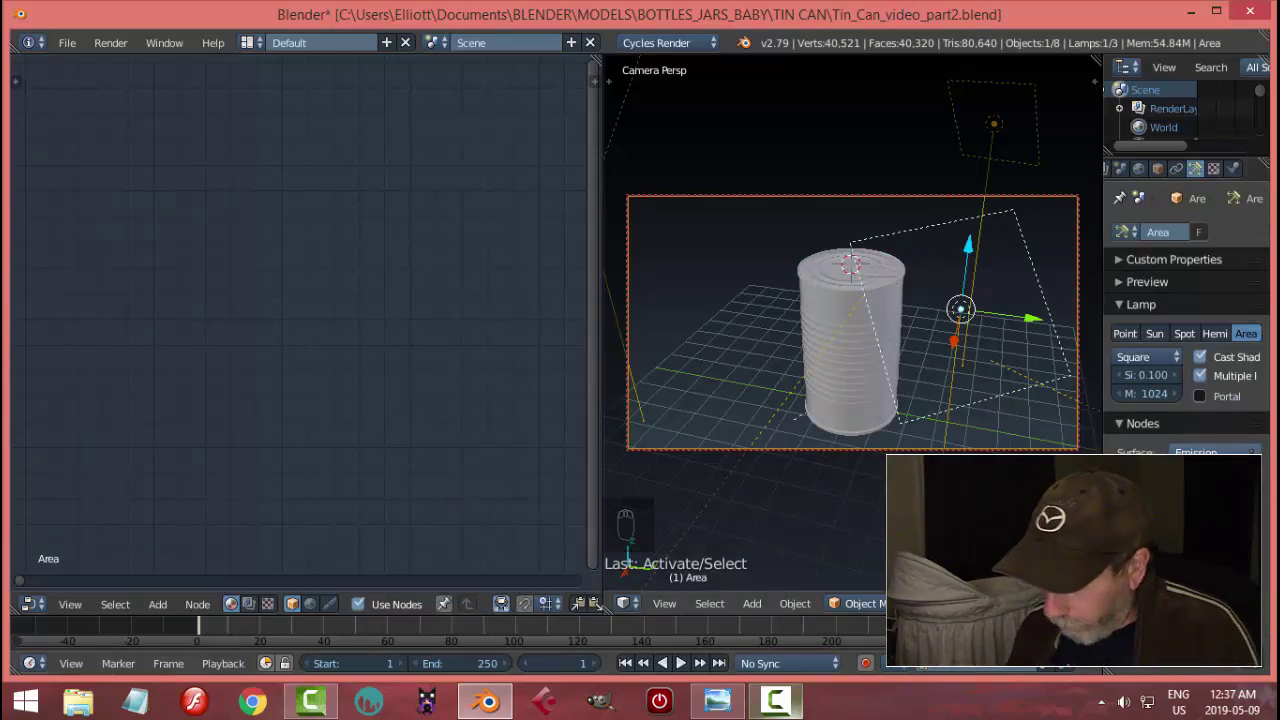
left_click_drag(604, 611, 430, 560)
Check the can in rendered shading, return to solid shading and raise the Area lamp along the global Z axis.
key("shift+z")
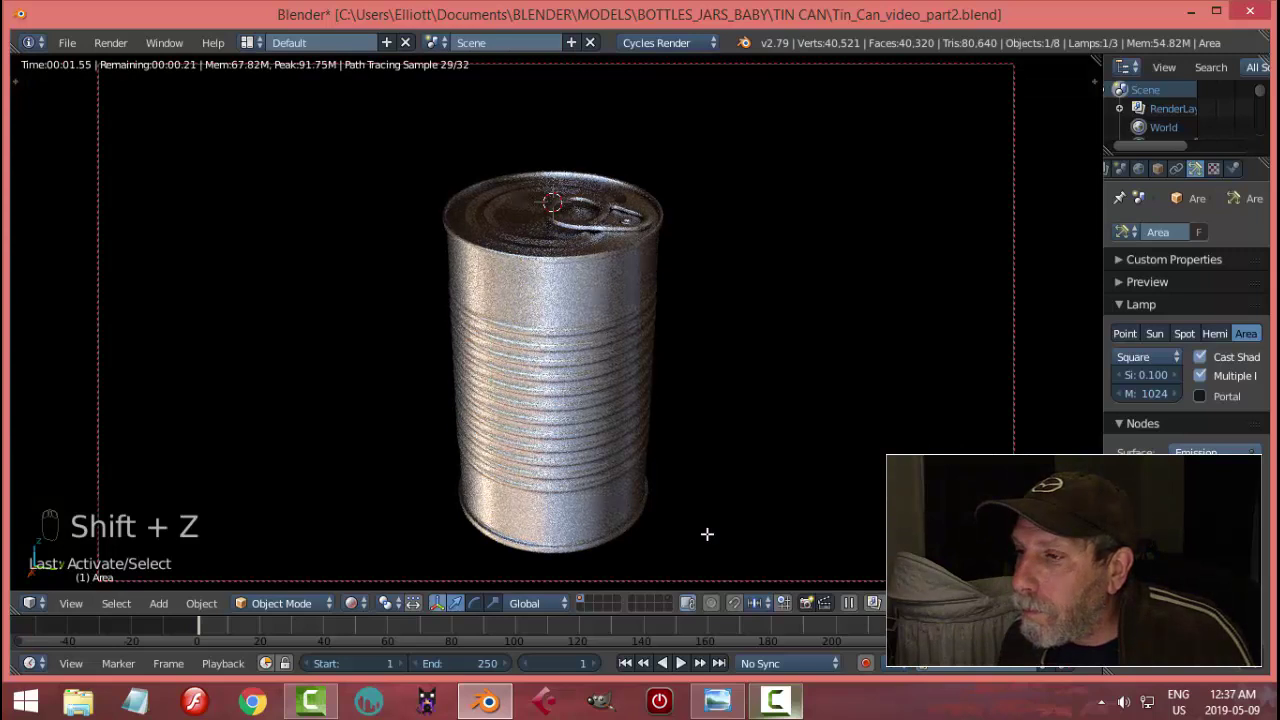
key("shift+z")
right_click(787, 210)
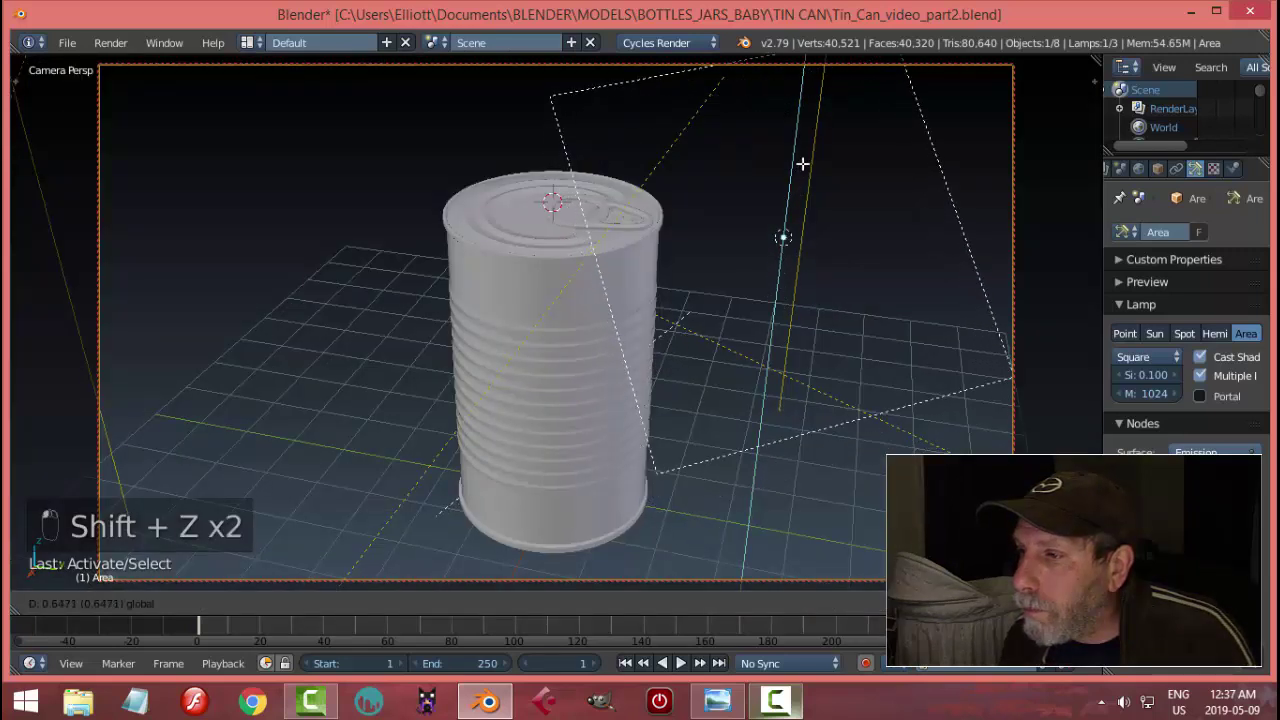
Reframe the camera closer to the can while previewing it in rendered shading, return to solid shading and save the file.
key("shift+z")
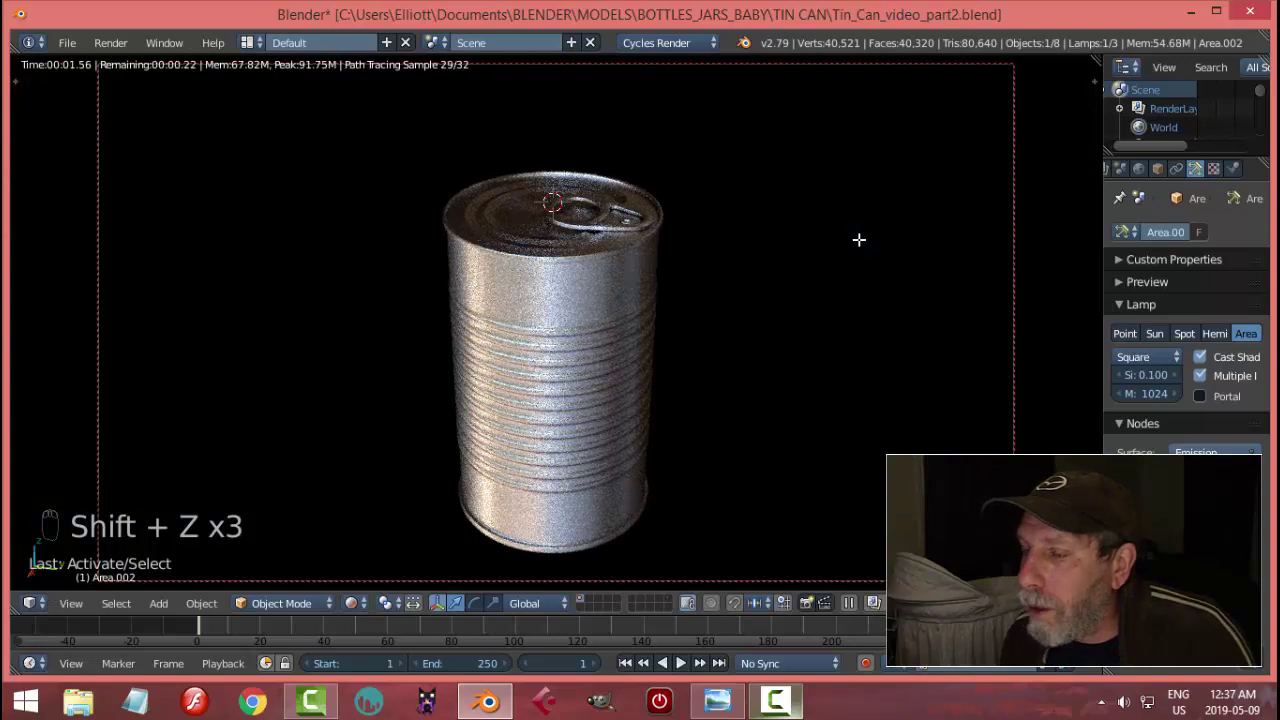
scroll(825, 308, "up", 2)
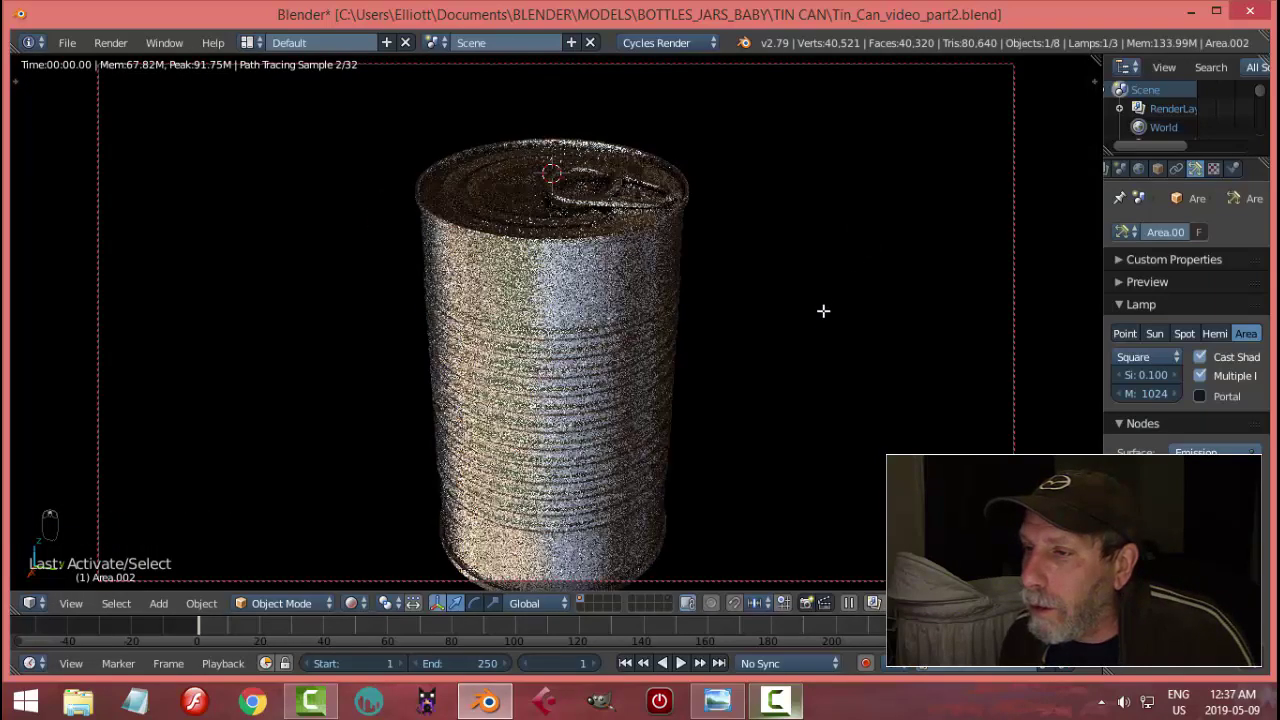
scroll(770, 320, "up", 1)
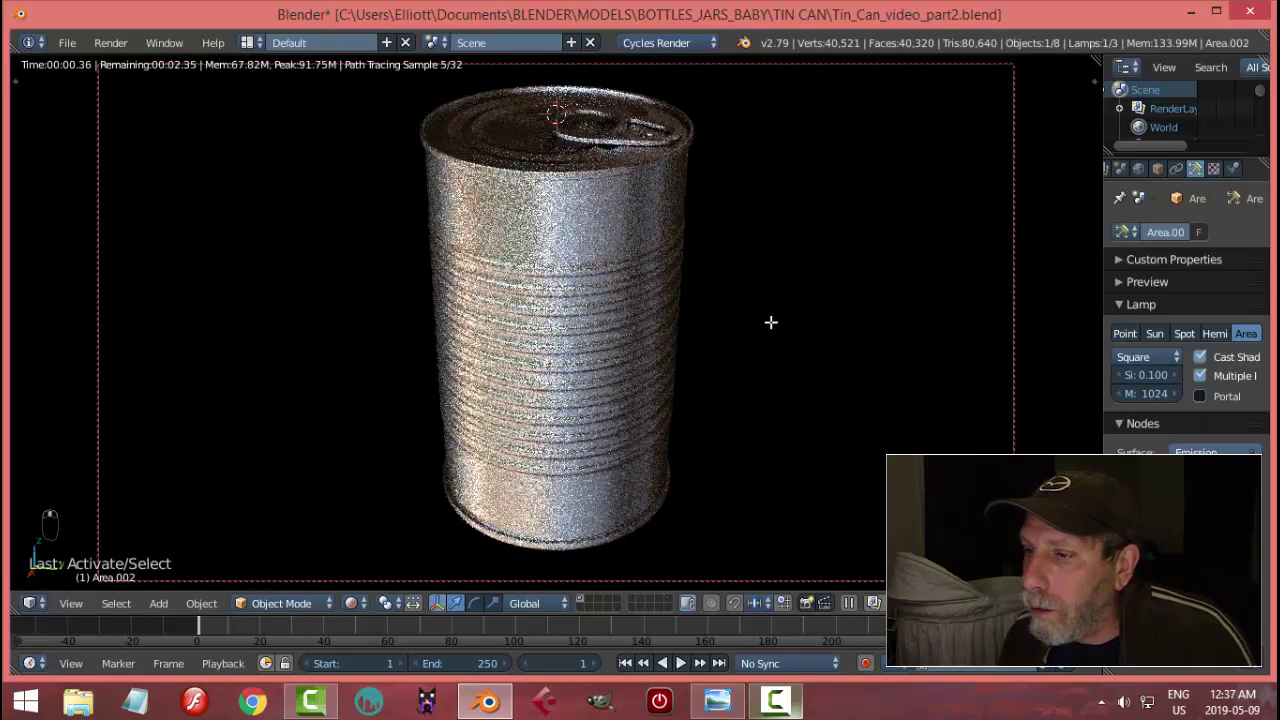
scroll(769, 321, "down", 1)
scroll(770, 327, "up", 1)
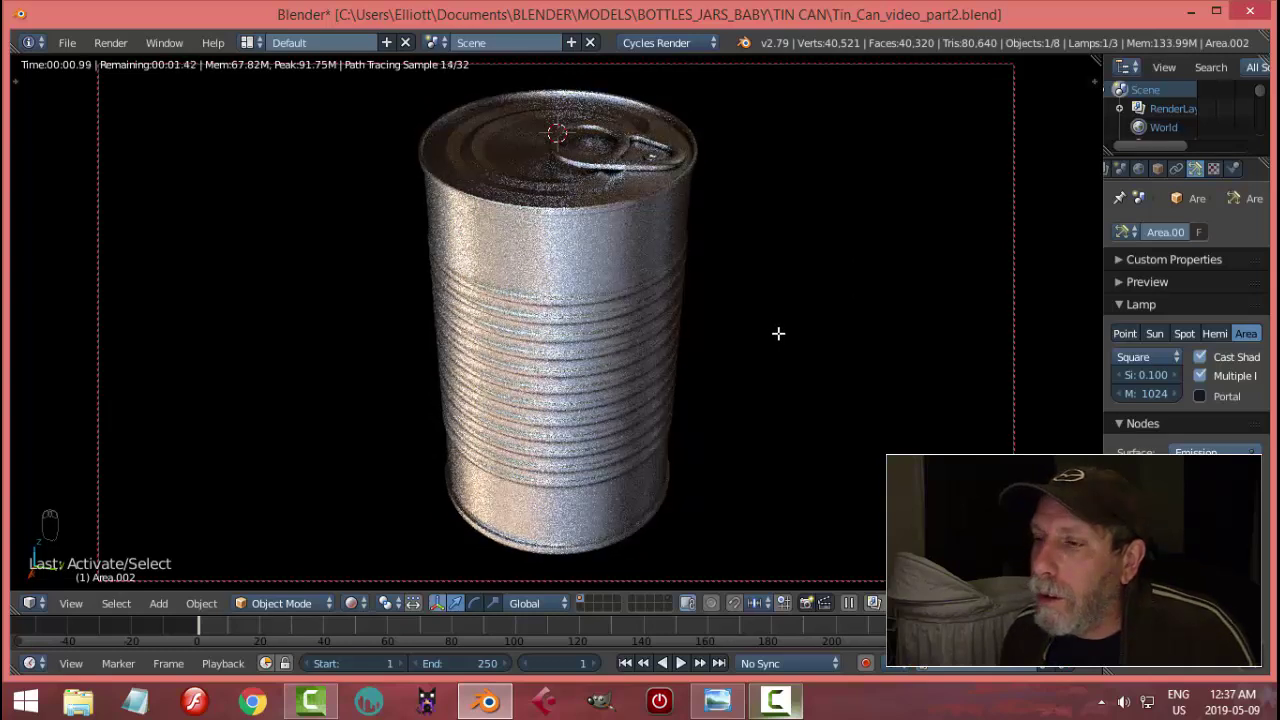
mouse_move(777, 331)
middle_mouse_down()
mouse_move(746, 340)
mouse_move(779, 336)
middle_mouse_up()
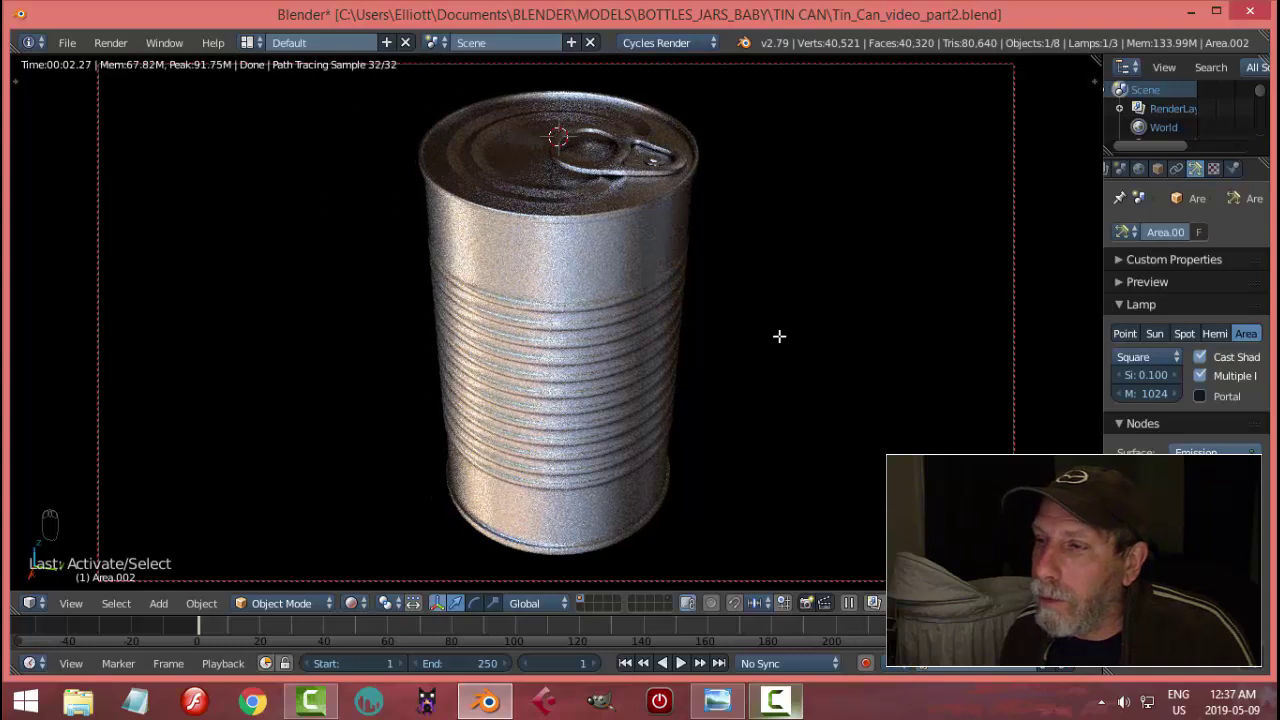
middle_click_drag(778, 345, 797, 340)
key("shift+z")
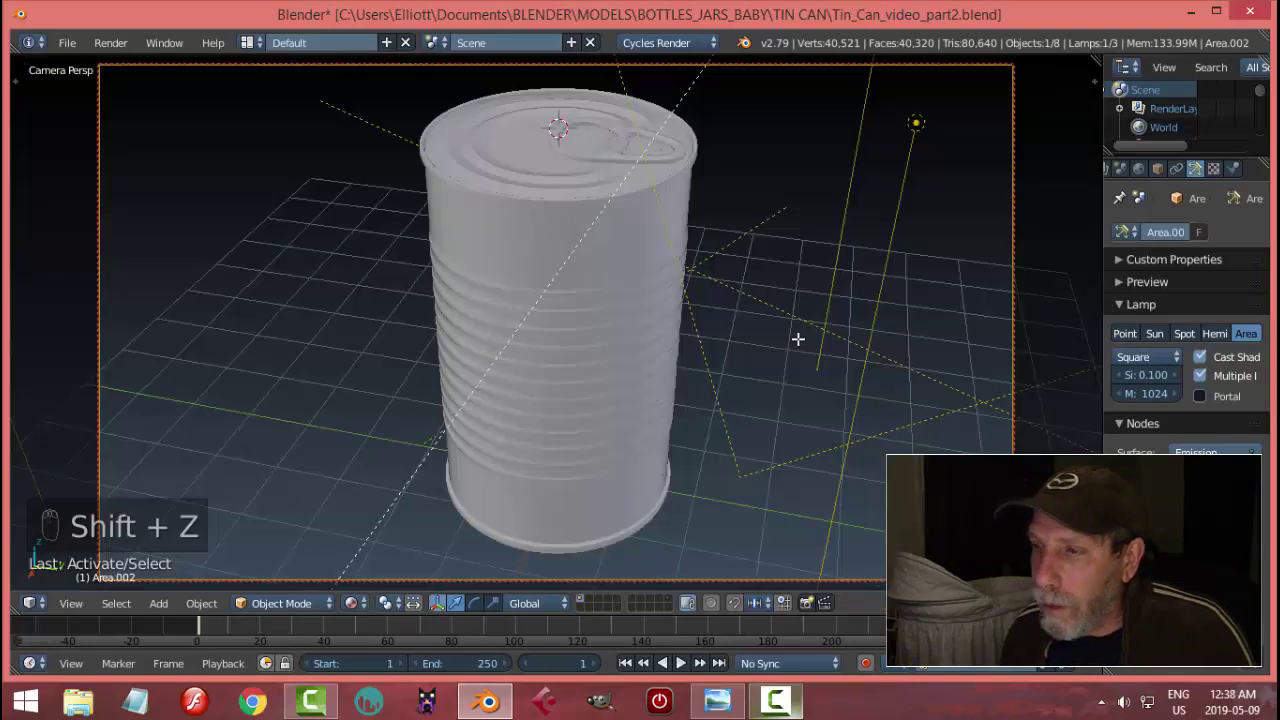
key("ctrl+s")
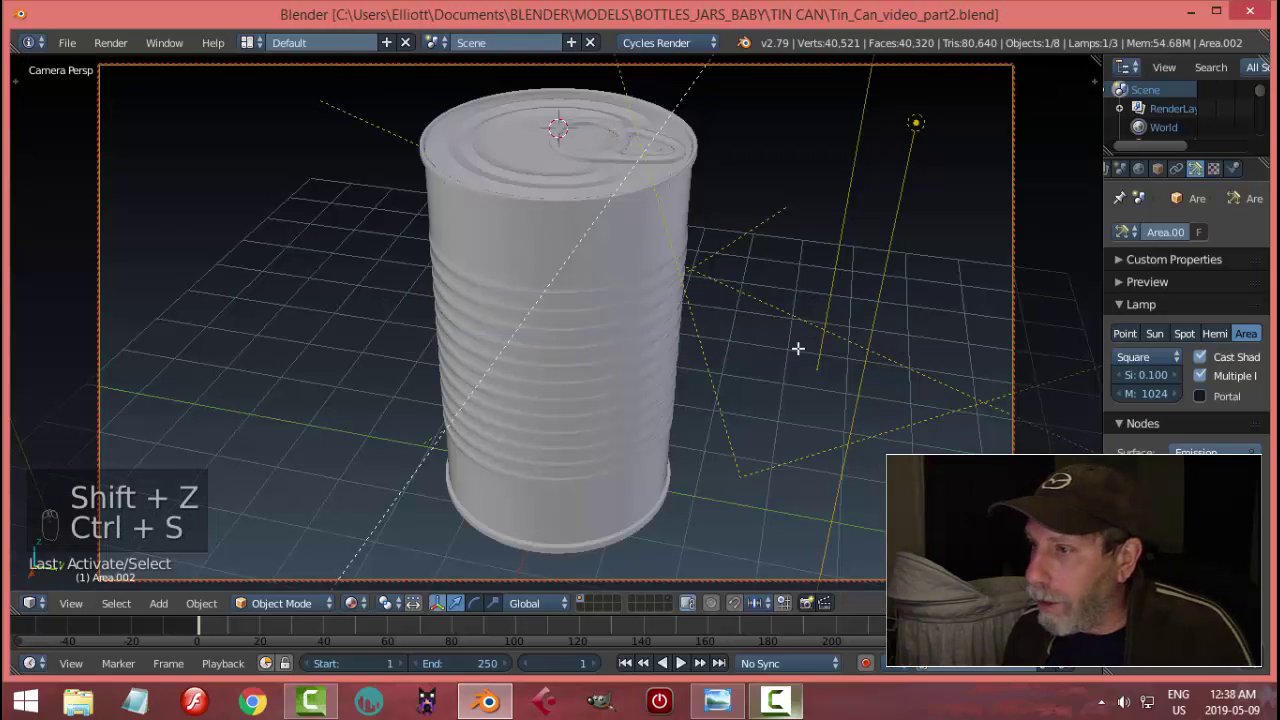
Set the render resolution percentage to 85%.
left_click(1119, 169)
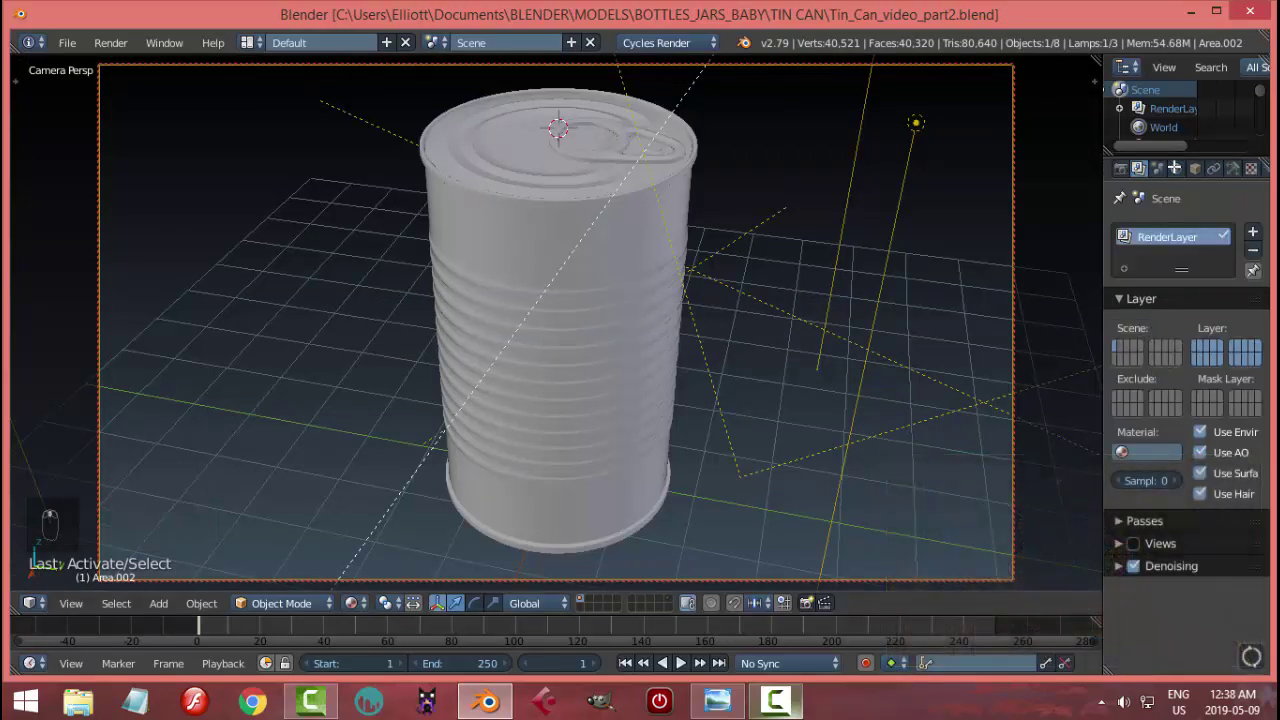
left_click(1120, 169)
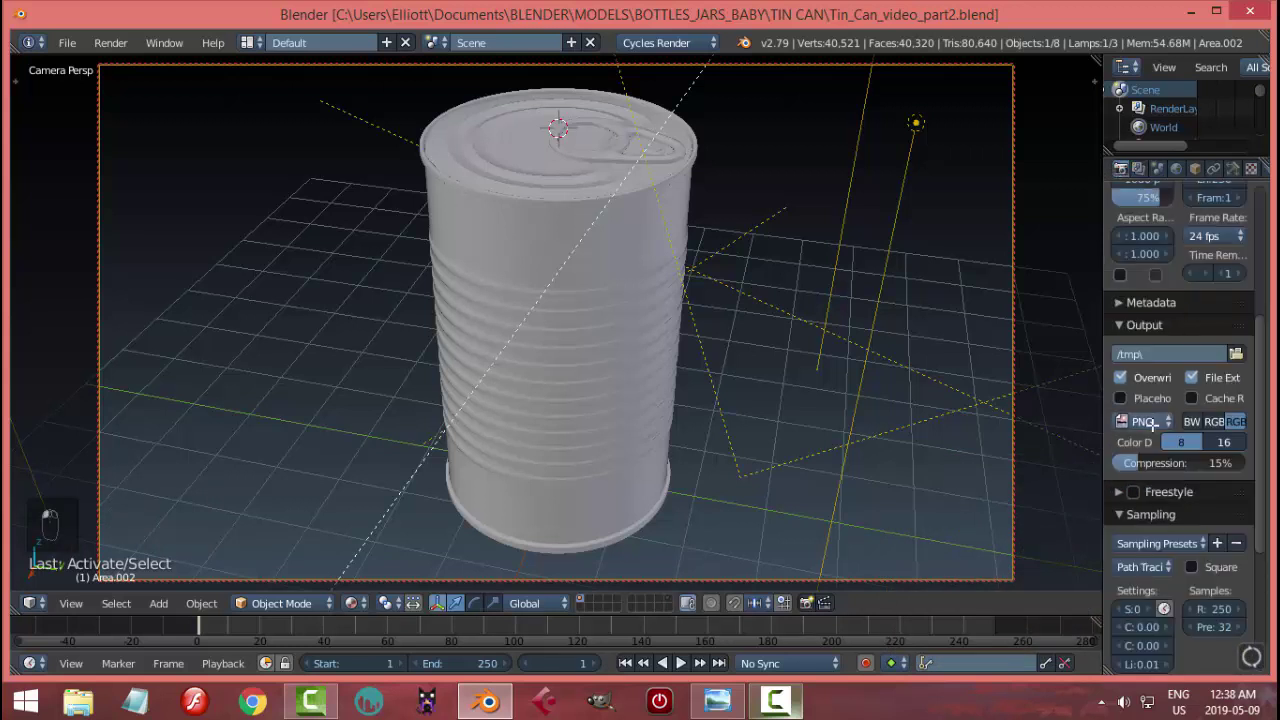
scroll(1174, 301, "up", 5)
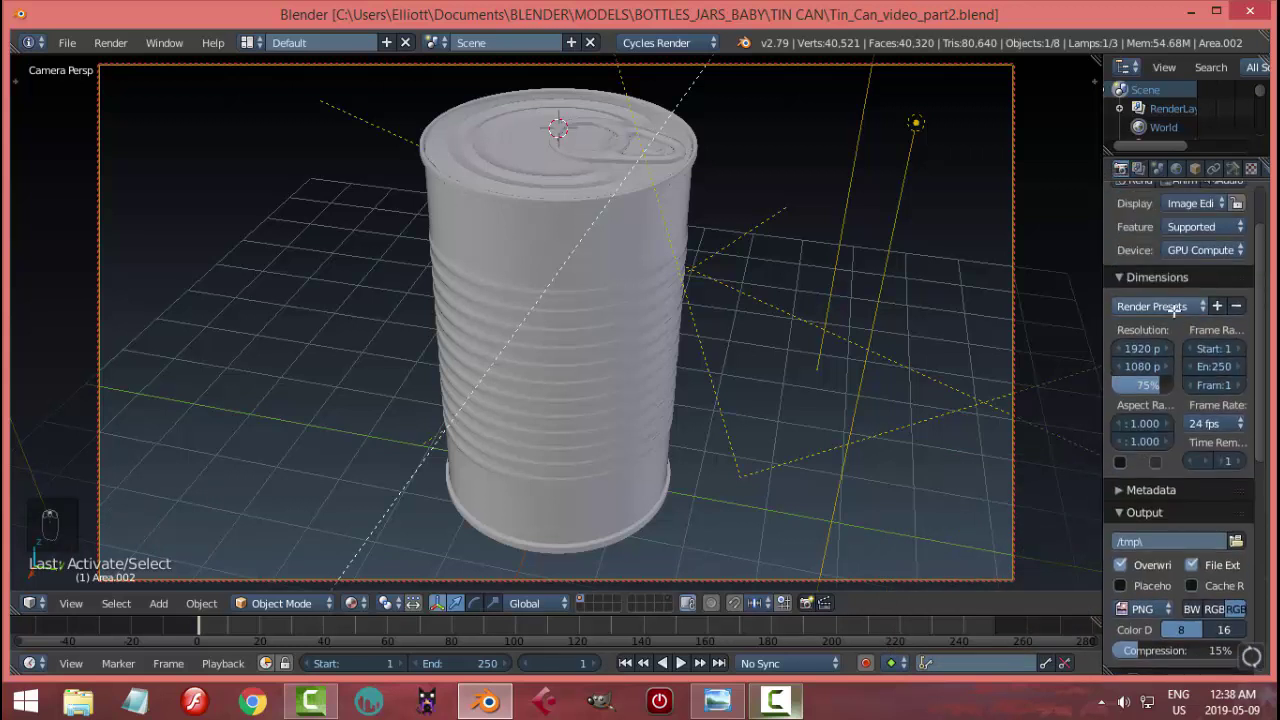
left_click(1142, 384)
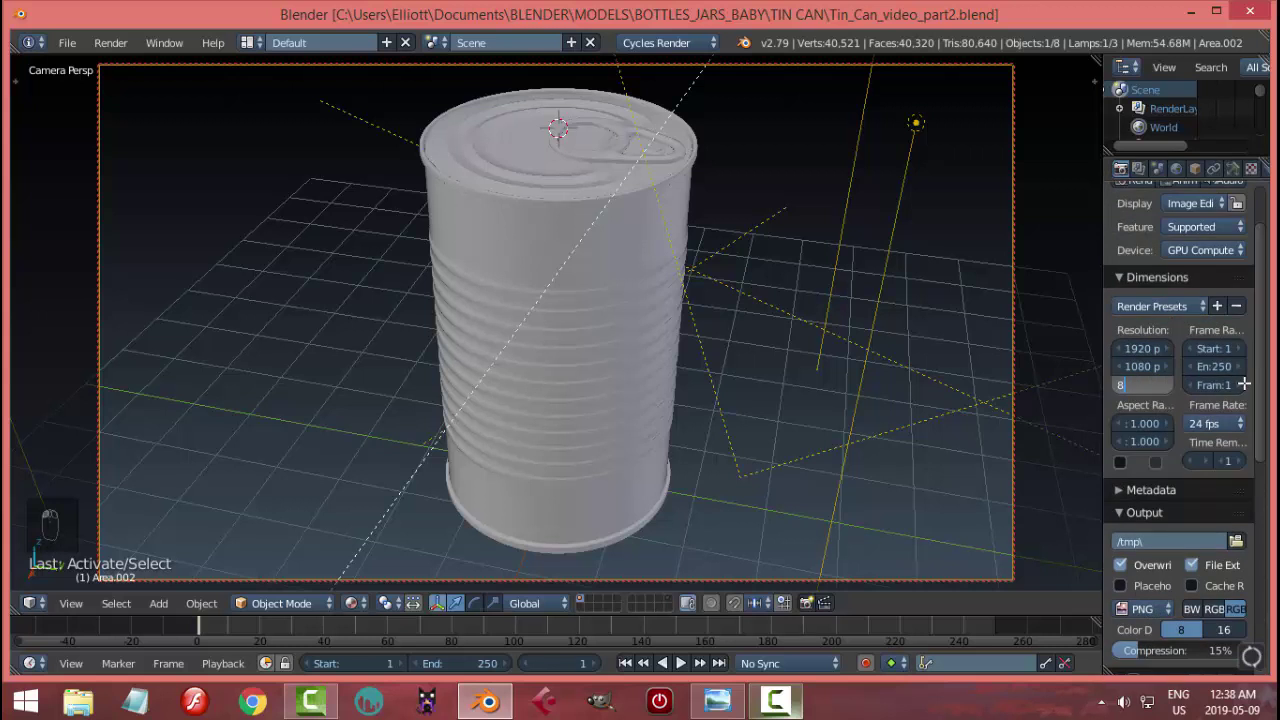
key("Return")
Set the Cycles render samples to 350 and save the file.
scroll(1202, 396, "down", 6)
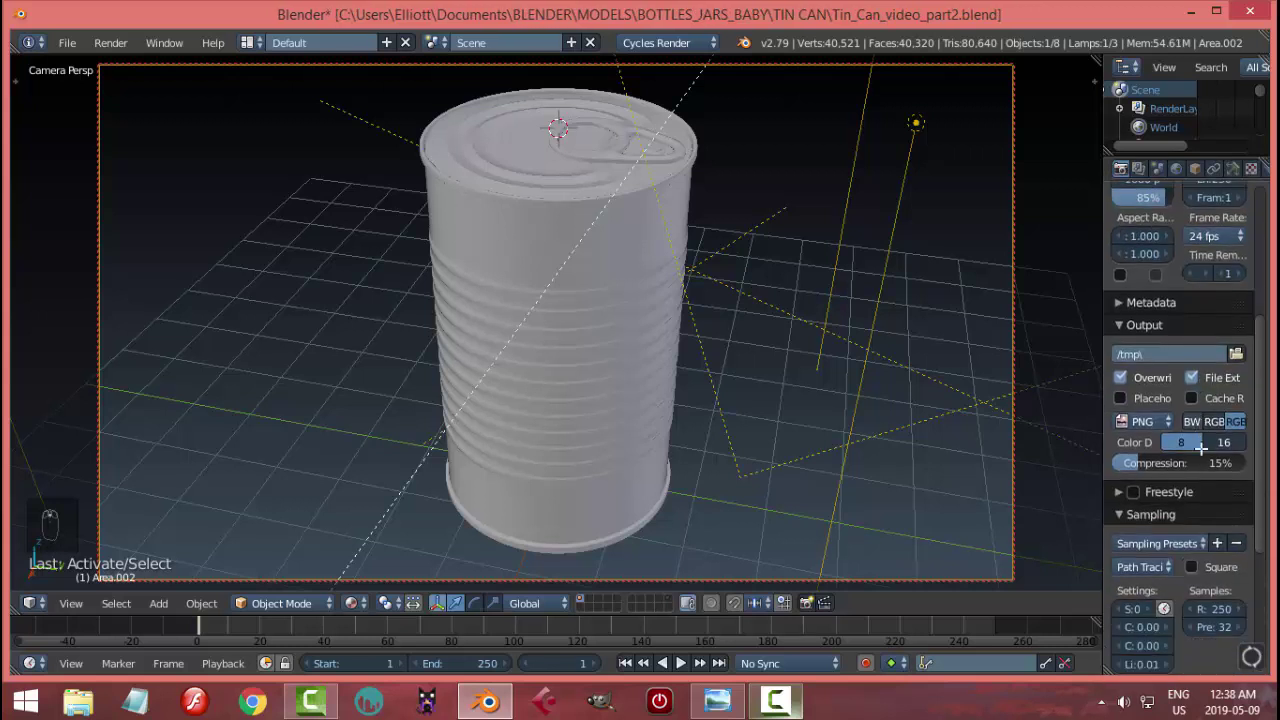
left_click(1210, 537)
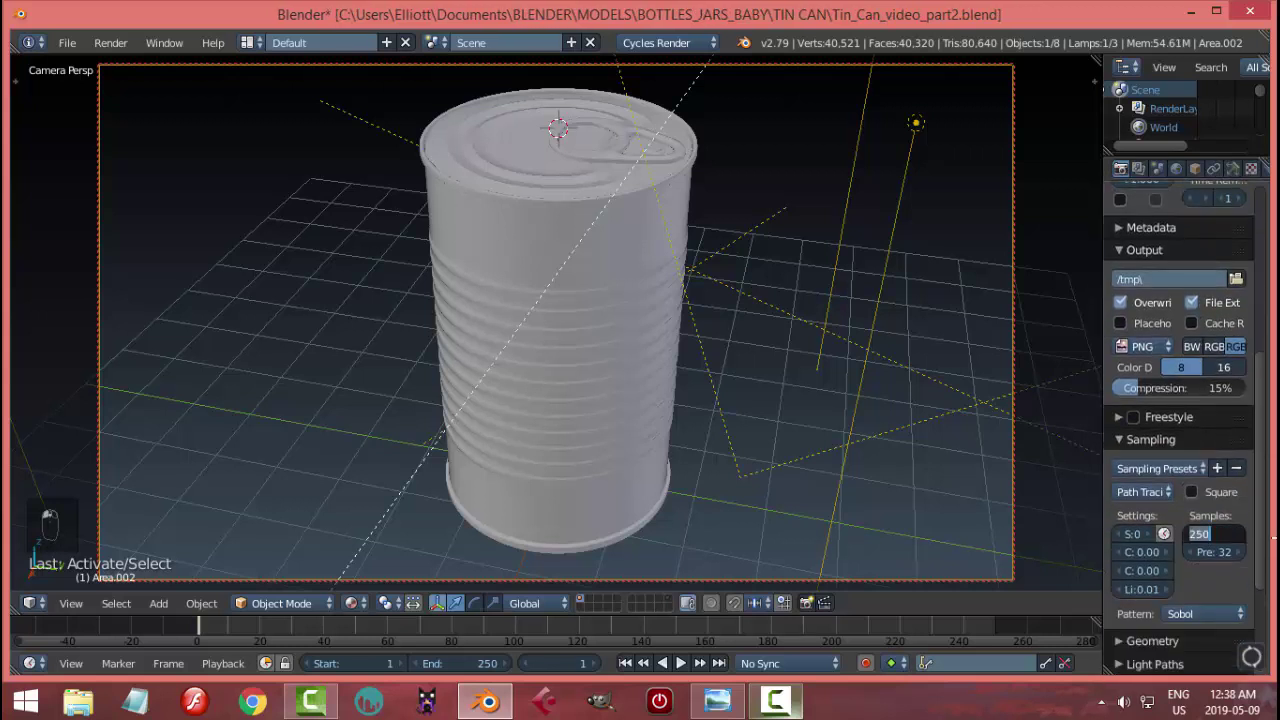
type("35")
key("Return")
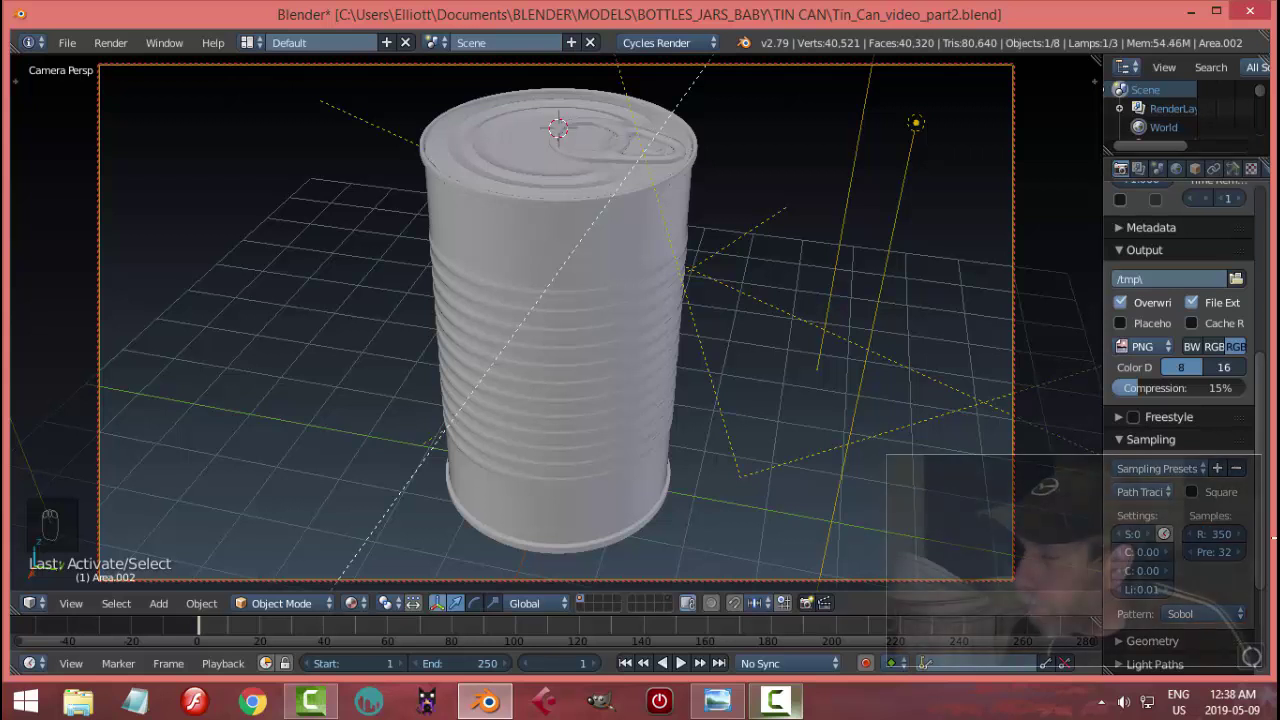
key("ctrl+s")
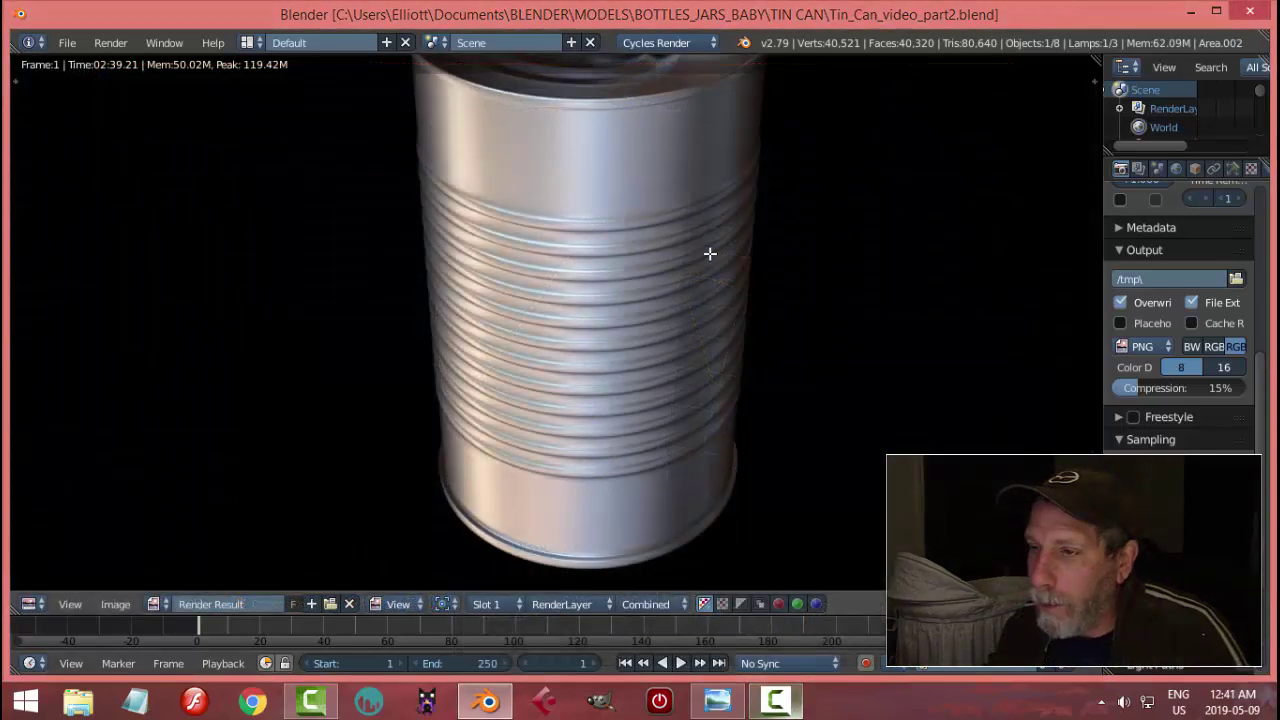
Inspect the ribs, lid and upper body of the rendered can up close, and return to the 3D viewport outside the camera view.
scroll(710, 254, "up", 1)
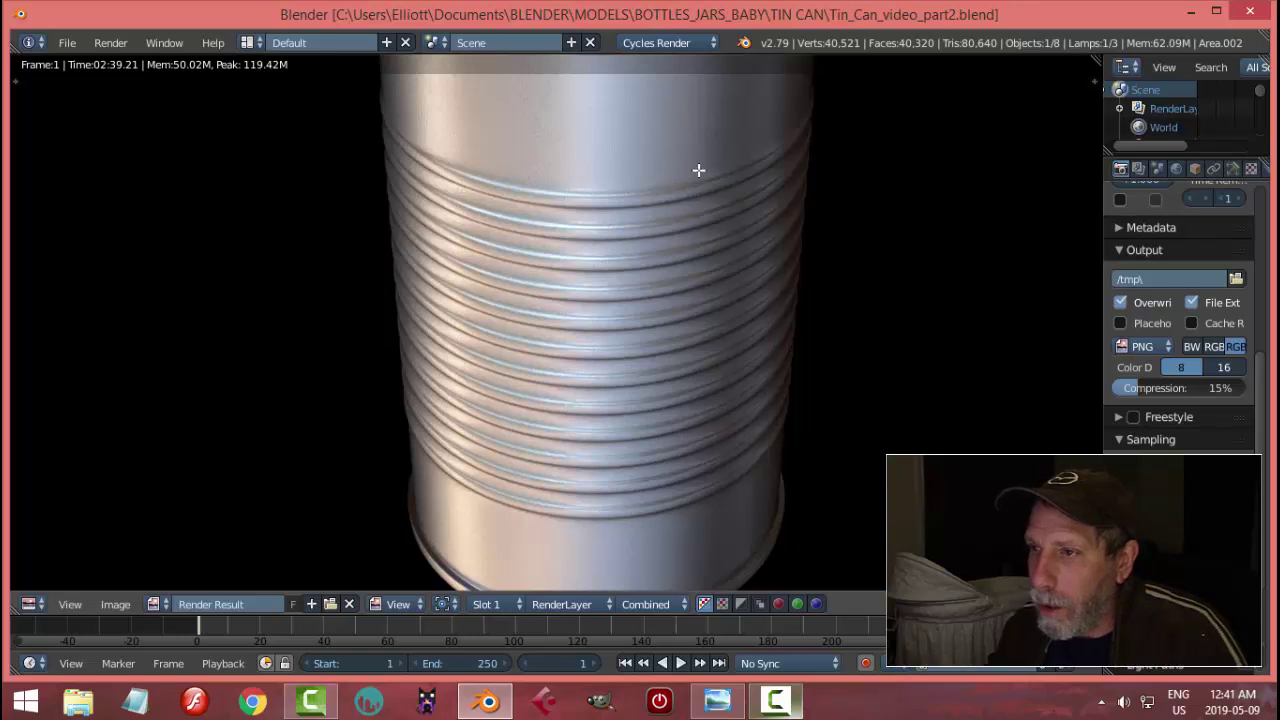
middle_click_drag(699, 147, 669, 274)
scroll(669, 306, "down", 2)
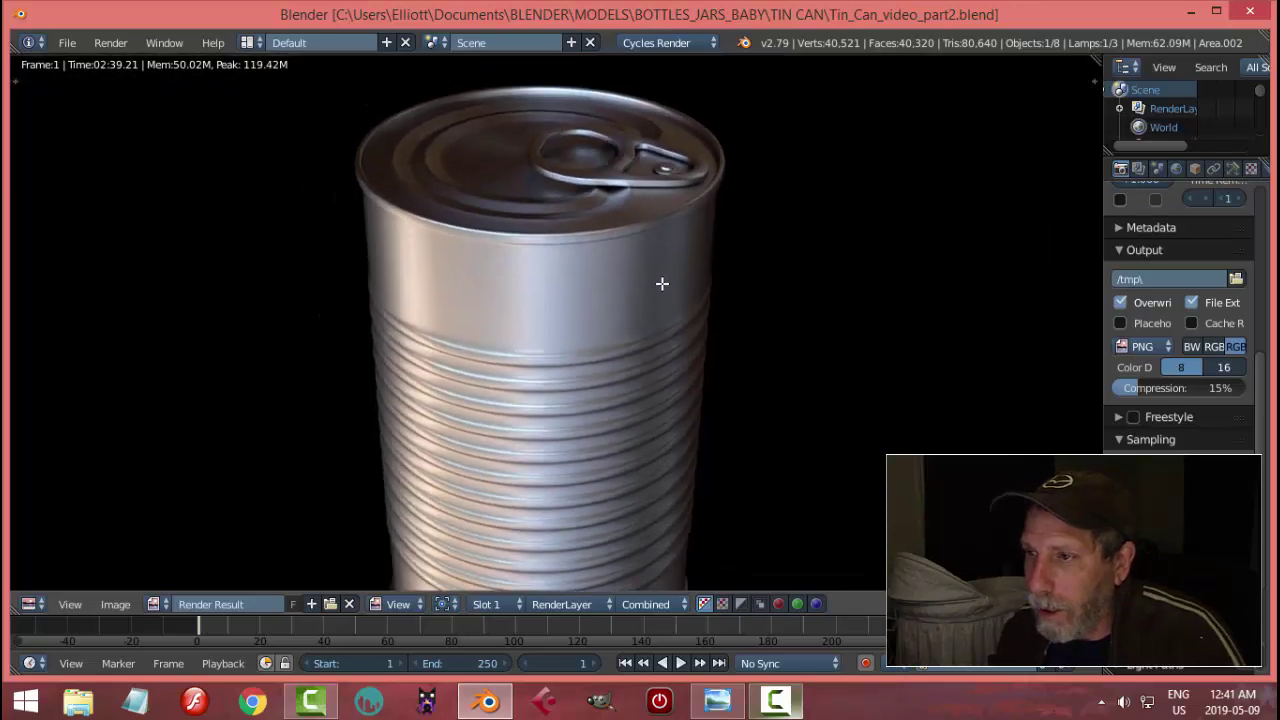
scroll(678, 187, "up", 2)
scroll(674, 317, "down", 1)
scroll(674, 309, "up", 1)
scroll(700, 320, "down", 1)
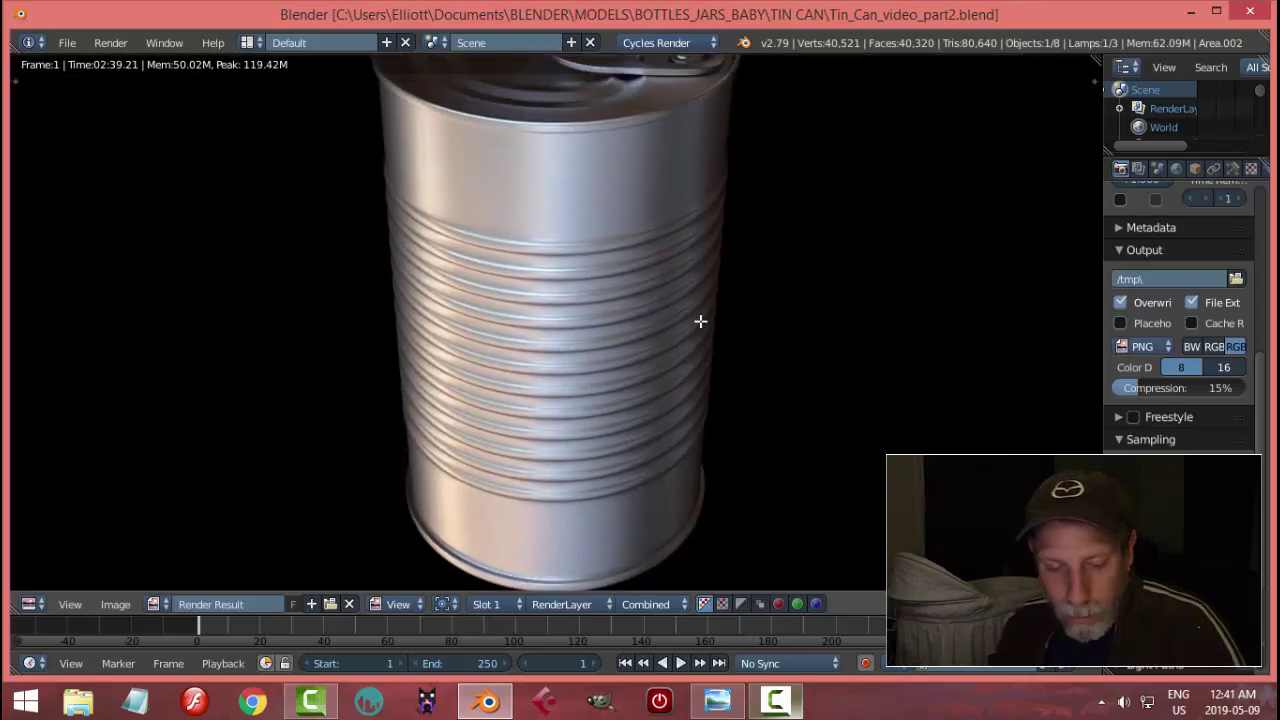
key("Escape")
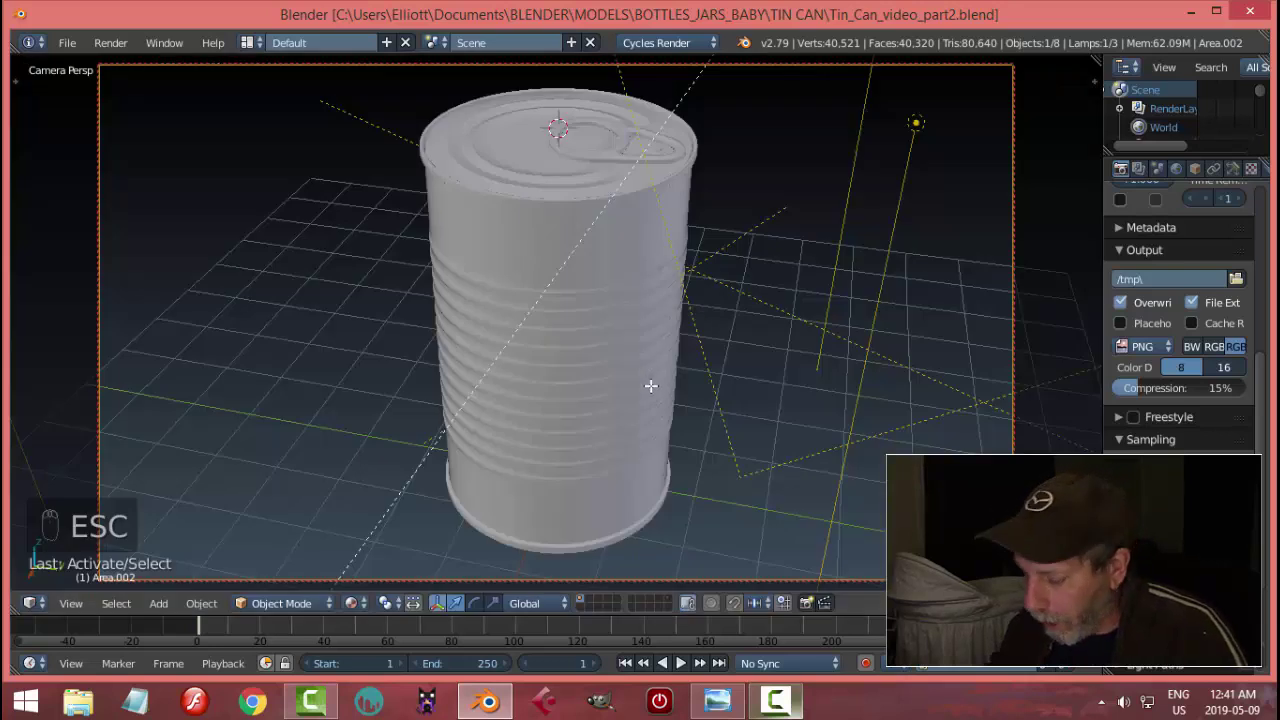
key("KP_0")
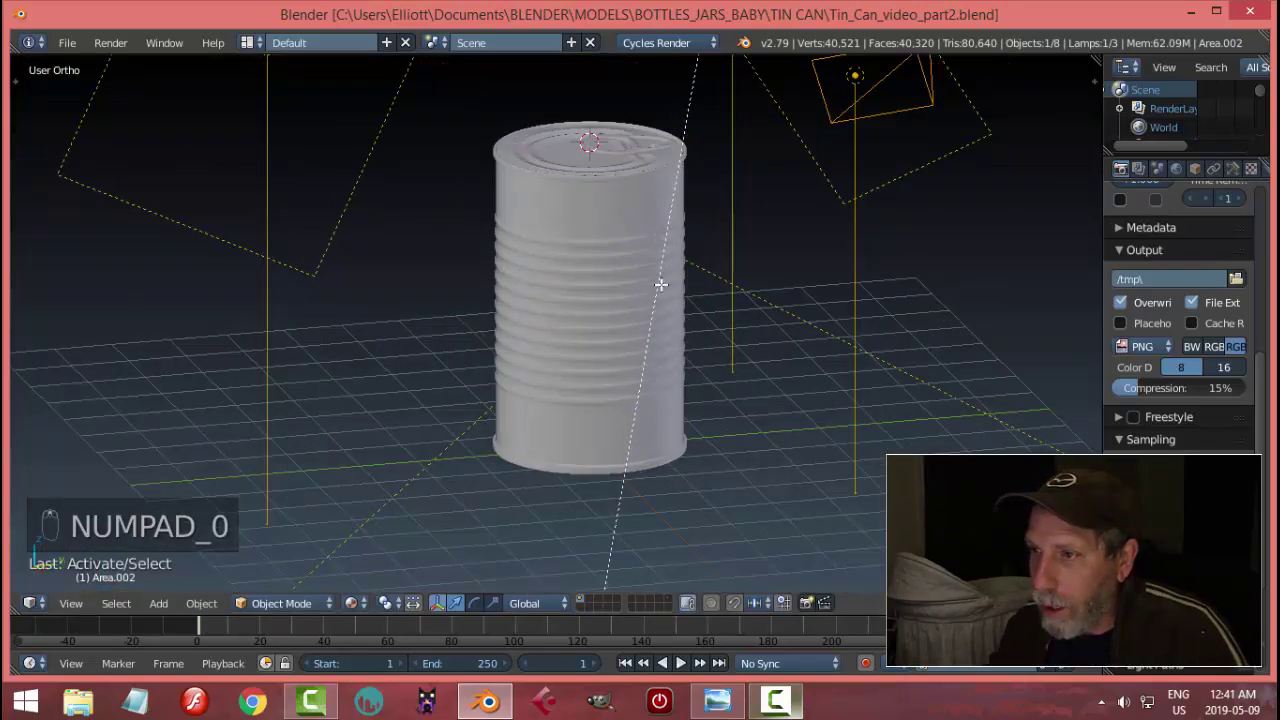
Select all the parts of the tin can, duplicate them and place the copy beside the original along the Y axis.
scroll(661, 285, "up", 3)
middle_click_drag(661, 285, 600, 300)
right_click(565, 290)
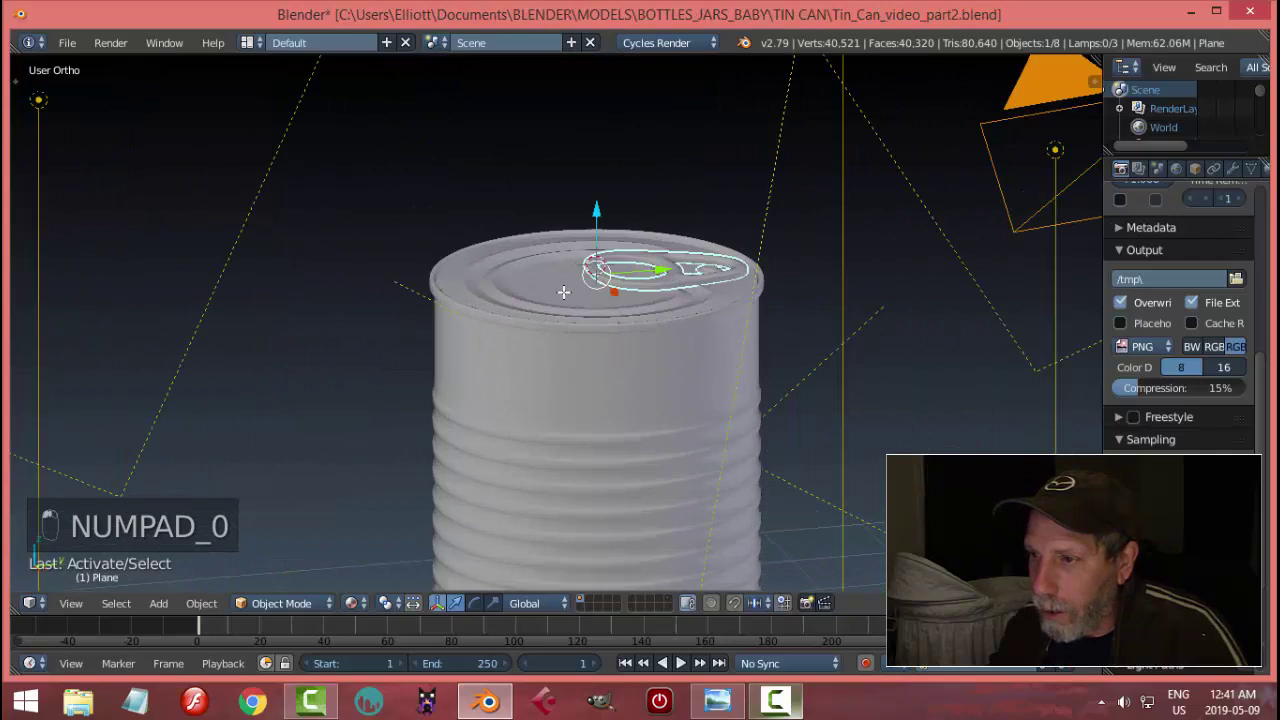
right_click(577, 414)
scroll(651, 423, "down", 3)
middle_click_drag(648, 442, 600, 380)
right_click(600, 380)
middle_click_drag(714, 349, 694, 400)
key("shift+d")
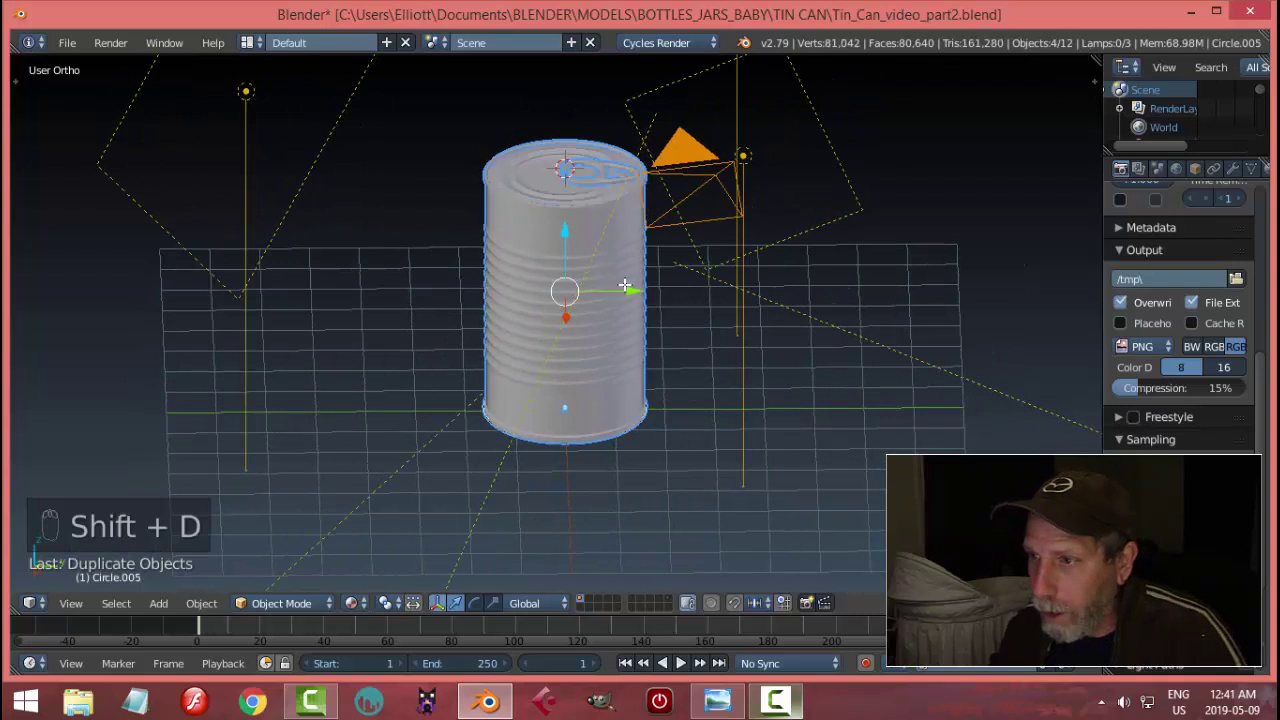
left_click(835, 305)
Lay the duplicated can on its side by rotating it -90° around the global Y axis.
middle_click_drag(835, 305, 809, 317)
type("r")
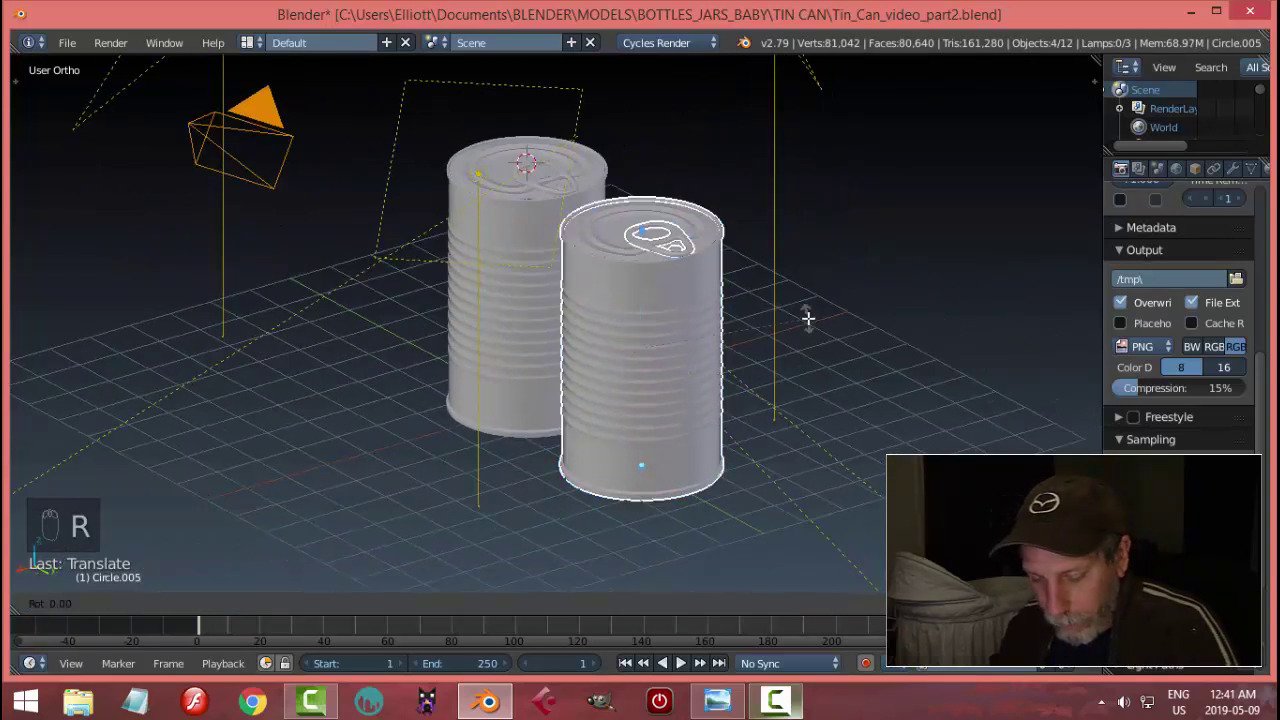
type("y")
type("90")
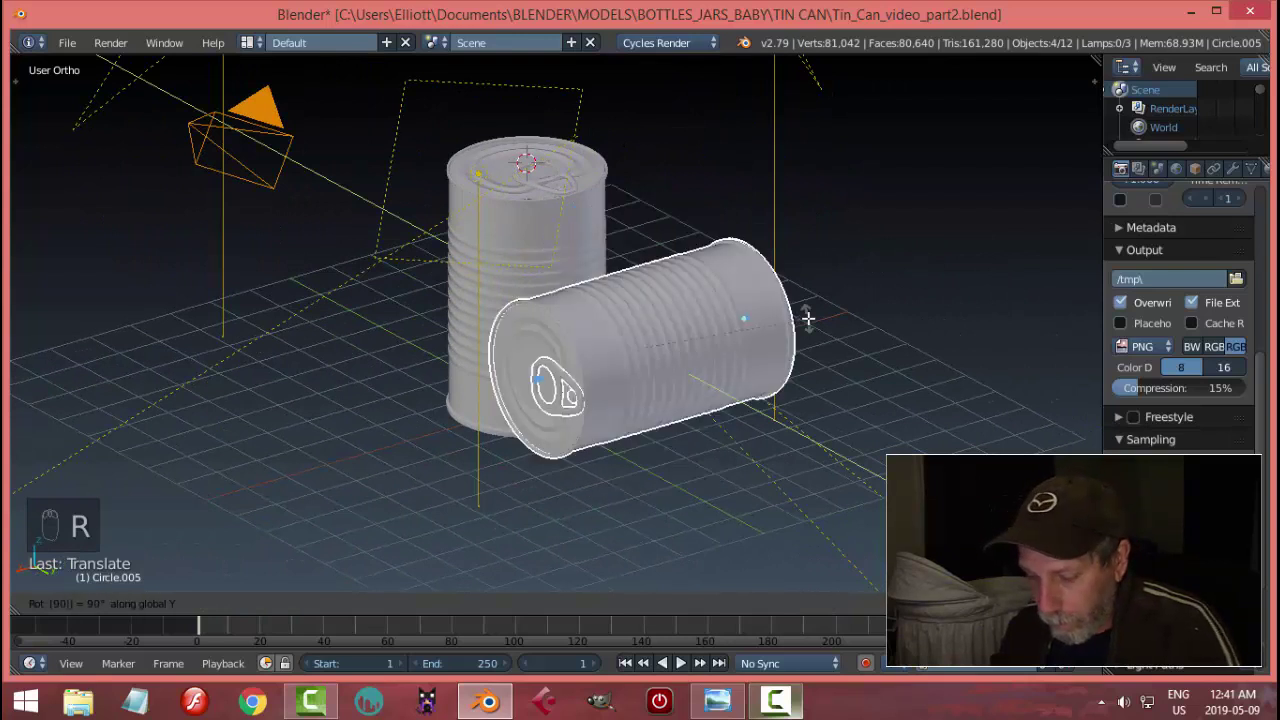
key("minus")
left_click(808, 318)
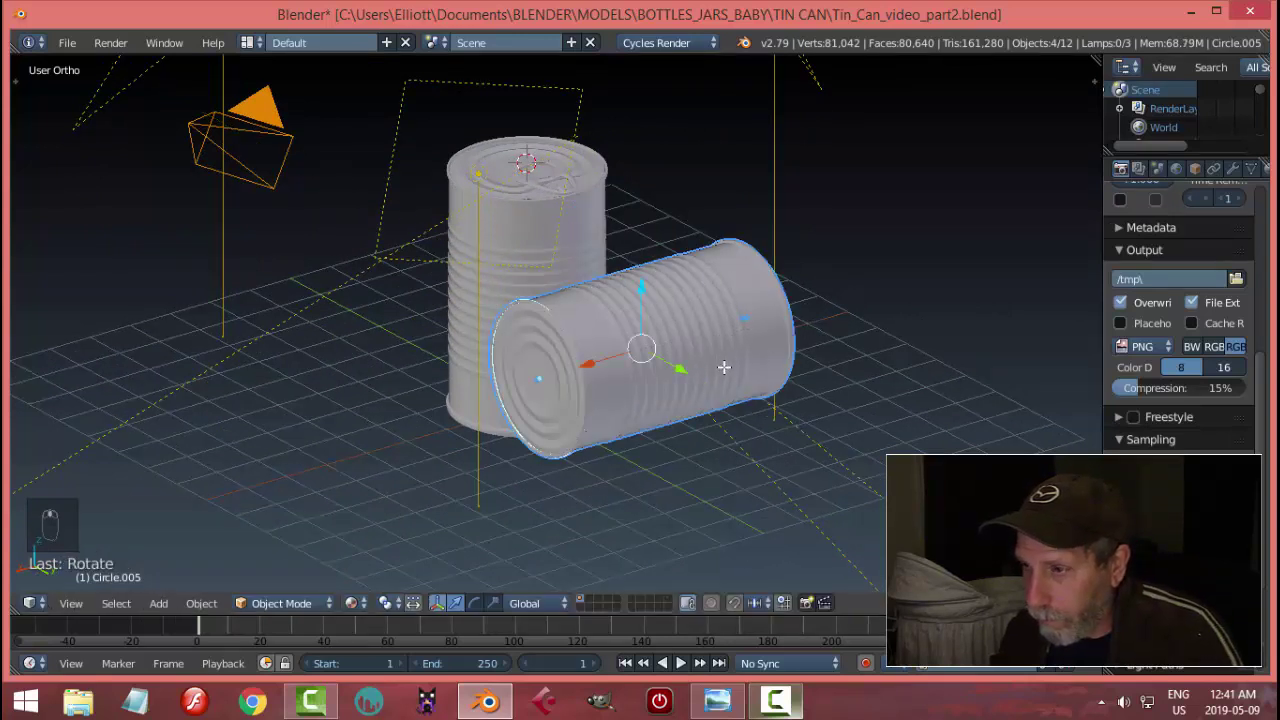
Turn the lying can at an angle around the global Z axis and shift it about 0.5 units along Y.
middle_click_drag(723, 367, 773, 367)
key("r")
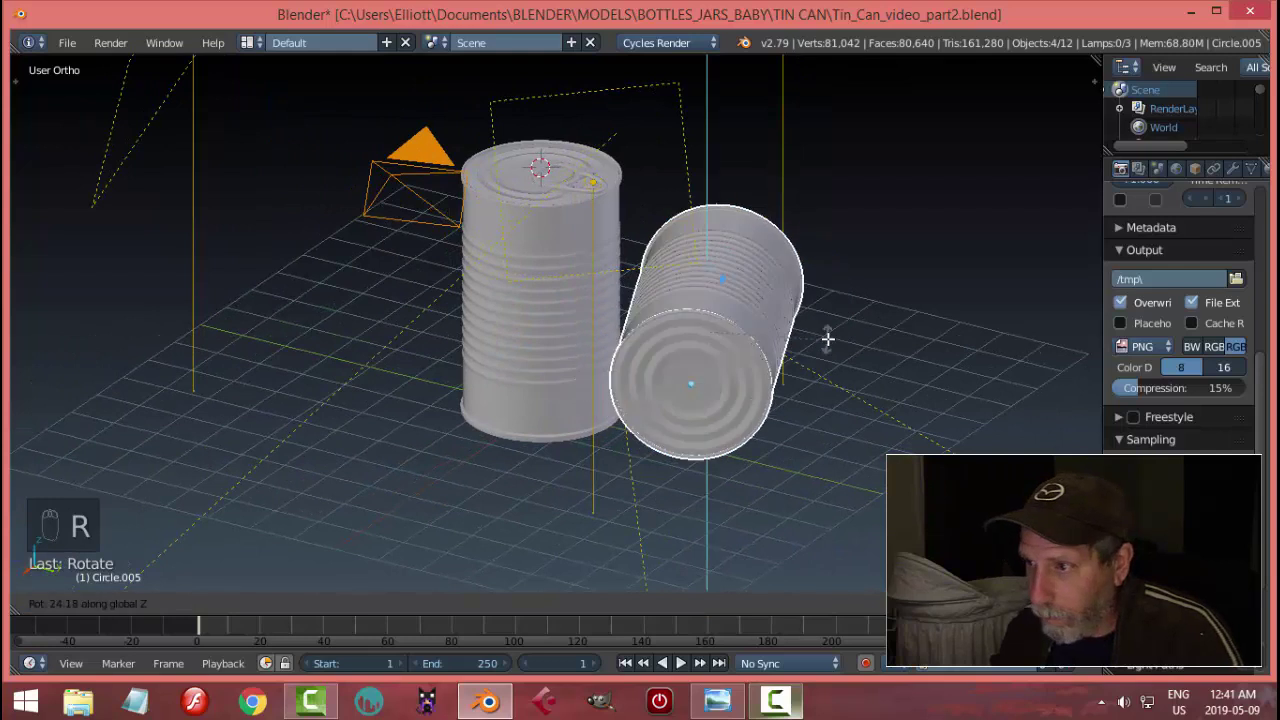
left_click(827, 322)
key("g")
key("y")
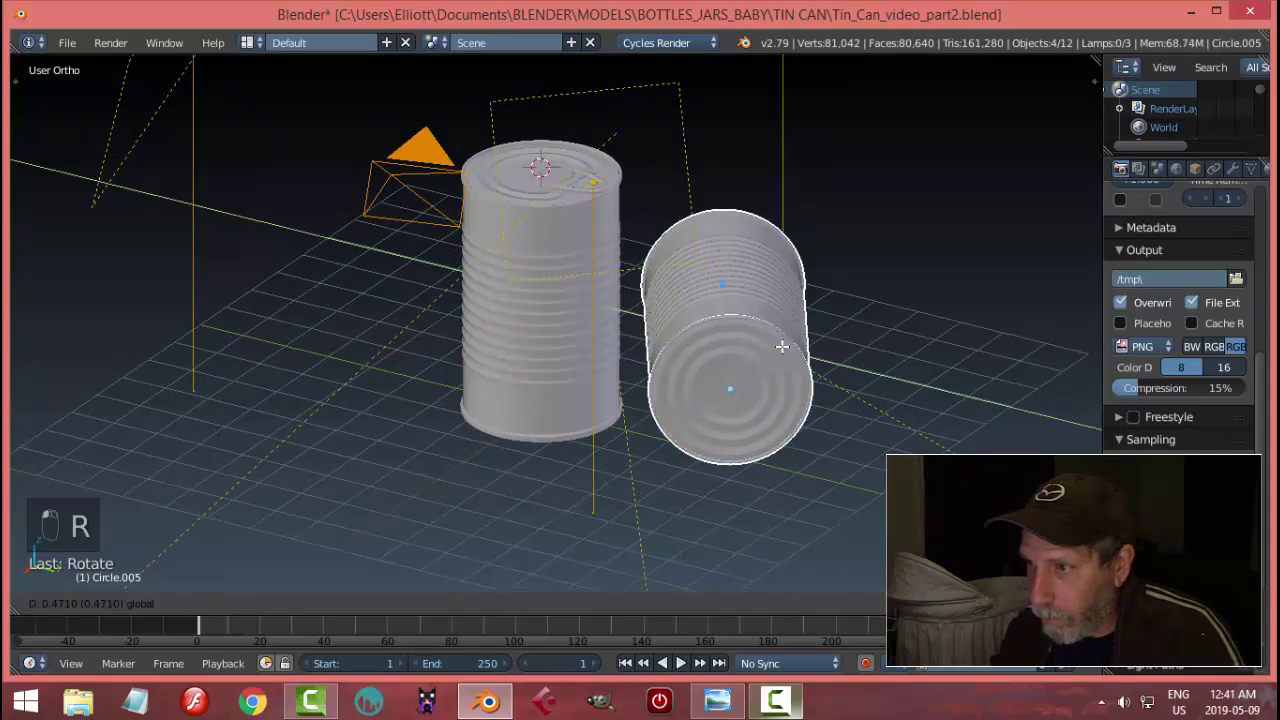
left_click(785, 347)
Slide the whole lying can sideways about -1.86 units along the global X axis, keeping all its parts selected.
middle_click_drag(989, 334, 737, 366)
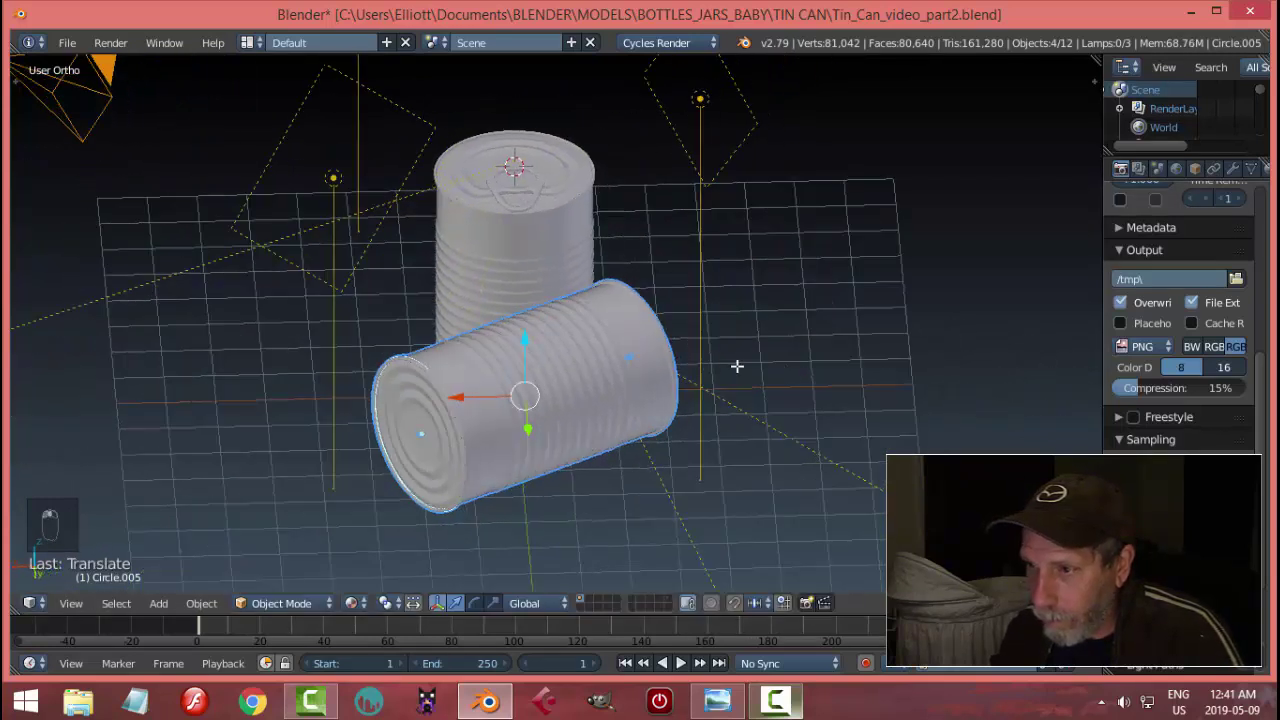
right_click(631, 352)
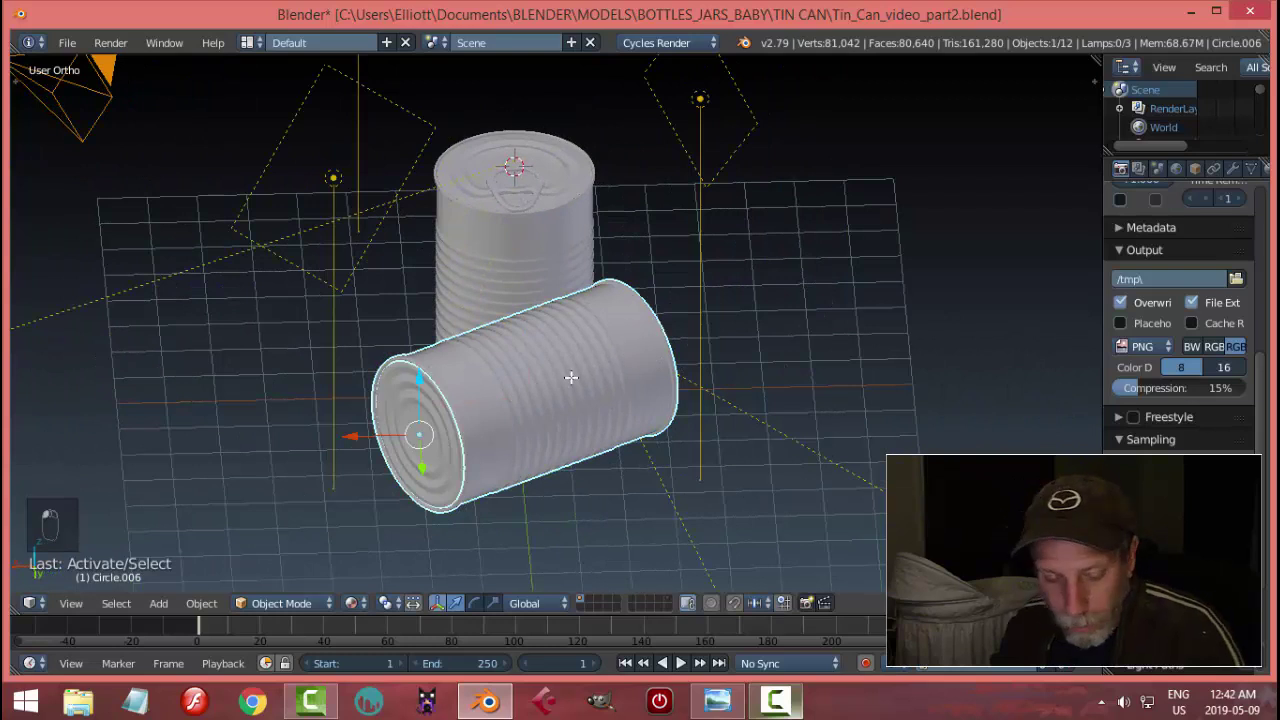
key("ctrl+z")
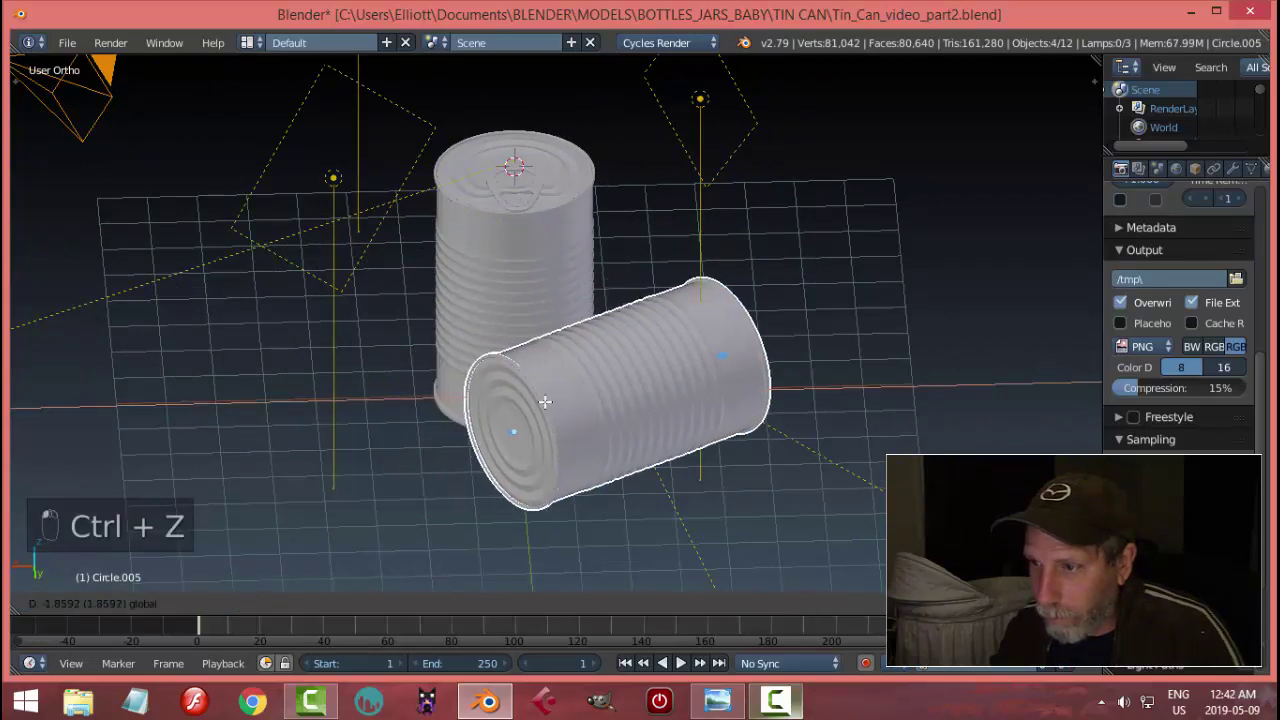
left_click(542, 417)
Lower the lying can about 0.79 units along Z toward the floor level in the front orthographic view.
key("KP_1")
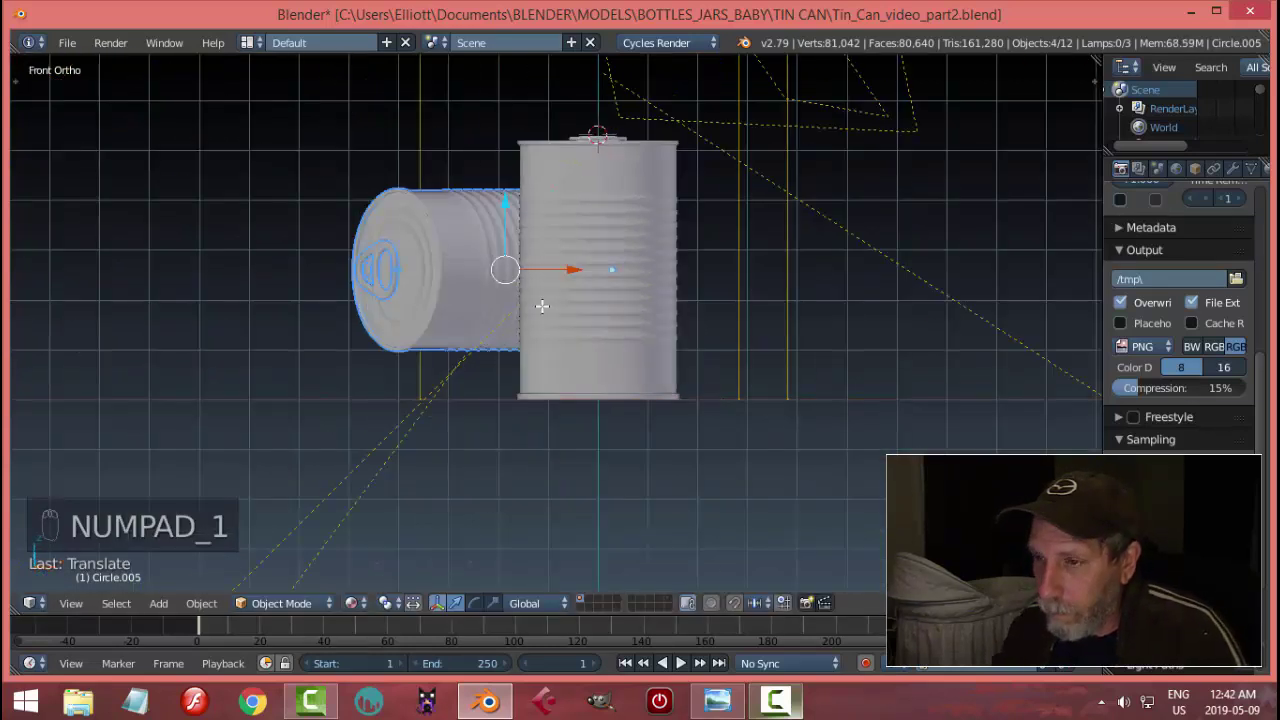
left_click_drag(497, 206, 496, 211)
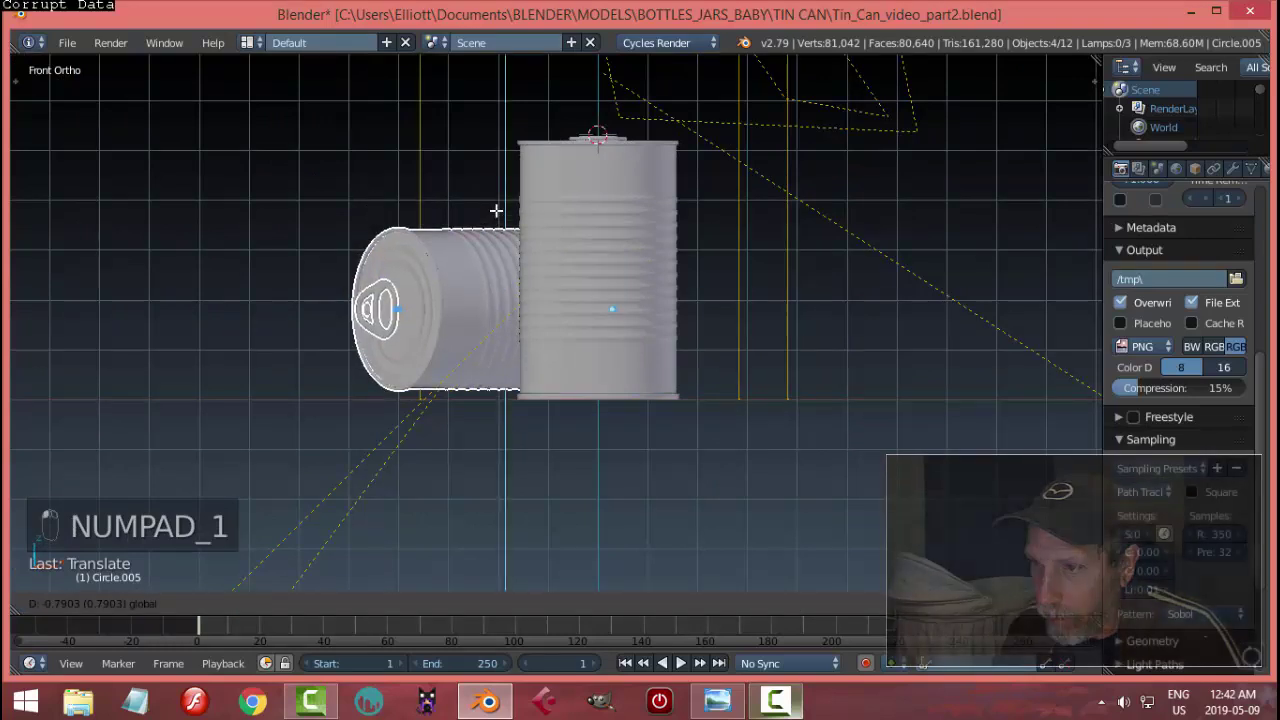